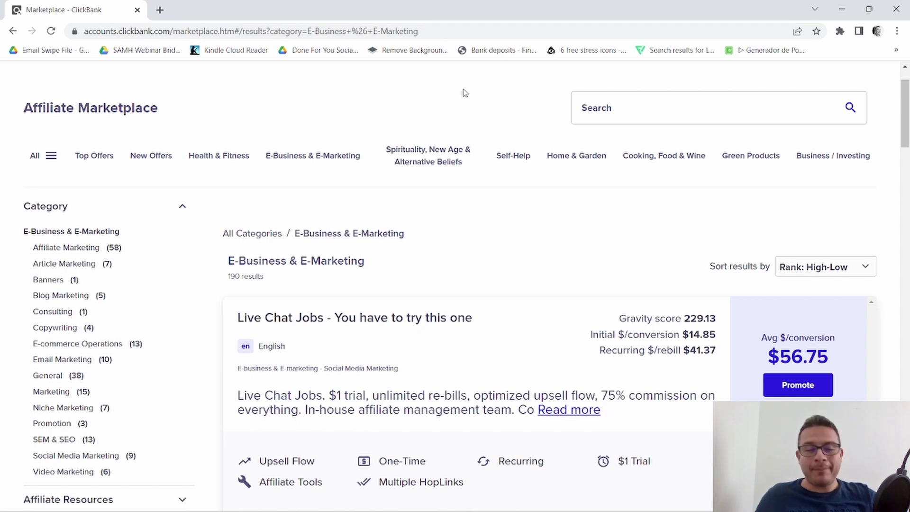
# Examine the title and gravity score of the "Get Paid To Use Facebook, Twitter and YouTube" offer in the E-Business & E-Marketing listings.
pyautogui.scroll(-1, 448, 109)
pyautogui.scroll(-6, 441, 134)
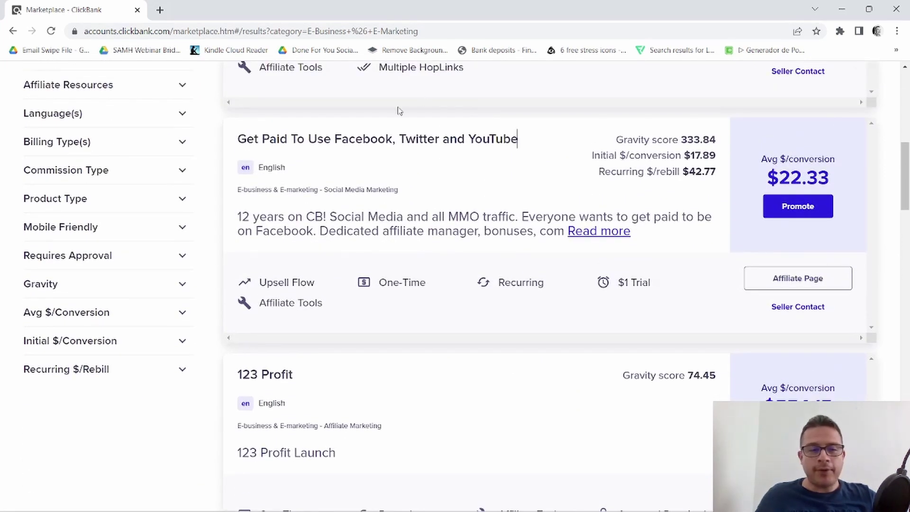
pyautogui.moveTo(233, 138); pyautogui.dragTo(526, 151)
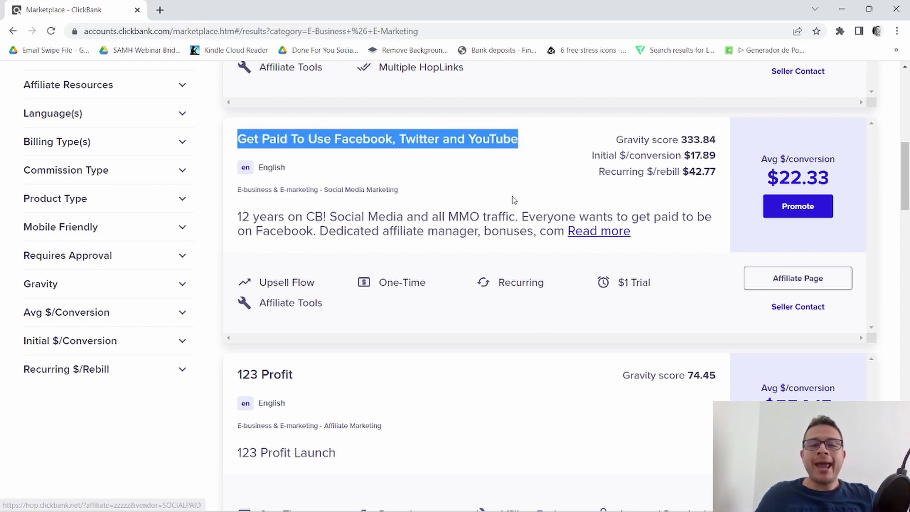
pyautogui.click(522, 160)
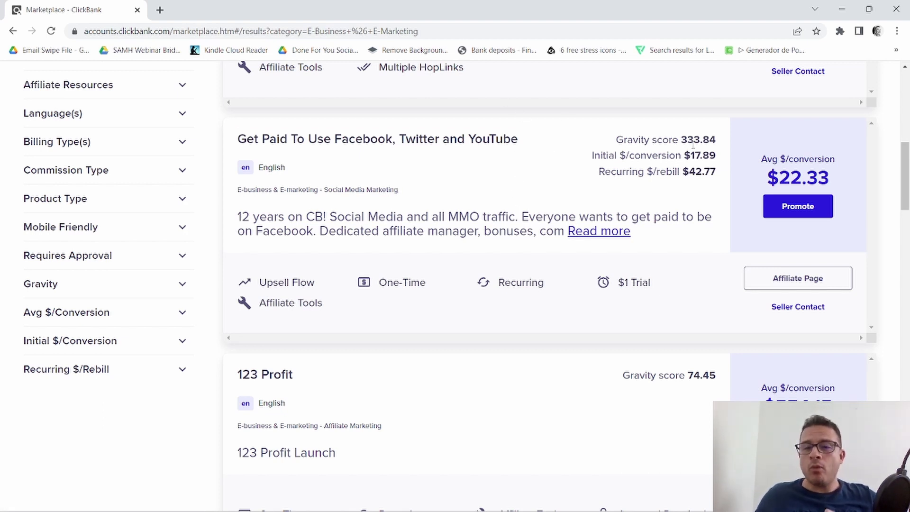
pyautogui.moveTo(618, 140); pyautogui.dragTo(724, 144)
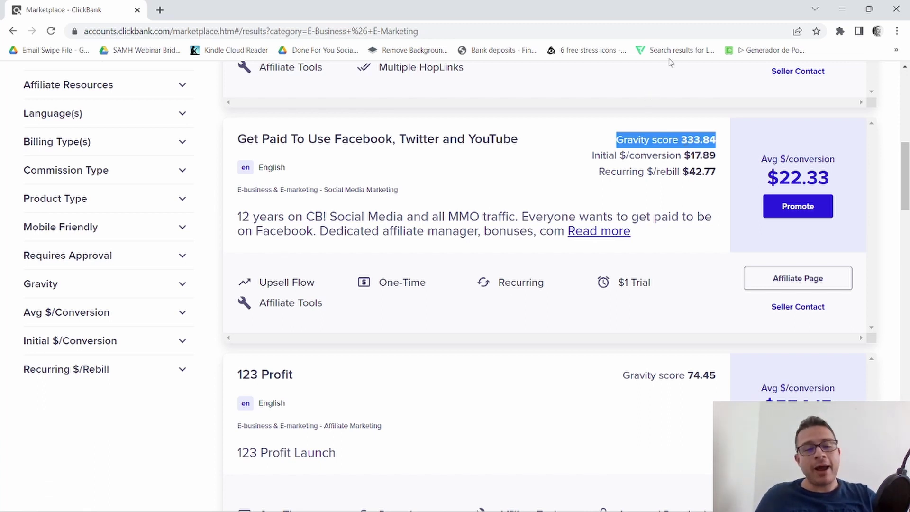
# Open the "Get Paid To Use Facebook, Twitter and YouTube" offer's landing page and examine its headline, sign-up form and quiz invitation.
pyautogui.click(440, 141)
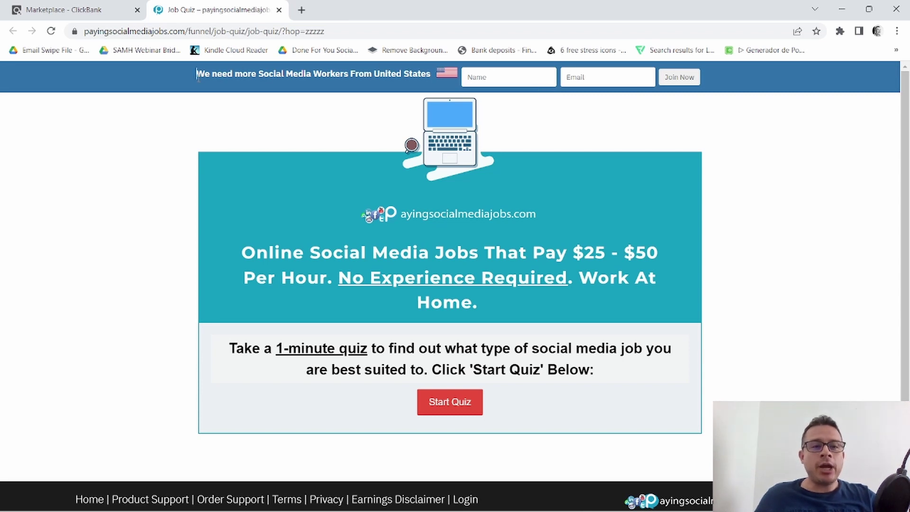
pyautogui.moveTo(197, 74); pyautogui.dragTo(267, 57)
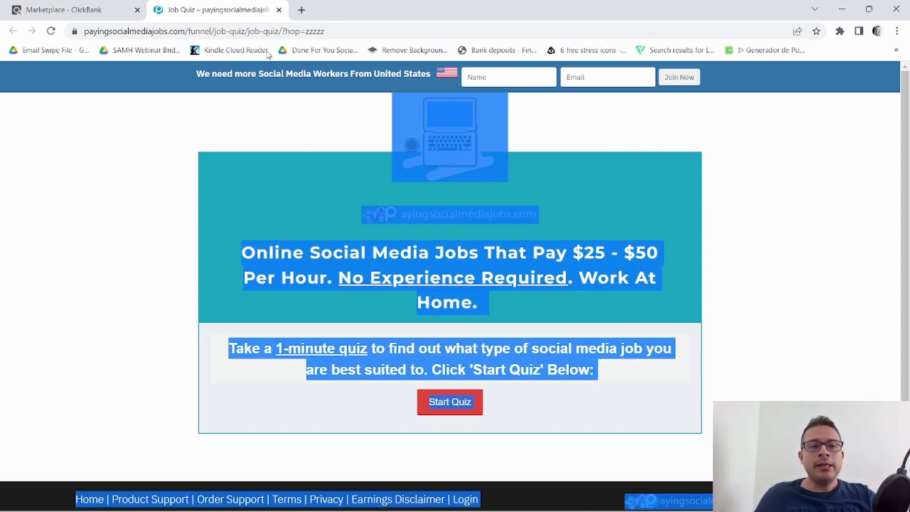
pyautogui.click(206, 72)
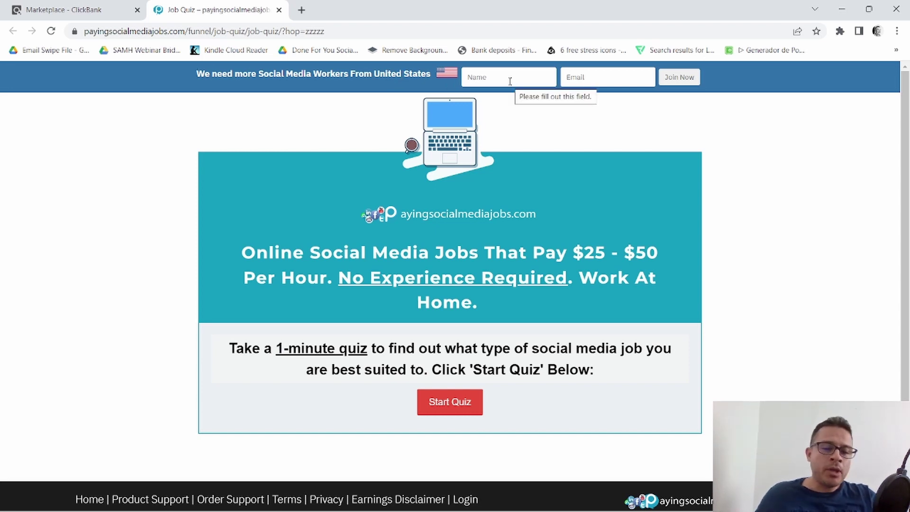
pyautogui.scroll(-2, 519, 191)
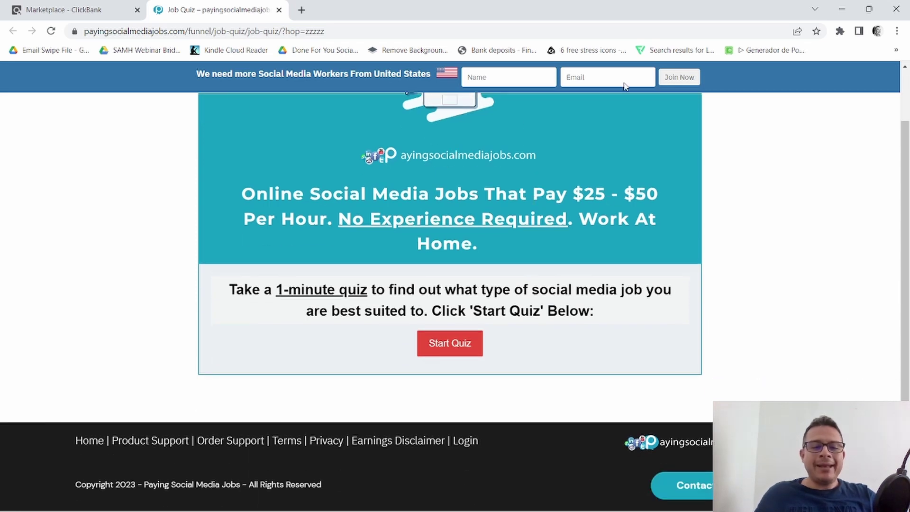
pyautogui.scroll(2, 664, 244)
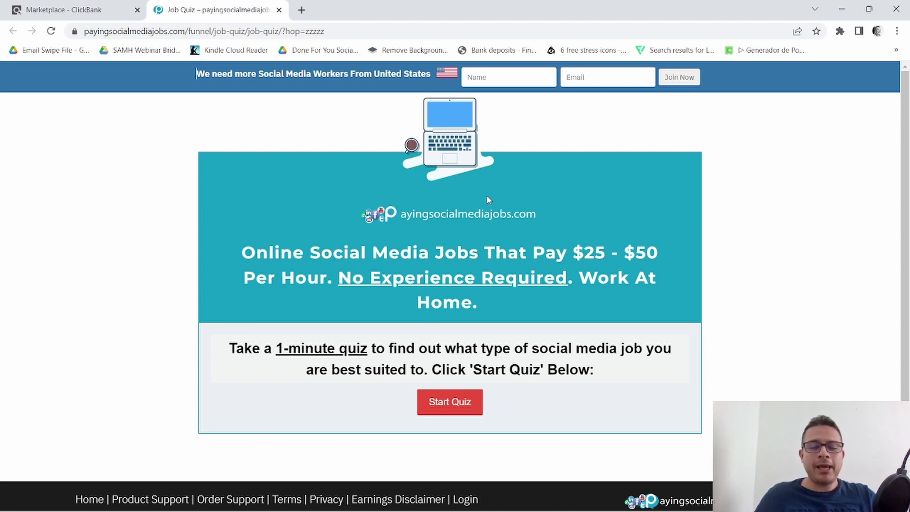
pyautogui.scroll(-1, 522, 233)
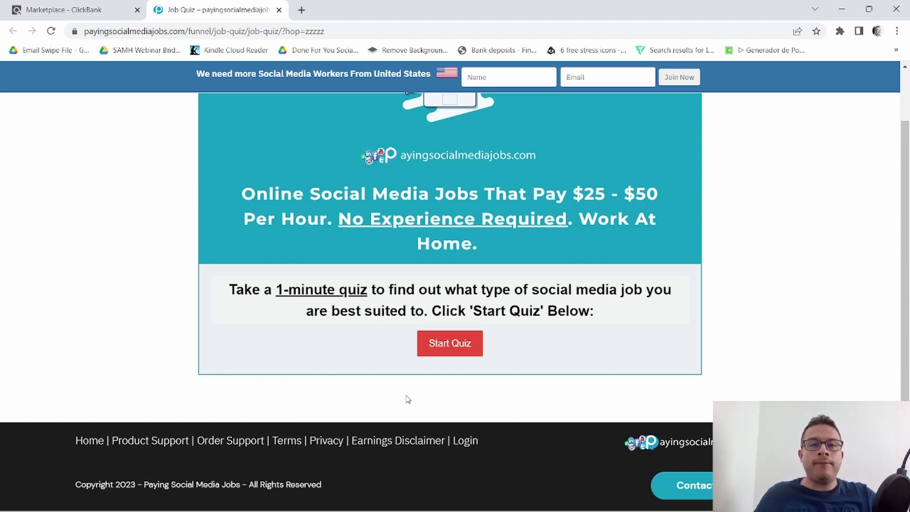
pyautogui.scroll(1, 454, 229)
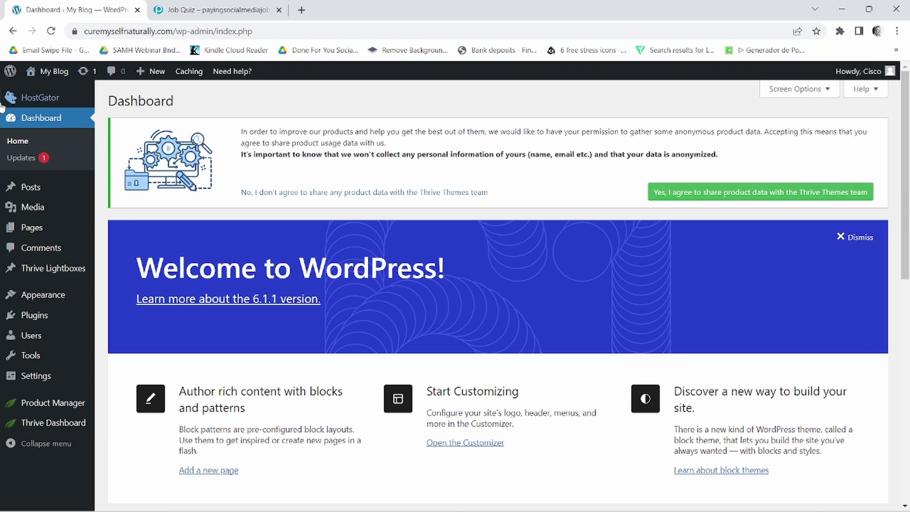
# Open Thrive Quiz Builder in the WordPress admin and delete the existing Job Quiz with all its data.
pyautogui.moveTo(38, 423)
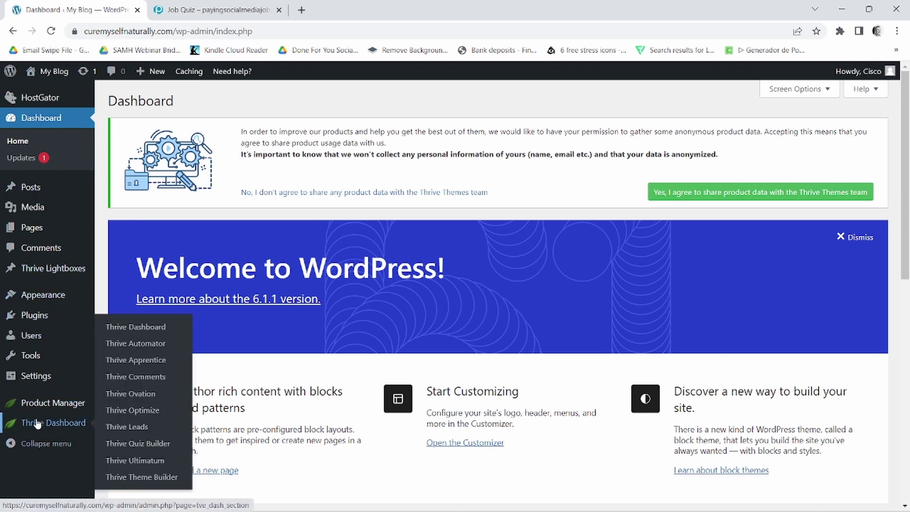
pyautogui.click(137, 444)
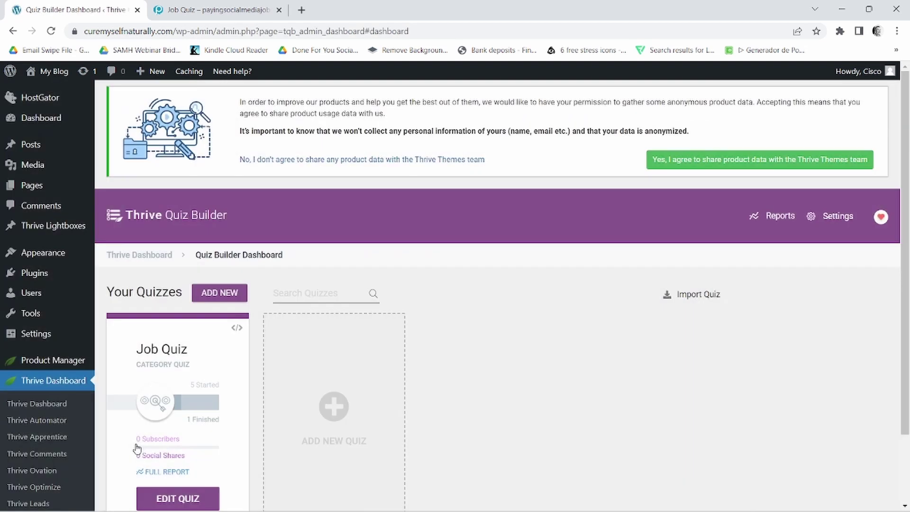
pyautogui.scroll(-2, 563, 354)
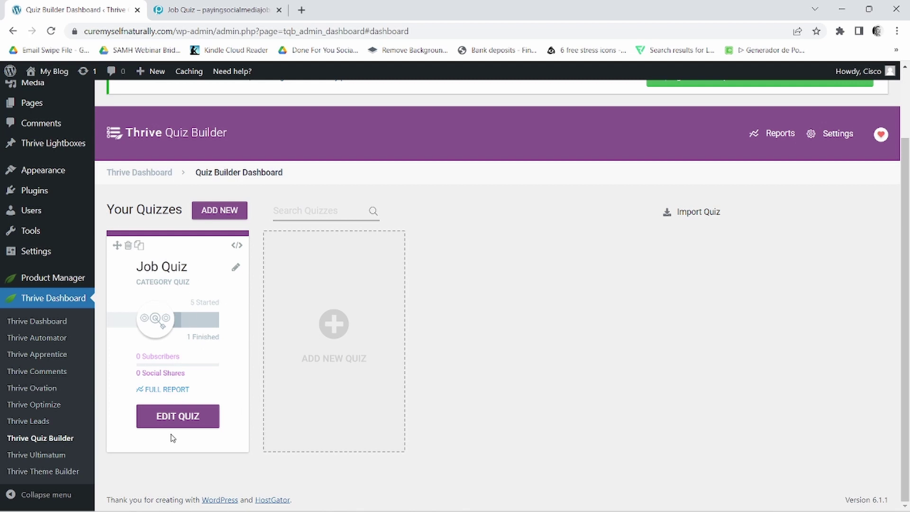
pyautogui.click(128, 246)
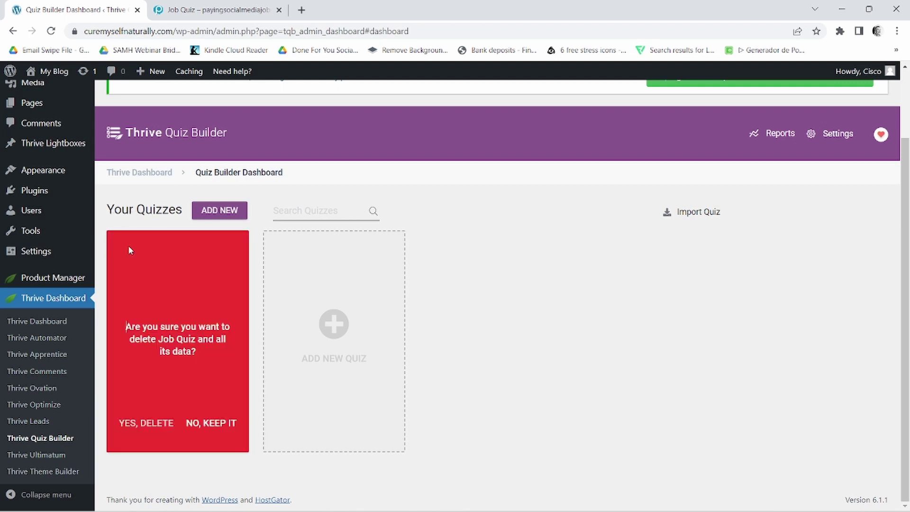
pyautogui.click(158, 423)
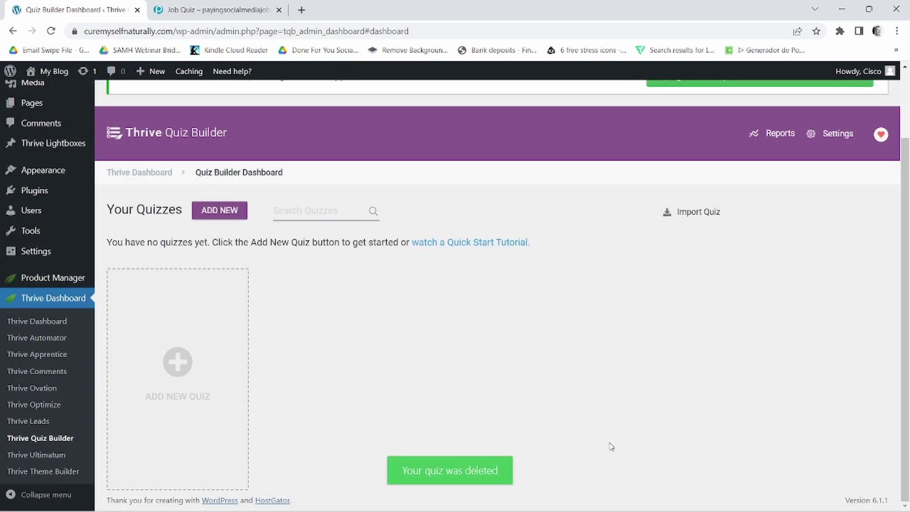
# Create a new quiz built from scratch and name it "Job Quiz".
pyautogui.click(179, 361)
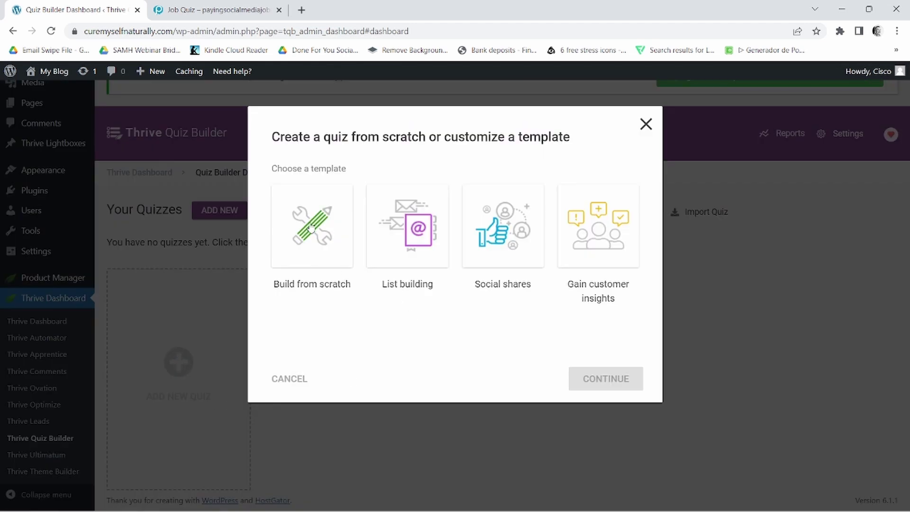
pyautogui.click(312, 228)
pyautogui.click(595, 397)
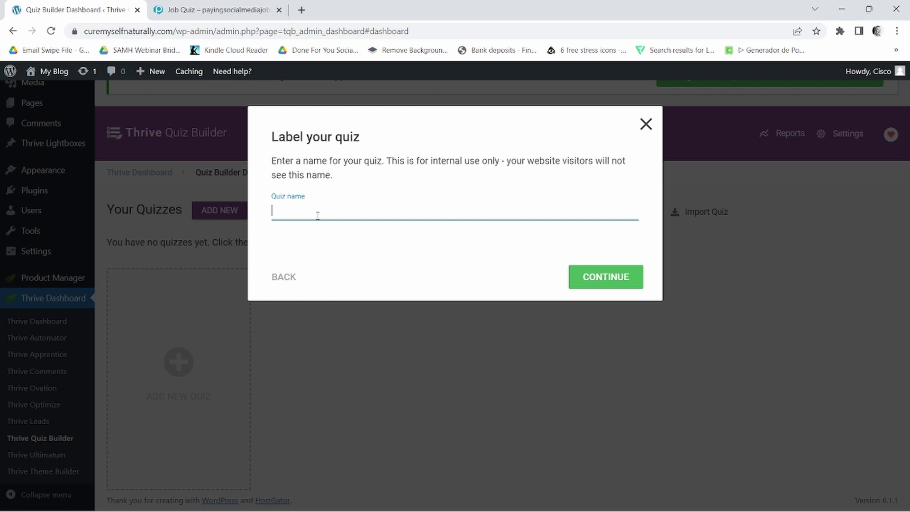
pyautogui.write('Job')
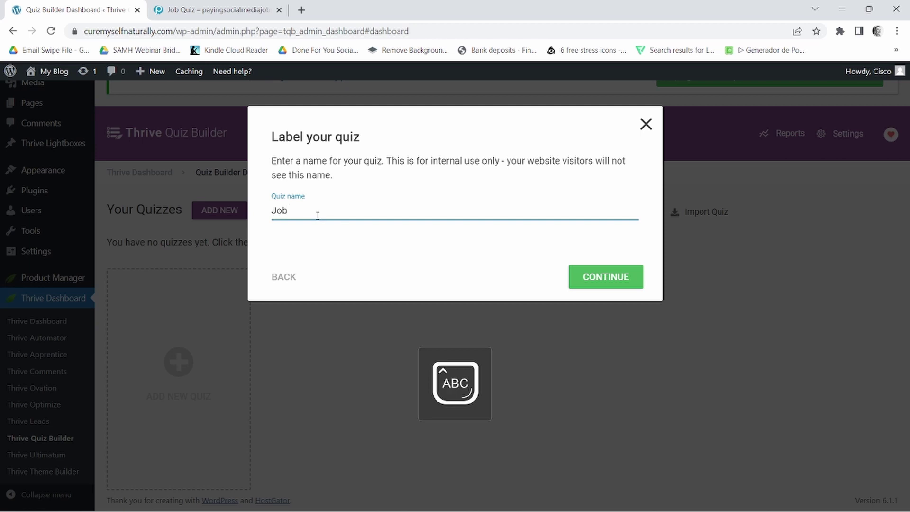
pyautogui.write(' Quiz')
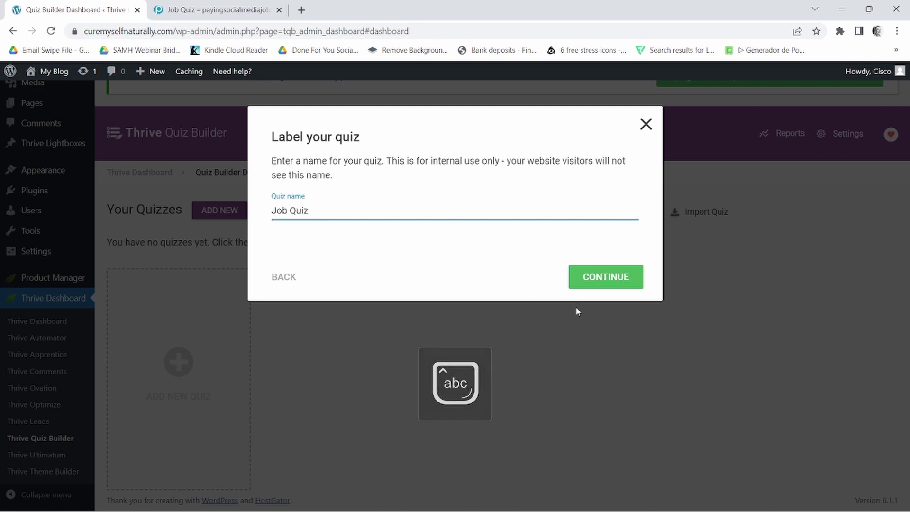
pyautogui.click(631, 279)
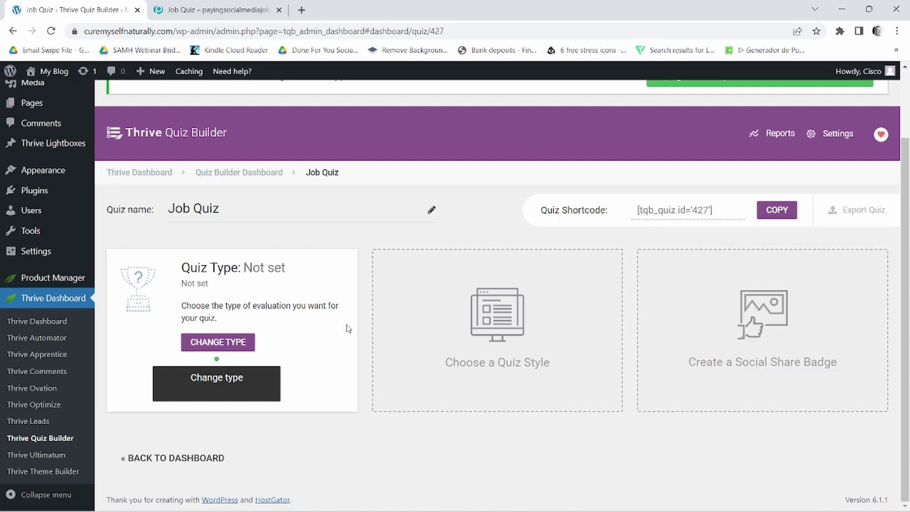
# Set the quiz's evaluation type to Category and continue to its quiz settings.
pyautogui.click(216, 343)
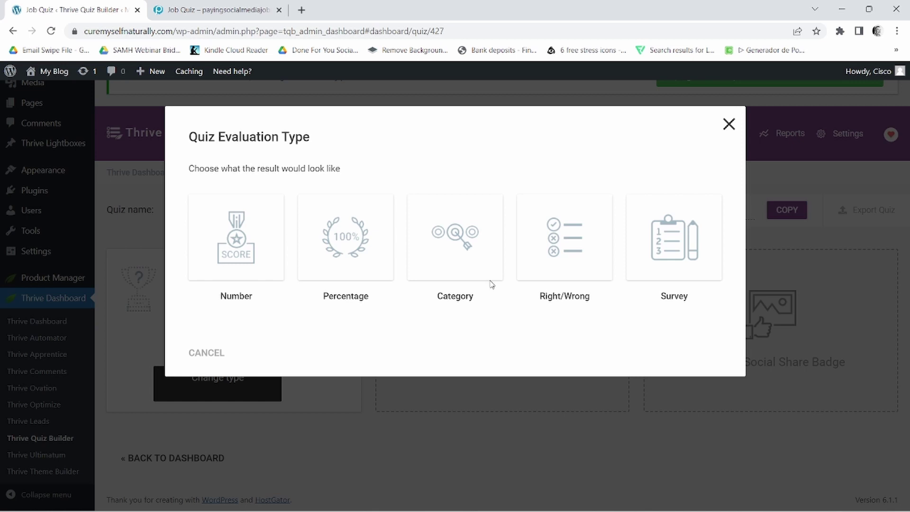
pyautogui.click(459, 243)
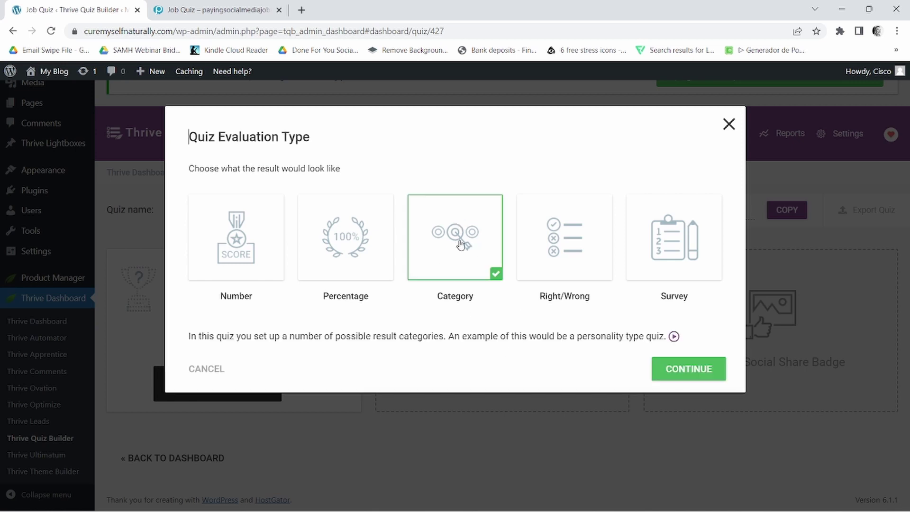
pyautogui.click(687, 370)
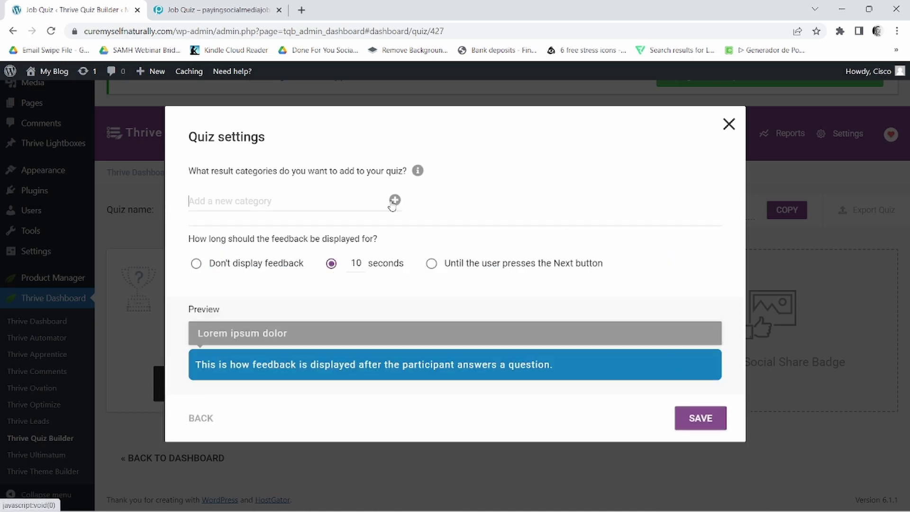
# Add Facebook and YouTube as result categories, set the quiz not to display feedback, and save the quiz settings.
pyautogui.click(240, 11)
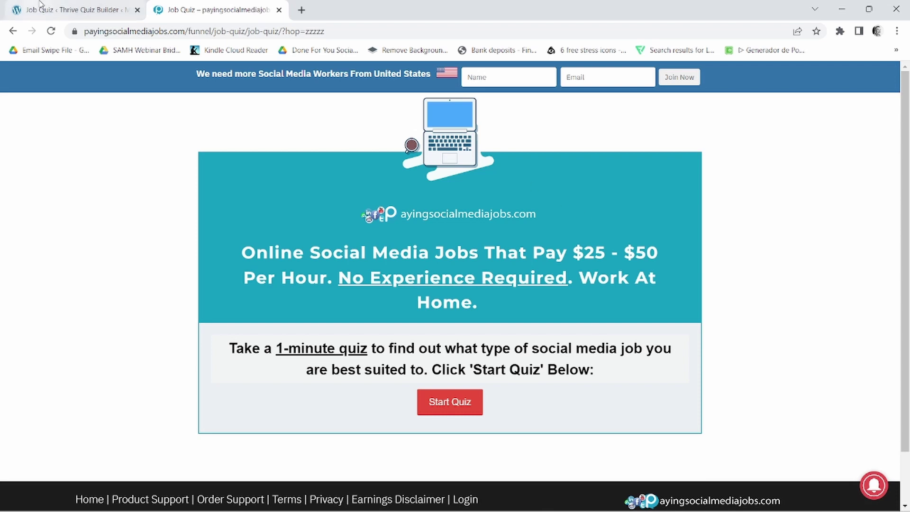
pyautogui.click(75, 6)
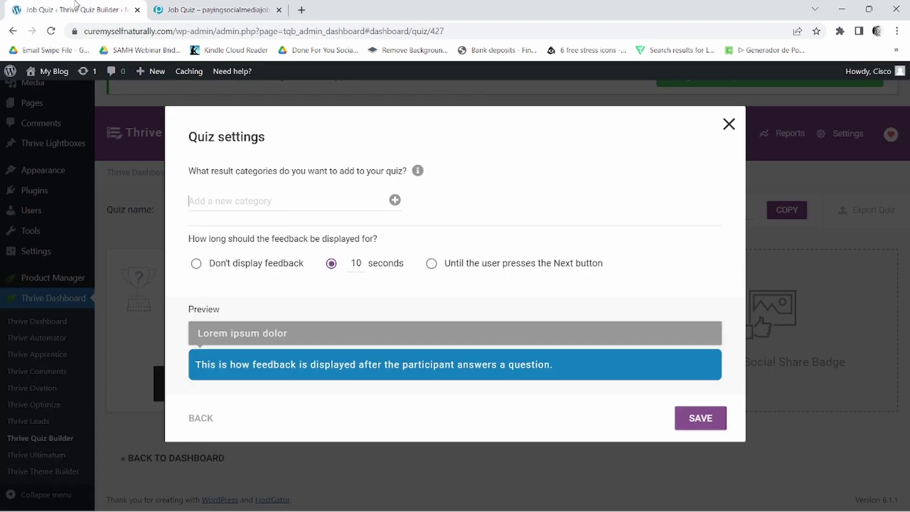
pyautogui.click(231, 202)
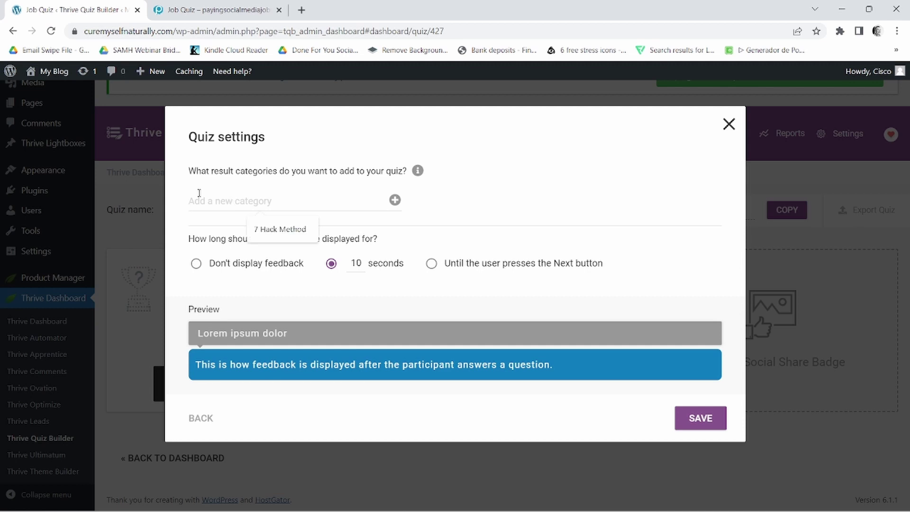
pyautogui.write('Faceb')
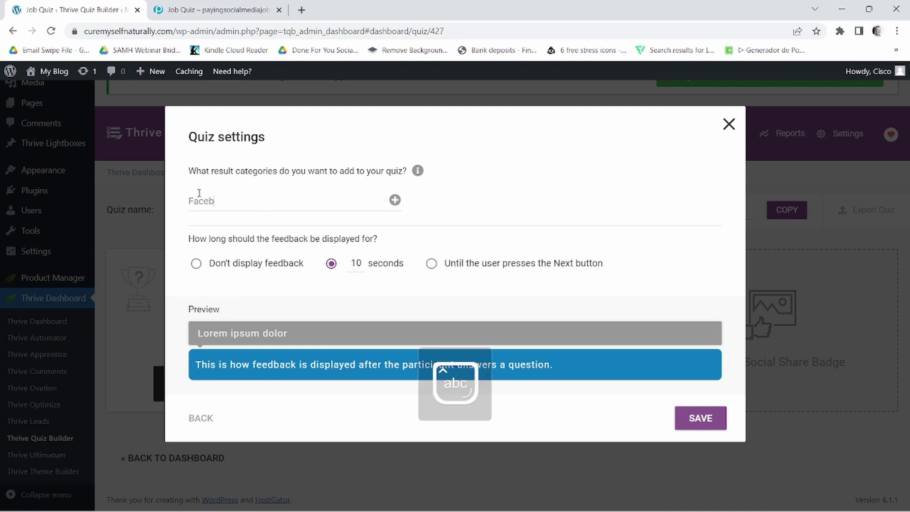
pyautogui.write('ook')
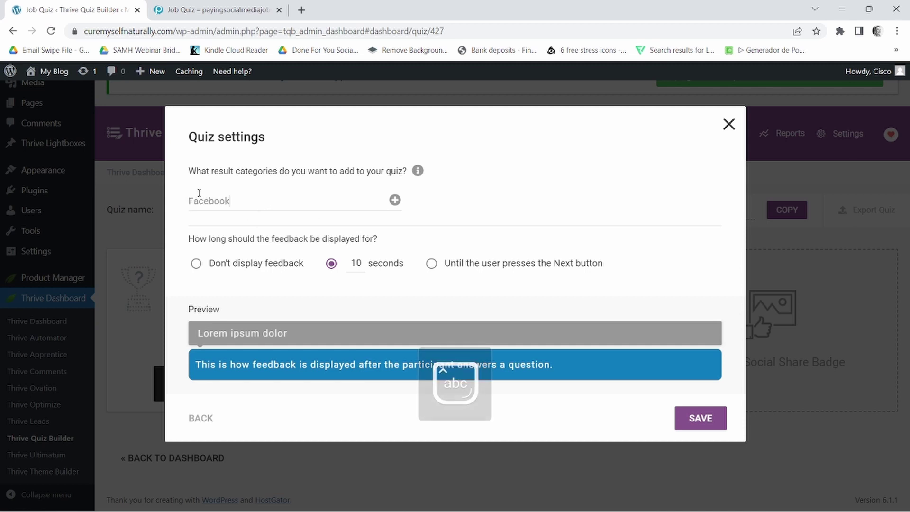
pyautogui.click(394, 200)
pyautogui.click(210, 202)
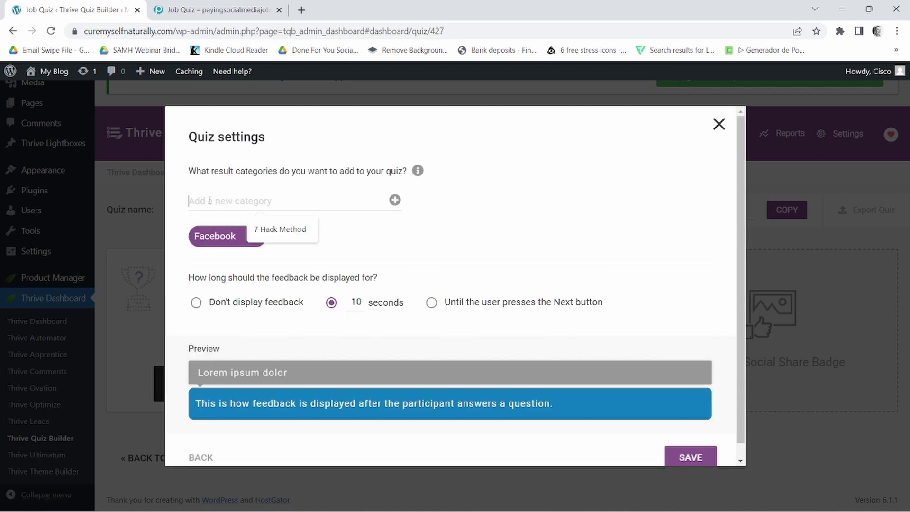
pyautogui.write('You')
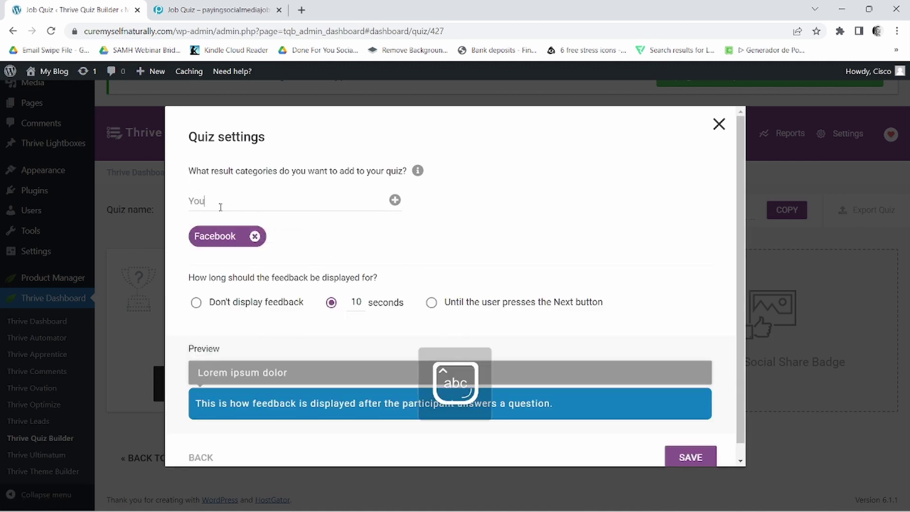
pyautogui.write('Tube')
pyautogui.click(395, 200)
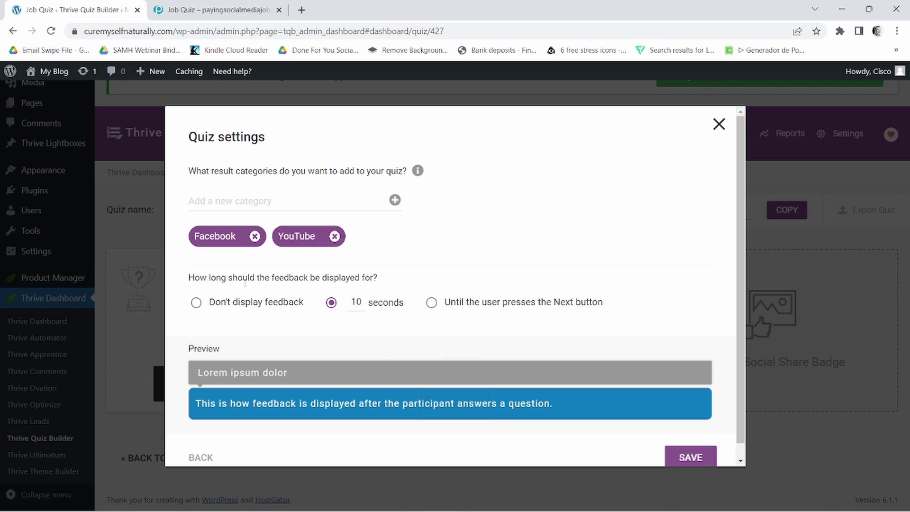
pyautogui.click(196, 303)
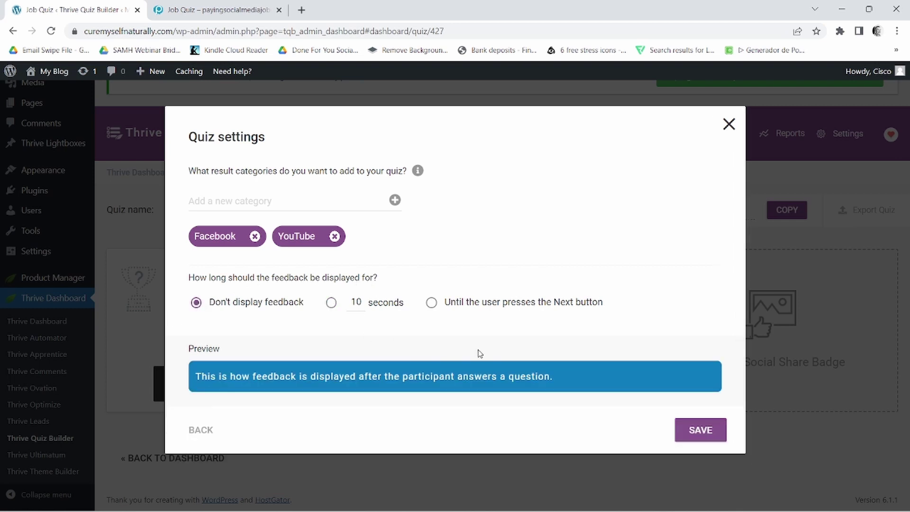
pyautogui.click(703, 432)
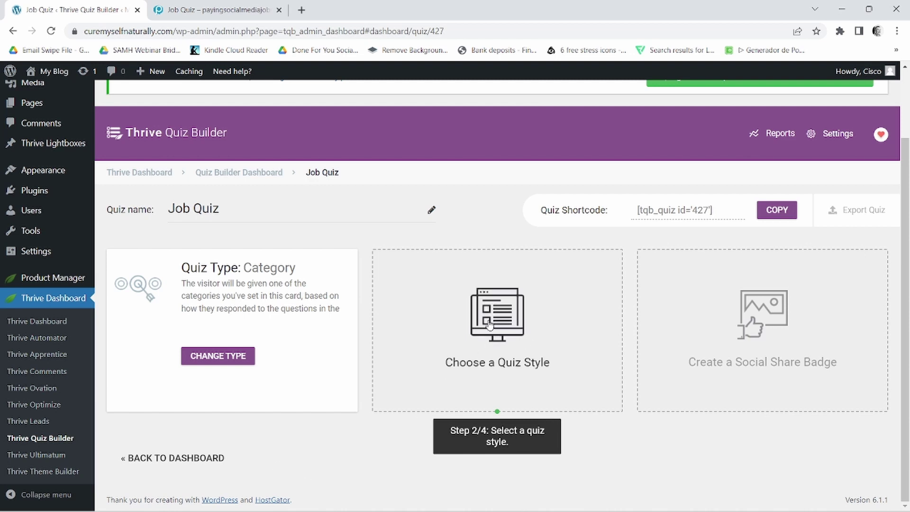
# Apply the Light Blue style to the quiz and add a splash page to the quiz structure.
pyautogui.click(490, 325)
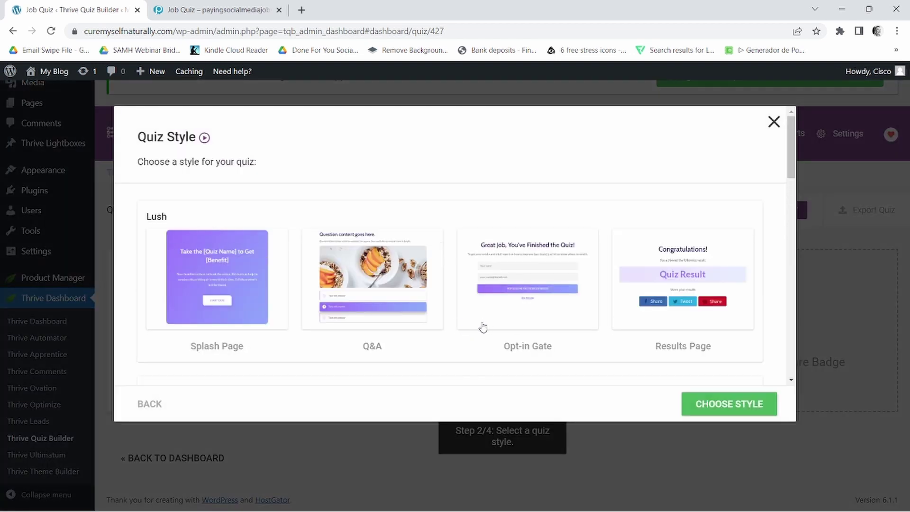
pyautogui.scroll(-8, 306, 284)
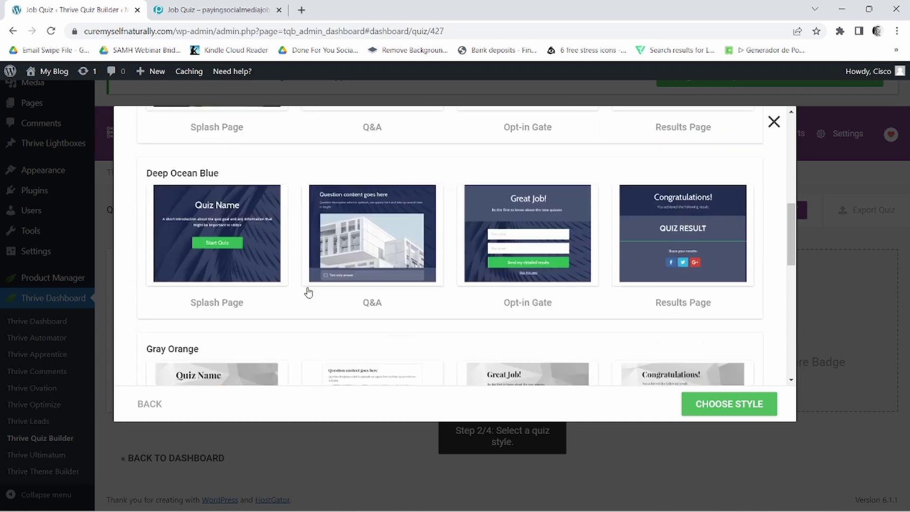
pyautogui.scroll(-10, 308, 292)
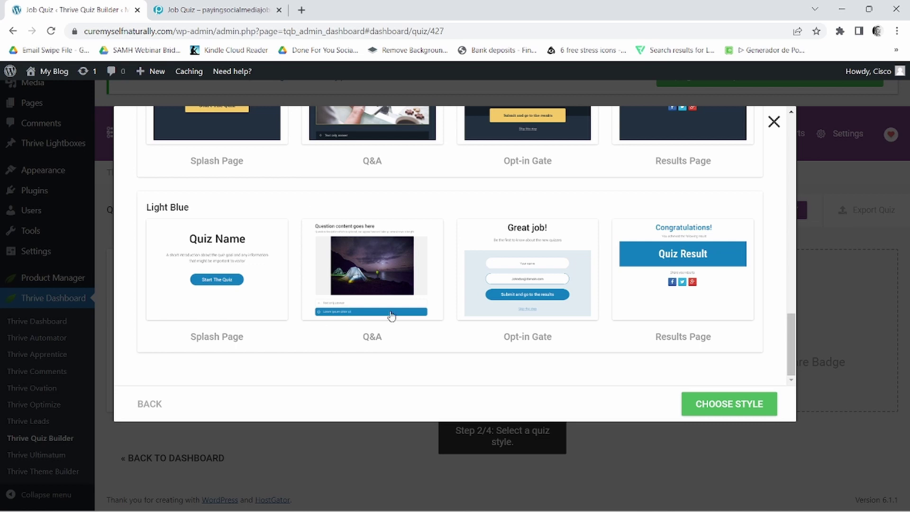
pyautogui.click(487, 271)
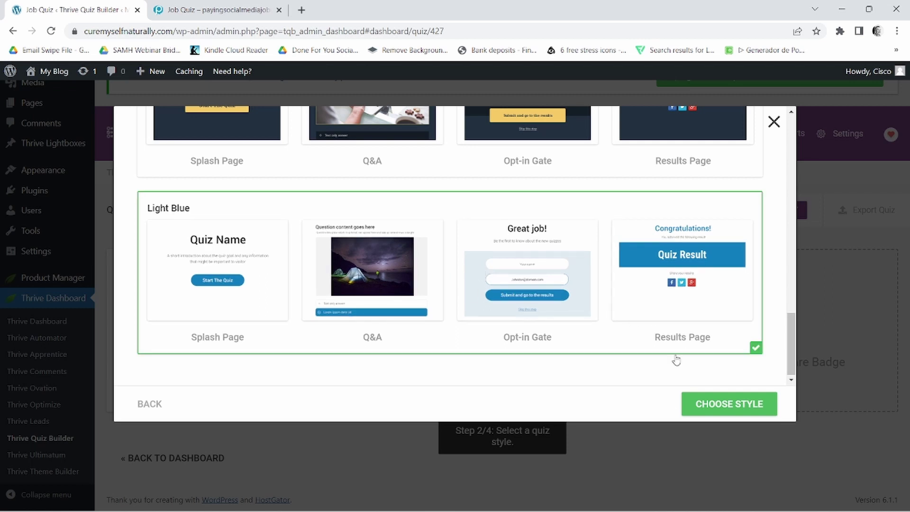
pyautogui.click(714, 411)
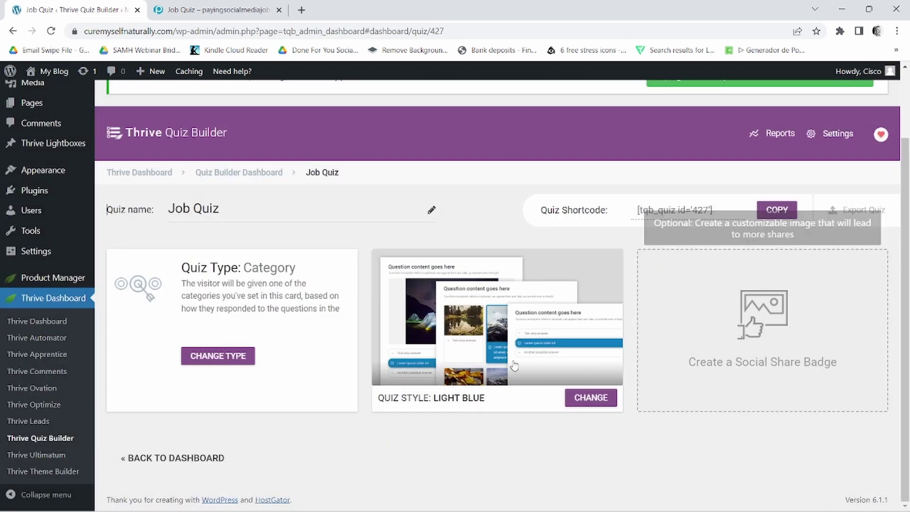
pyautogui.scroll(-3, 421, 328)
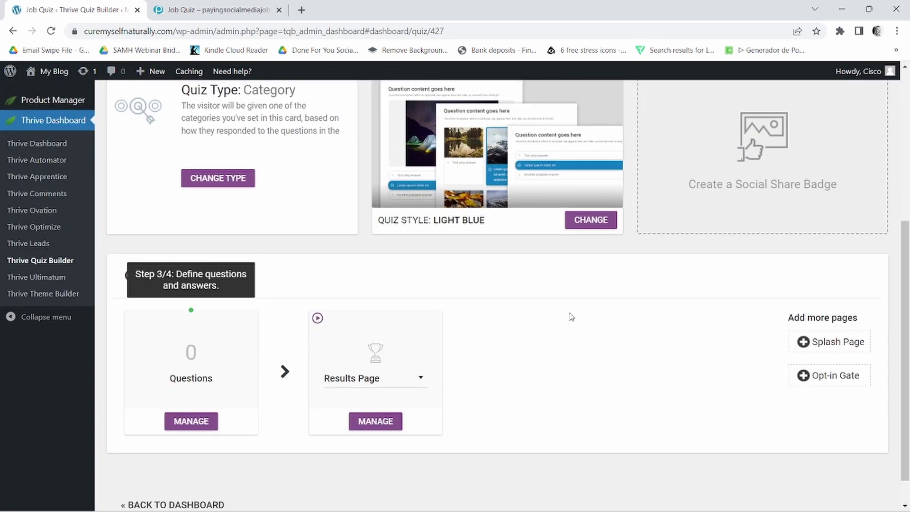
pyautogui.click(840, 347)
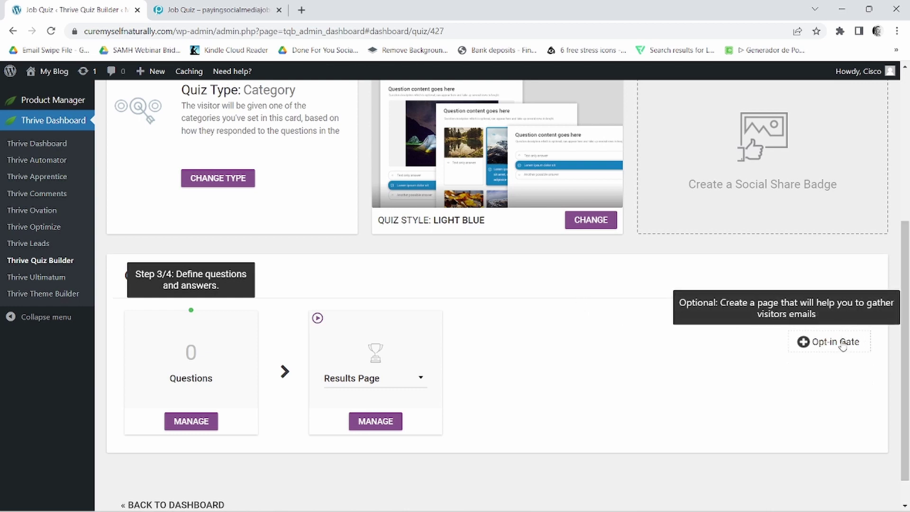
# Switch to the payingsocialmediajobs.com reference quiz, start it, and copy its first question, "What type of job are you looking for?".
pyautogui.click(216, 6)
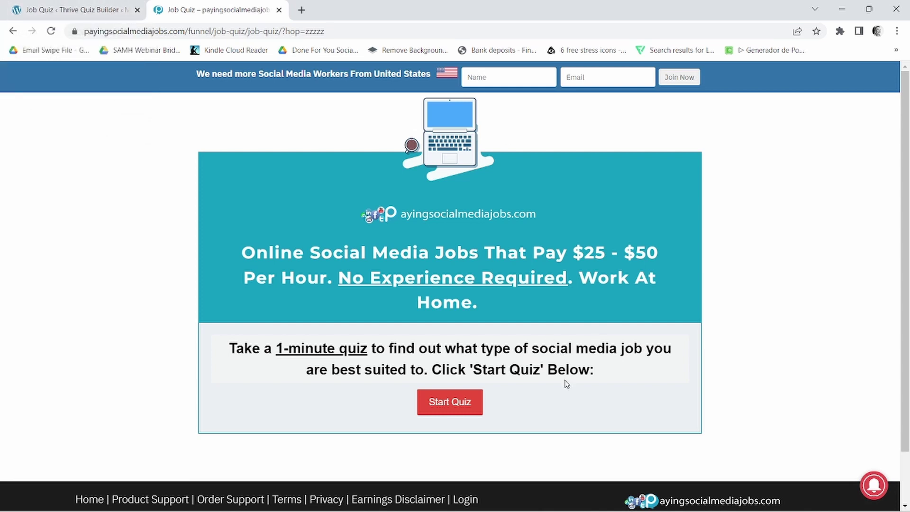
pyautogui.click(450, 402)
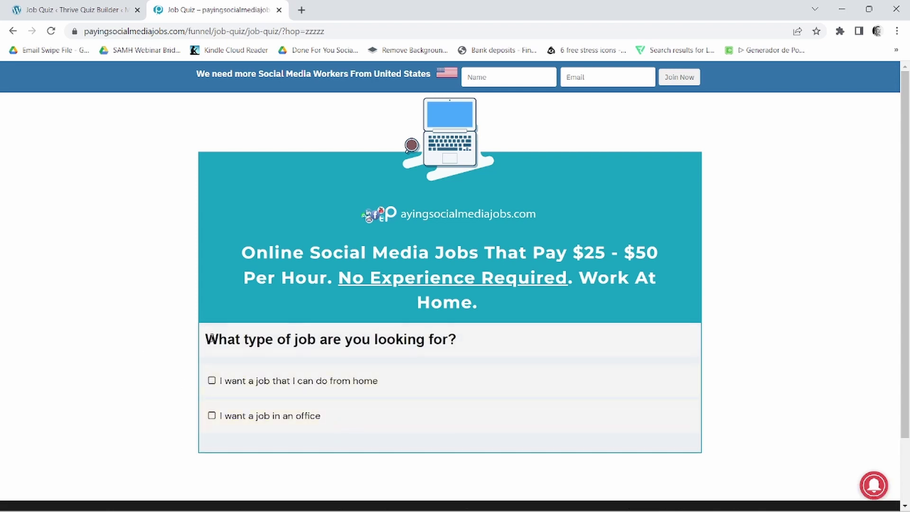
pyautogui.moveTo(206, 340); pyautogui.dragTo(456, 340)
pyautogui.rightClick(419, 351)
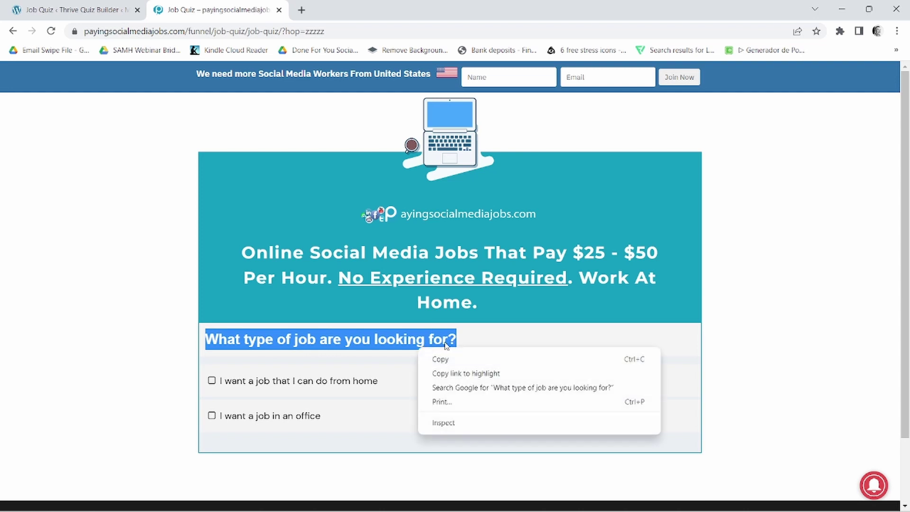
pyautogui.click(443, 359)
# In the Job Quiz's question editor, add a Multiple Choice with Buttons question with the text "What type of job are you looking for?".
pyautogui.click(76, 9)
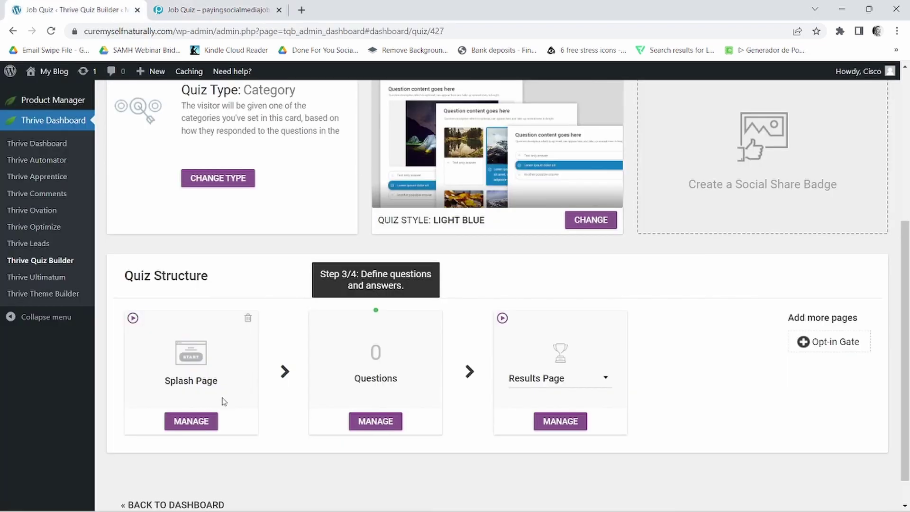
pyautogui.click(377, 426)
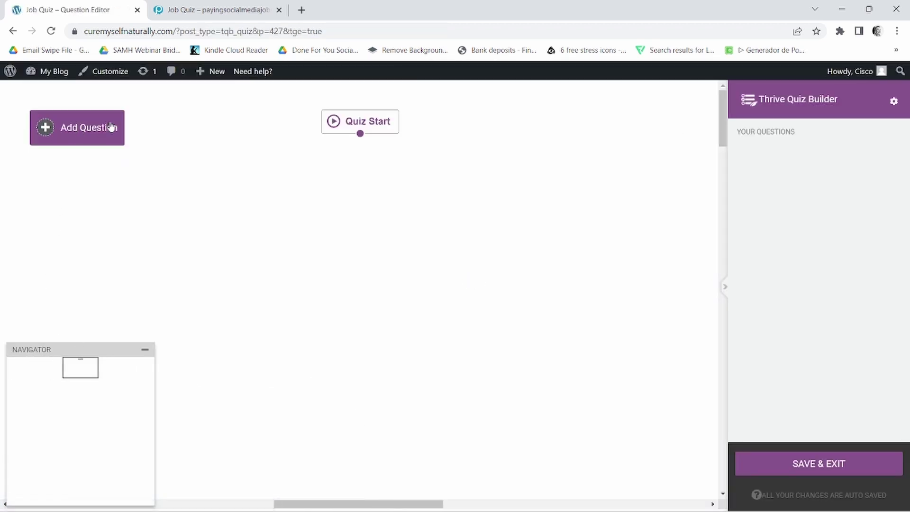
pyautogui.click(78, 127)
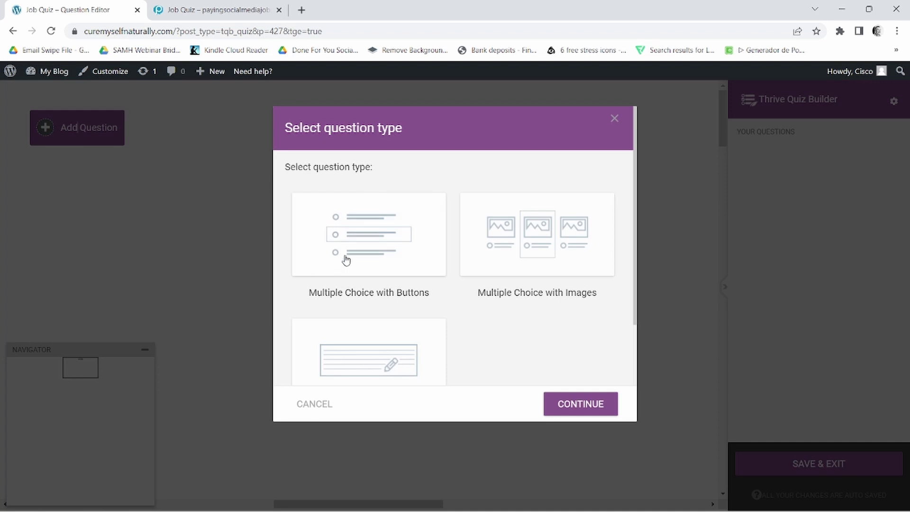
pyautogui.click(380, 247)
pyautogui.click(582, 404)
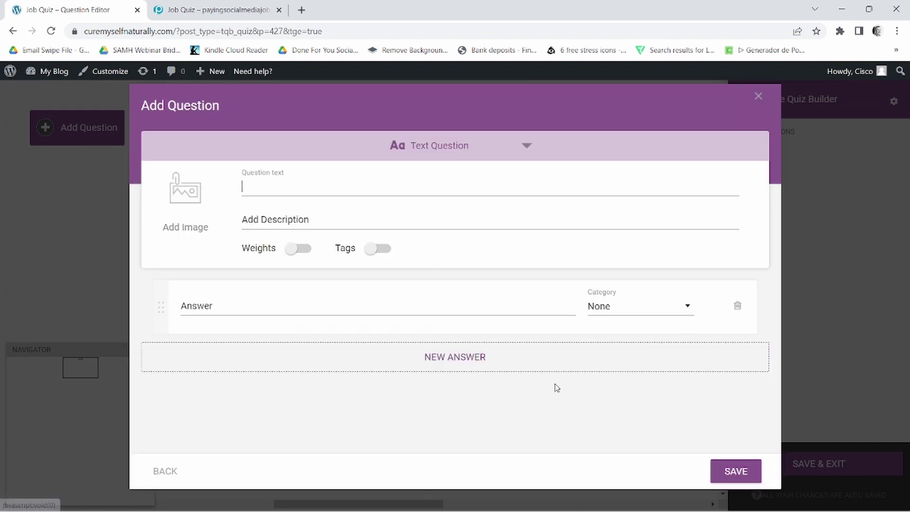
pyautogui.rightClick(260, 191)
pyautogui.click(286, 298)
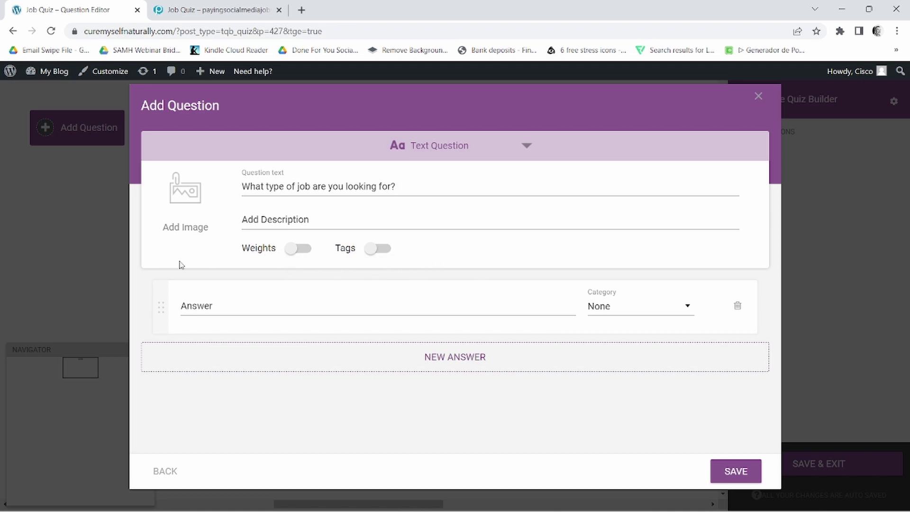
# Copy "I want a job that I can do from home" from the reference quiz into the question's first answer.
pyautogui.click(168, 7)
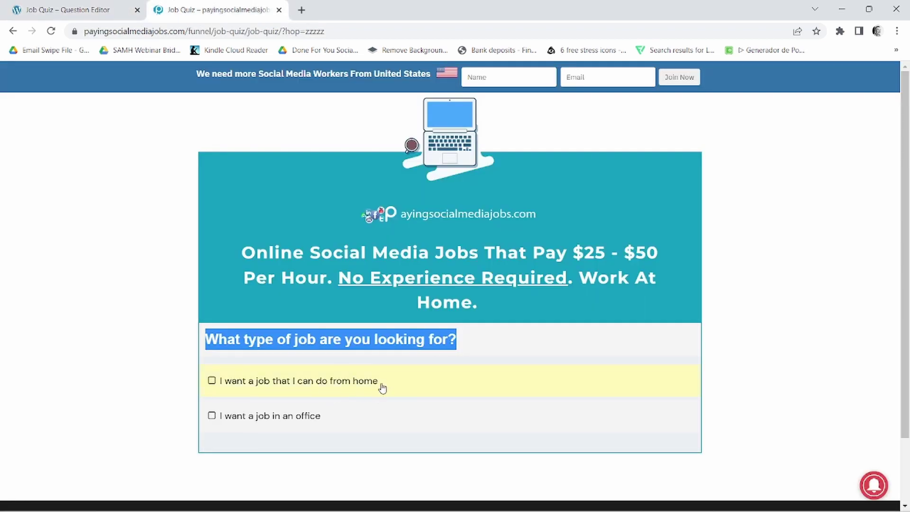
pyautogui.moveTo(382, 388); pyautogui.dragTo(220, 385)
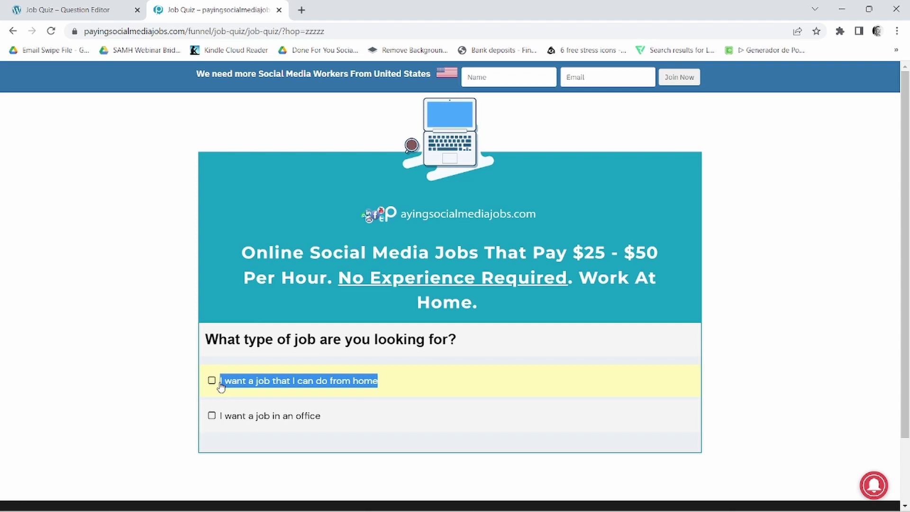
pyautogui.rightClick(258, 384)
pyautogui.click(283, 394)
pyautogui.click(92, 15)
pyautogui.click(252, 308)
pyautogui.rightClick(253, 311)
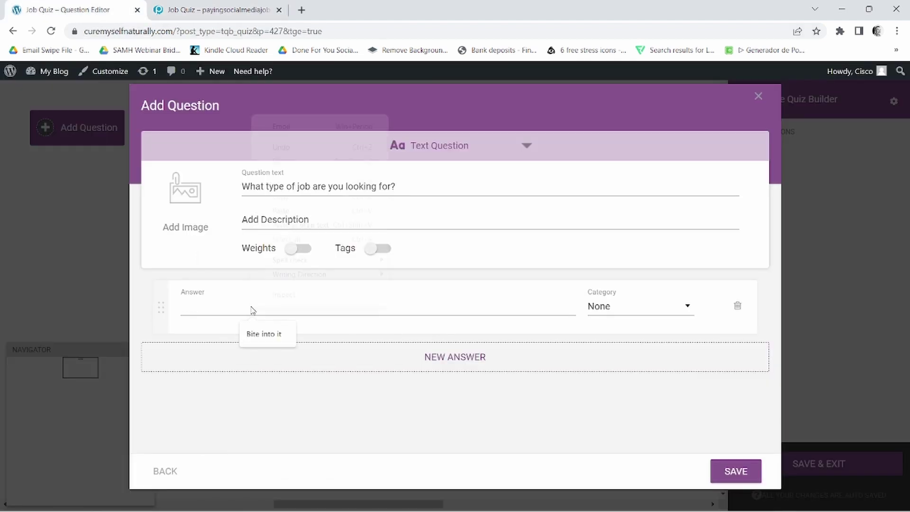
pyautogui.click(291, 210)
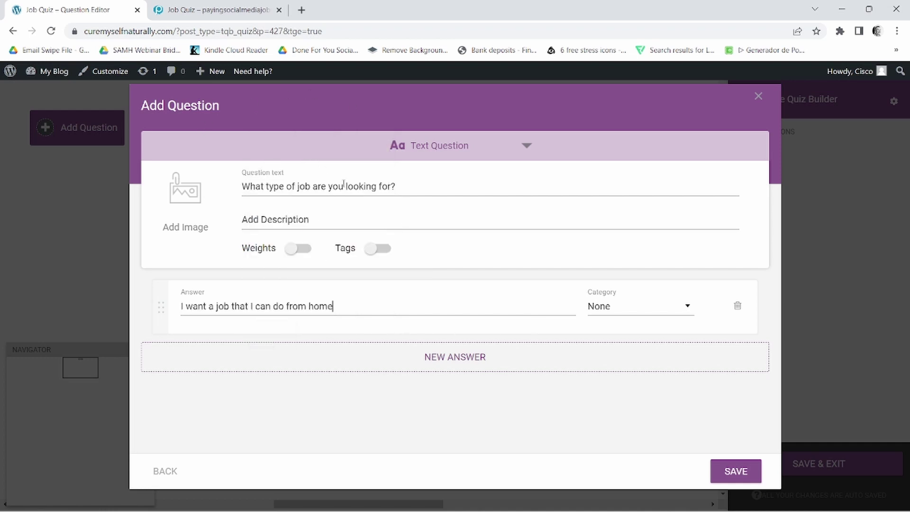
# Add a second answer, "I want a job in an office", copied from the reference quiz, and save the question.
pyautogui.click(150, 4)
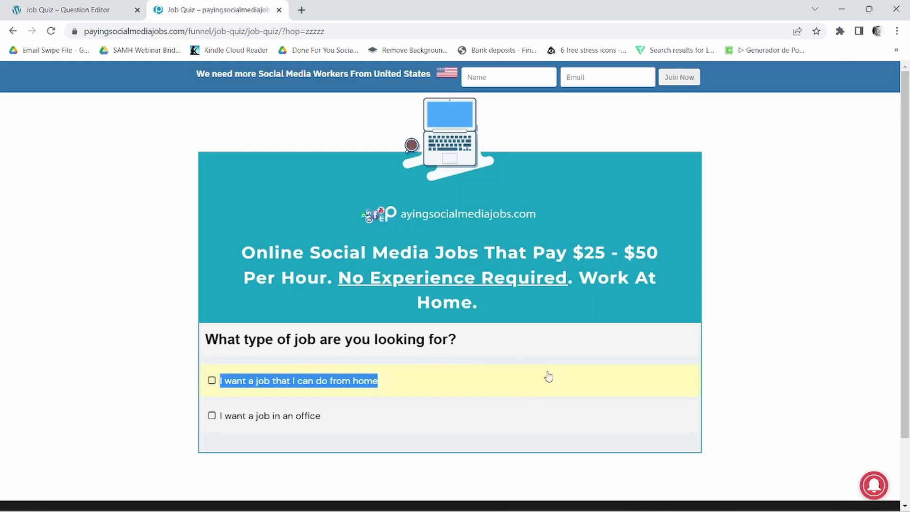
pyautogui.moveTo(323, 419); pyautogui.dragTo(220, 417)
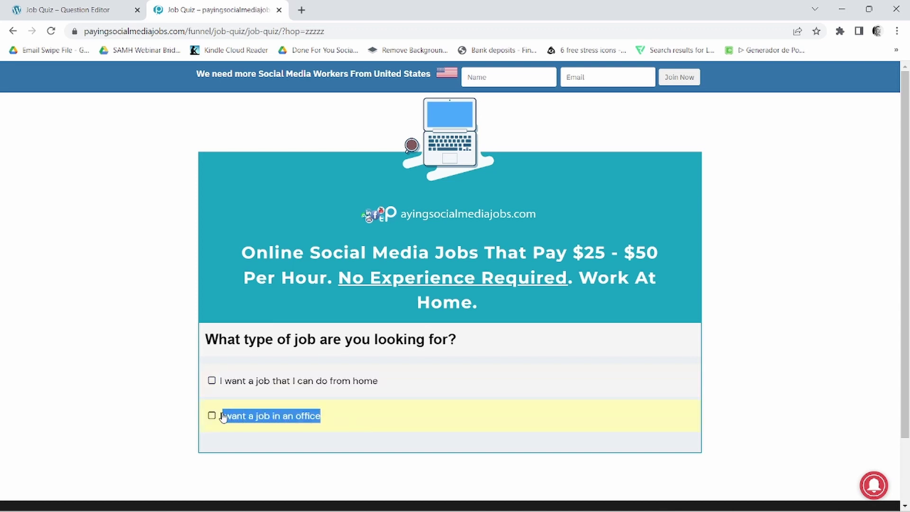
pyautogui.rightClick(240, 418)
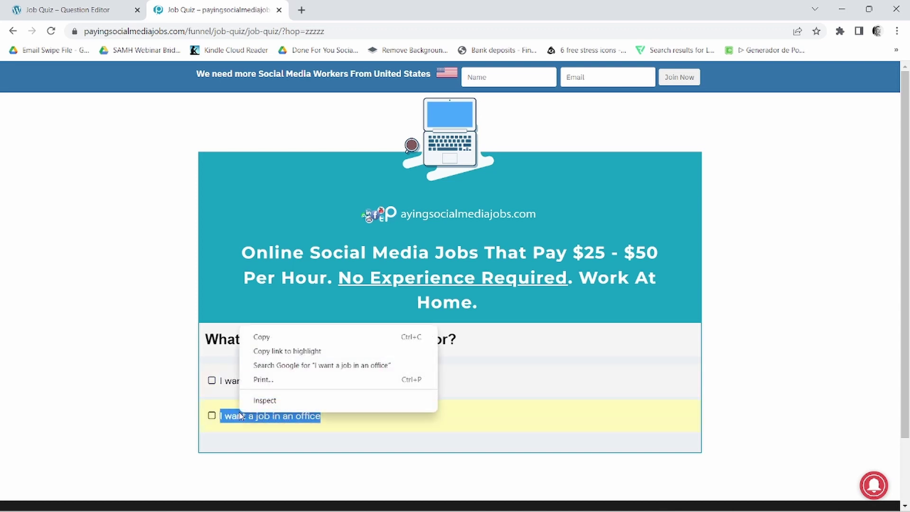
pyautogui.click(265, 333)
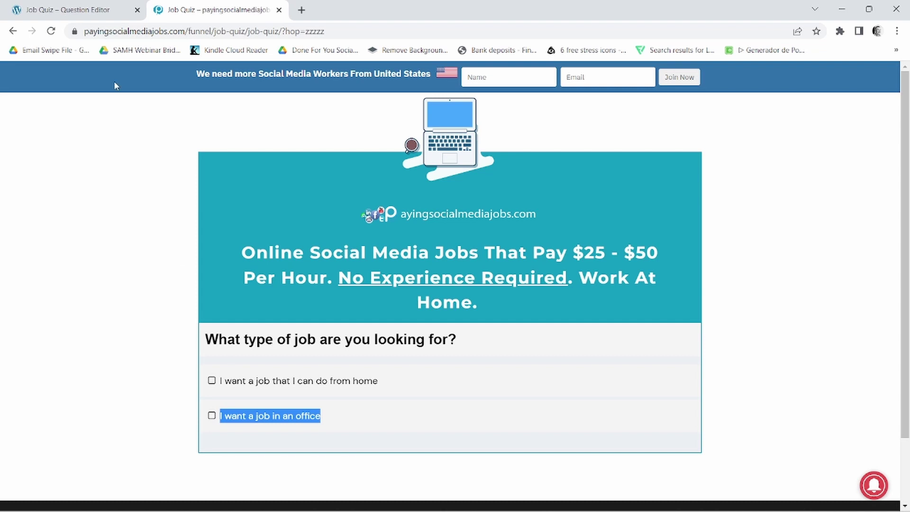
pyautogui.click(75, 8)
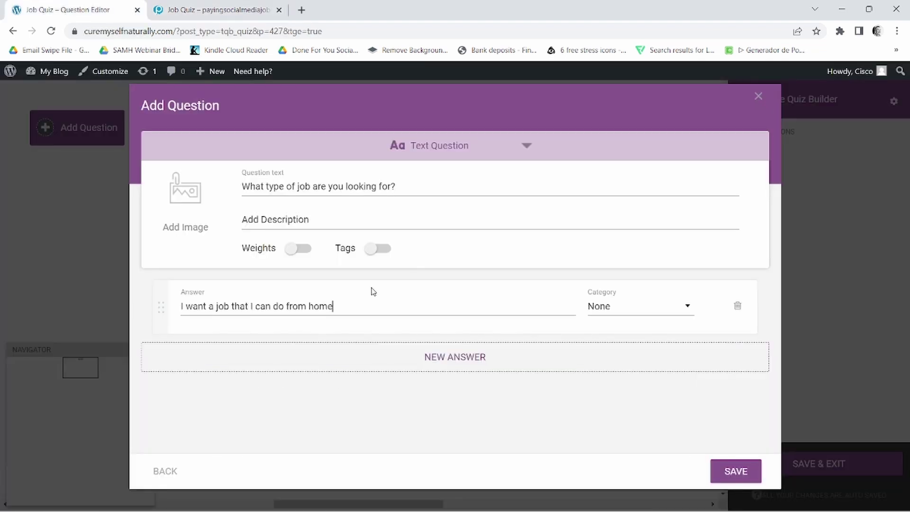
pyautogui.click(449, 363)
pyautogui.rightClick(207, 366)
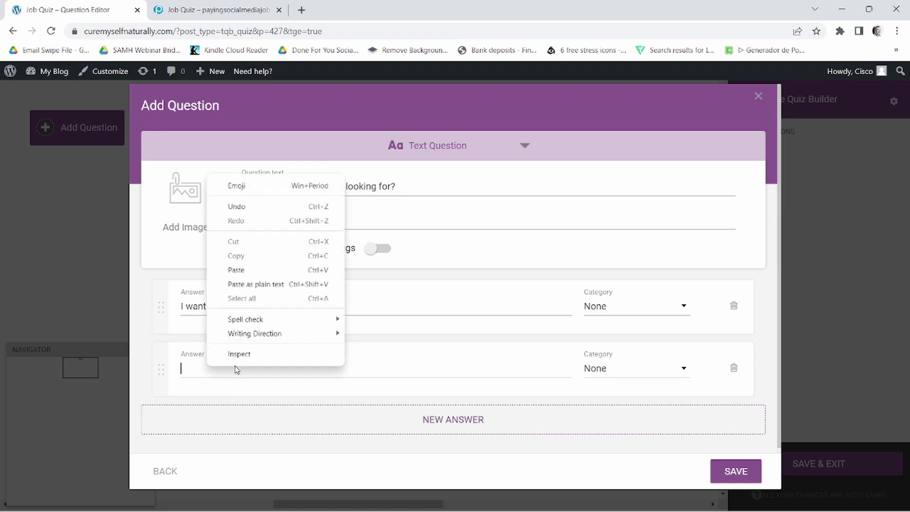
pyautogui.click(235, 270)
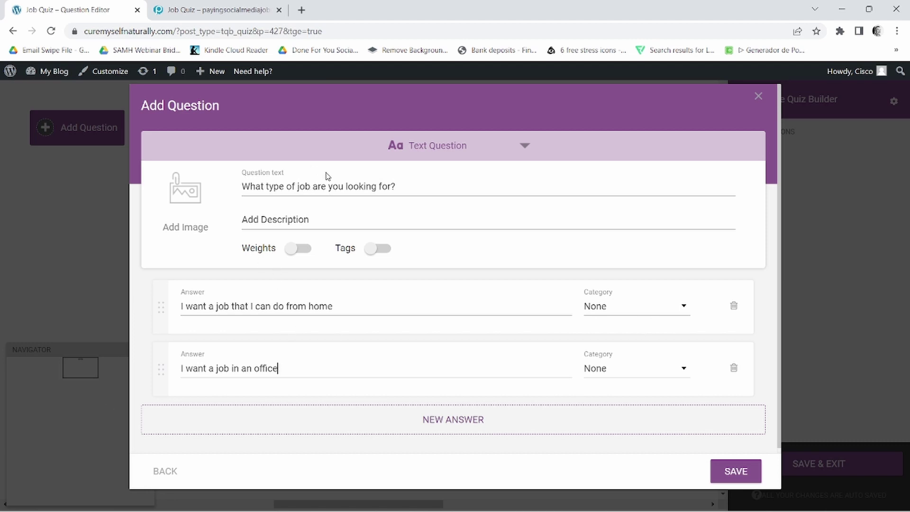
pyautogui.moveTo(397, 186); pyautogui.dragTo(243, 186)
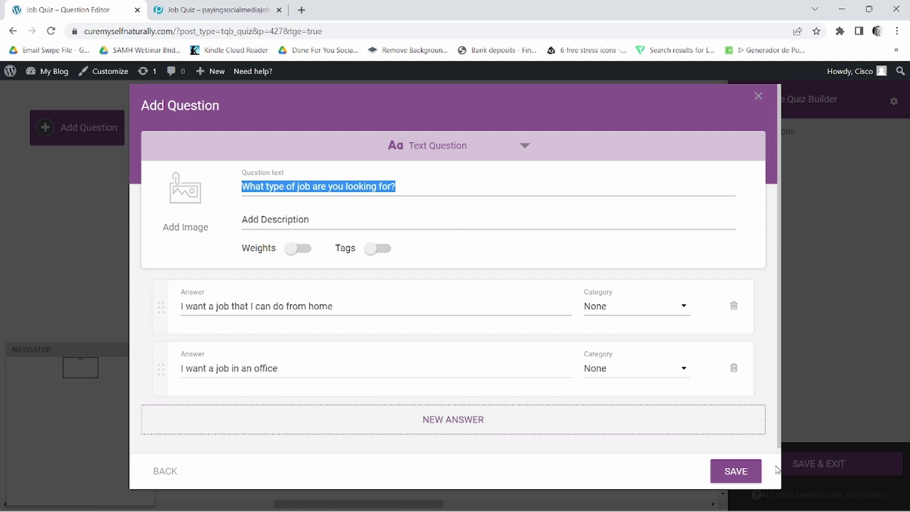
pyautogui.click(738, 472)
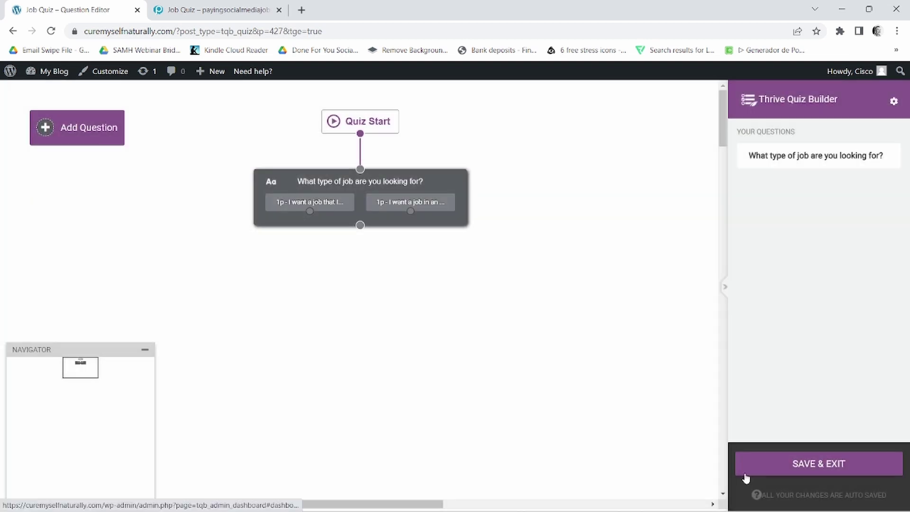
# Start a second quiz question of the Multiple Choice with Buttons type.
pyautogui.click(76, 127)
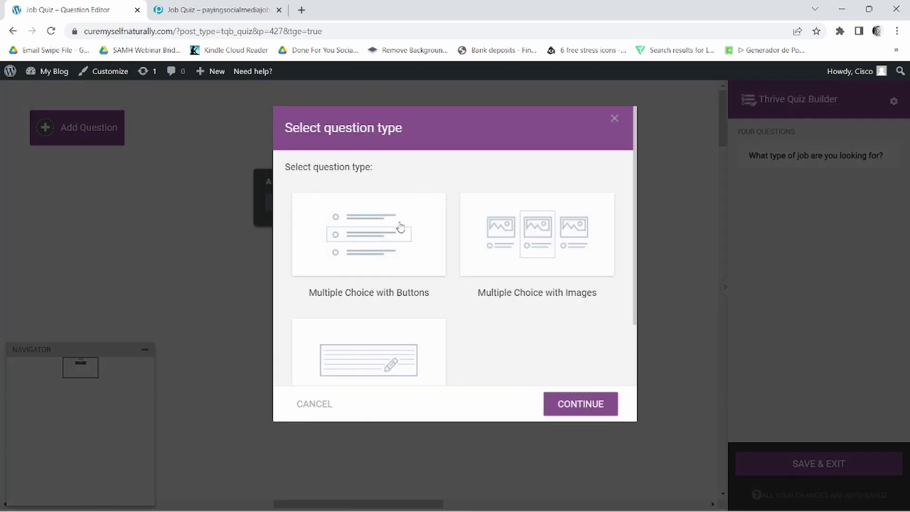
pyautogui.click(367, 232)
pyautogui.click(576, 407)
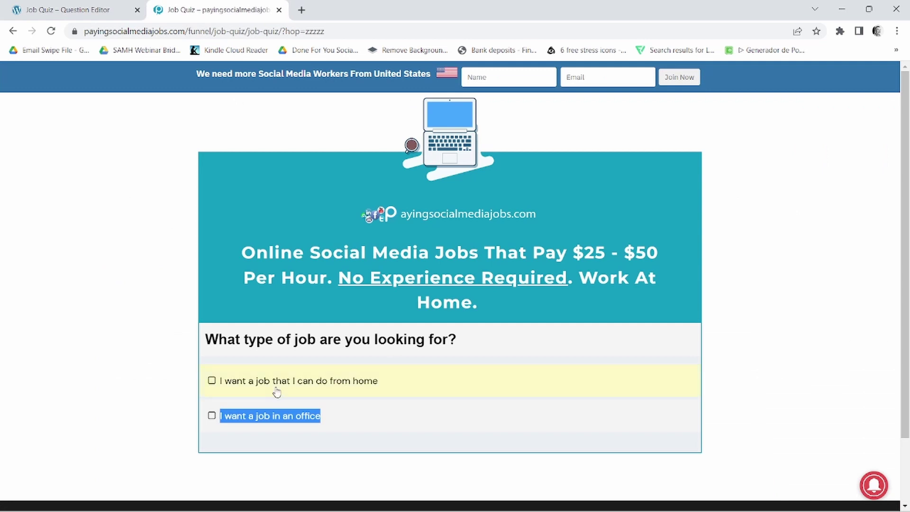
# Answer the reference quiz with the work-from-home option and copy its second question, "What is your favourite social media platform?".
pyautogui.click(212, 381)
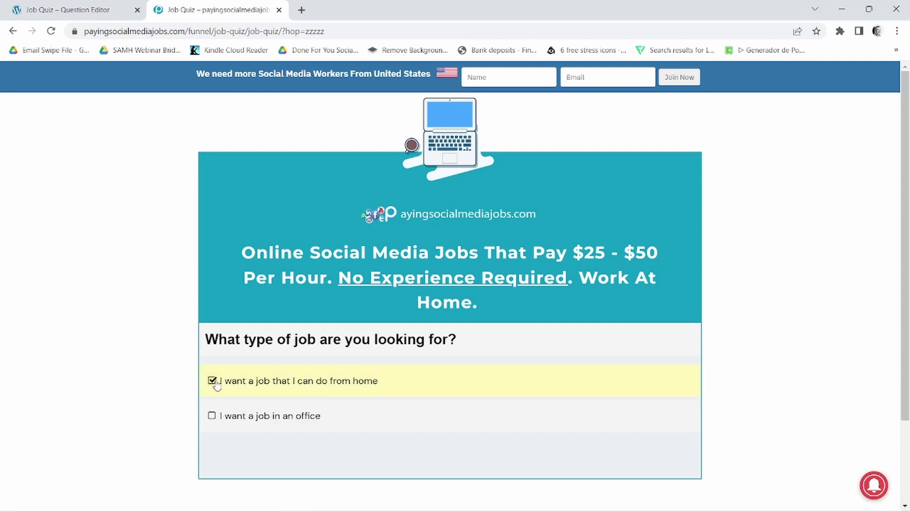
pyautogui.scroll(-2, 435, 386)
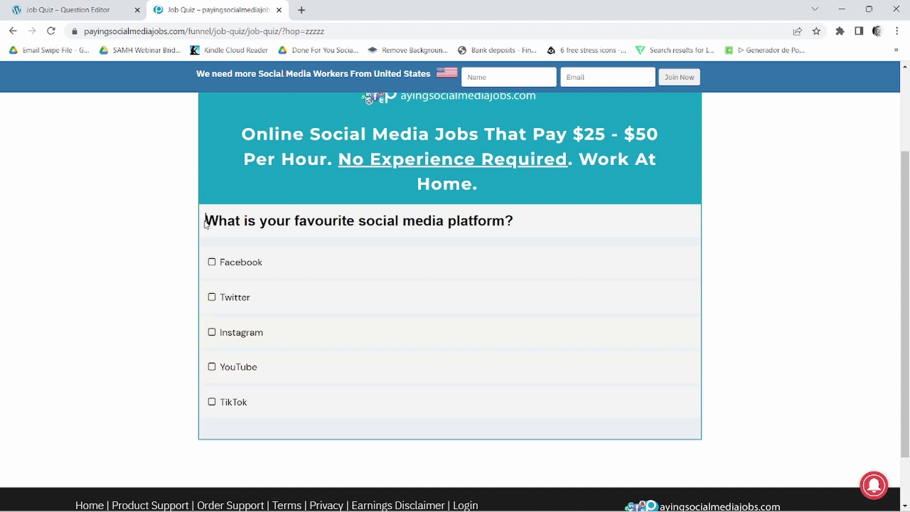
pyautogui.moveTo(206, 223); pyautogui.dragTo(516, 213)
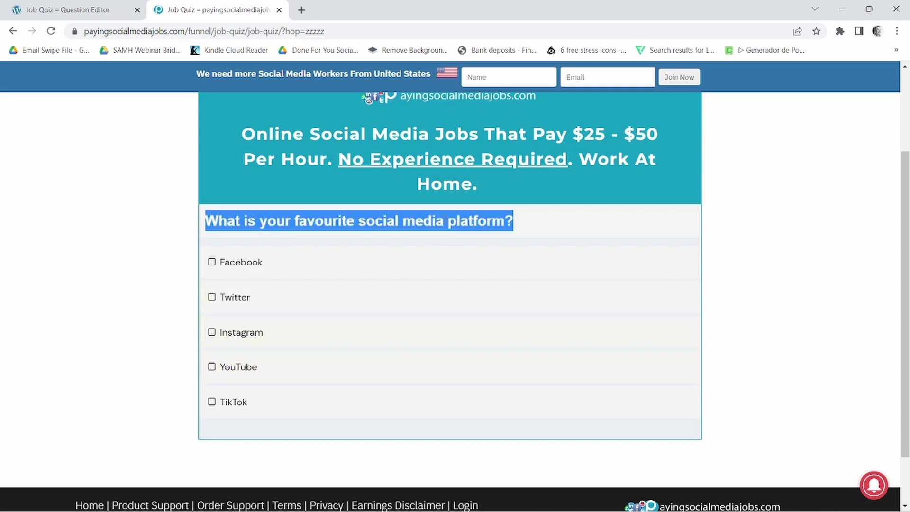
pyautogui.rightClick(445, 217)
pyautogui.click(472, 231)
# Set the new question's text to "What is your favourite social media platform?" and return to the reference quiz.
pyautogui.click(62, 10)
pyautogui.rightClick(302, 183)
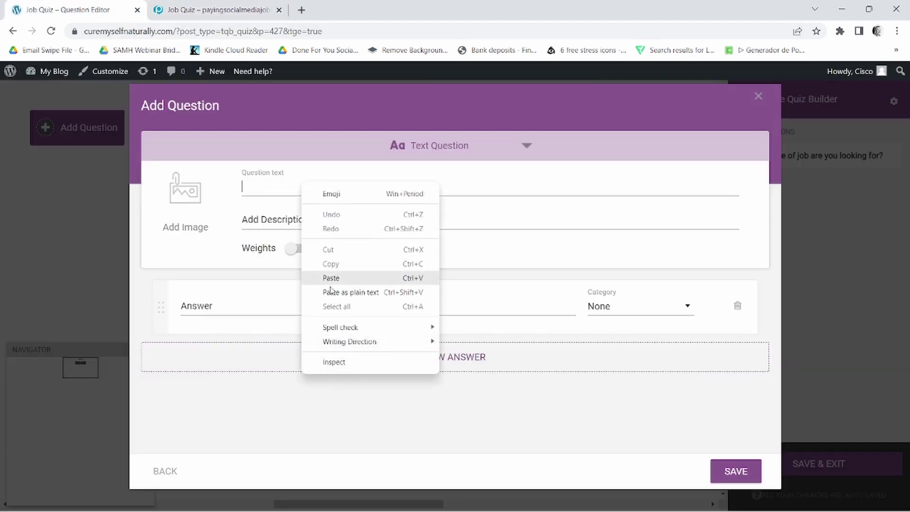
pyautogui.click(337, 278)
pyautogui.click(213, 4)
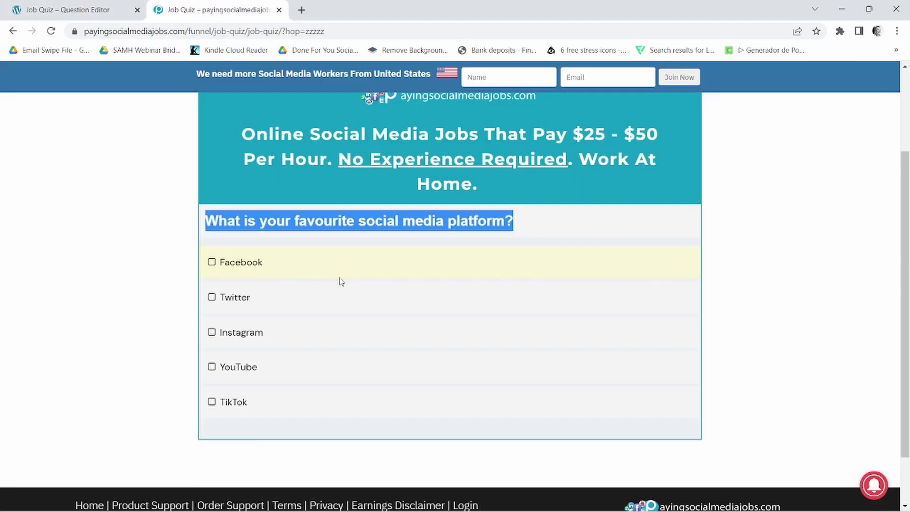
# Enter "Facebook" as the first answer of the social media platform question and assign it to the Facebook category.
pyautogui.click(69, 5)
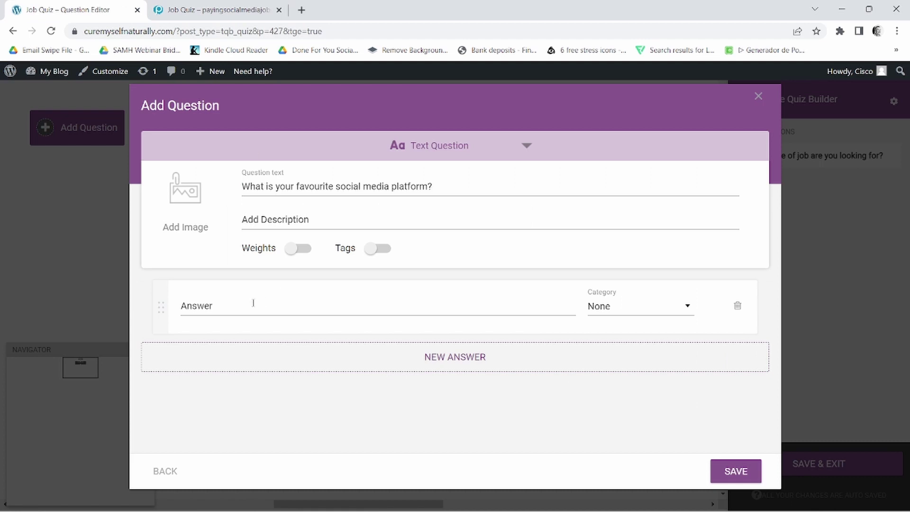
pyautogui.click(226, 310)
pyautogui.write('Face')
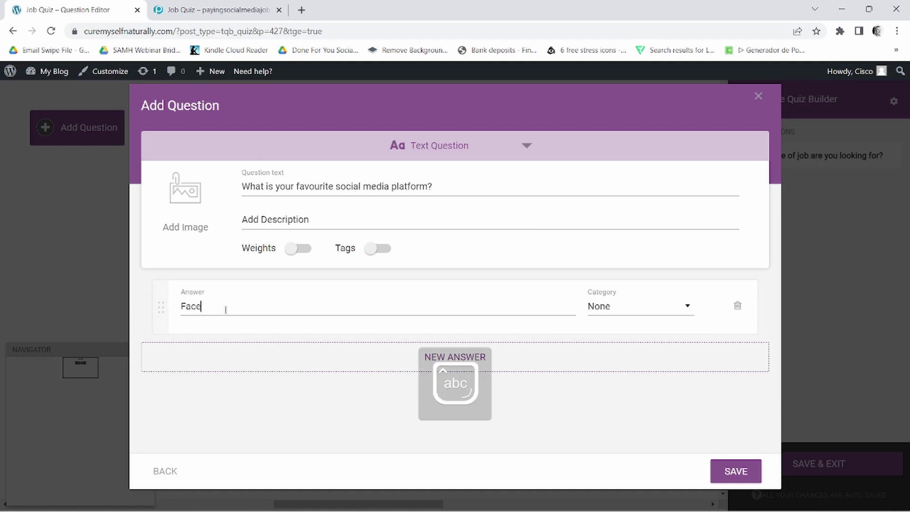
pyautogui.write('book')
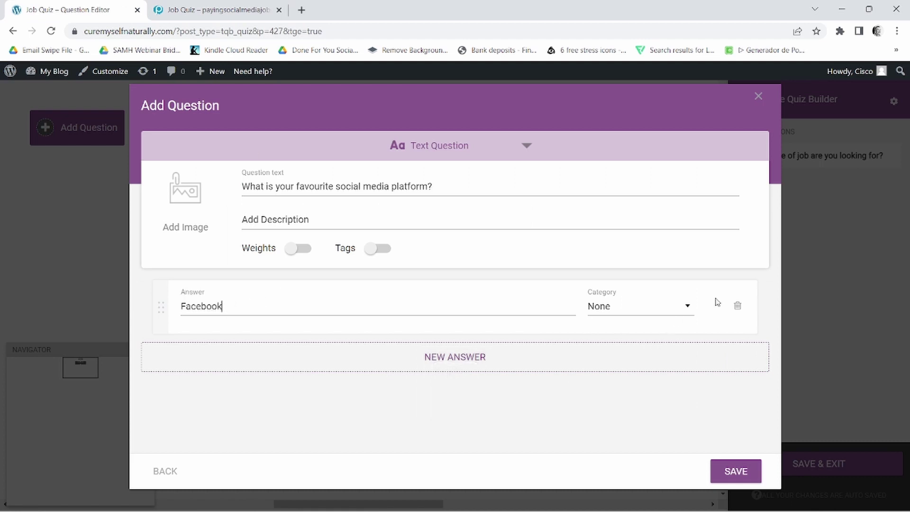
pyautogui.click(685, 309)
pyautogui.click(622, 351)
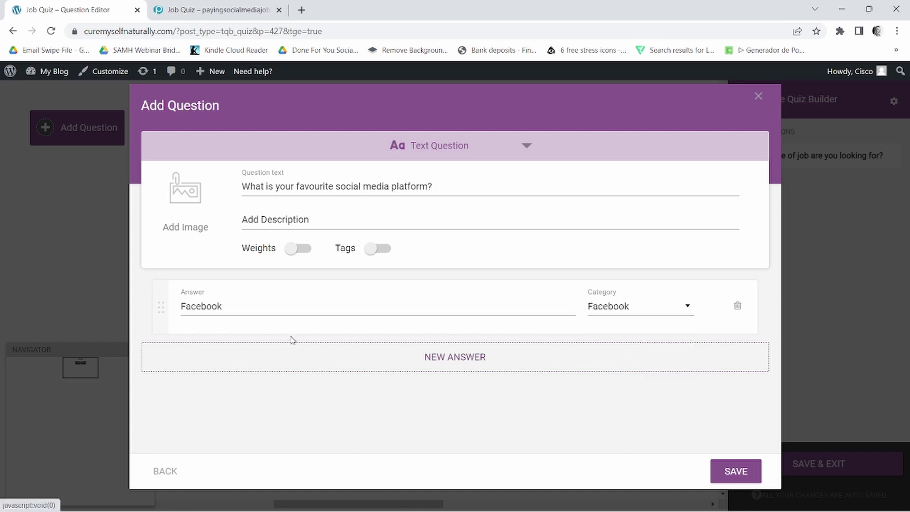
# Add a second answer, "YouTube", matching an option in the reference quiz, and assign it to the YouTube category.
pyautogui.click(451, 363)
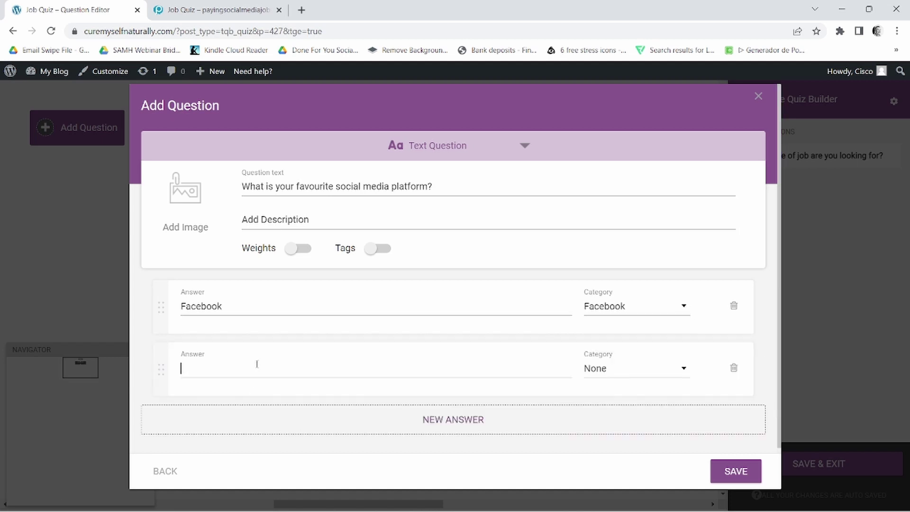
pyautogui.write('YouTube')
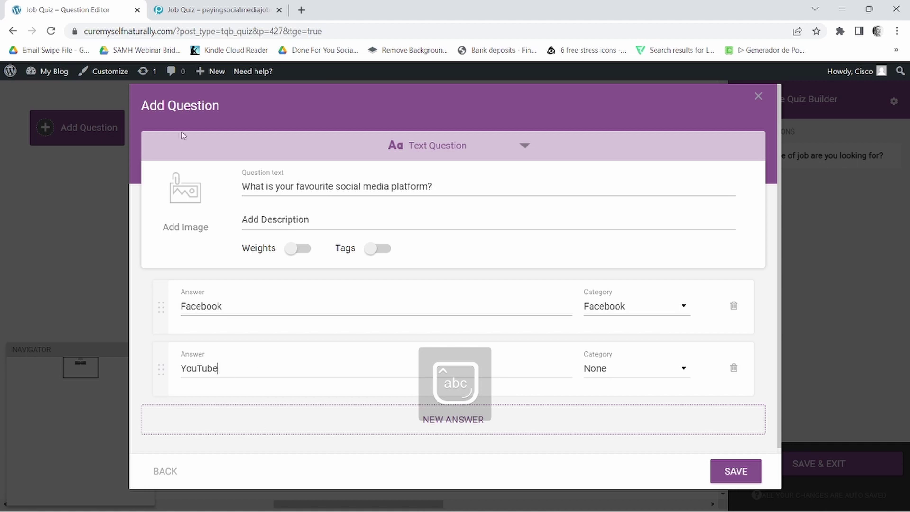
pyautogui.click(218, 9)
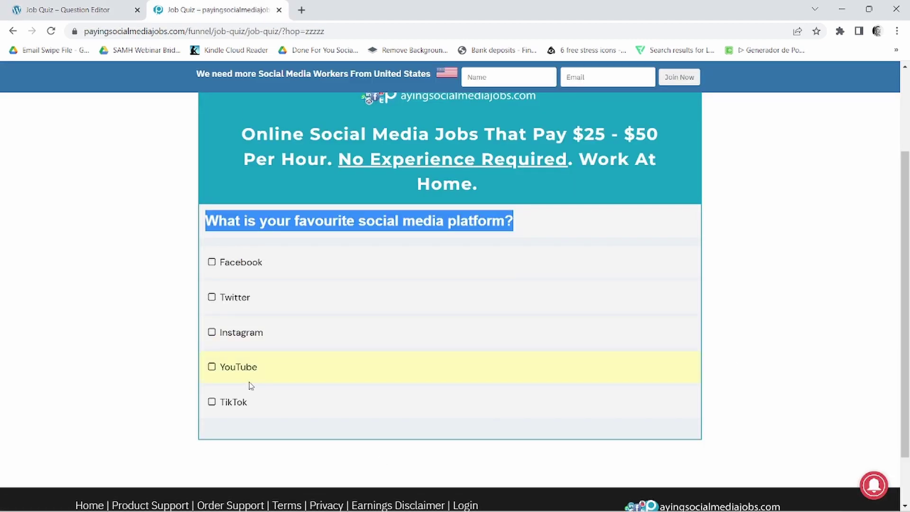
pyautogui.click(80, 8)
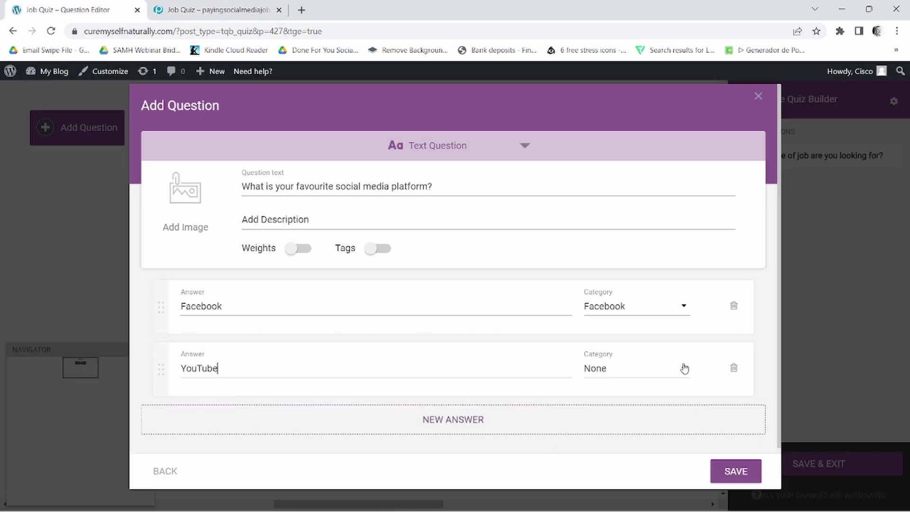
pyautogui.click(684, 369)
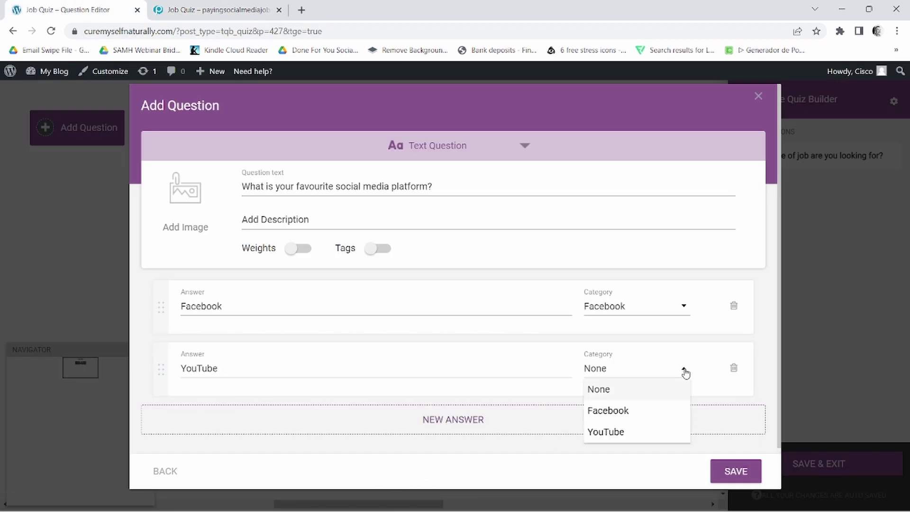
pyautogui.click(620, 434)
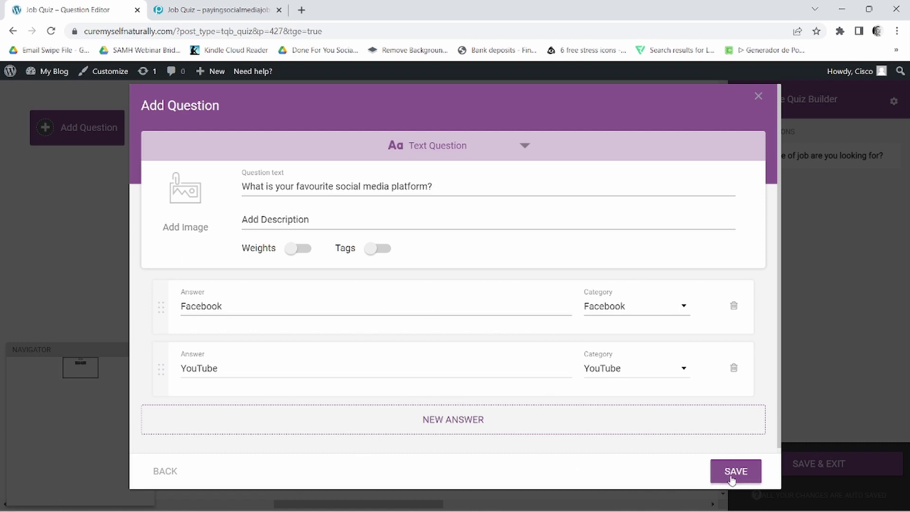
# Save the social media platform question and link its block below "What type of job are you looking for?".
pyautogui.click(751, 486)
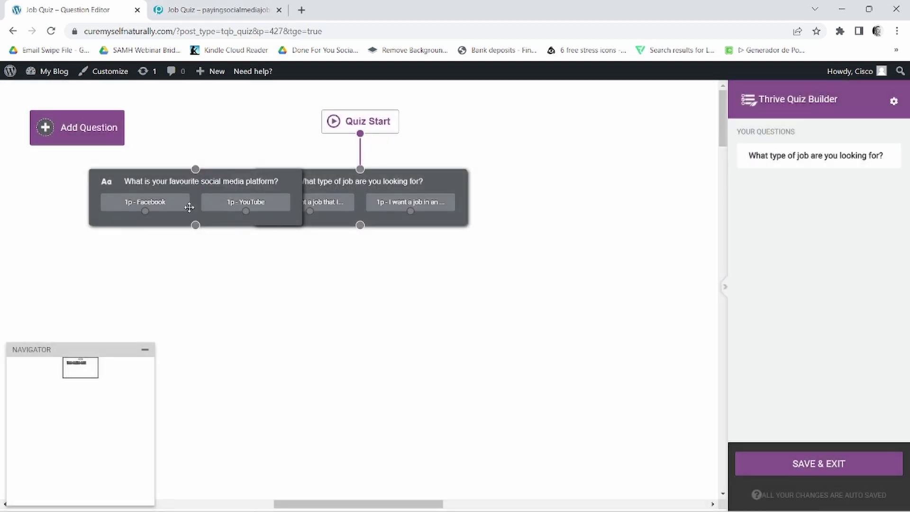
pyautogui.moveTo(232, 177); pyautogui.dragTo(399, 268)
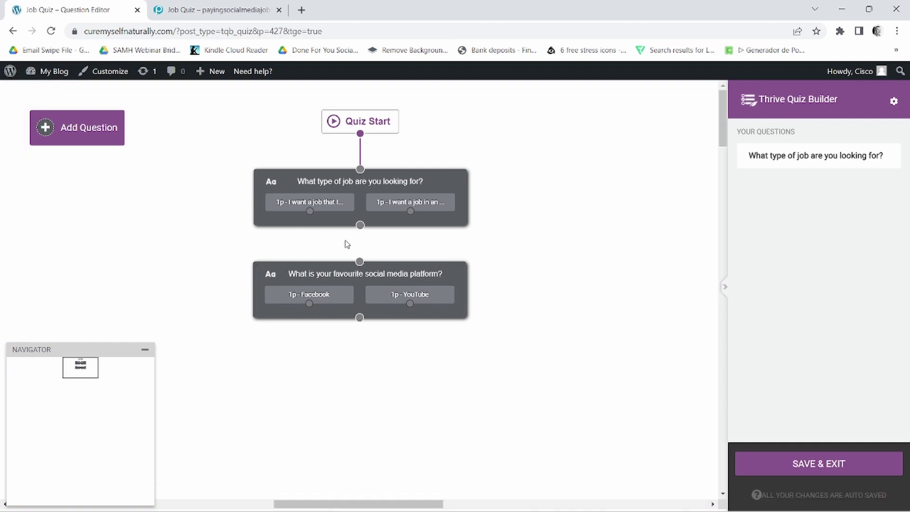
pyautogui.moveTo(360, 226); pyautogui.dragTo(367, 257)
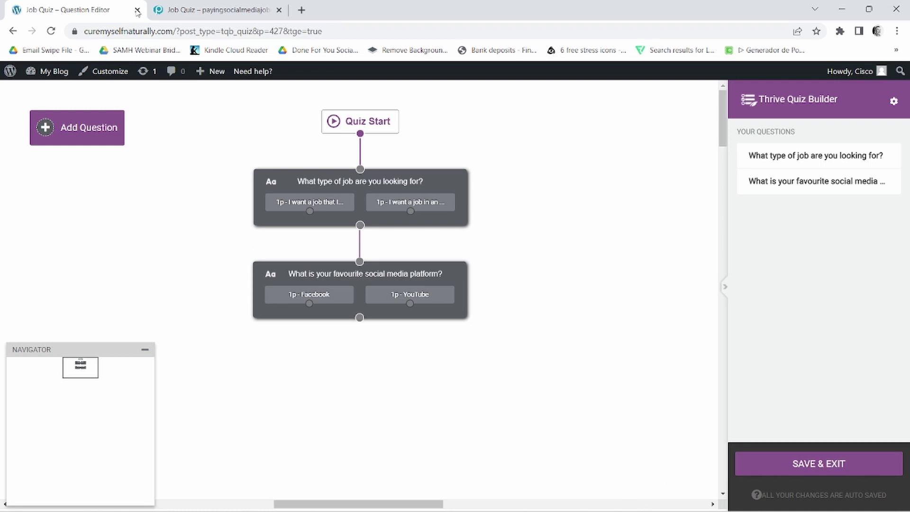
# Start a third quiz question of the Multiple Choice with Buttons type.
pyautogui.click(76, 127)
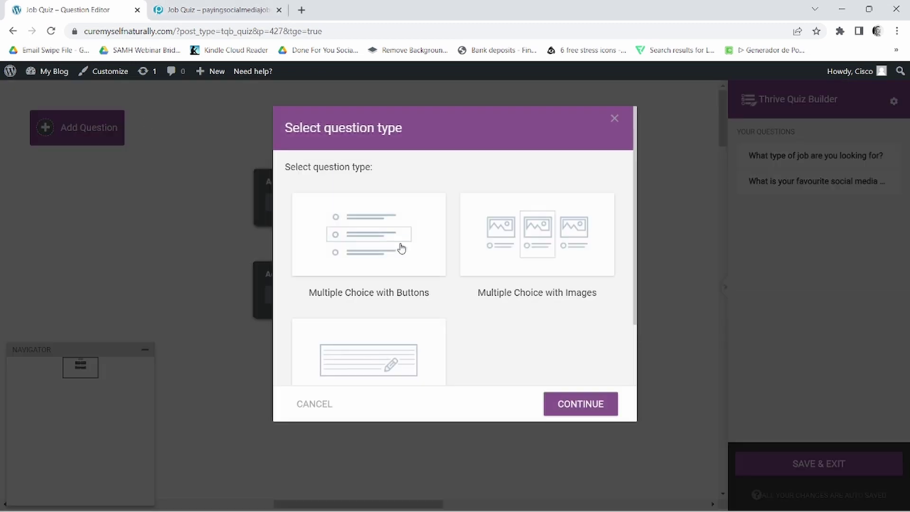
pyautogui.click(345, 251)
pyautogui.click(581, 406)
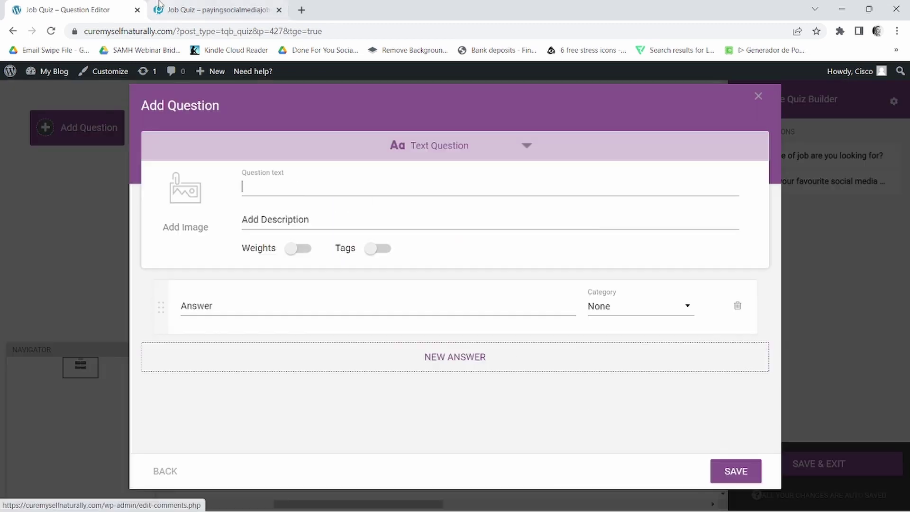
# Answer the reference quiz with YouTube and copy its next question, "How much do you want to earn?".
pyautogui.click(214, 10)
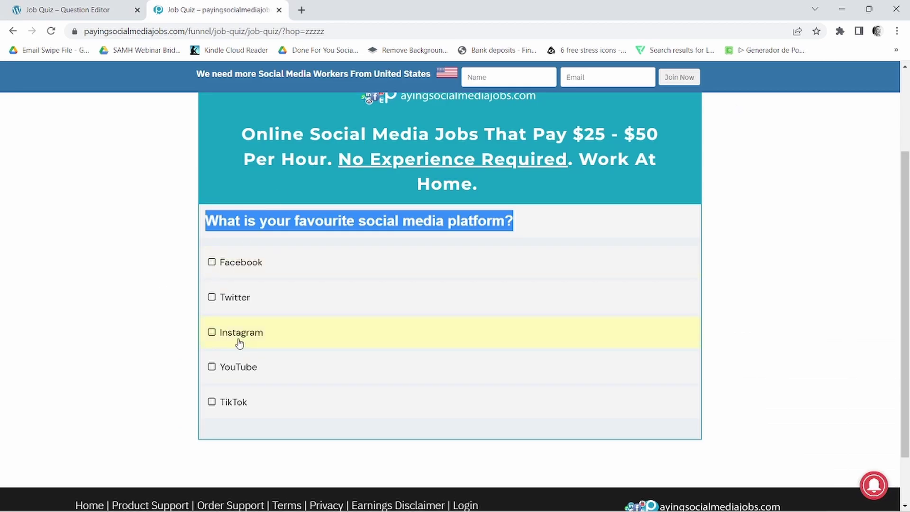
pyautogui.click(264, 371)
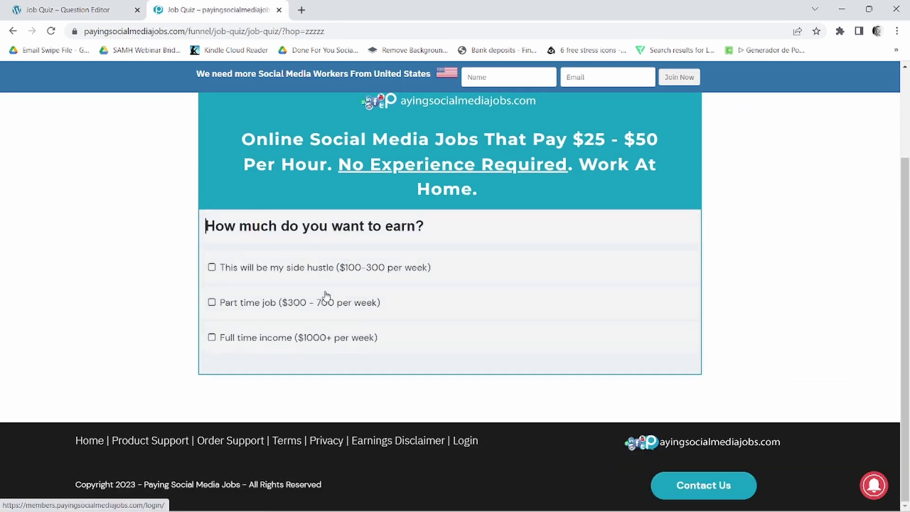
pyautogui.moveTo(206, 226); pyautogui.dragTo(431, 241)
pyautogui.click(372, 216)
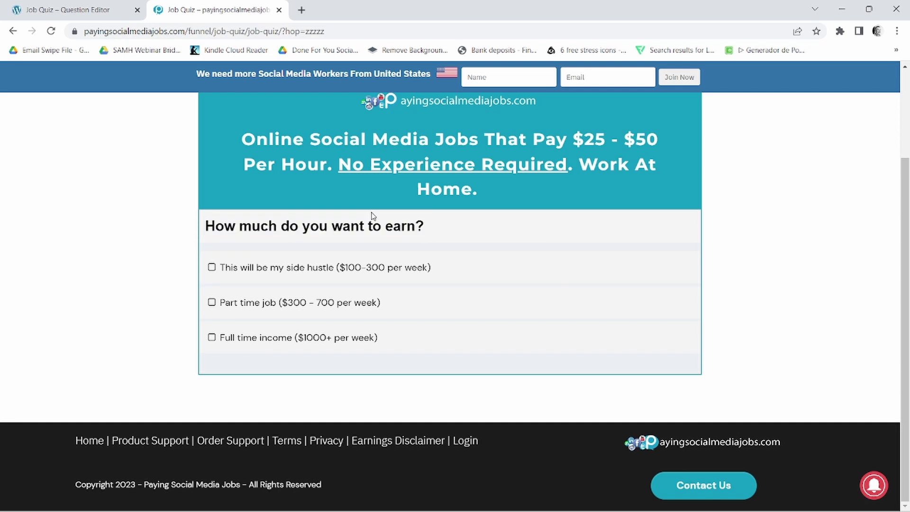
pyautogui.tripleClick(349, 226)
pyautogui.rightClick(330, 227)
pyautogui.click(355, 234)
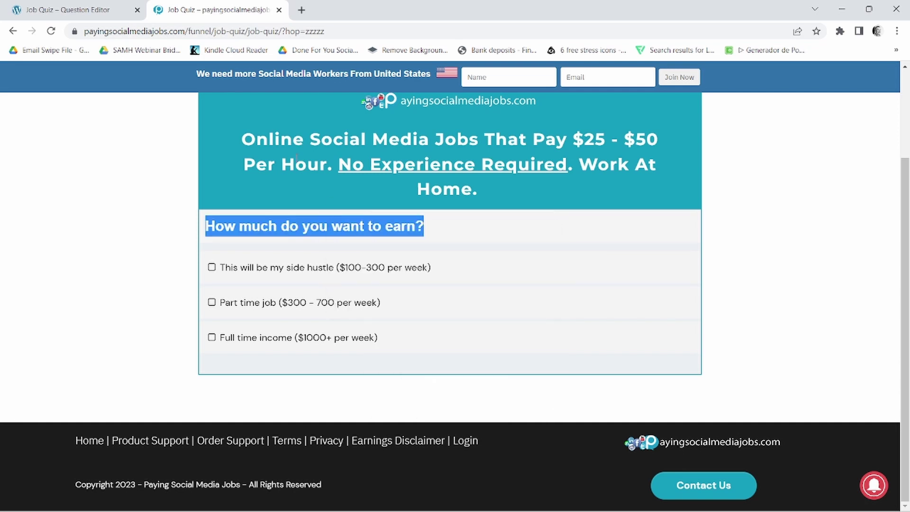
# Set the third question's text to the copied "How much do you want to earn?".
pyautogui.click(71, 10)
pyautogui.rightClick(283, 184)
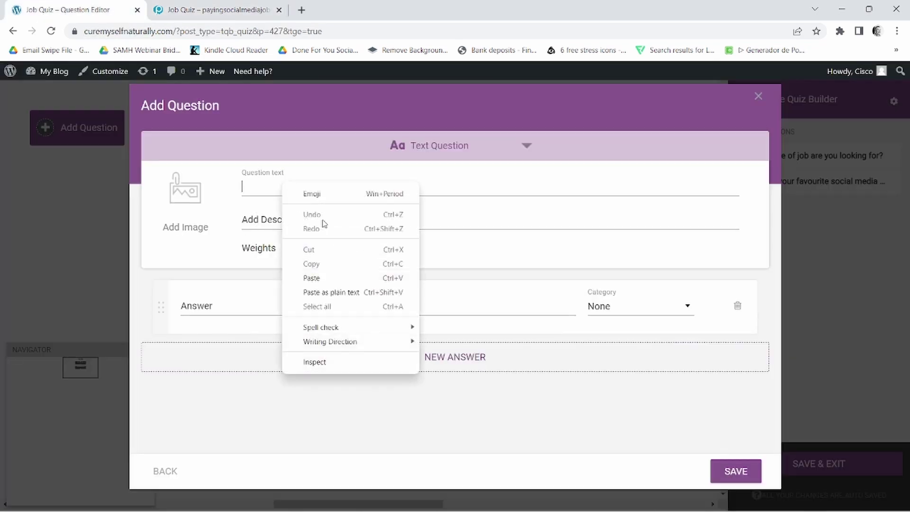
pyautogui.click(317, 280)
# Copy "This will be my side hustle ($100-300 per week)" from the reference quiz into the question's first answer.
pyautogui.click(193, 18)
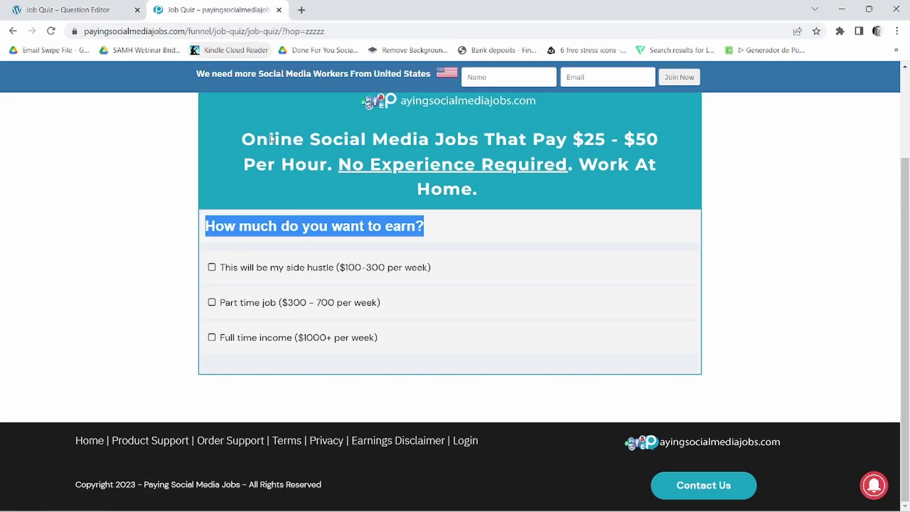
pyautogui.moveTo(430, 268); pyautogui.dragTo(223, 278)
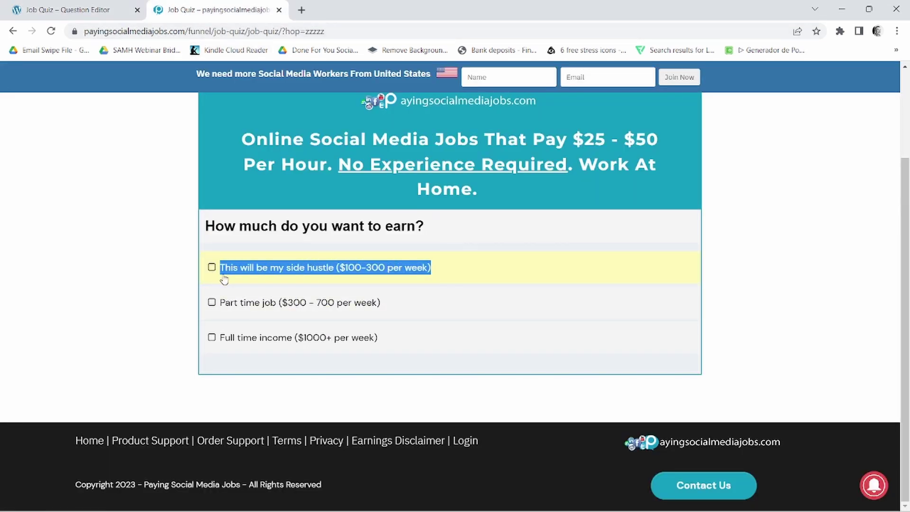
pyautogui.rightClick(268, 275)
pyautogui.click(284, 285)
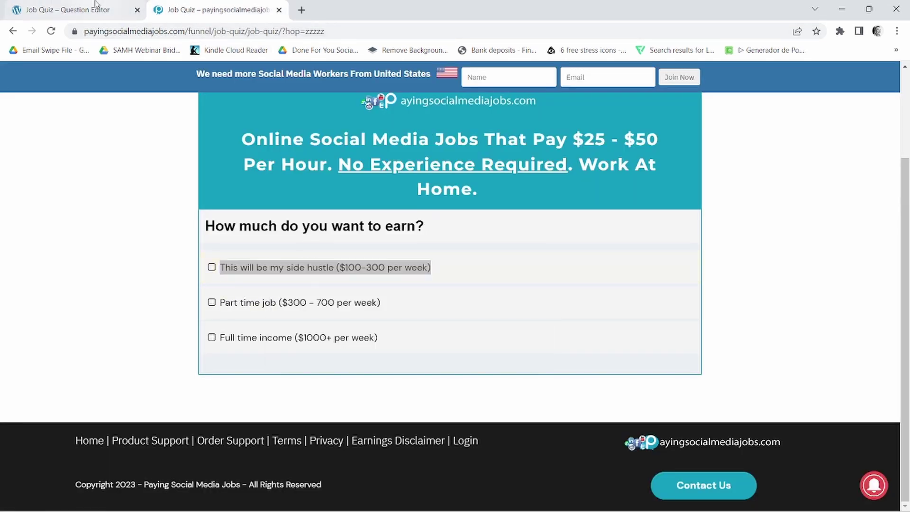
pyautogui.click(92, 10)
pyautogui.click(240, 307)
pyautogui.rightClick(270, 308)
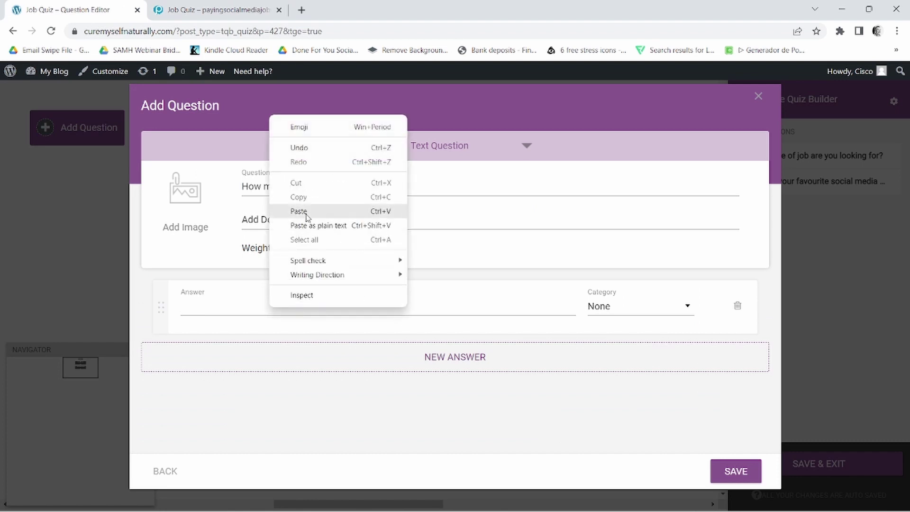
pyautogui.click(299, 211)
# Add a second answer, "Part time job ($300 - 700 per week)", copied from the reference quiz.
pyautogui.click(249, 11)
pyautogui.moveTo(380, 306); pyautogui.dragTo(184, 292)
pyautogui.rightClick(282, 303)
pyautogui.click(287, 309)
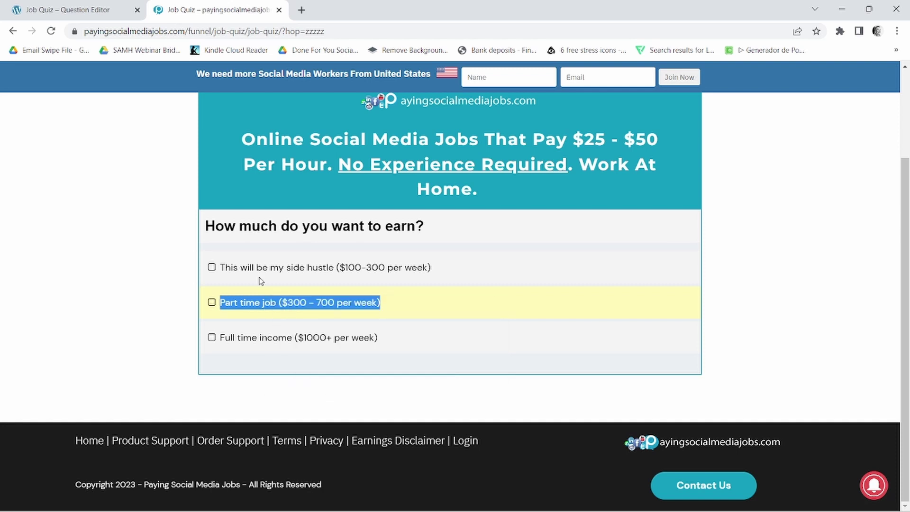
pyautogui.click(86, 8)
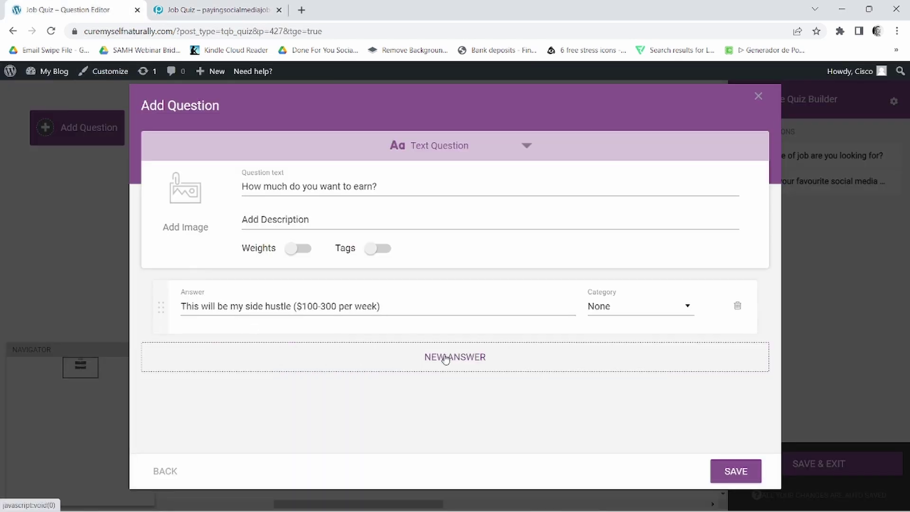
pyautogui.click(428, 358)
pyautogui.rightClick(256, 371)
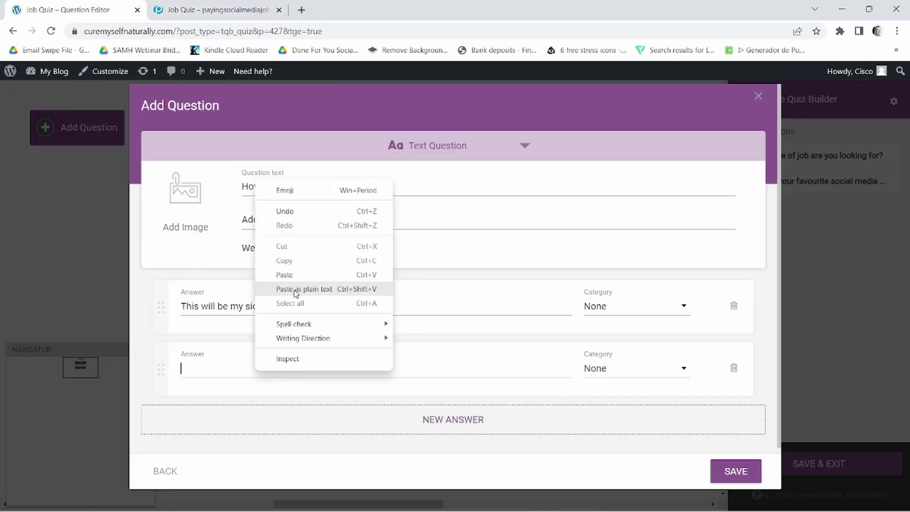
pyautogui.click(303, 278)
# Add a third answer, "Full time income ($1000+ per week)", copied from the reference quiz.
pyautogui.click(441, 408)
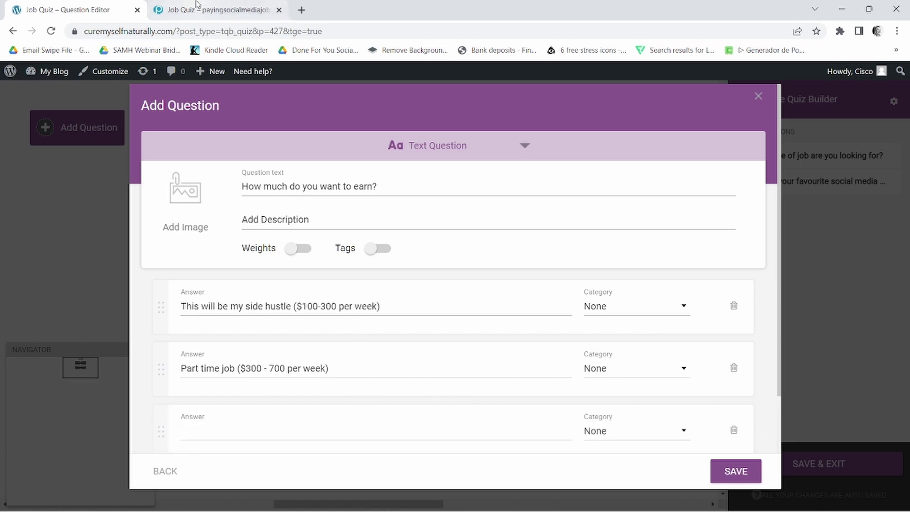
pyautogui.click(213, 9)
pyautogui.moveTo(383, 349); pyautogui.dragTo(256, 343)
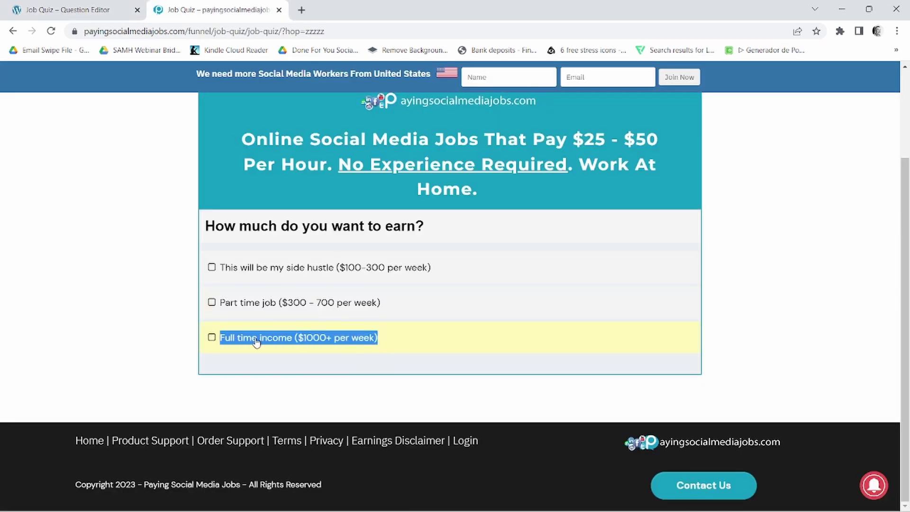
pyautogui.rightClick(265, 335)
pyautogui.click(281, 339)
pyautogui.click(71, 10)
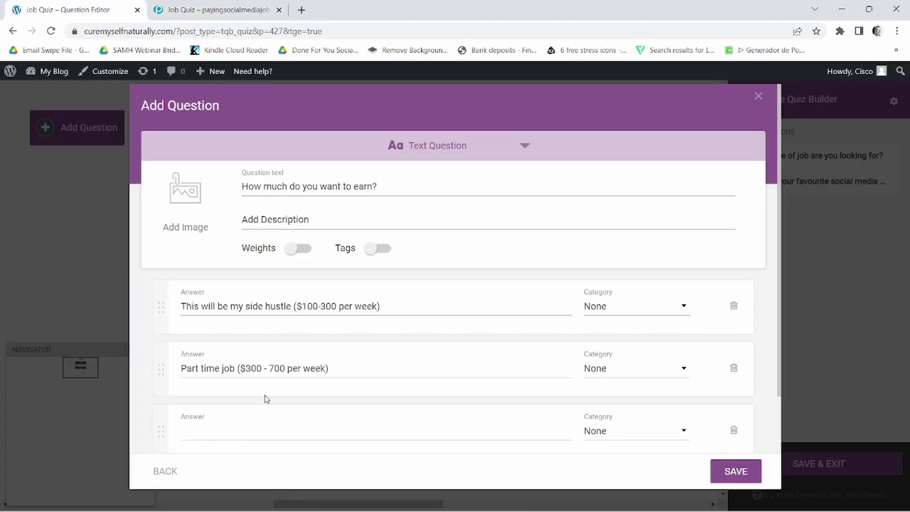
pyautogui.rightClick(273, 435)
pyautogui.click(335, 339)
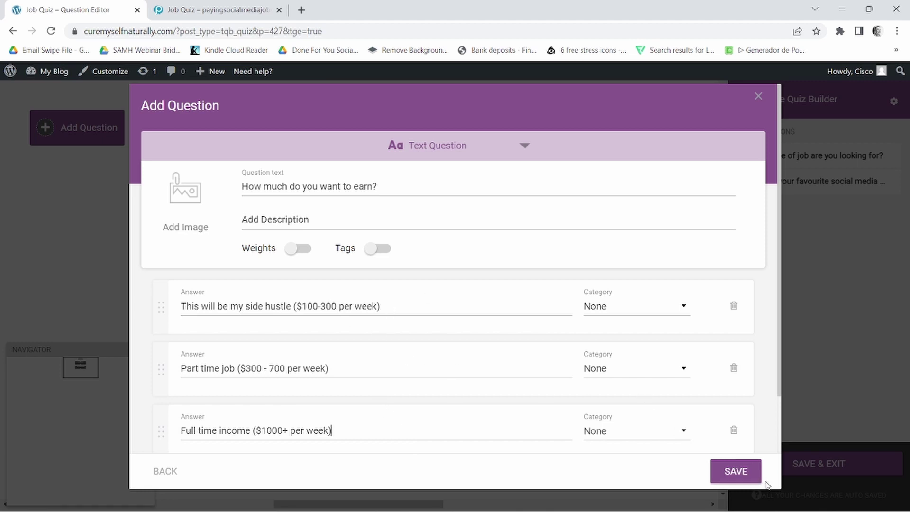
# Save the earnings question and link its block below "What is your favourite social media platform?".
pyautogui.click(743, 474)
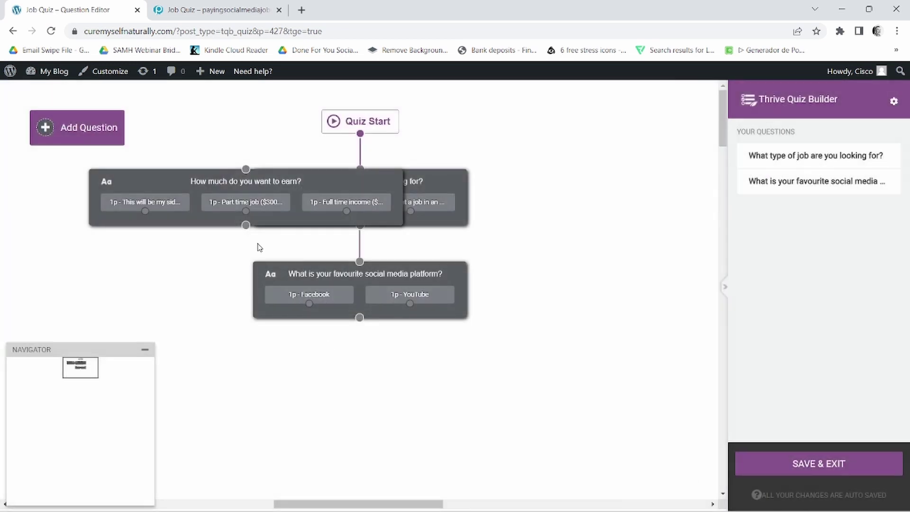
pyautogui.moveTo(280, 184); pyautogui.dragTo(389, 357)
pyautogui.moveTo(360, 318); pyautogui.dragTo(360, 359)
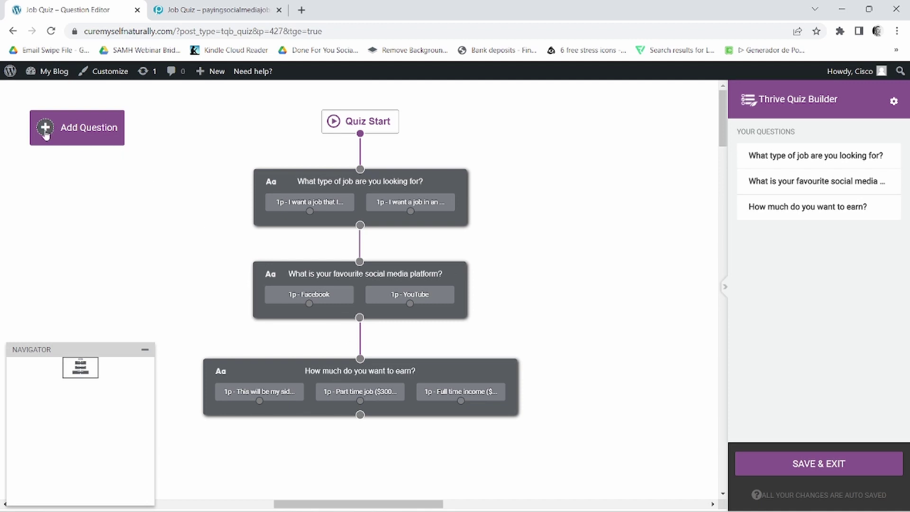
# Start a fourth quiz question of the Multiple Choice with Buttons type.
pyautogui.click(72, 135)
pyautogui.click(377, 256)
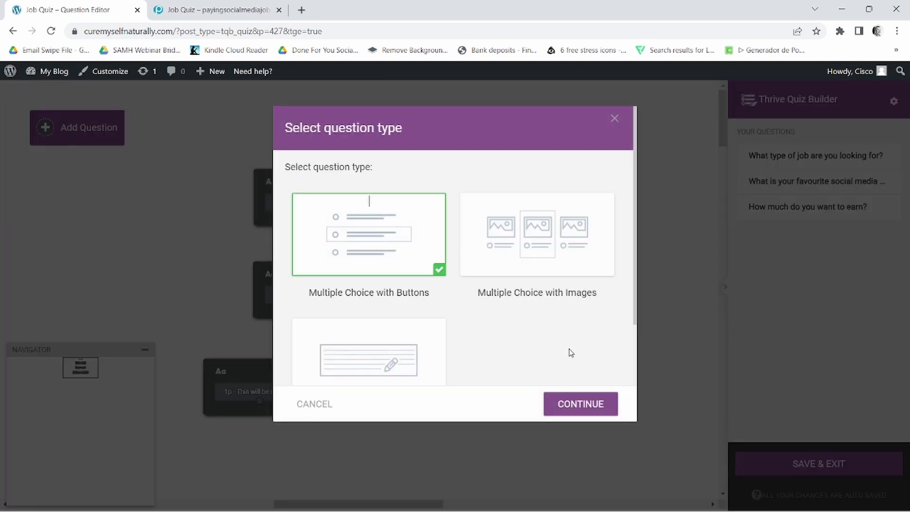
pyautogui.click(582, 404)
pyautogui.click(581, 404)
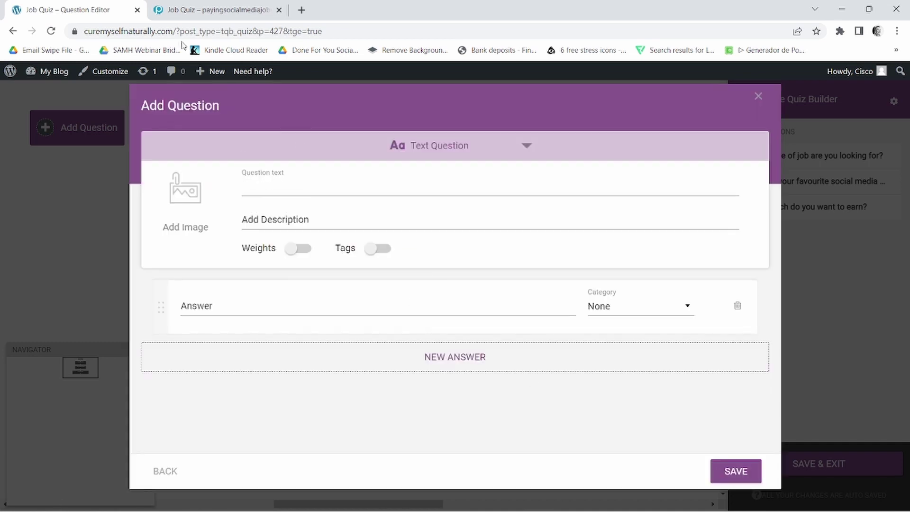
# Advance the reference quiz to its device question and copy "On which device do you mostly use social media?" into the new question's text.
pyautogui.click(214, 10)
pyautogui.click(275, 279)
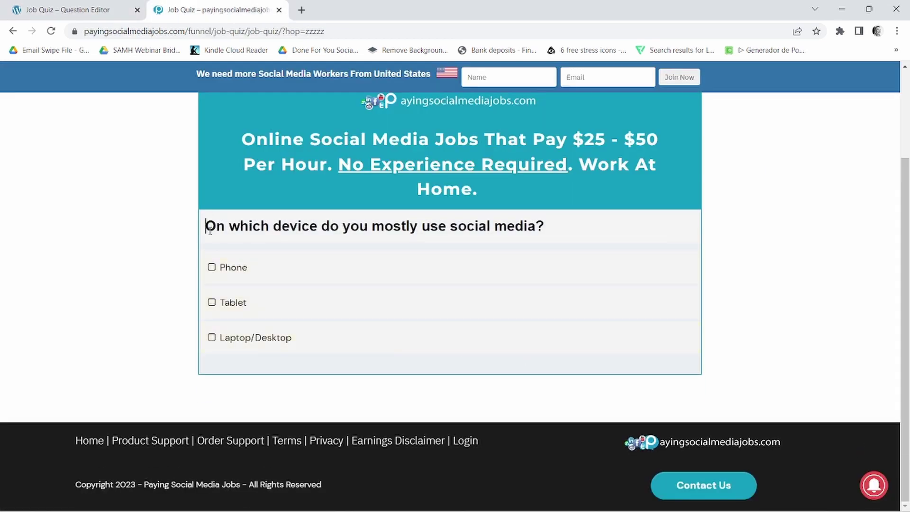
pyautogui.moveTo(209, 229); pyautogui.dragTo(553, 243)
pyautogui.rightClick(501, 229)
pyautogui.click(527, 239)
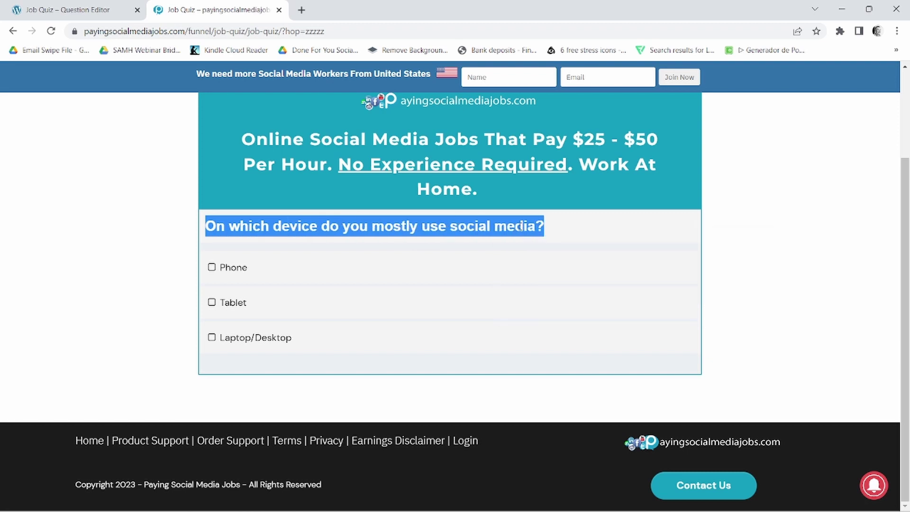
pyautogui.click(71, 10)
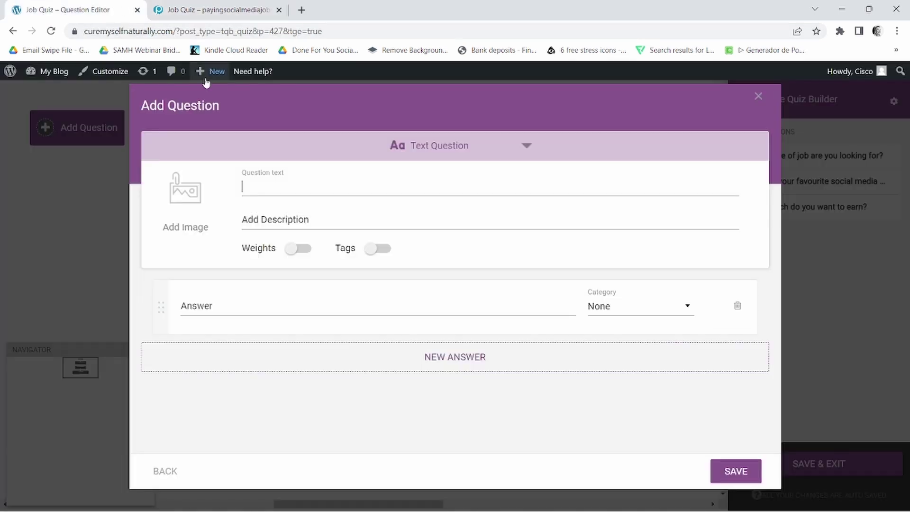
pyautogui.rightClick(303, 189)
pyautogui.click(343, 285)
# Enter the three answers "Phone", "Tablet" and "Laptop/Desktop" for the device question.
pyautogui.click(325, 298)
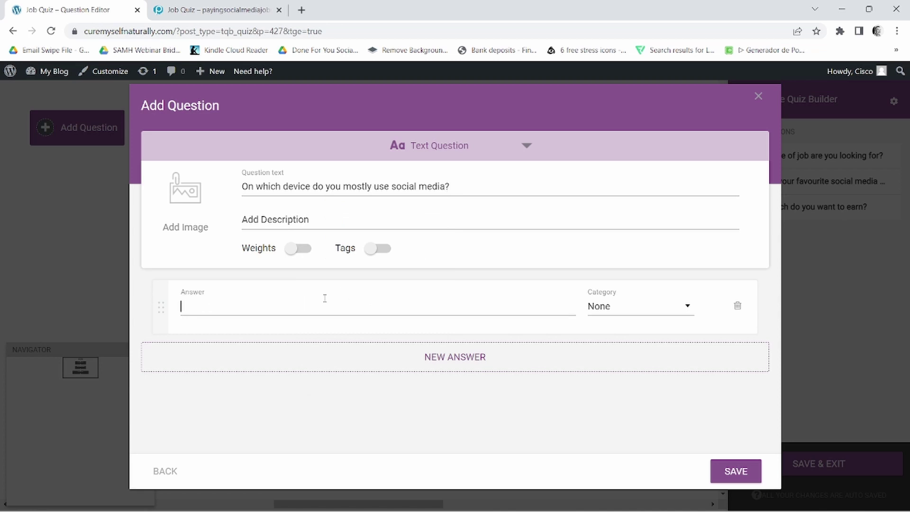
pyautogui.write('Phone')
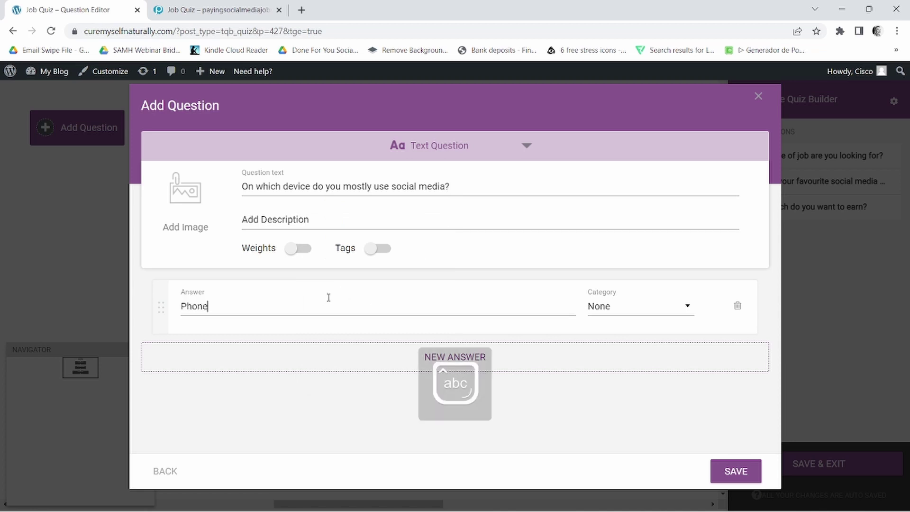
pyautogui.click(218, 10)
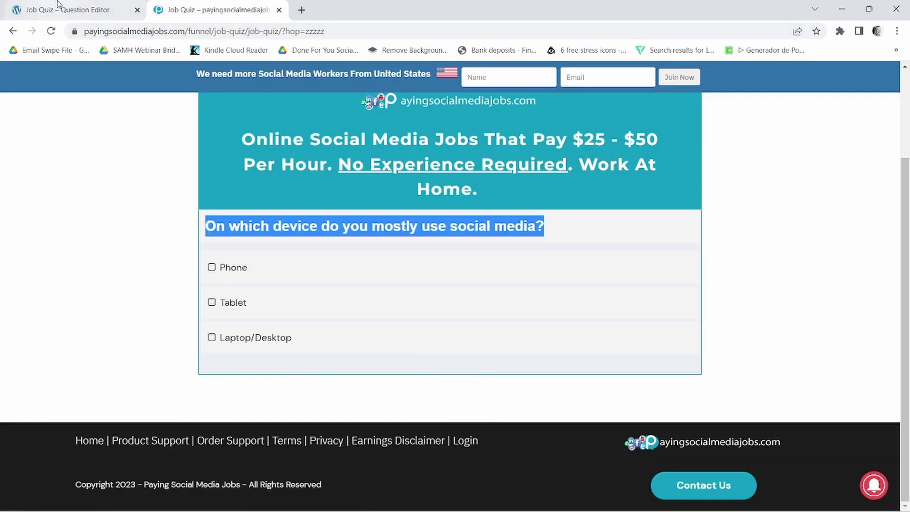
pyautogui.click(71, 10)
pyautogui.click(459, 360)
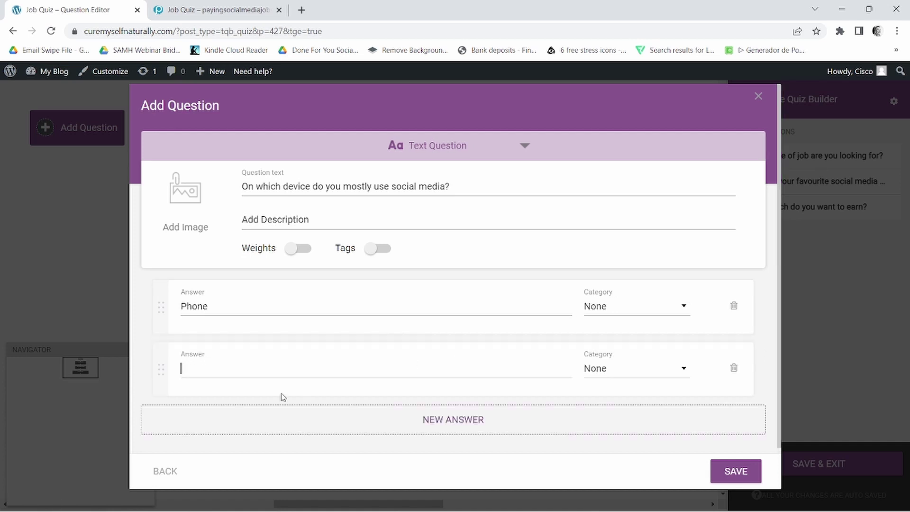
pyautogui.write('Tablet')
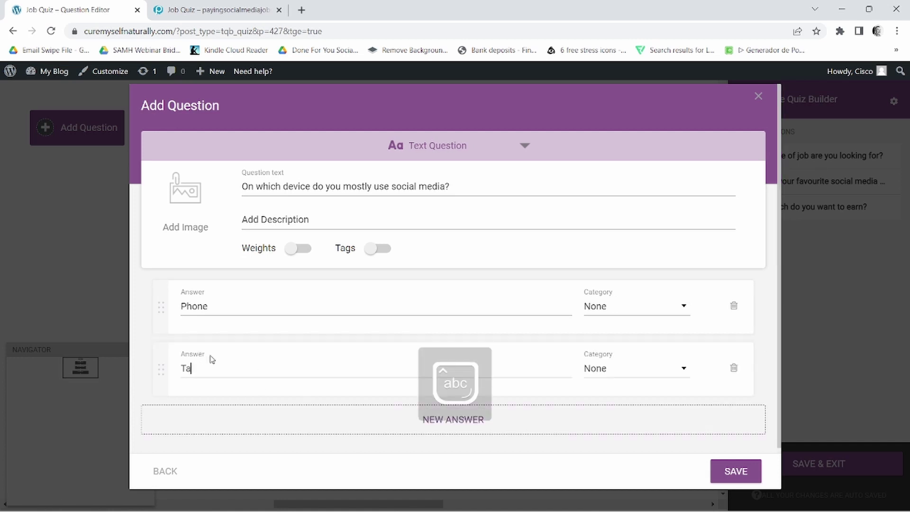
pyautogui.click(464, 423)
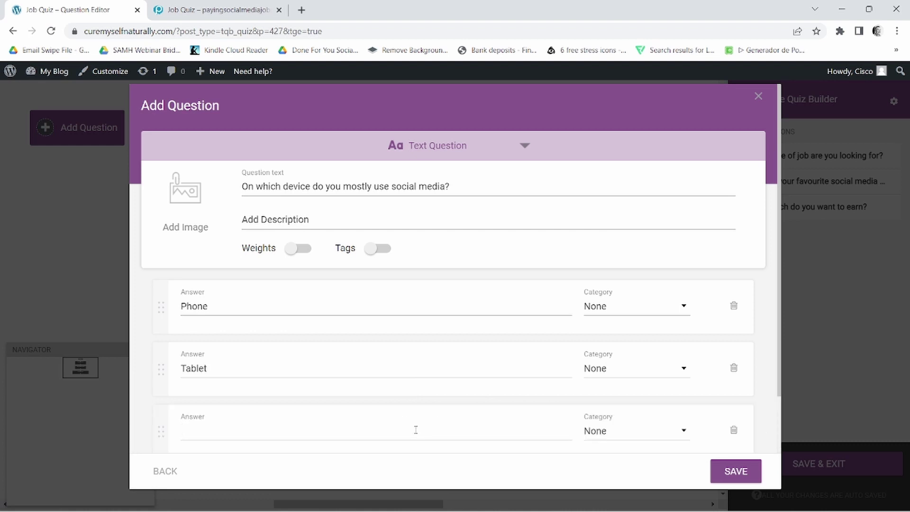
pyautogui.write('Laptop')
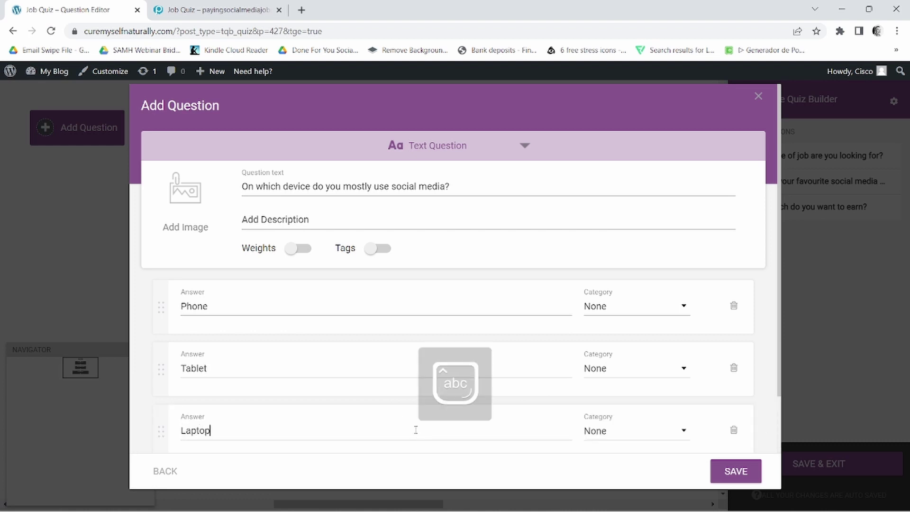
pyautogui.write('/Desktop')
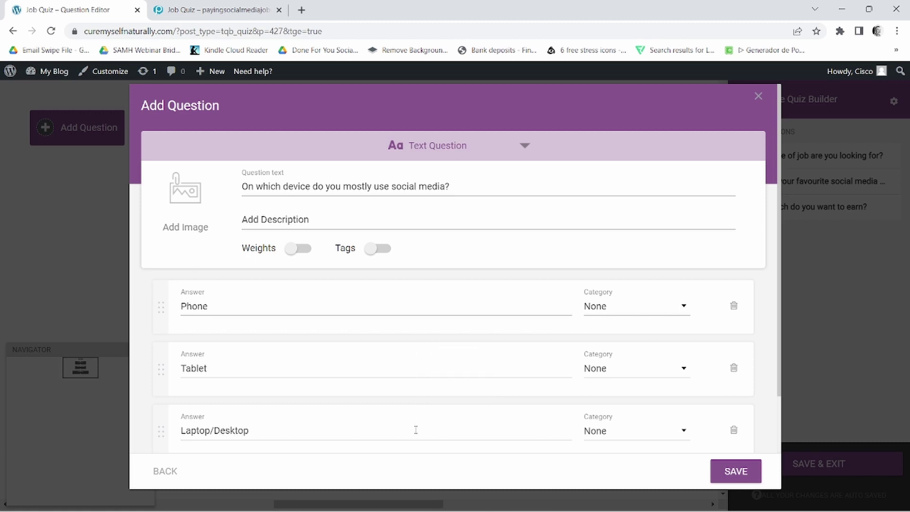
# Save the device question, link its block below "How much do you want to earn?", and exit the question editor with changes saved.
pyautogui.click(728, 471)
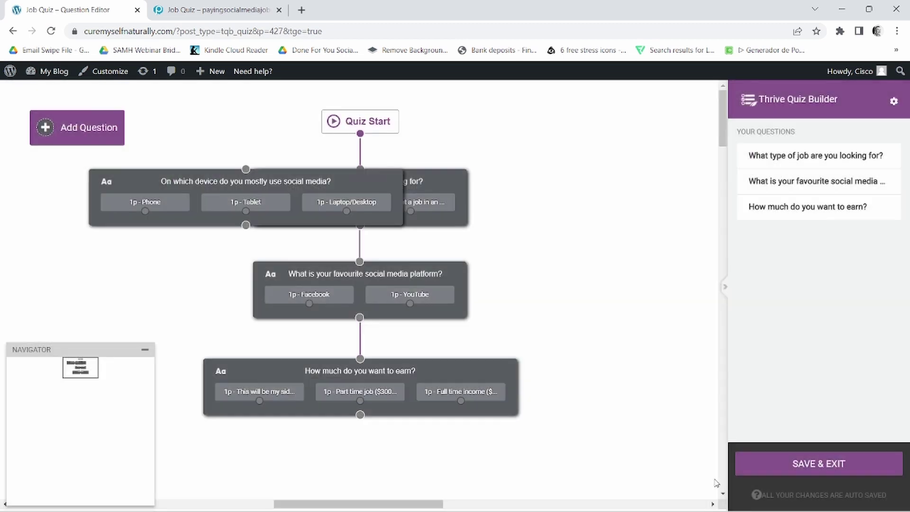
pyautogui.moveTo(330, 178); pyautogui.dragTo(444, 362)
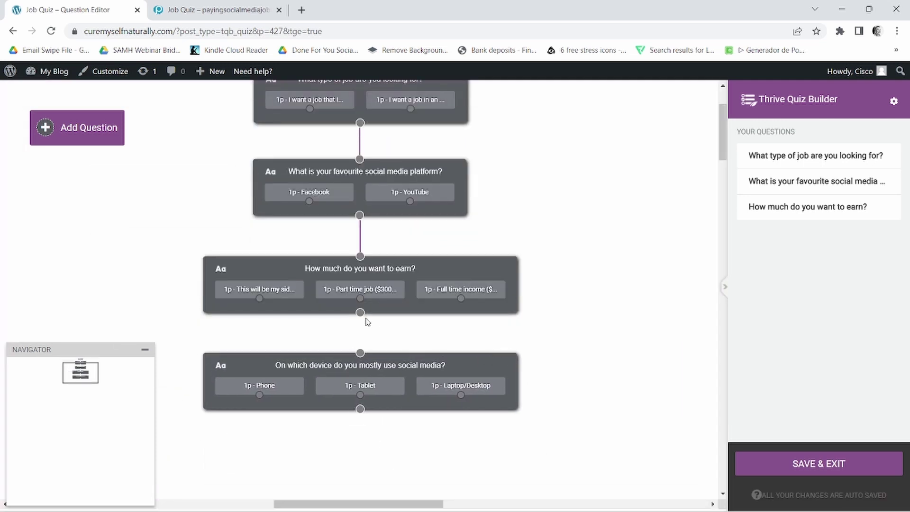
pyautogui.moveTo(361, 312); pyautogui.dragTo(360, 352)
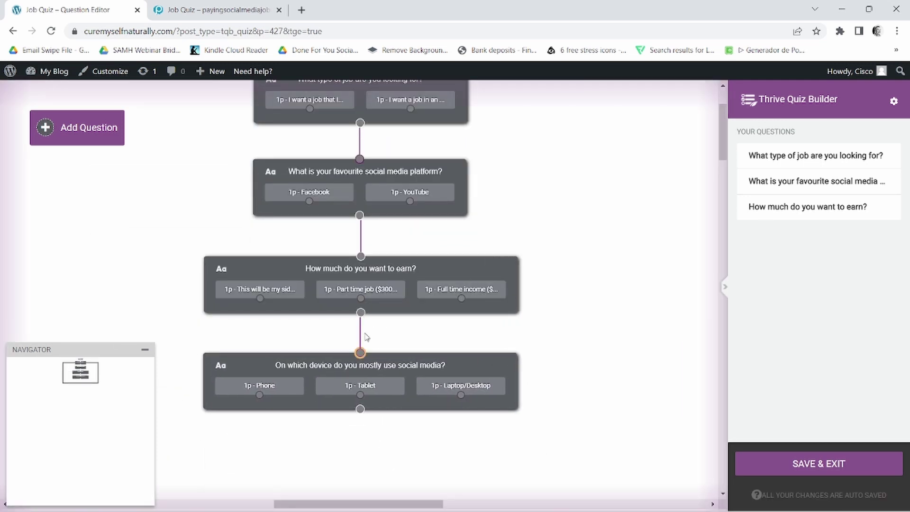
pyautogui.click(824, 465)
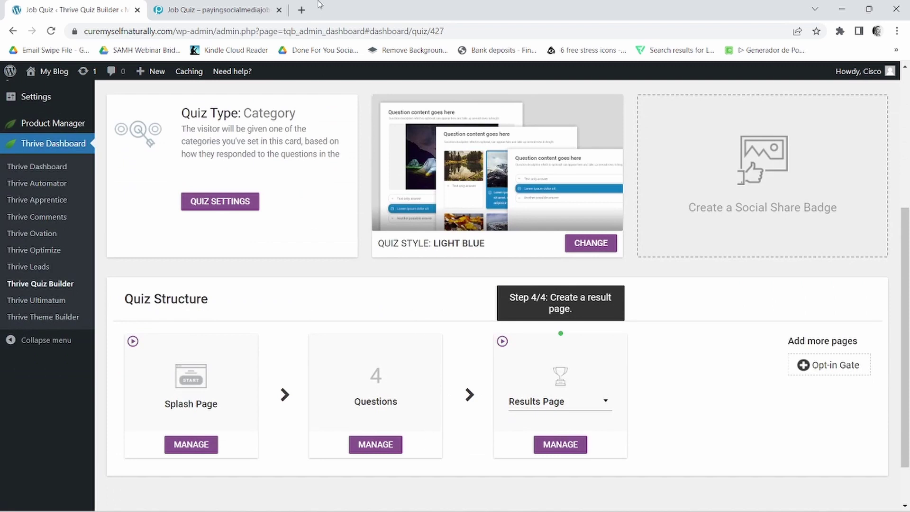
# Answer the reference quiz's device question with "Laptop/Desktop" and examine its job results page.
pyautogui.click(256, 9)
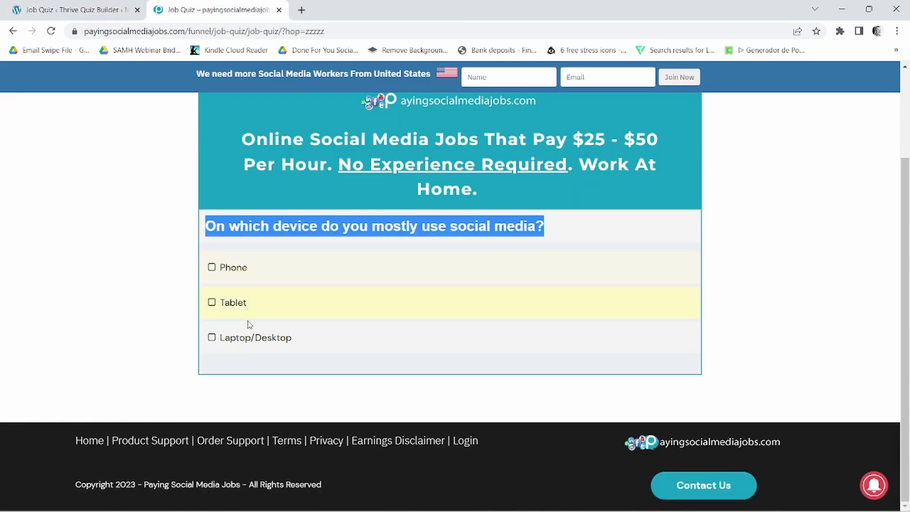
pyautogui.click(224, 338)
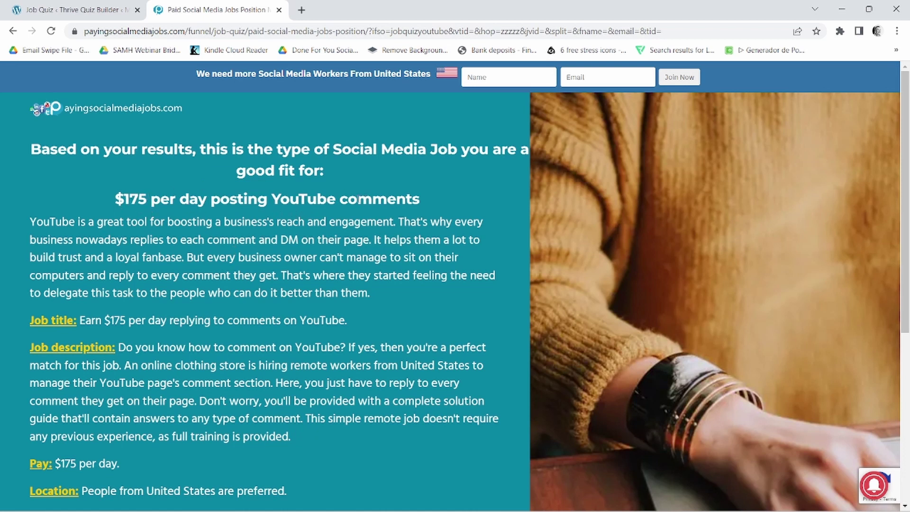
pyautogui.scroll(-10, 554, 288)
pyautogui.scroll(10, 476, 335)
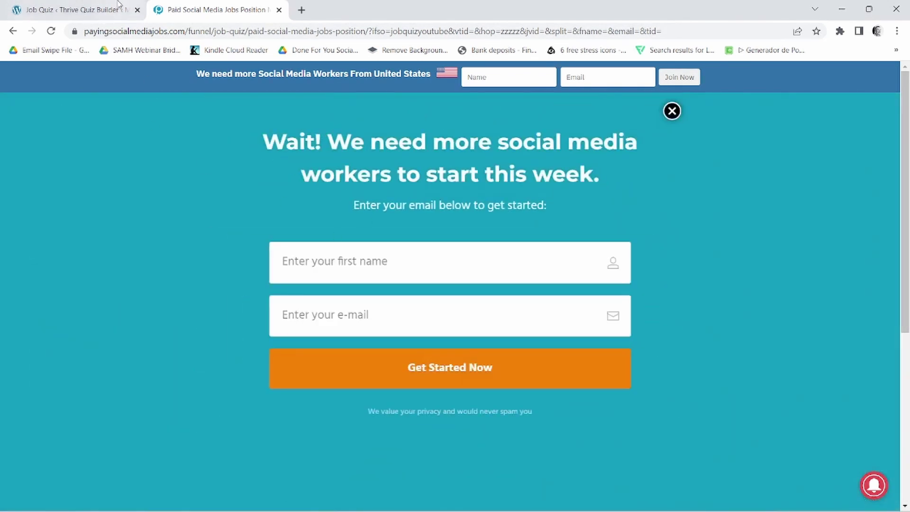
# Return to the Job Quiz structure and open its First Splash Page variation in the visual editor.
pyautogui.click(76, 9)
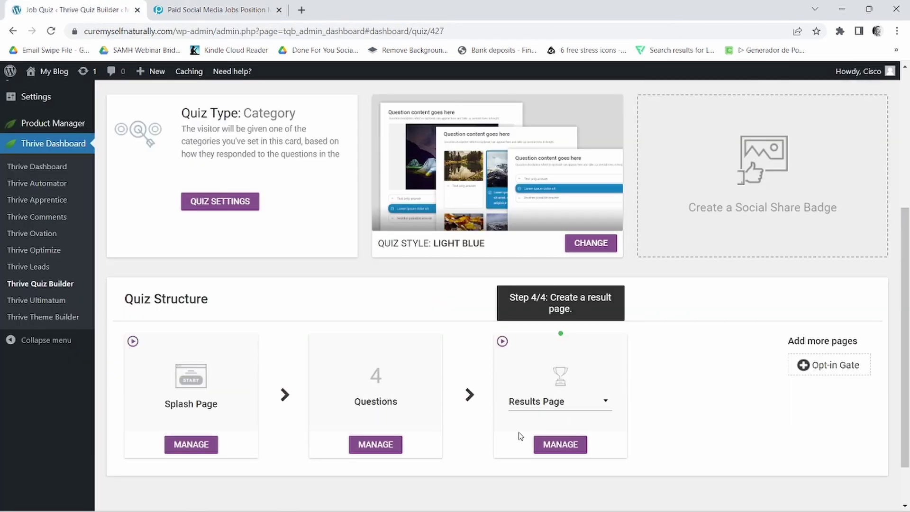
pyautogui.scroll(-2, 520, 436)
pyautogui.scroll(2, 696, 488)
pyautogui.click(192, 445)
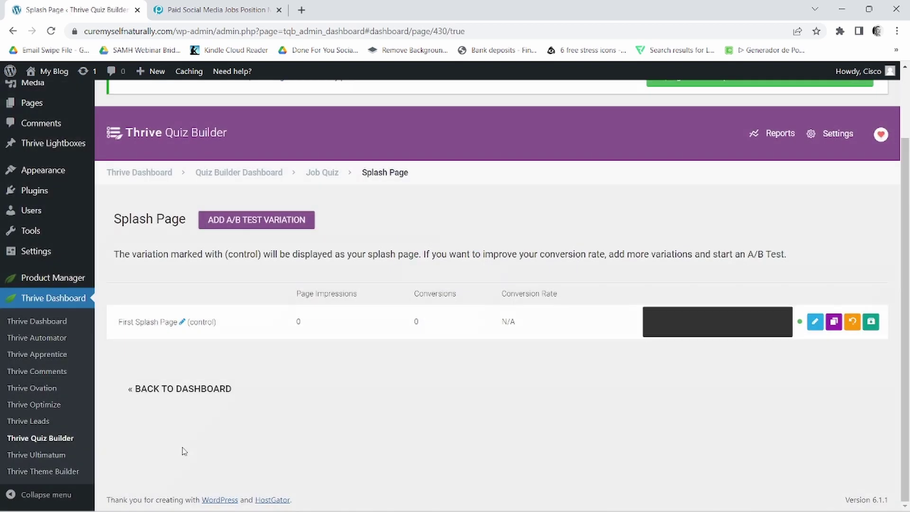
pyautogui.click(817, 324)
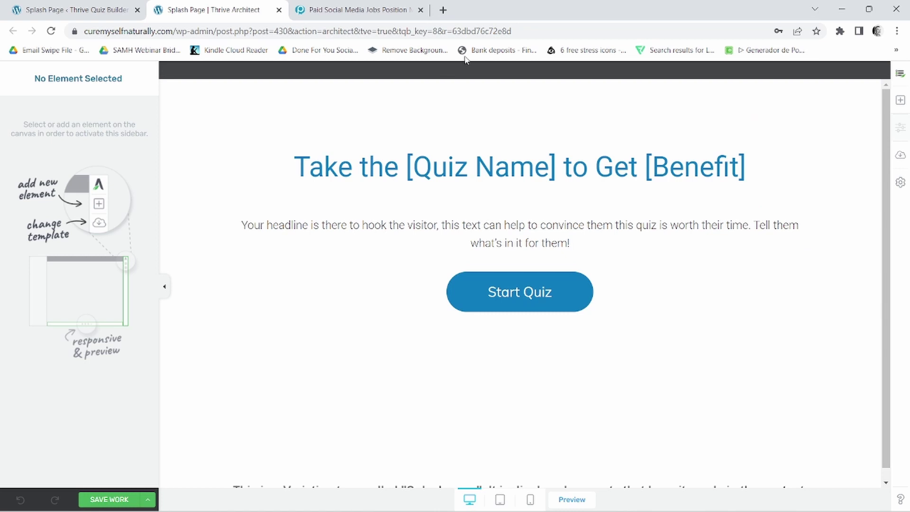
# Examine the start page of the reference quiz as a model for the splash page, then return to the splash page editor.
pyautogui.click(361, 8)
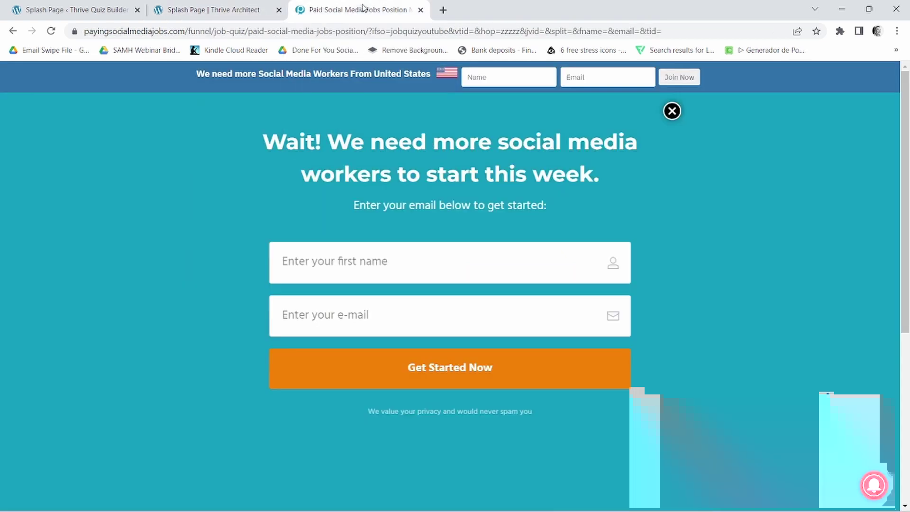
pyautogui.click(13, 31)
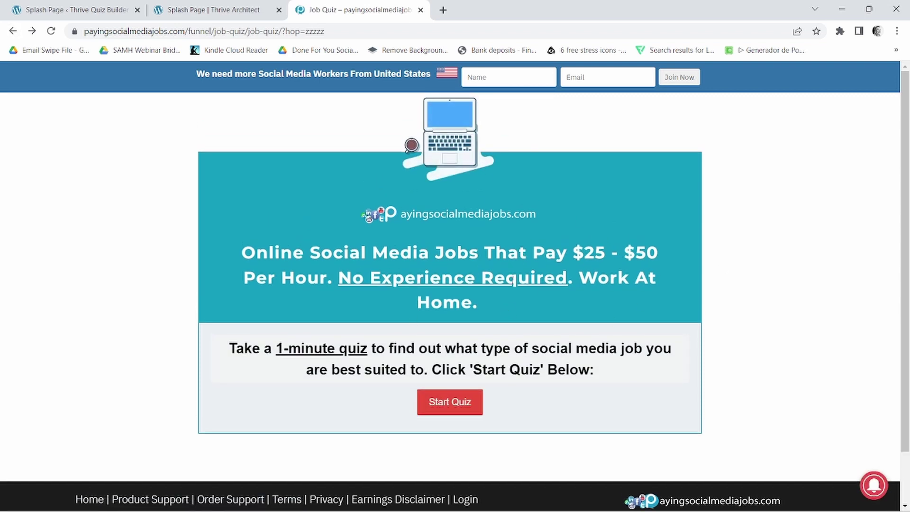
pyautogui.click(180, 4)
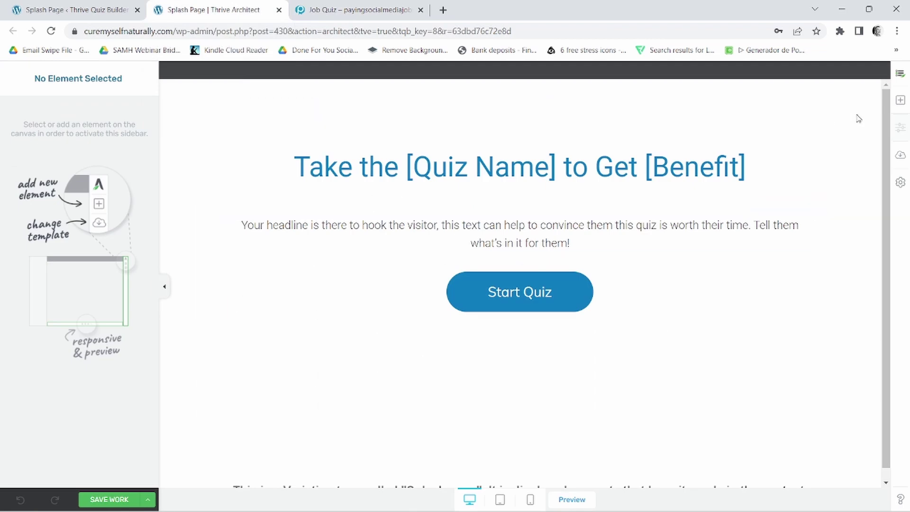
# Insert the laptop illustration from the media library as an image above the splash page headline.
pyautogui.click(904, 105)
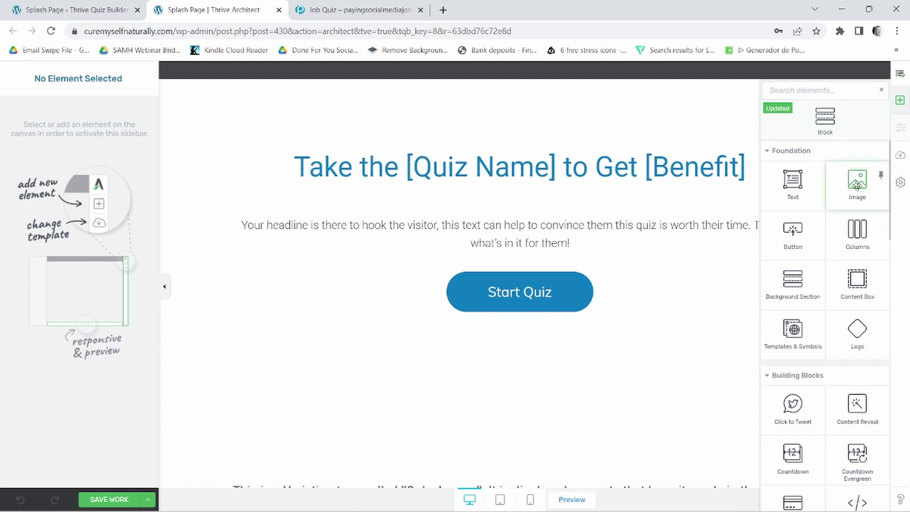
pyautogui.moveTo(870, 169); pyautogui.dragTo(521, 116)
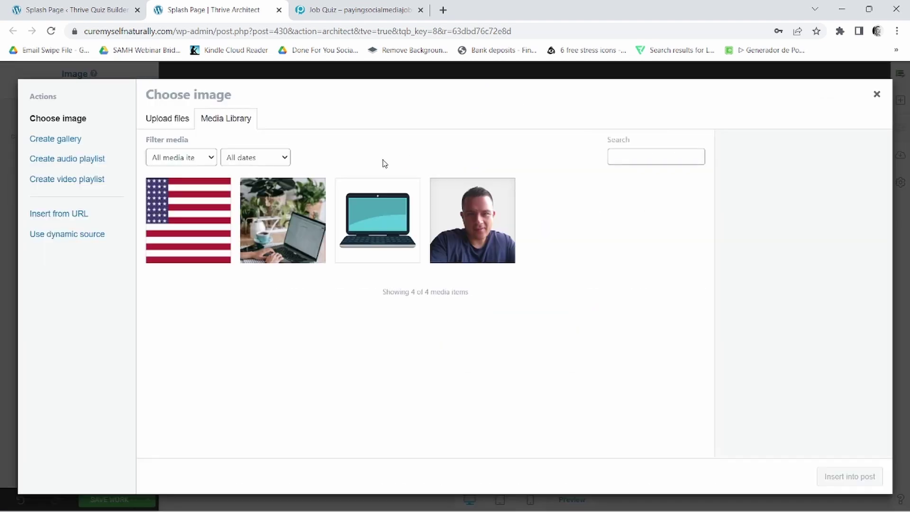
pyautogui.click(386, 220)
pyautogui.click(850, 477)
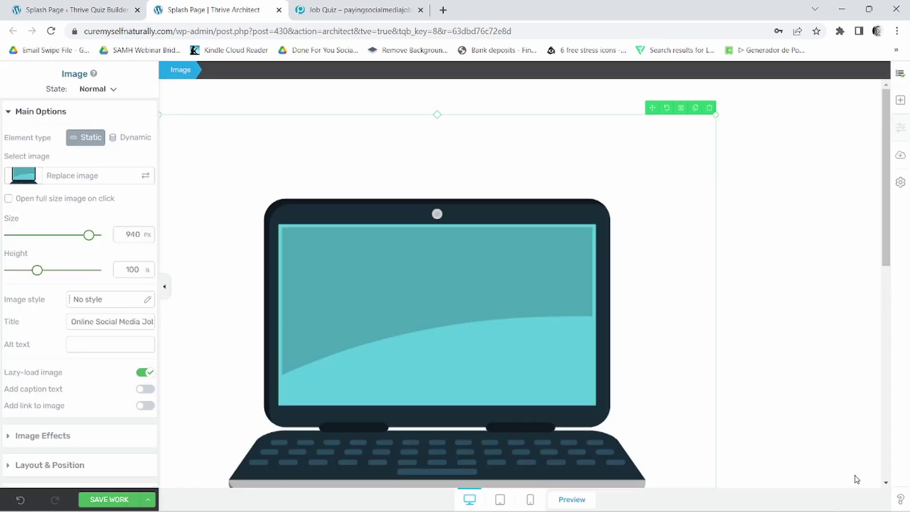
# Shrink the laptop image to about 136 px wide.
pyautogui.scroll(-3, 601, 348)
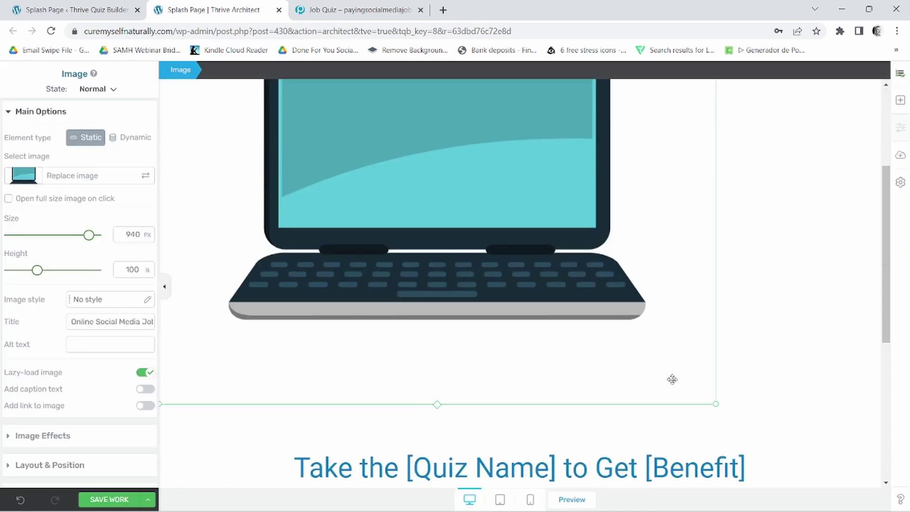
pyautogui.moveTo(715, 403); pyautogui.dragTo(368, 248)
pyautogui.moveTo(369, 290); pyautogui.dragTo(275, 207)
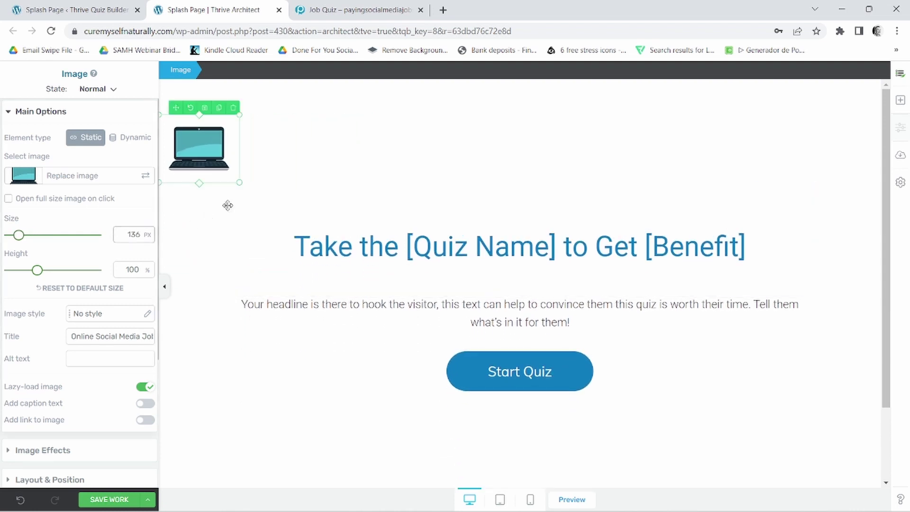
# Align the laptop image to the center of the splash page.
pyautogui.scroll(-3, 90, 374)
pyautogui.click(31, 363)
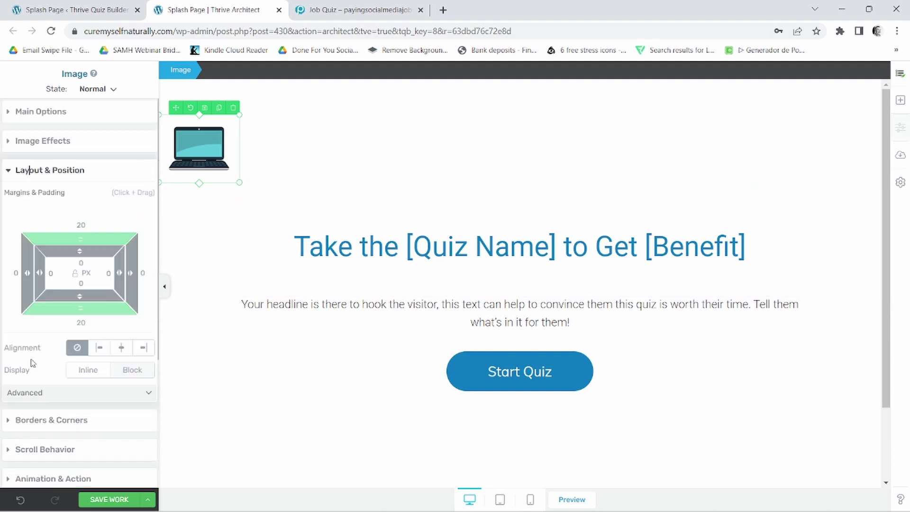
pyautogui.click(121, 348)
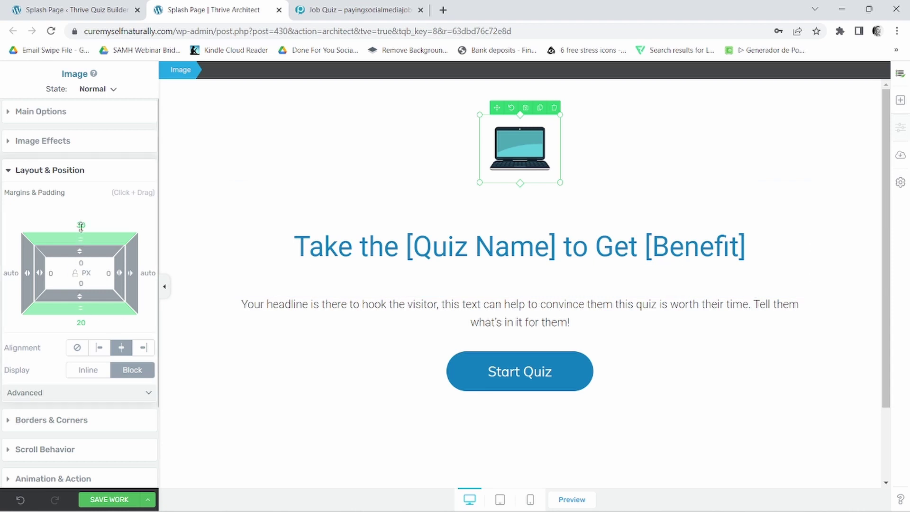
# Set the laptop image's top margin to -20 px and its bottom margin to -25 px.
pyautogui.moveTo(81, 227); pyautogui.dragTo(93, 265)
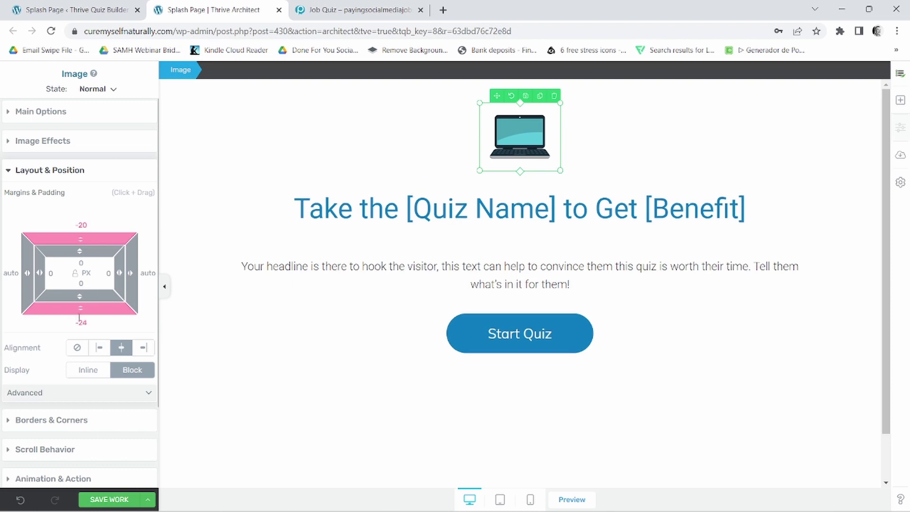
pyautogui.click(83, 322)
pyautogui.press('BackSpace')
pyautogui.write('5')
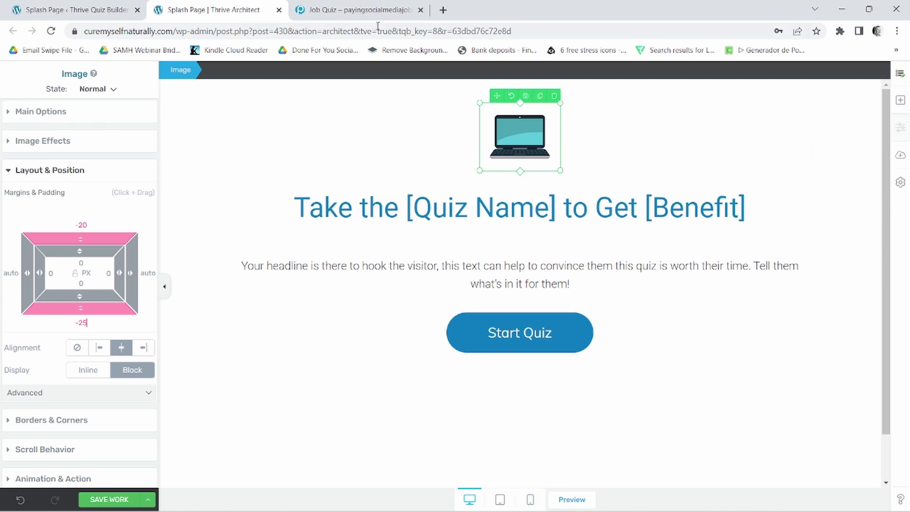
# Switch to the payingsocialmediajobs.com quiz page and sample its teal banner color #139EBD with the ColorZilla color picker.
pyautogui.click(382, 6)
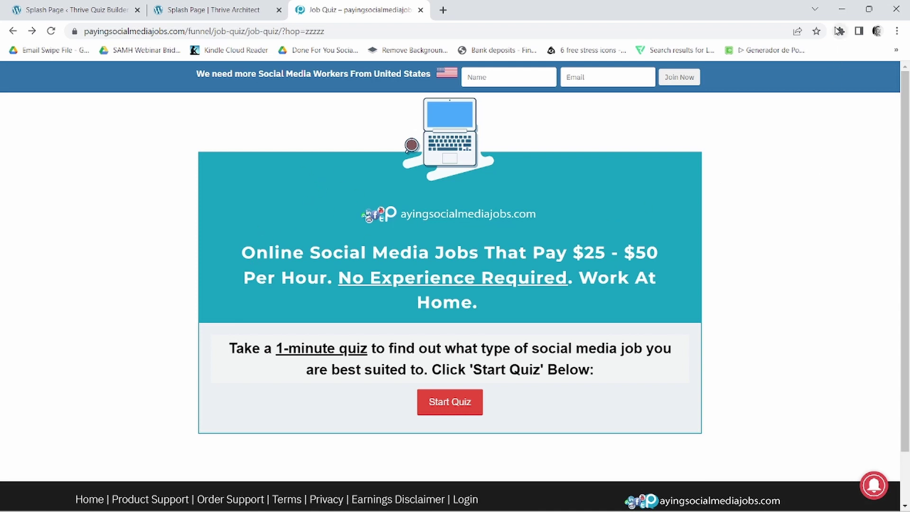
pyautogui.click(841, 31)
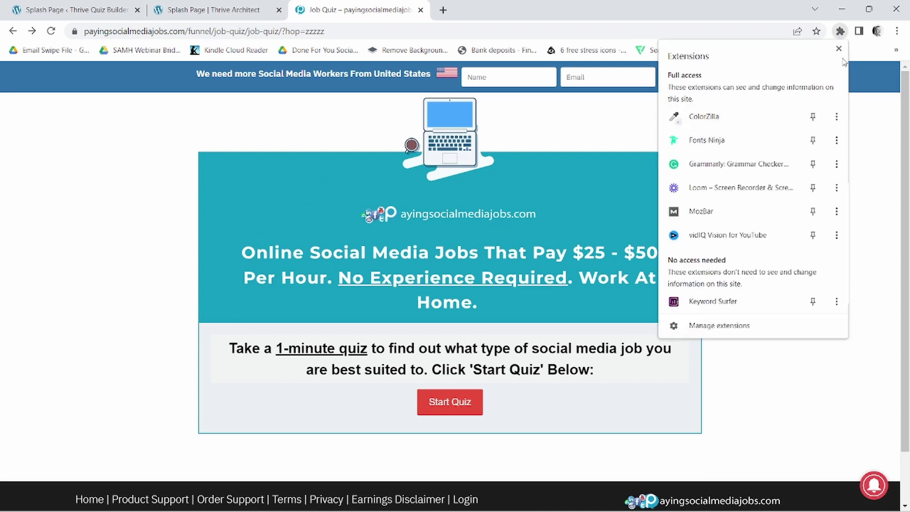
pyautogui.click(705, 118)
pyautogui.click(649, 240)
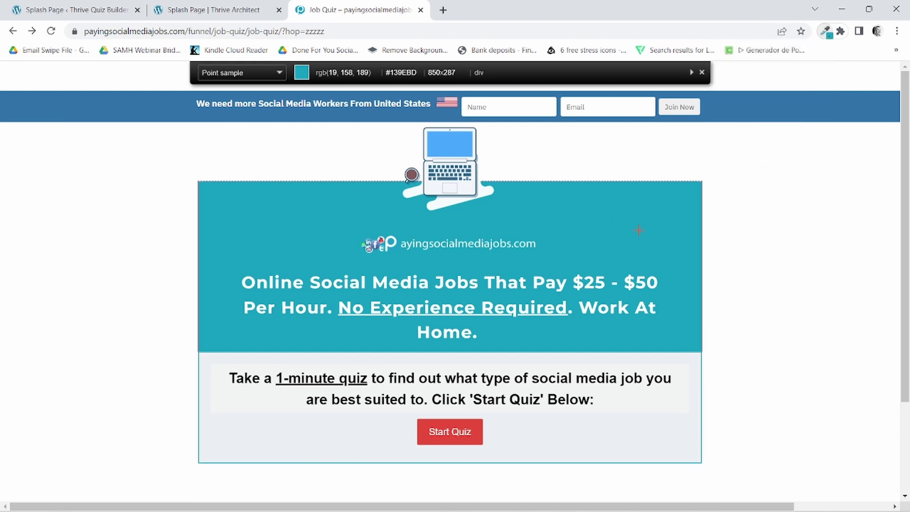
pyautogui.click(636, 231)
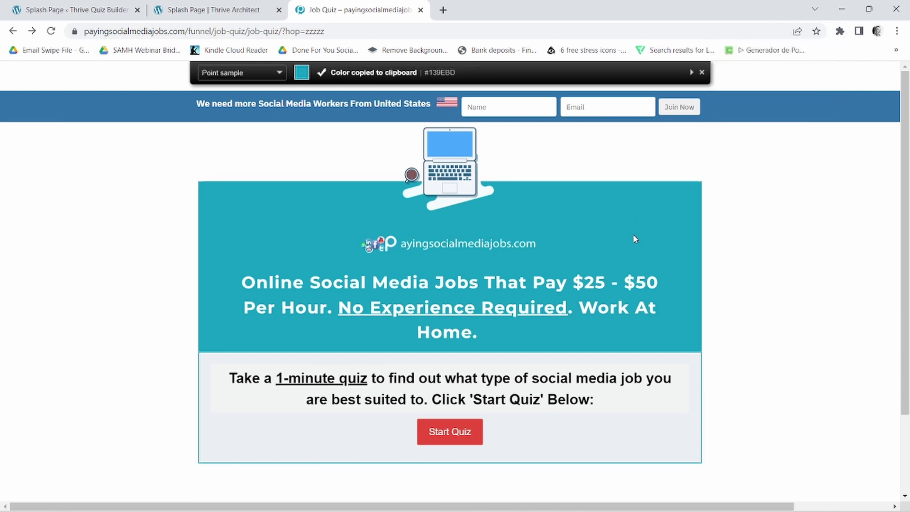
# Return to the splash page editor and apply the copied color #139ebd as the headline's background.
pyautogui.click(220, 8)
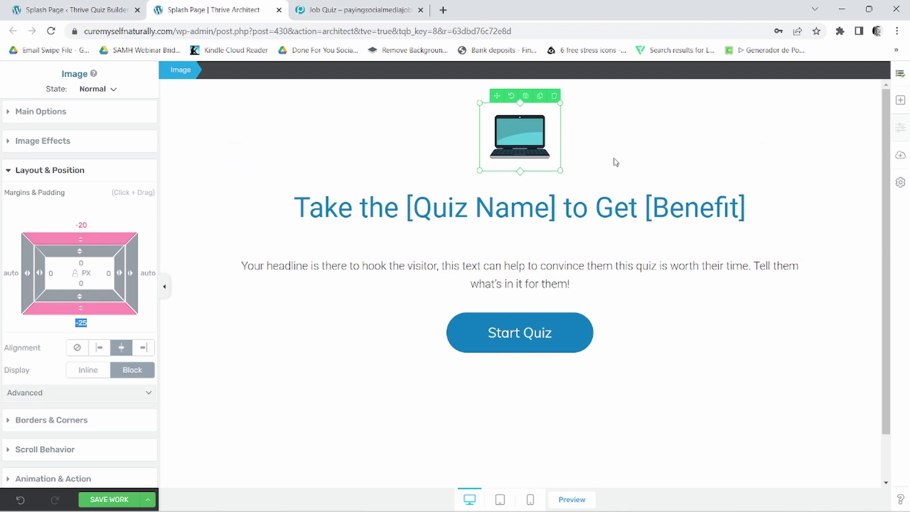
pyautogui.click(629, 186)
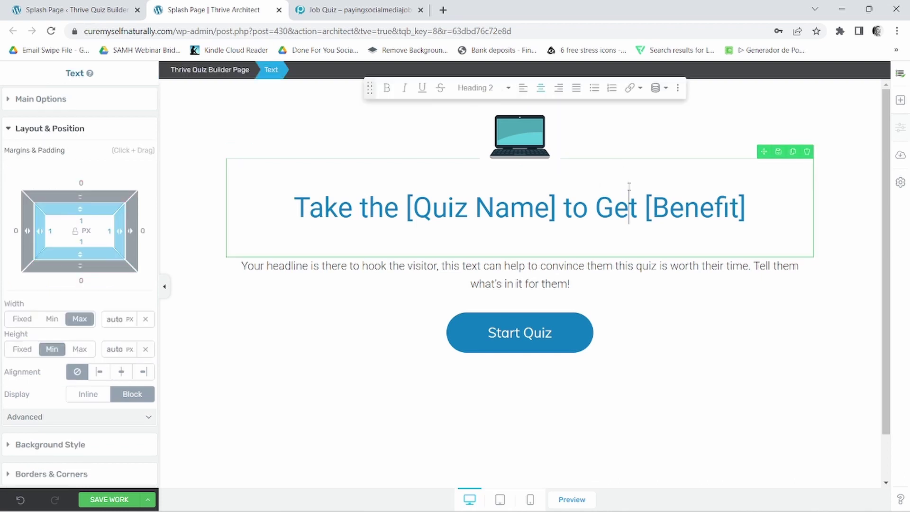
pyautogui.scroll(-3, 24, 365)
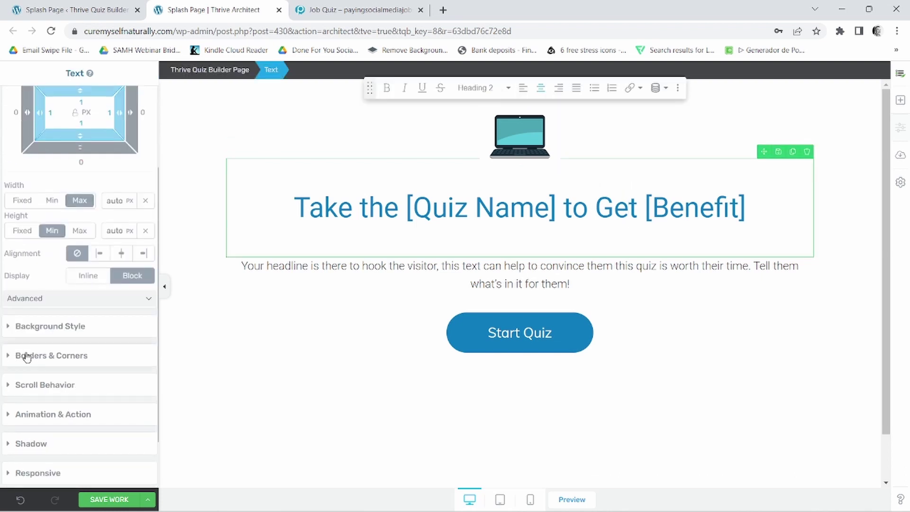
pyautogui.click(51, 342)
pyautogui.click(34, 230)
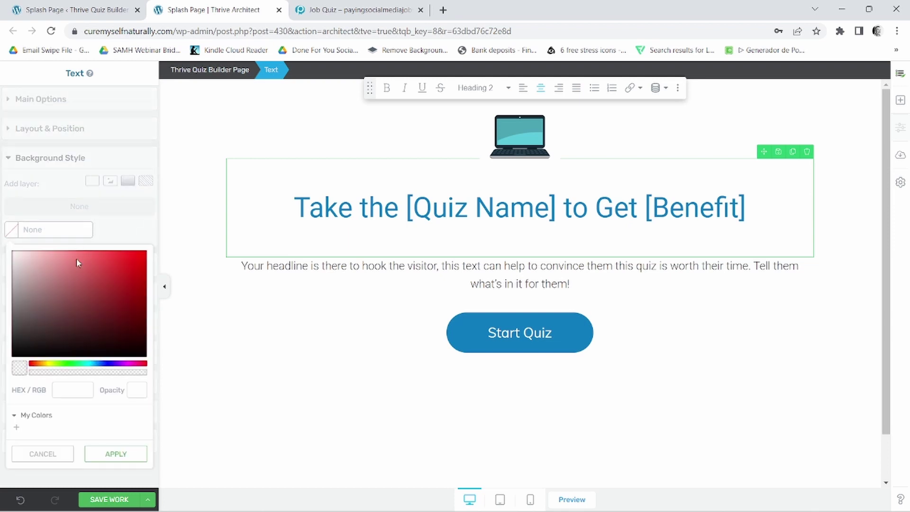
pyautogui.click(75, 390)
pyautogui.rightClick(75, 390)
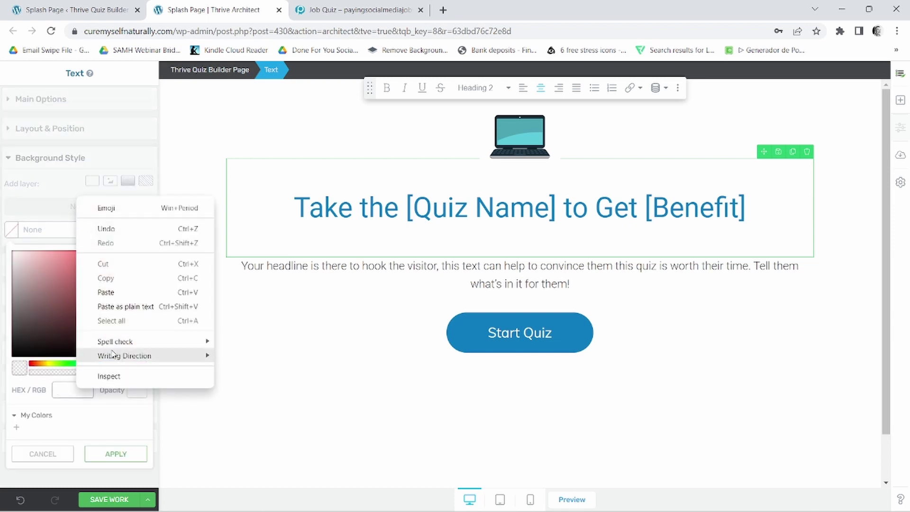
pyautogui.click(122, 290)
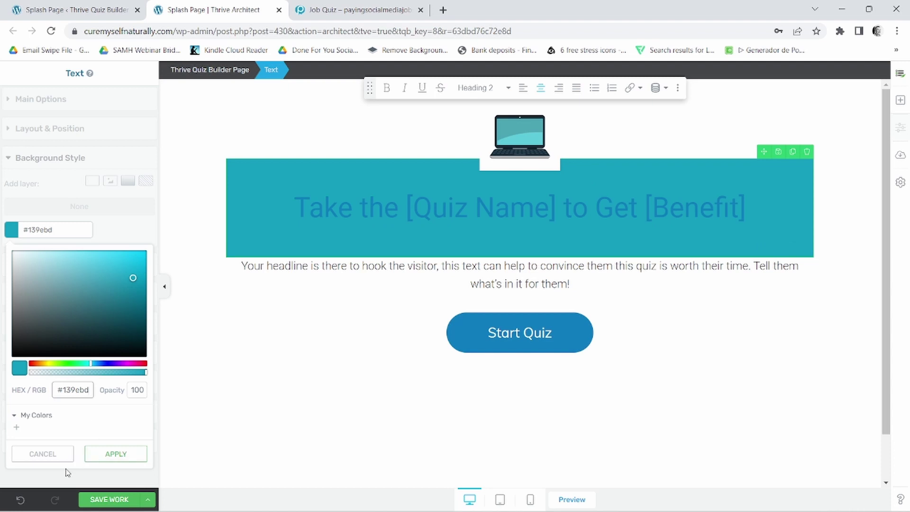
pyautogui.click(116, 454)
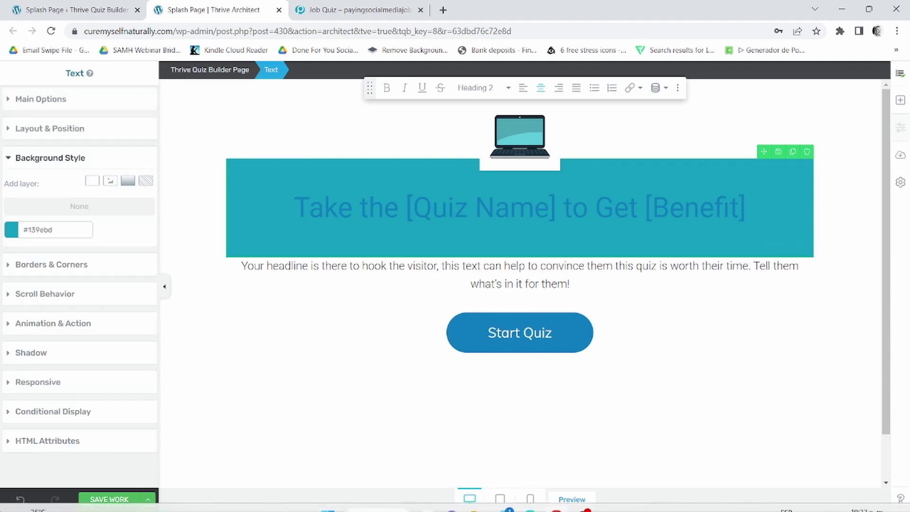
# Replace the splash page headline with the "Online Social Media Jobs That Pay $25 - $50 Per Hour..." headline copied from the payingsocialmediajobs.com page.
pyautogui.click(380, 5)
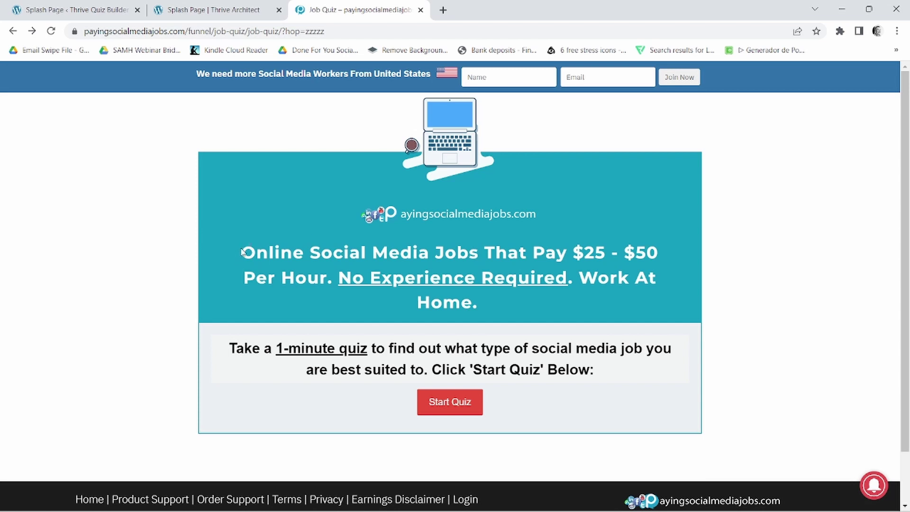
pyautogui.moveTo(243, 252); pyautogui.dragTo(621, 296)
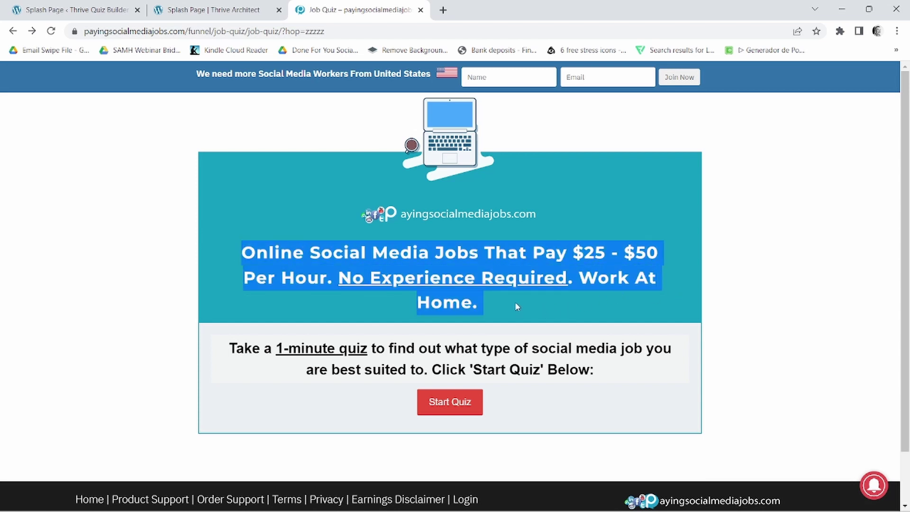
pyautogui.rightClick(461, 263)
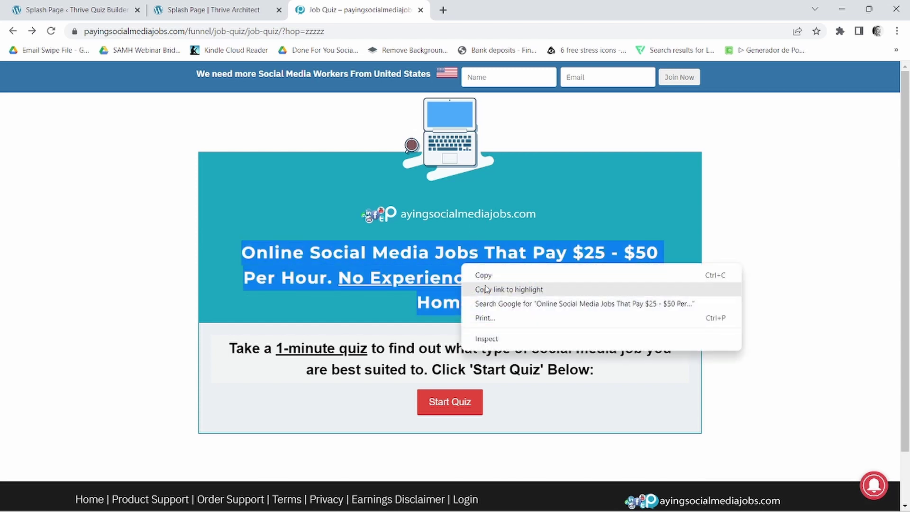
pyautogui.click(483, 275)
pyautogui.click(199, 5)
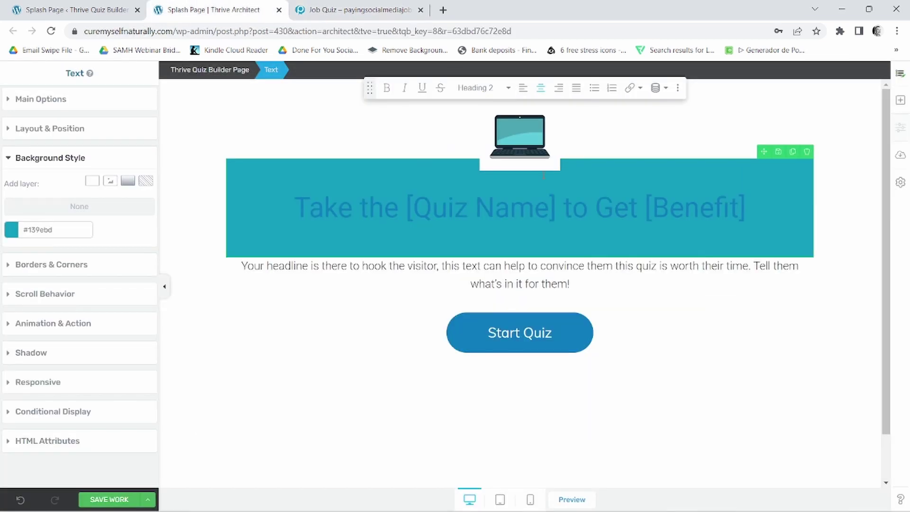
pyautogui.tripleClick(389, 214)
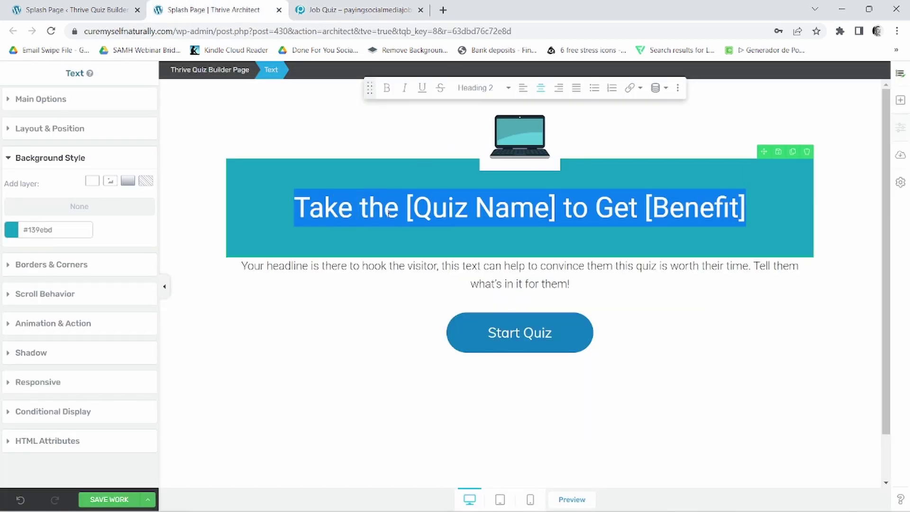
pyautogui.rightClick(388, 214)
pyautogui.click(416, 275)
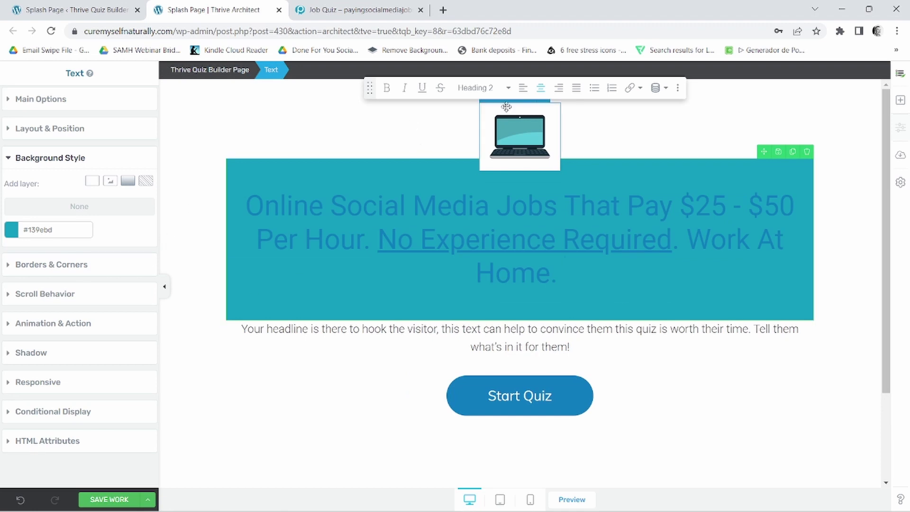
# Format the splash page headline as Heading 3 and set its text color to white (#ffffff).
pyautogui.click(508, 87)
pyautogui.click(489, 226)
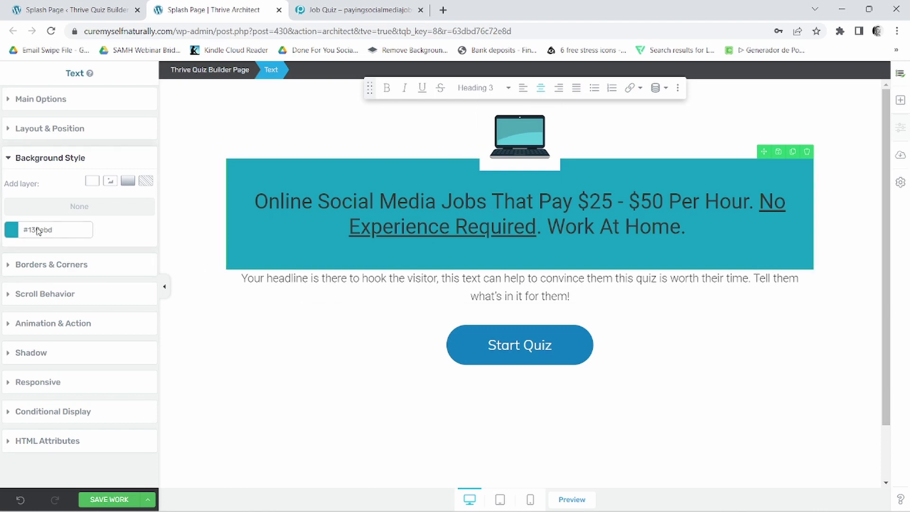
pyautogui.click(41, 99)
pyautogui.click(73, 127)
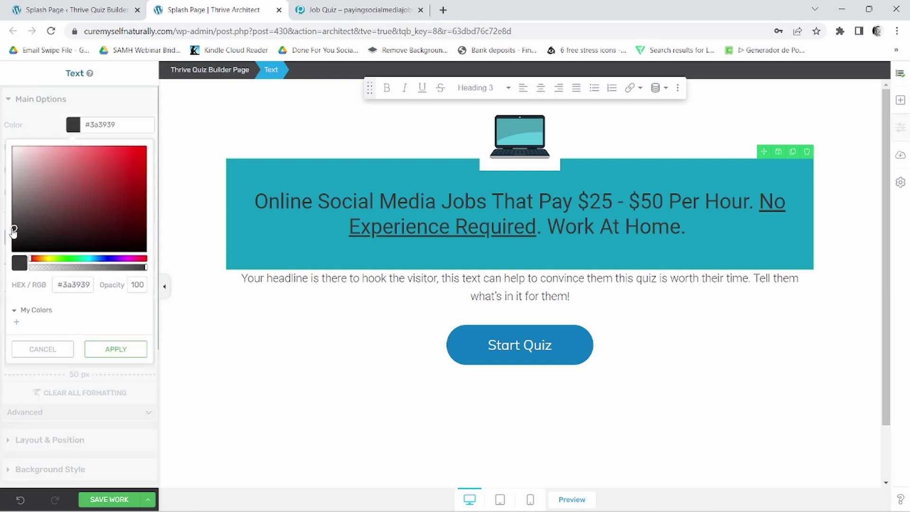
pyautogui.moveTo(14, 231); pyautogui.dragTo(6, 142)
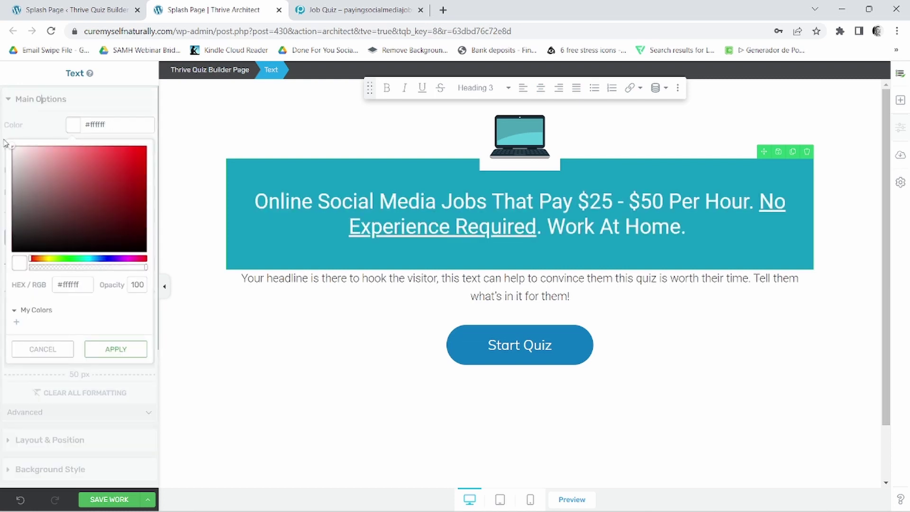
pyautogui.click(119, 349)
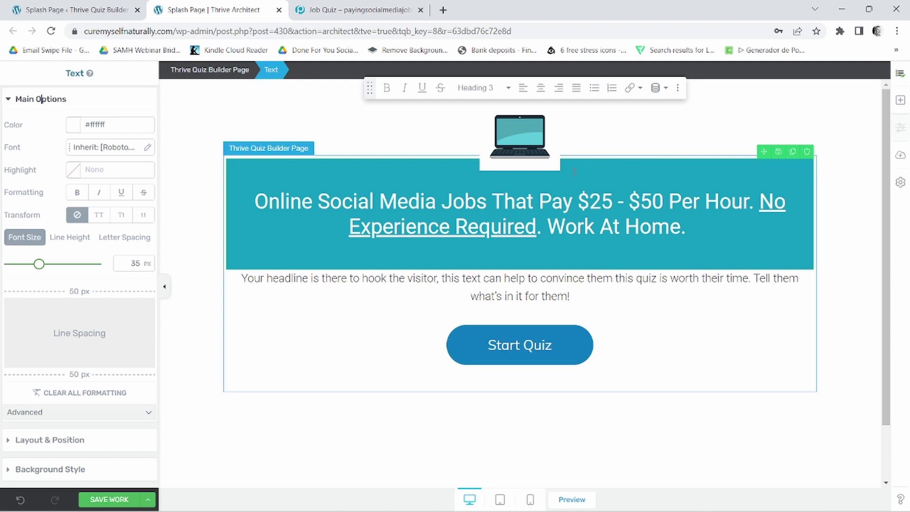
# Compare with the reference page's headline, format the splash headline as Heading 4 and set its text color to #ffffff.
pyautogui.click(389, 6)
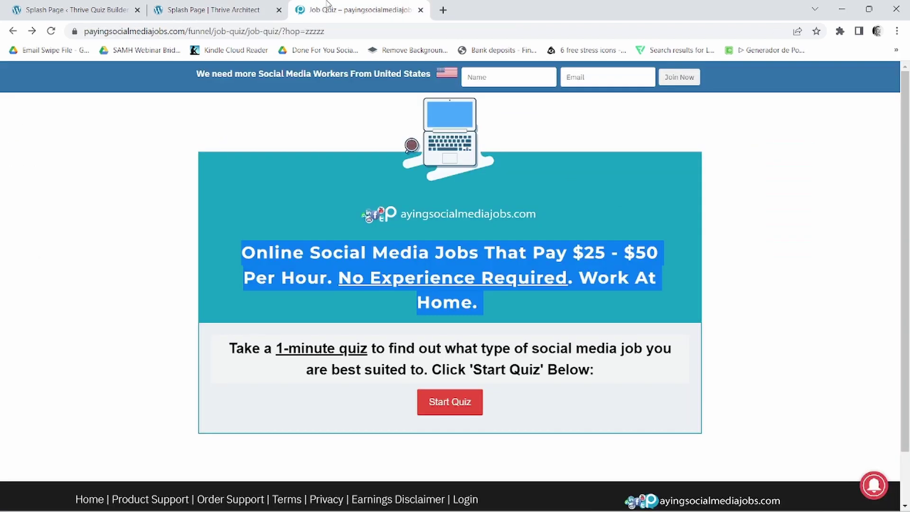
pyautogui.click(267, 5)
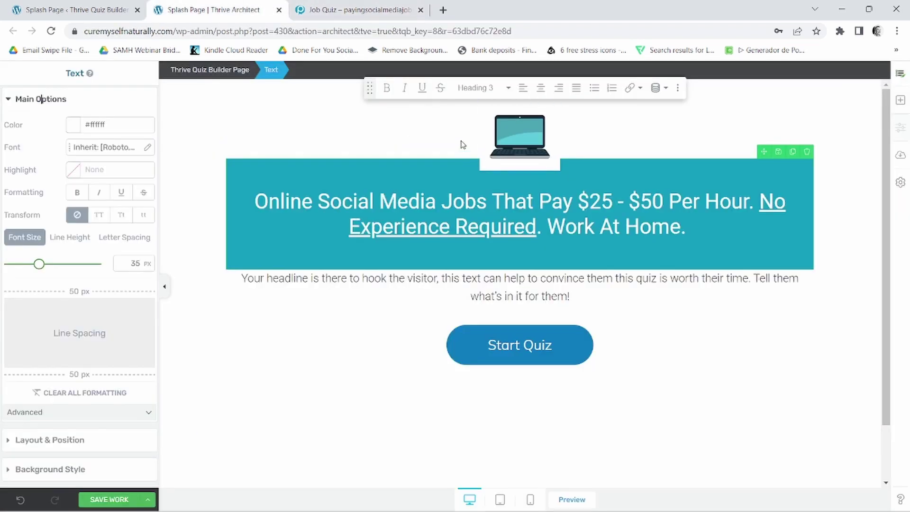
pyautogui.click(498, 87)
pyautogui.moveTo(512, 205)
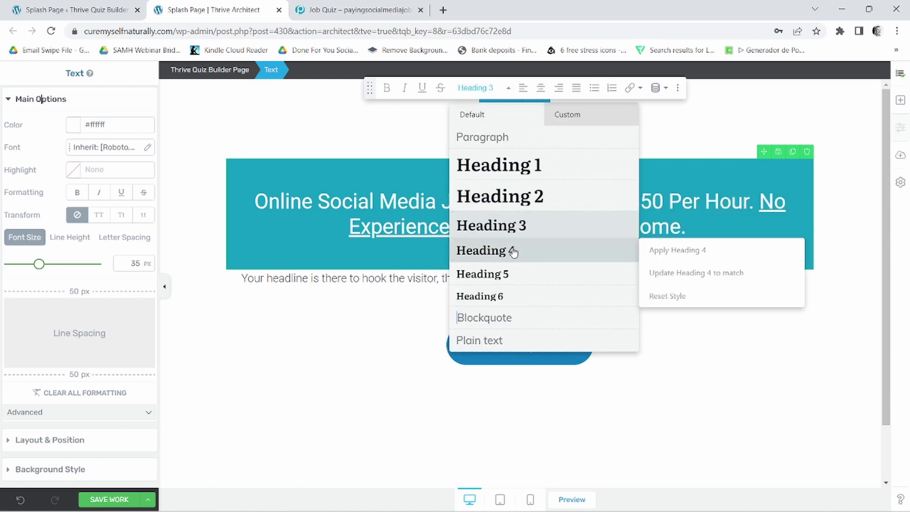
pyautogui.click(513, 250)
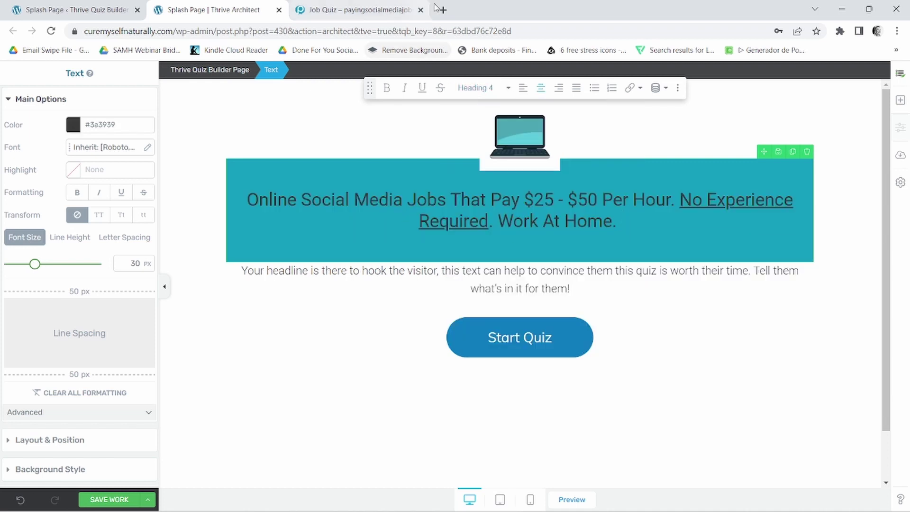
pyautogui.click(74, 126)
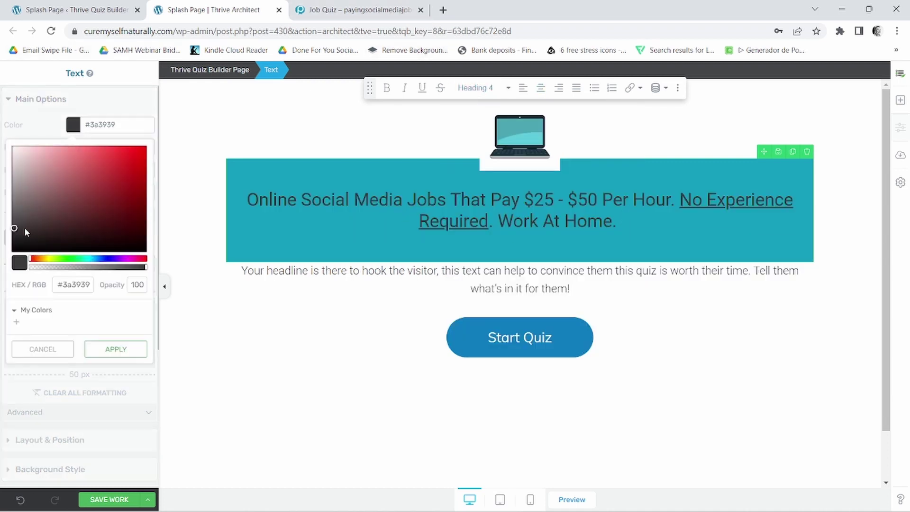
pyautogui.moveTo(14, 227); pyautogui.dragTo(4, 129)
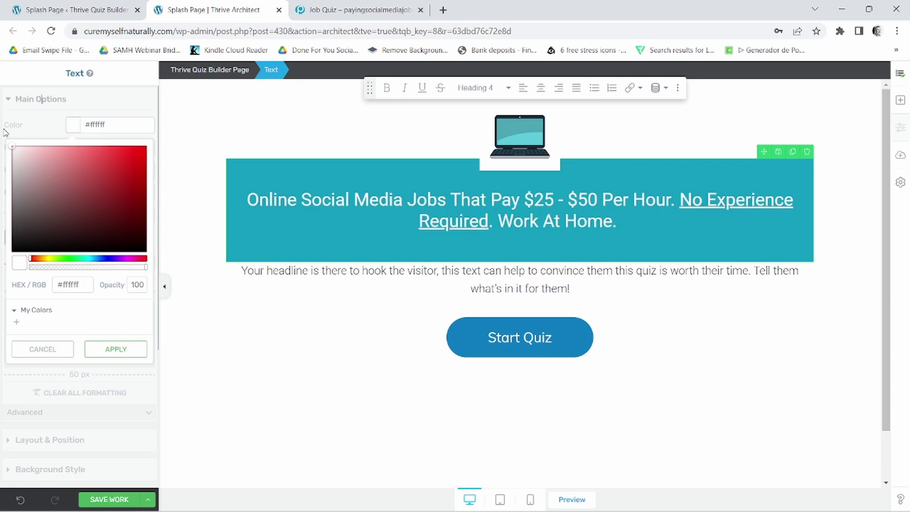
pyautogui.click(116, 349)
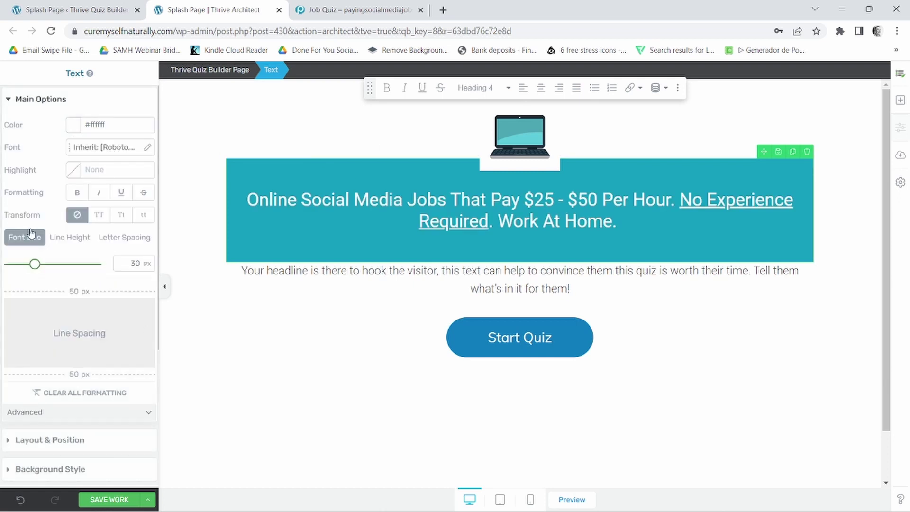
# Narrow the teal headline block to resemble the reference page by setting its left and right margins to 100 px.
pyautogui.scroll(-3, 19, 234)
pyautogui.click(305, 8)
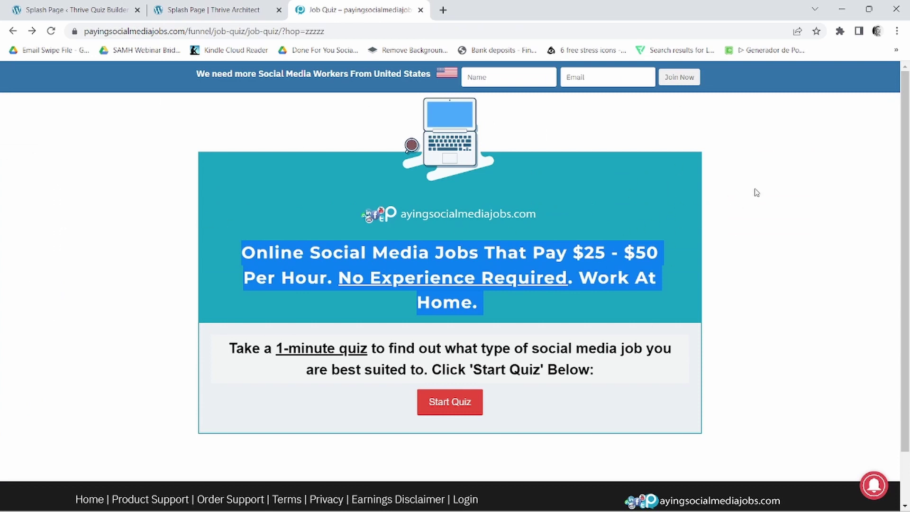
pyautogui.click(227, 10)
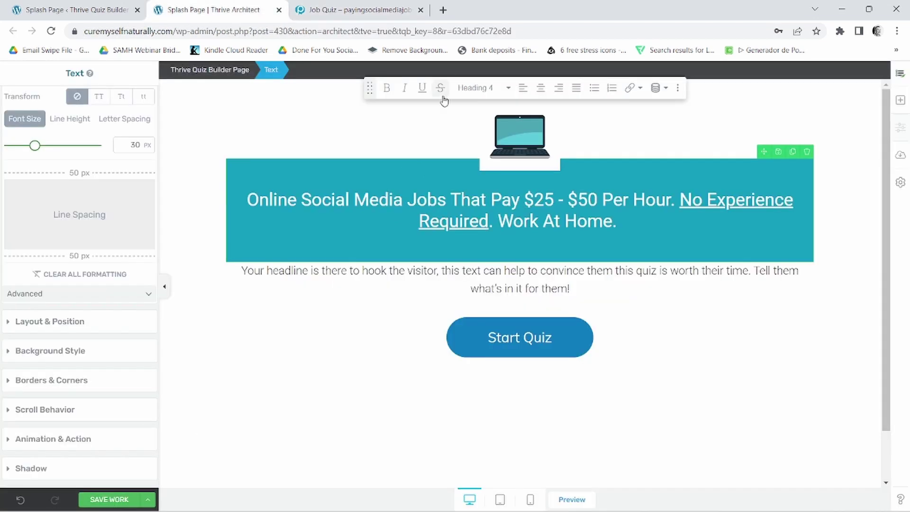
pyautogui.scroll(-1, 47, 303)
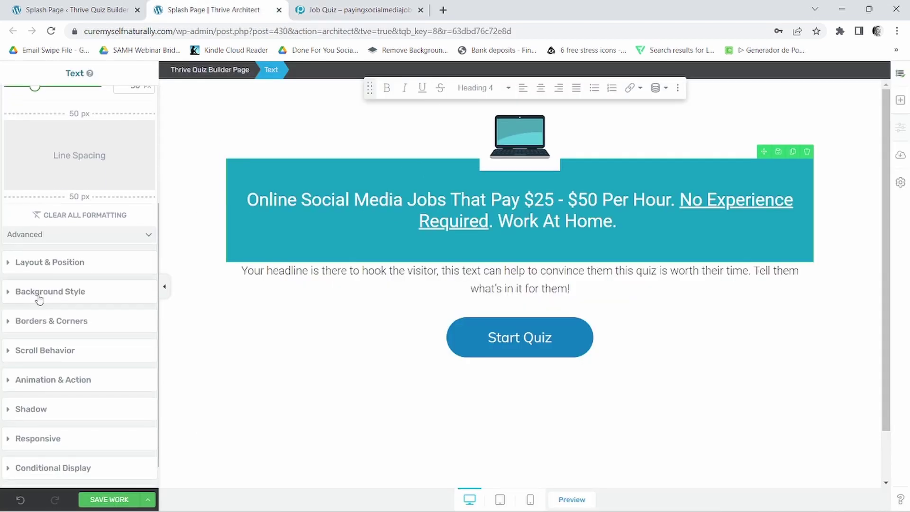
pyautogui.click(40, 262)
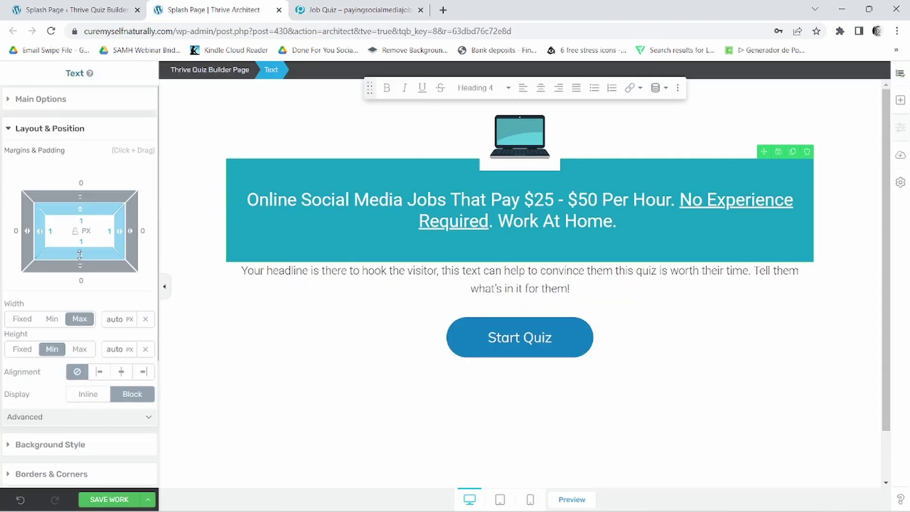
pyautogui.moveTo(132, 234); pyautogui.dragTo(204, 255)
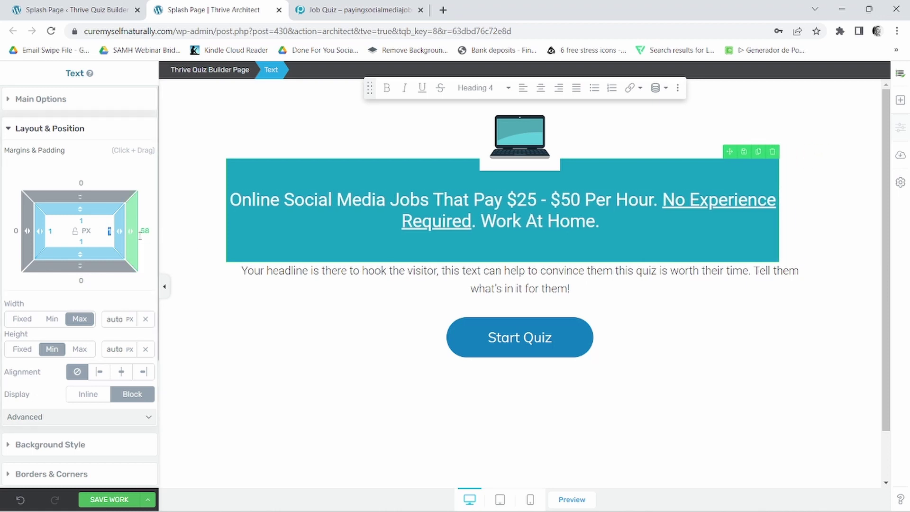
pyautogui.write('100')
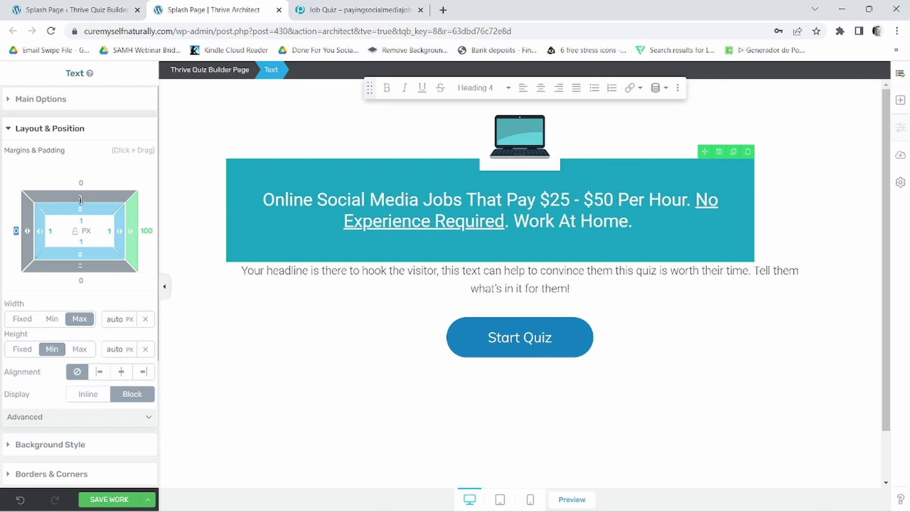
pyautogui.write('100')
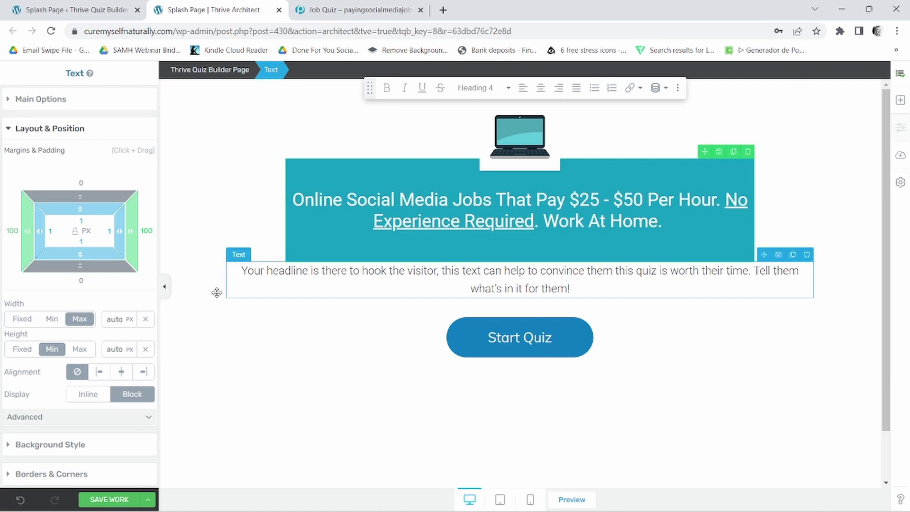
# Set the teal headline block's left and right padding to 50 px and compare it with the payingsocialmediajobs.com reference page.
pyautogui.moveTo(118, 230); pyautogui.dragTo(99, 238)
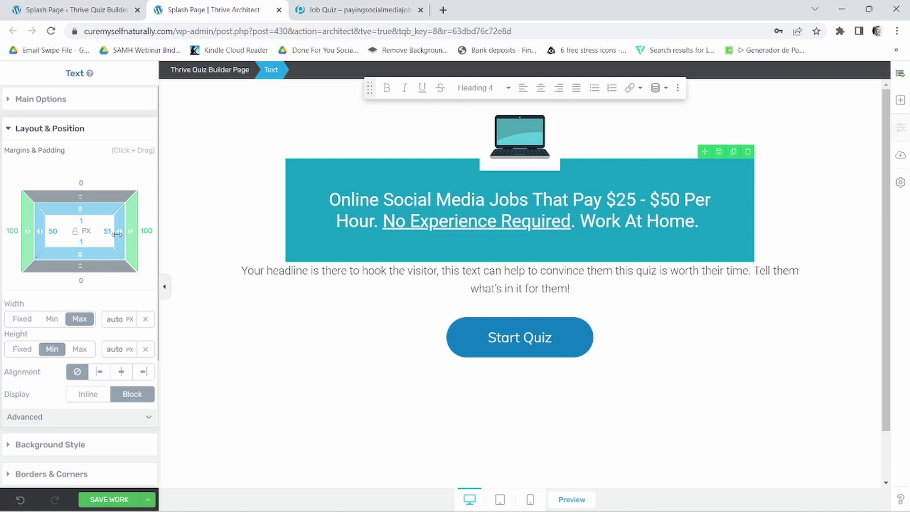
pyautogui.write('50')
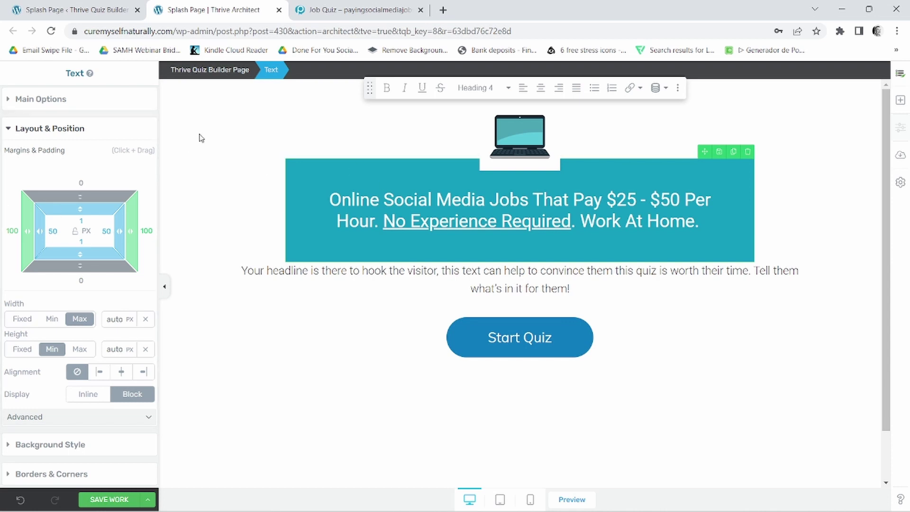
pyautogui.click(390, 7)
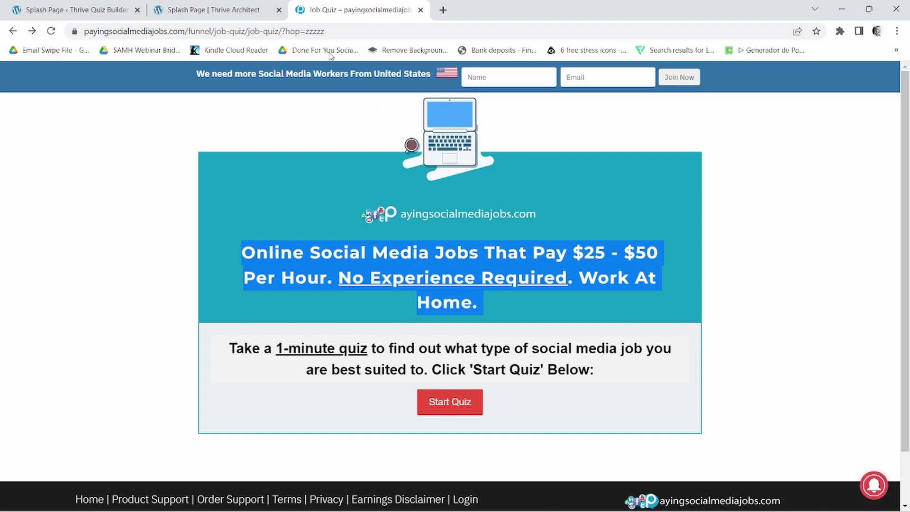
pyautogui.click(213, 9)
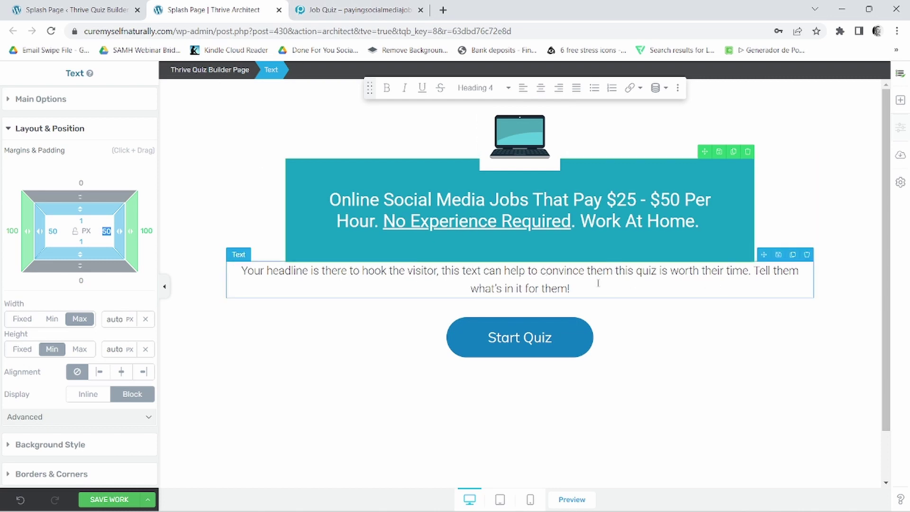
# Replace the splash page's placeholder subheadline with the "Take a 1-minute quiz to find out..." text copied from the reference page.
pyautogui.click(353, 9)
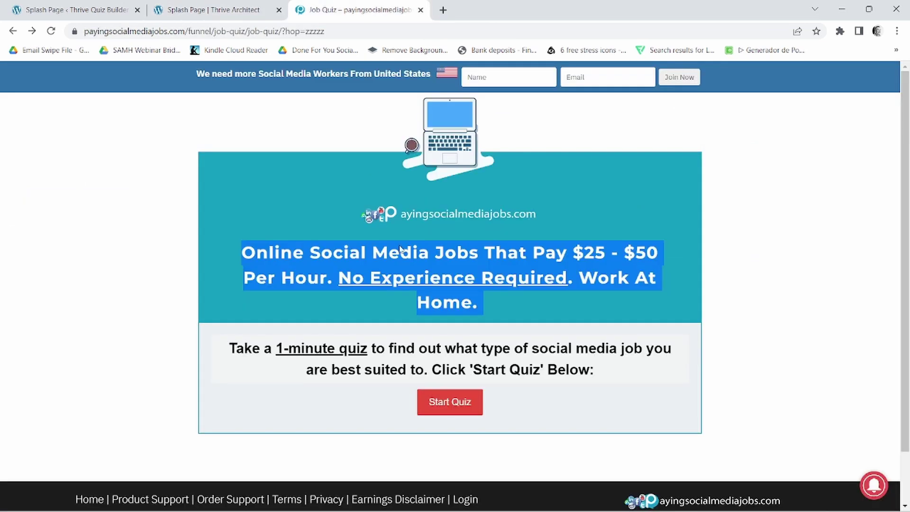
pyautogui.moveTo(231, 348); pyautogui.dragTo(617, 376)
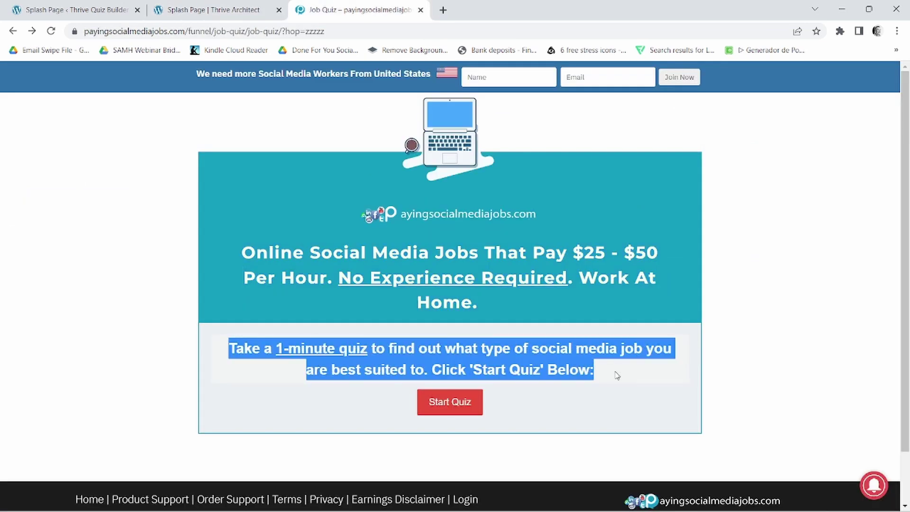
pyautogui.rightClick(550, 349)
pyautogui.click(569, 359)
pyautogui.click(209, 10)
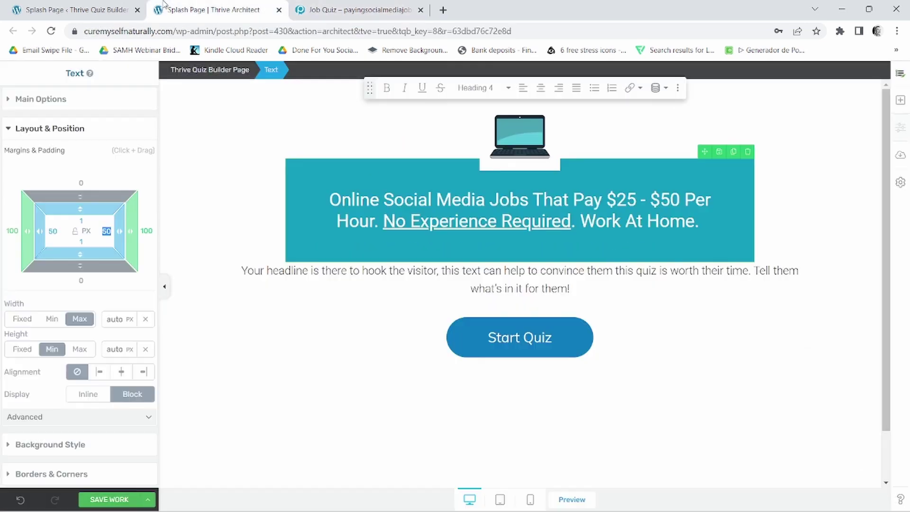
pyautogui.click(515, 270)
pyautogui.doubleClick(514, 270)
pyautogui.tripleClick(515, 271)
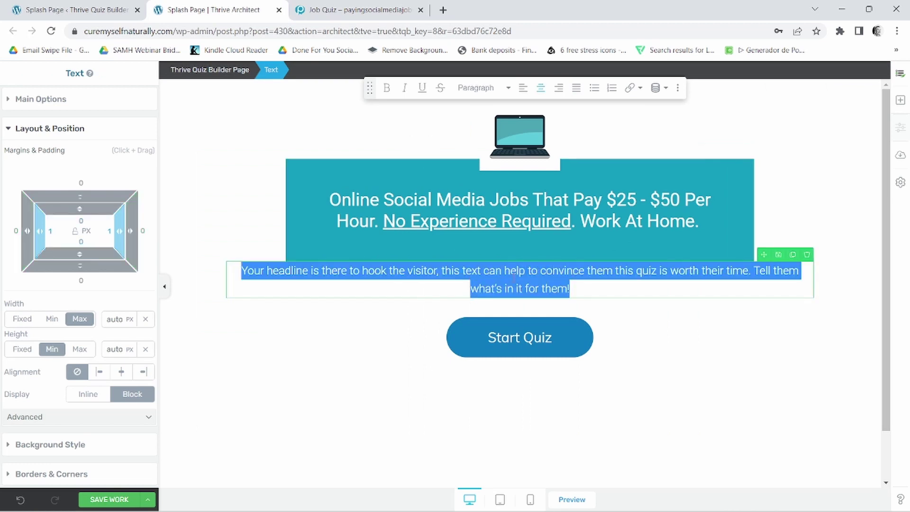
pyautogui.rightClick(514, 282)
pyautogui.click(545, 340)
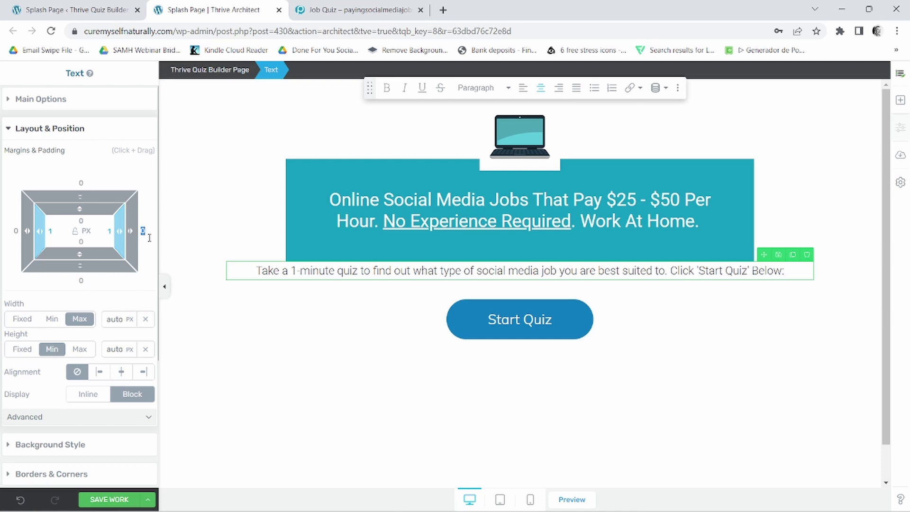
# Set the subheadline's left and right margins to 100 px and its side padding to 30 px, checking against the reference page.
pyautogui.write('100')
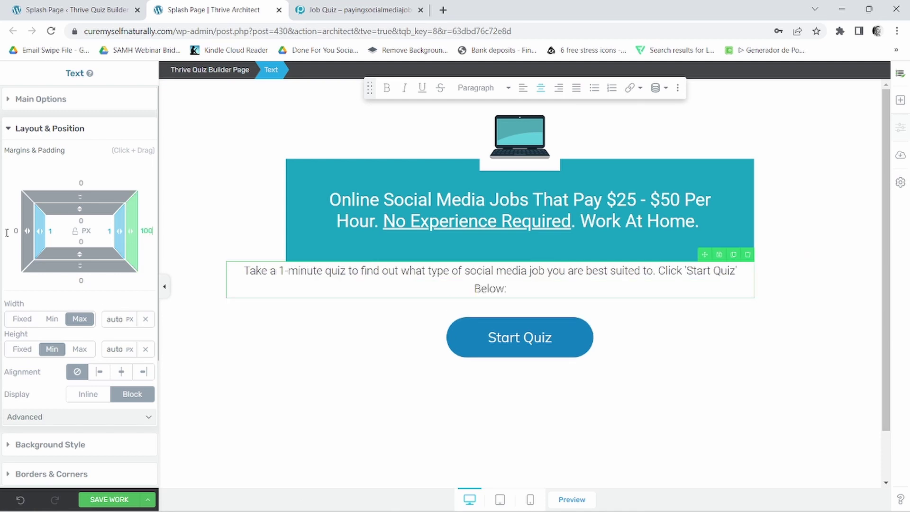
pyautogui.write('100')
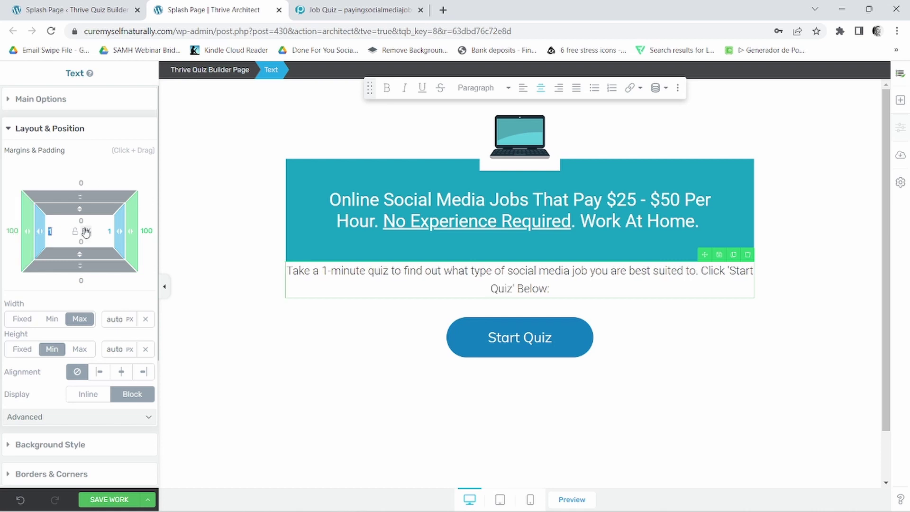
pyautogui.write('30')
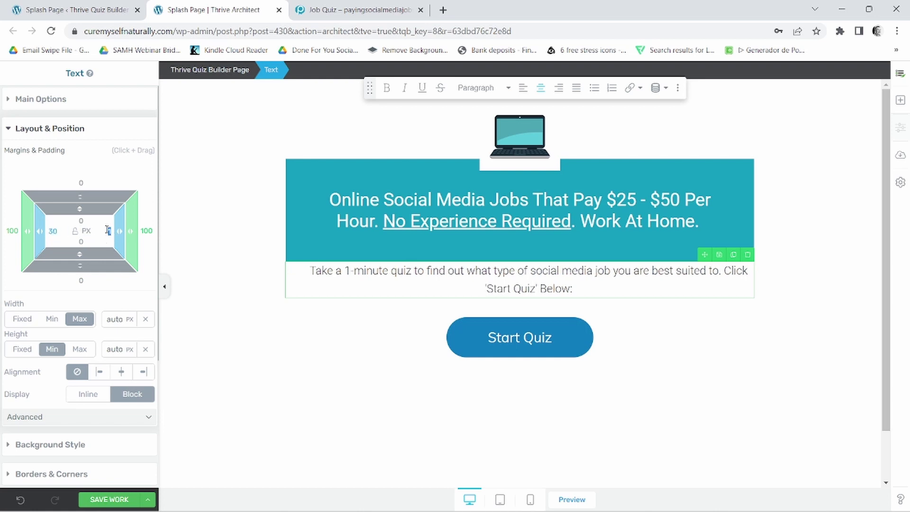
pyautogui.write('30')
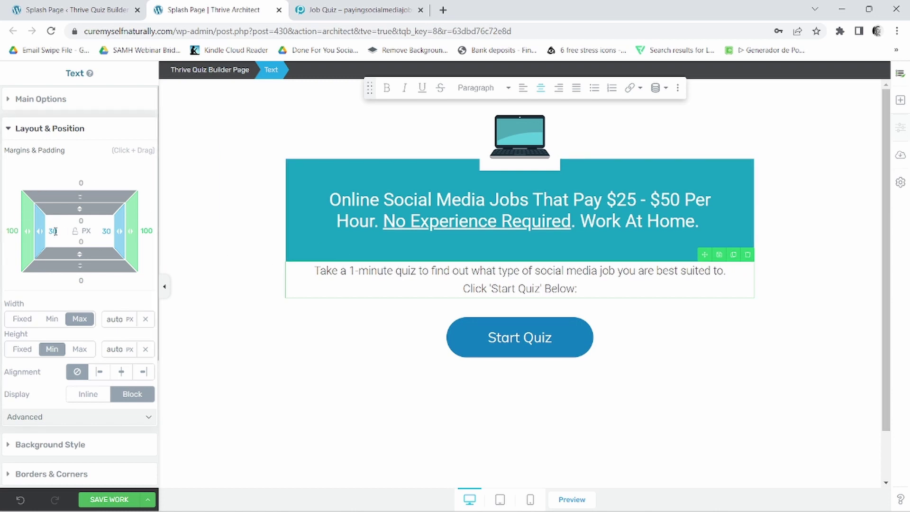
pyautogui.click(351, 9)
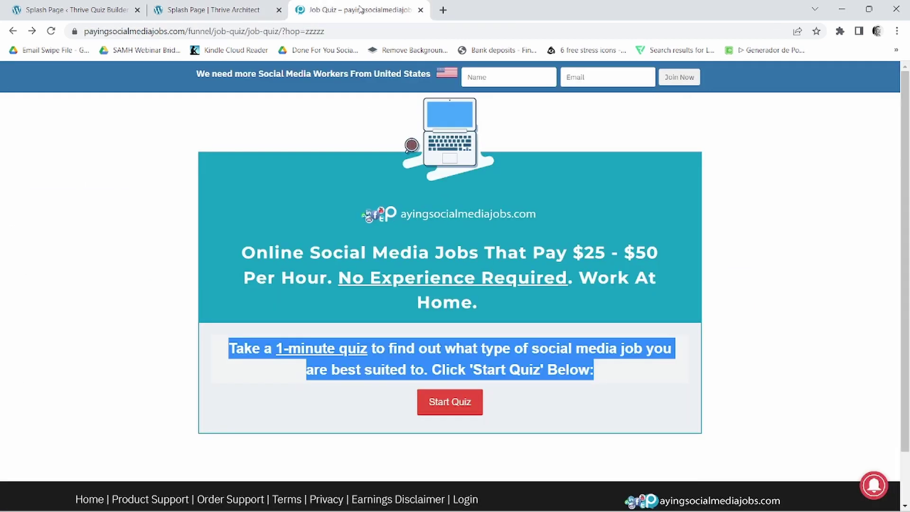
pyautogui.click(237, 9)
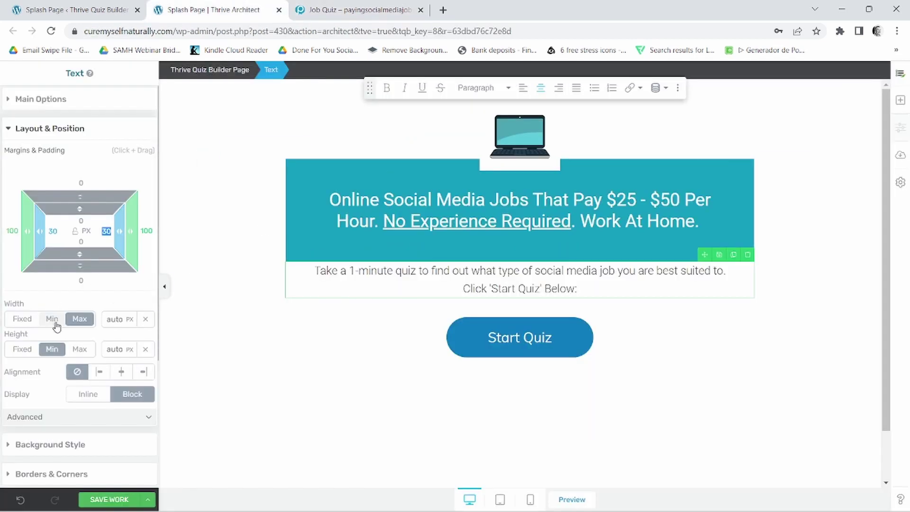
# Try Heading 3 and Heading 4 on the subheadline text, settling on Heading 5.
pyautogui.tripleClick(495, 279)
pyautogui.click(500, 91)
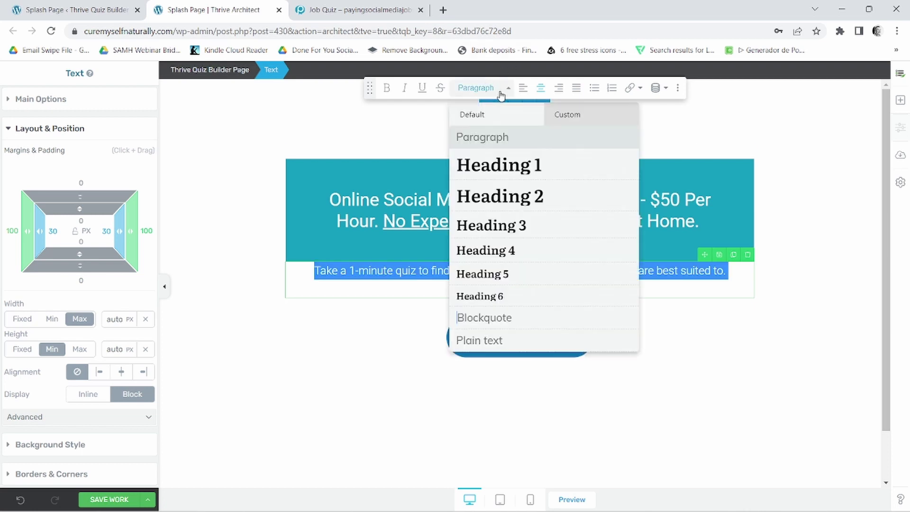
pyautogui.click(495, 226)
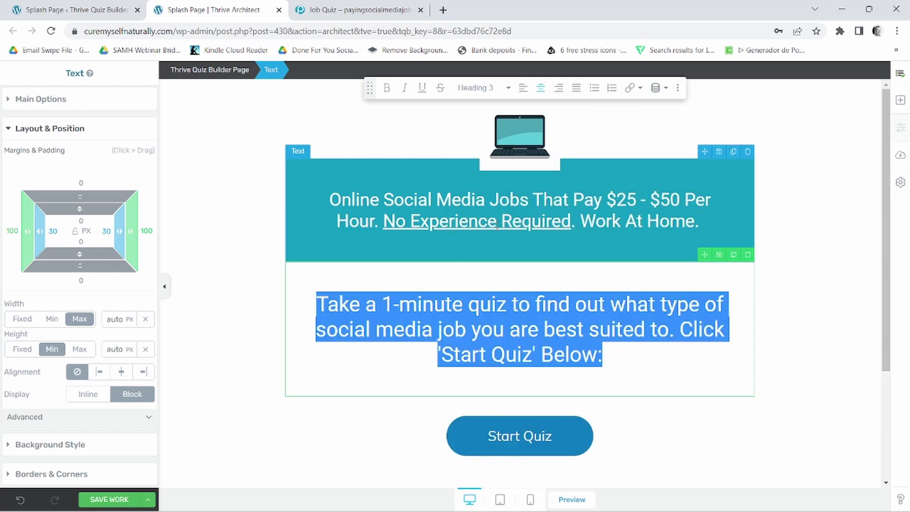
pyautogui.click(502, 90)
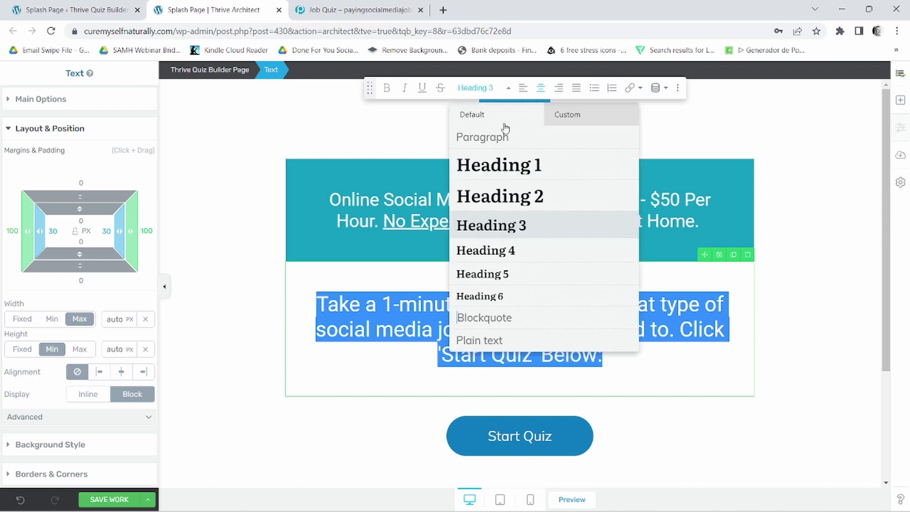
pyautogui.click(494, 252)
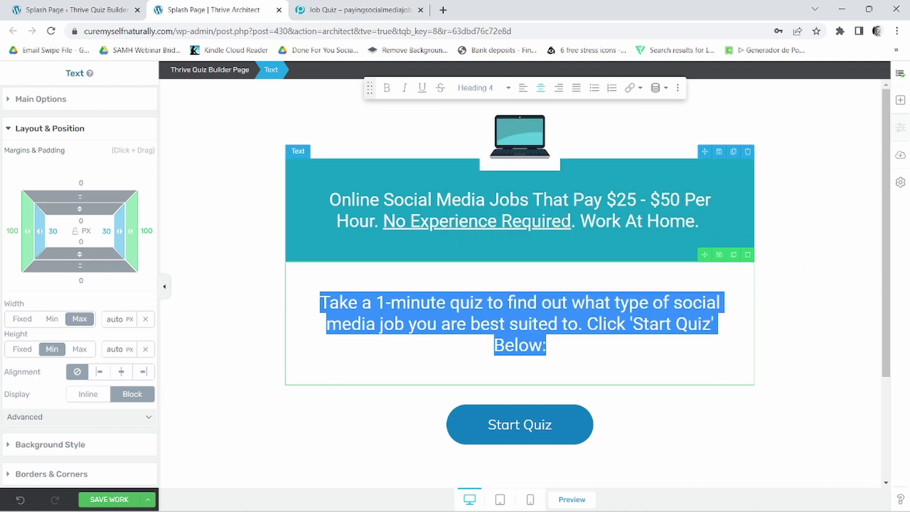
pyautogui.click(503, 90)
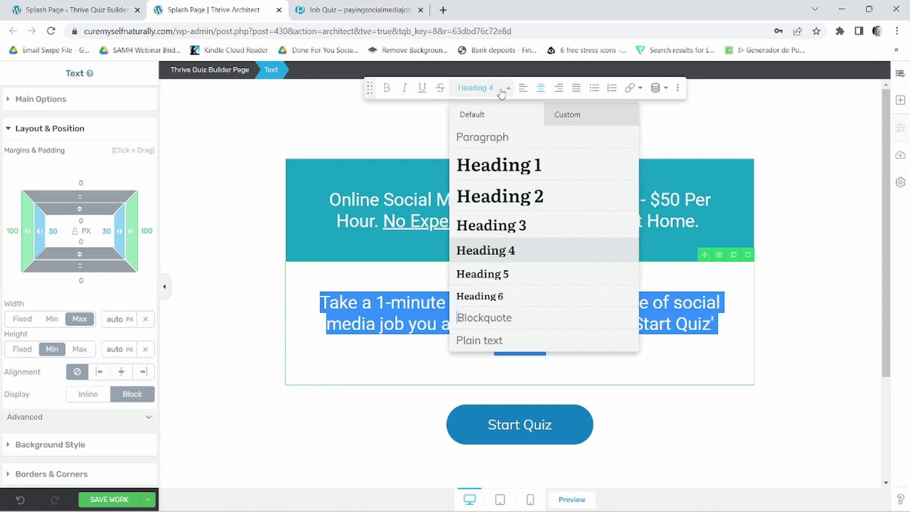
pyautogui.click(500, 273)
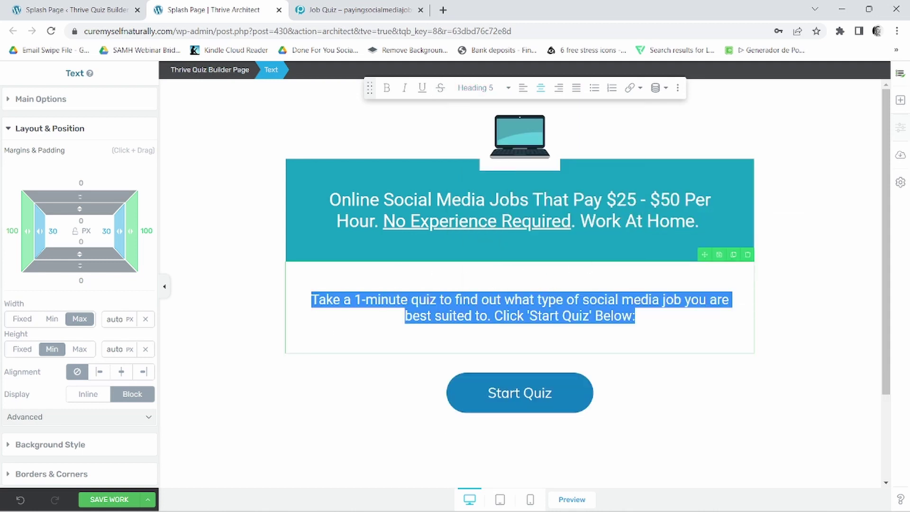
# Compare the subheadline with the reference page's version and make the whole subheadline bold.
pyautogui.click(346, 5)
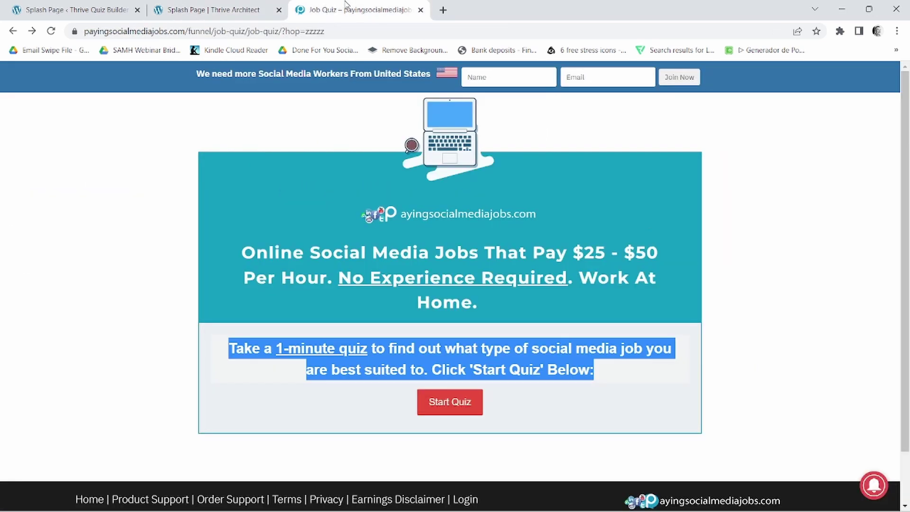
pyautogui.click(773, 375)
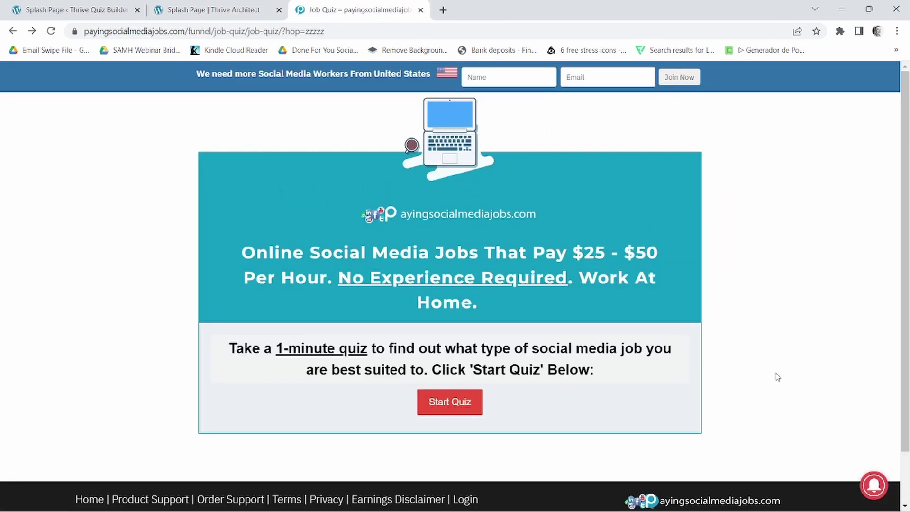
pyautogui.click(214, 6)
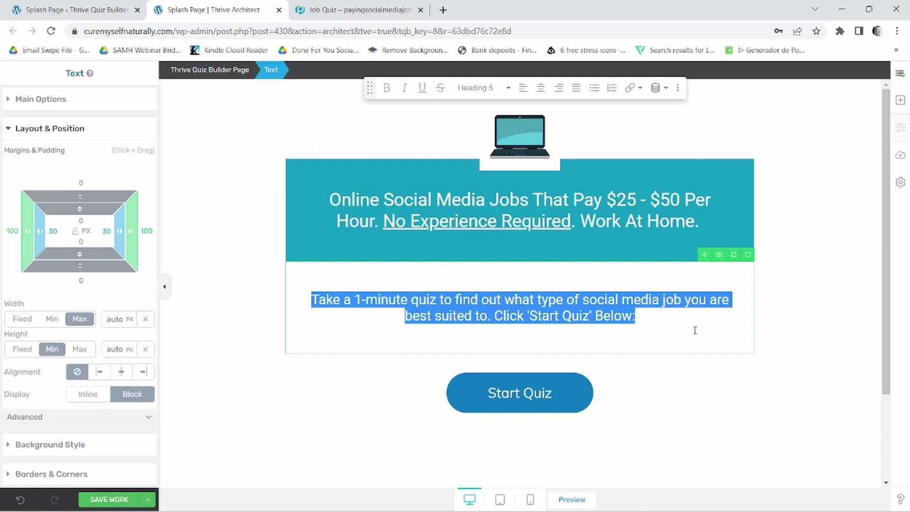
pyautogui.click(722, 331)
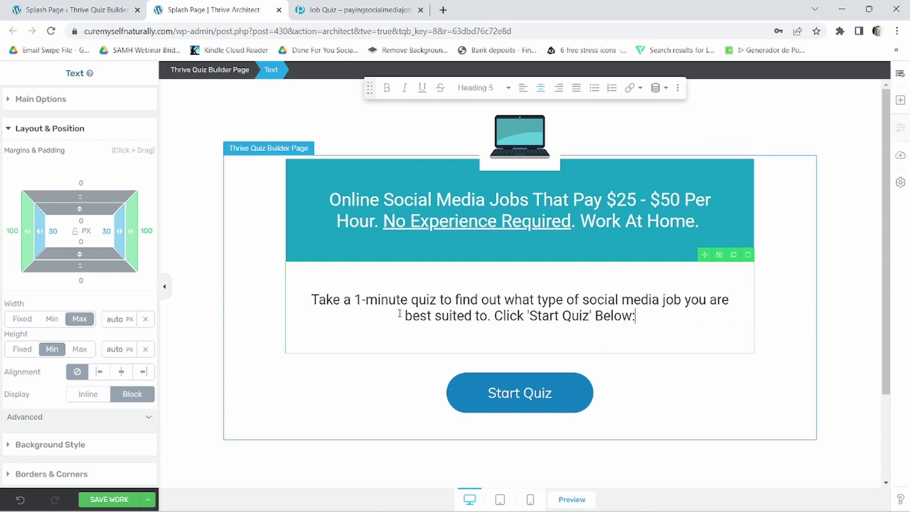
pyautogui.tripleClick(431, 316)
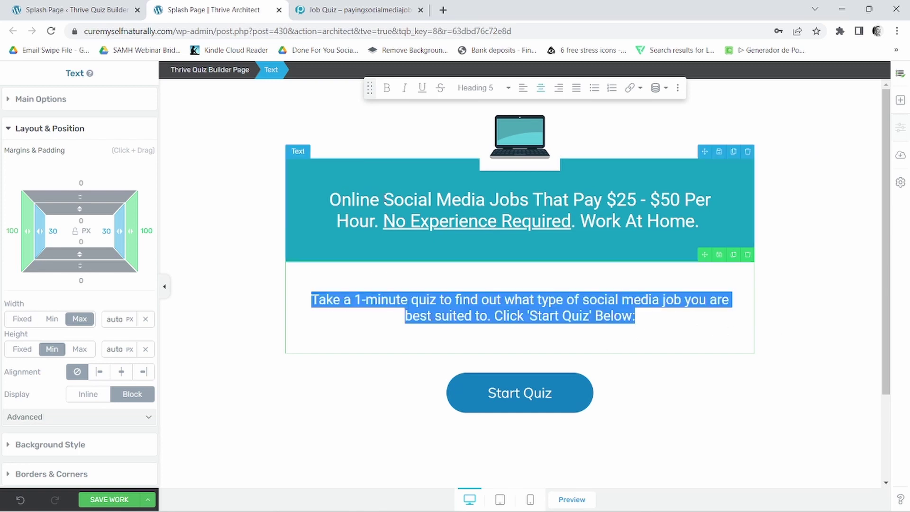
pyautogui.click(387, 87)
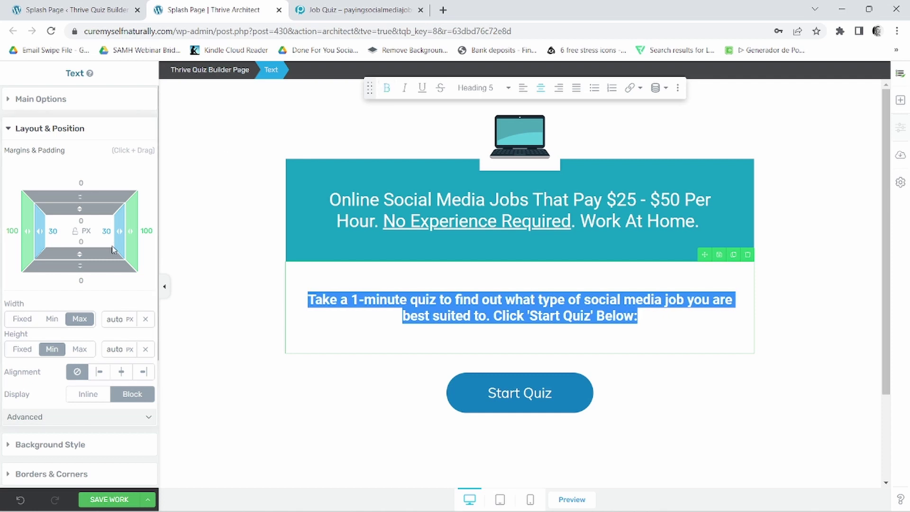
# Set the subheadline block's left and right padding to 50 px.
pyautogui.moveTo(127, 237); pyautogui.dragTo(94, 233)
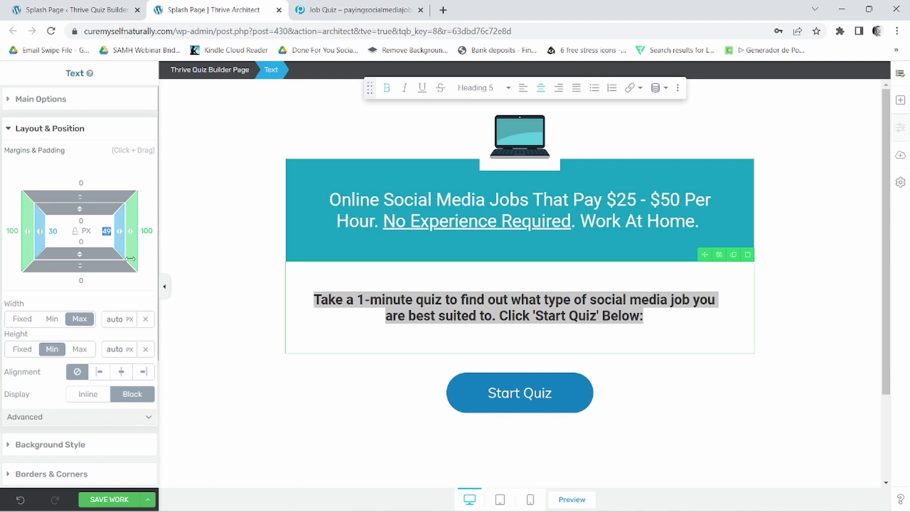
pyautogui.write('50')
pyautogui.click(52, 231)
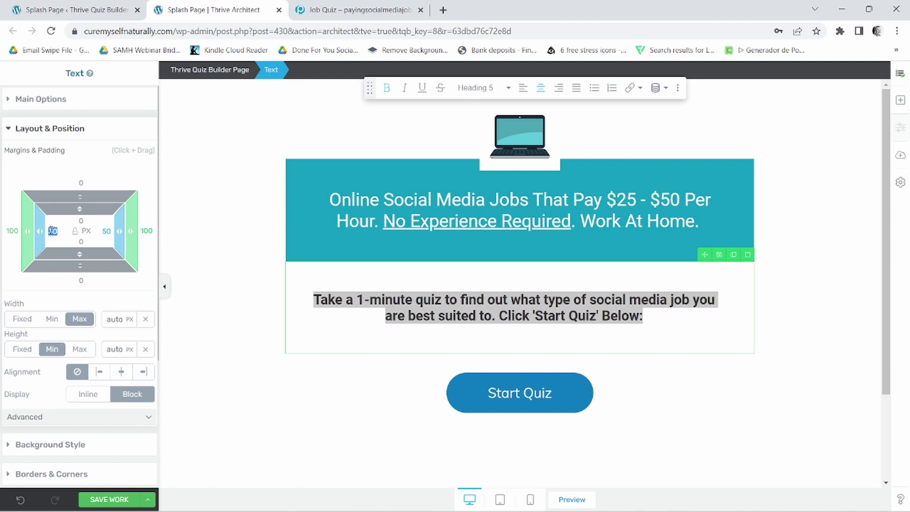
pyautogui.write('50')
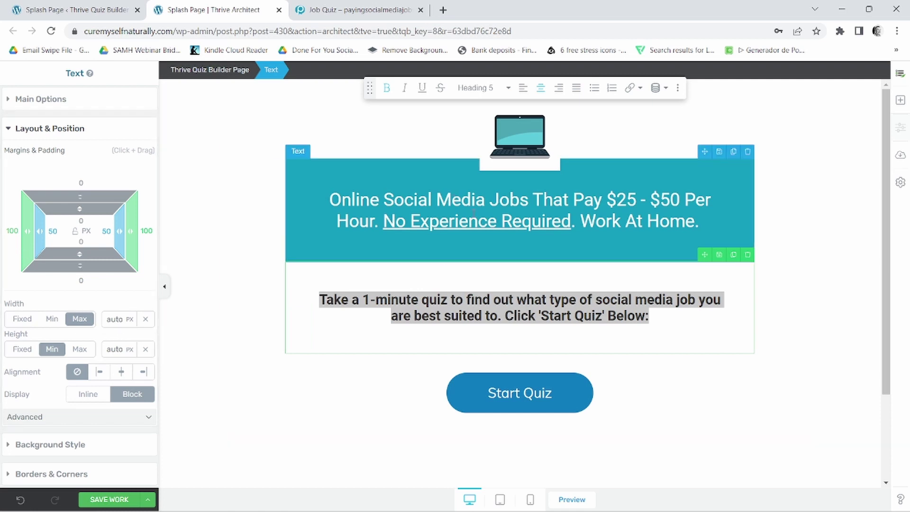
# Sample the light background around the reference page's Start Quiz button with ColorZilla, and return to the subheadline's style settings in the splash page editor.
pyautogui.click(323, 6)
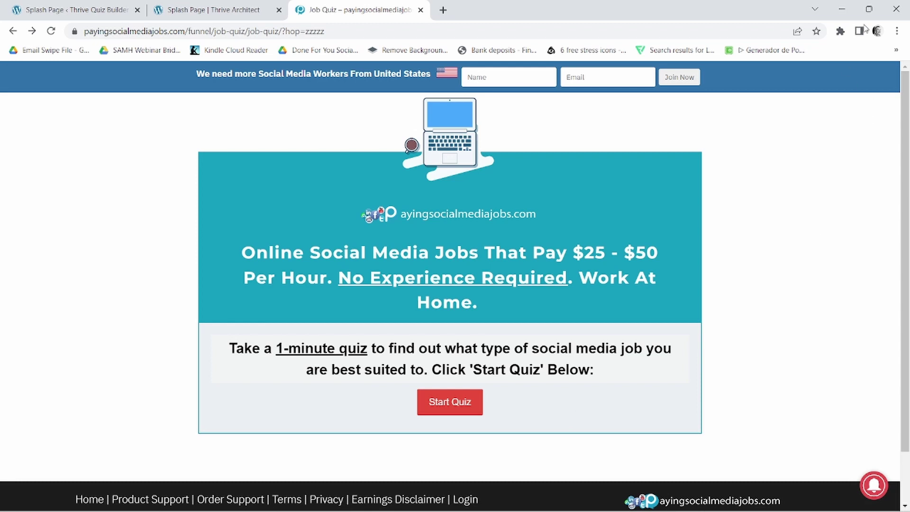
pyautogui.click(841, 32)
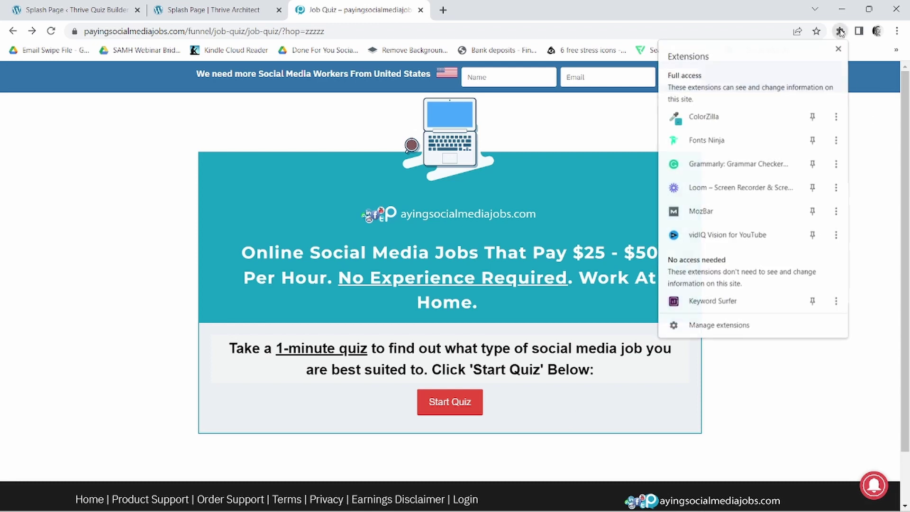
pyautogui.click(709, 116)
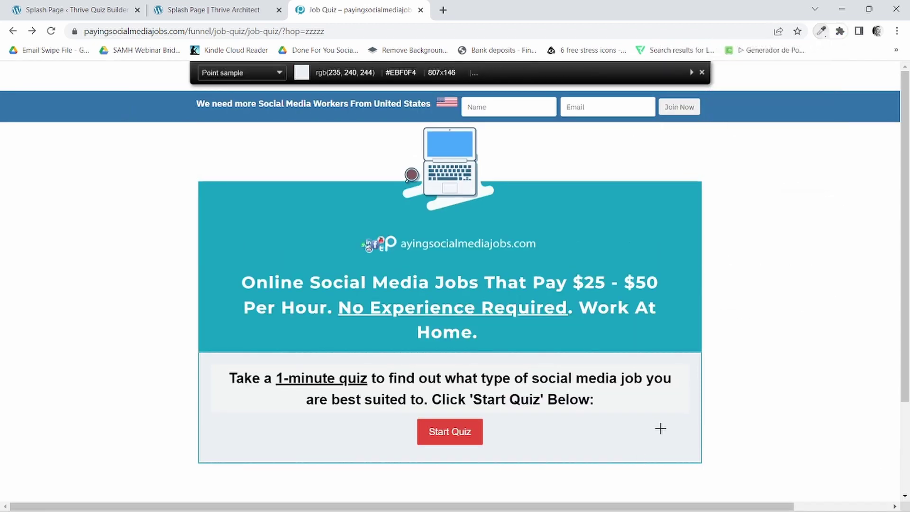
pyautogui.click(660, 429)
pyautogui.click(235, 10)
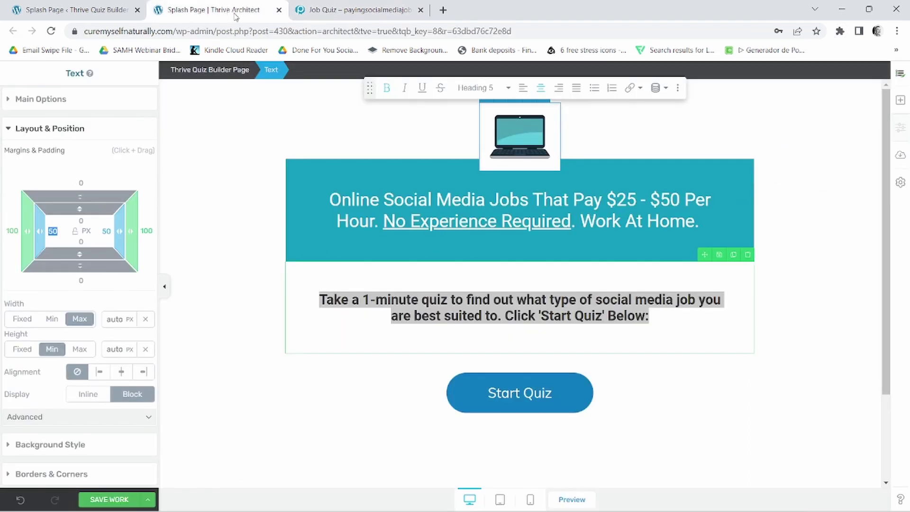
pyautogui.scroll(-2, 91, 379)
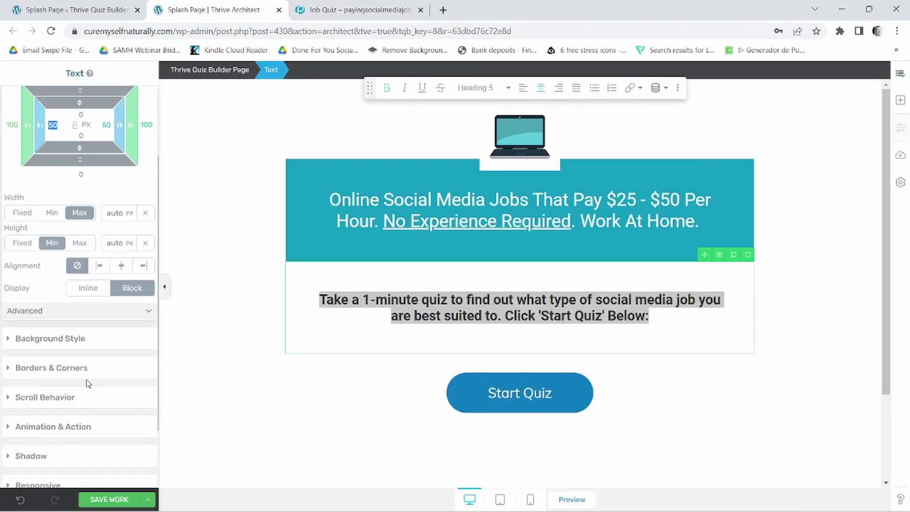
# Set the subheadline block's background colour to the sampled light shade #ebf0f4 and deselect the block.
pyautogui.click(46, 332)
pyautogui.click(11, 232)
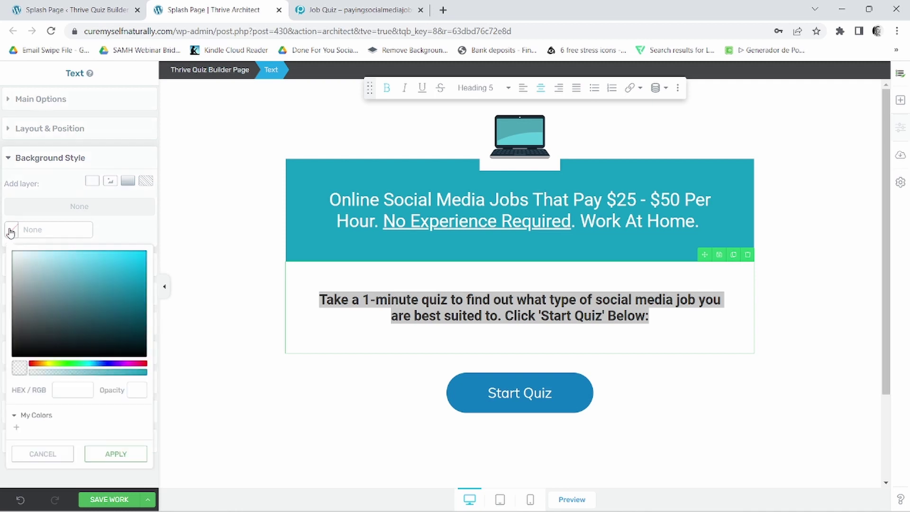
pyautogui.click(71, 391)
pyautogui.rightClick(71, 392)
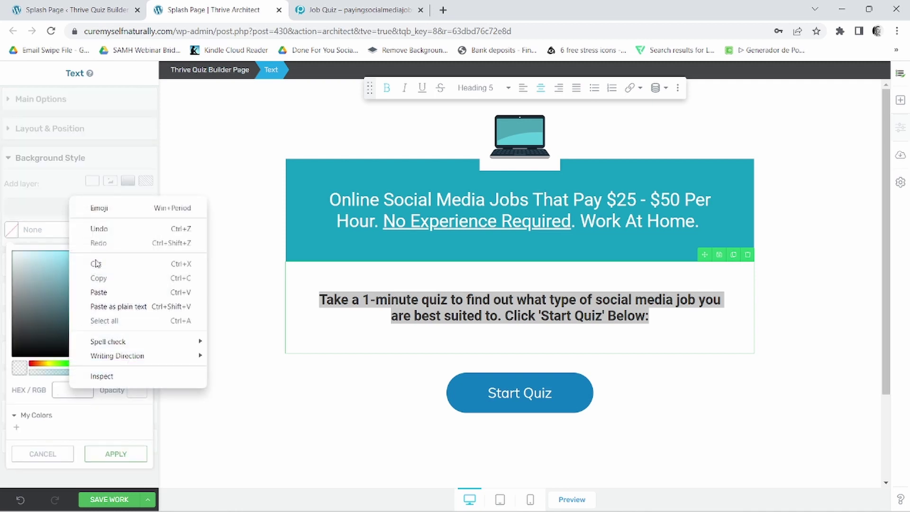
pyautogui.click(103, 295)
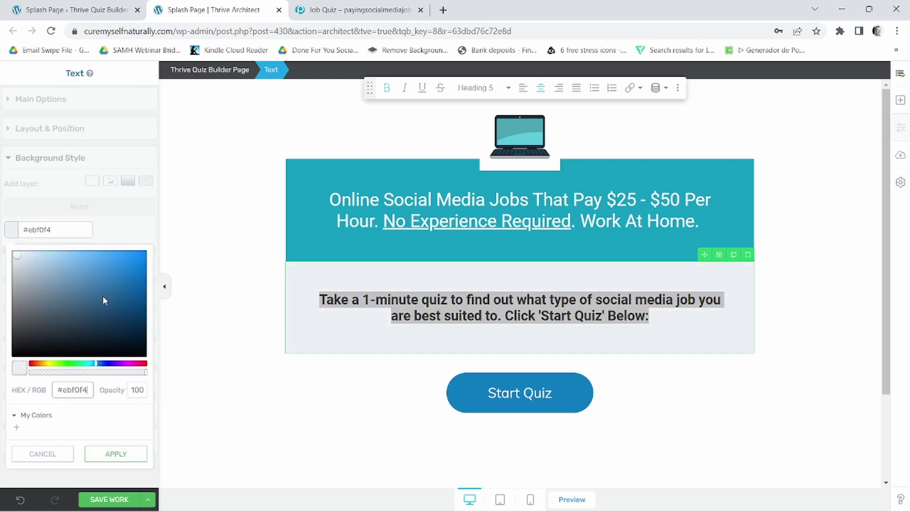
pyautogui.click(124, 456)
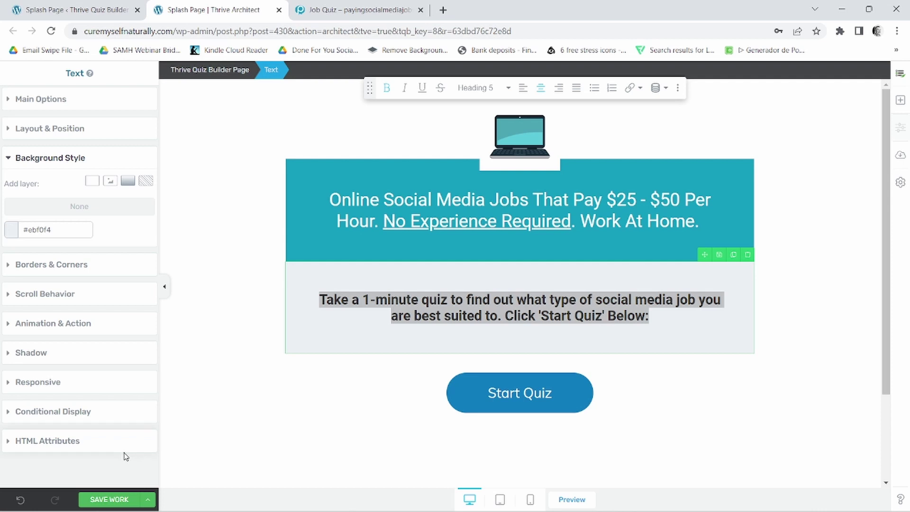
pyautogui.click(802, 332)
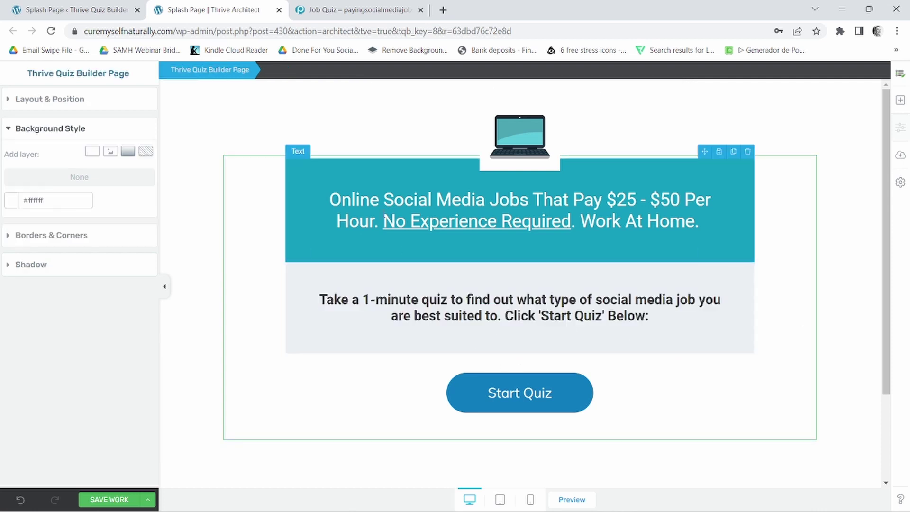
# Compare the splash page with the reference quiz page and look over the elements available to add.
pyautogui.click(331, 6)
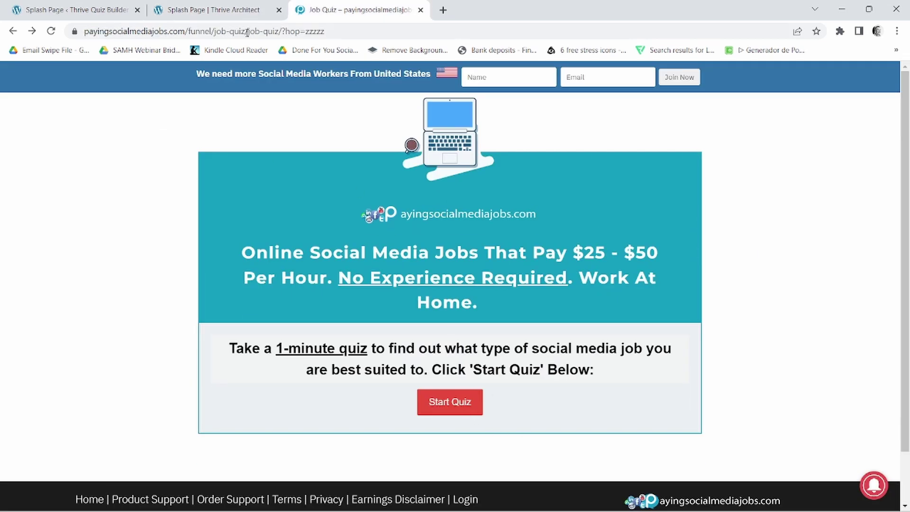
pyautogui.click(231, 14)
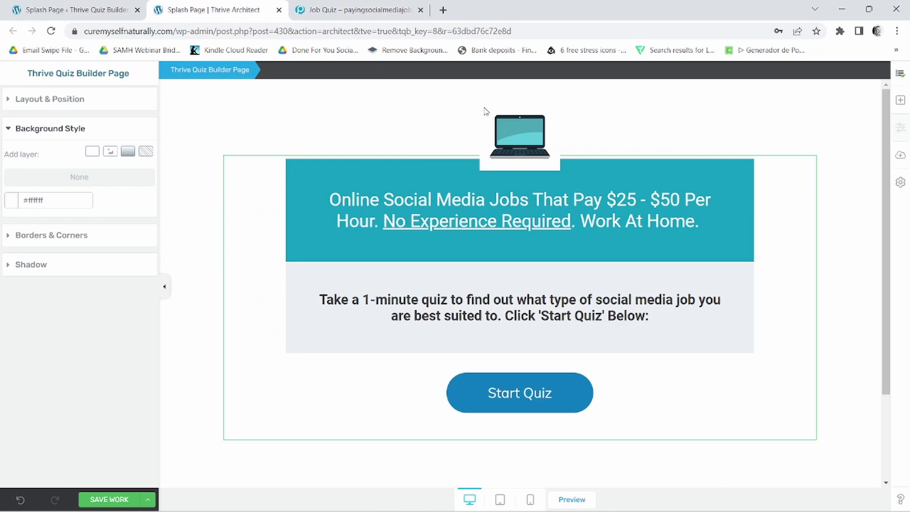
pyautogui.click(902, 101)
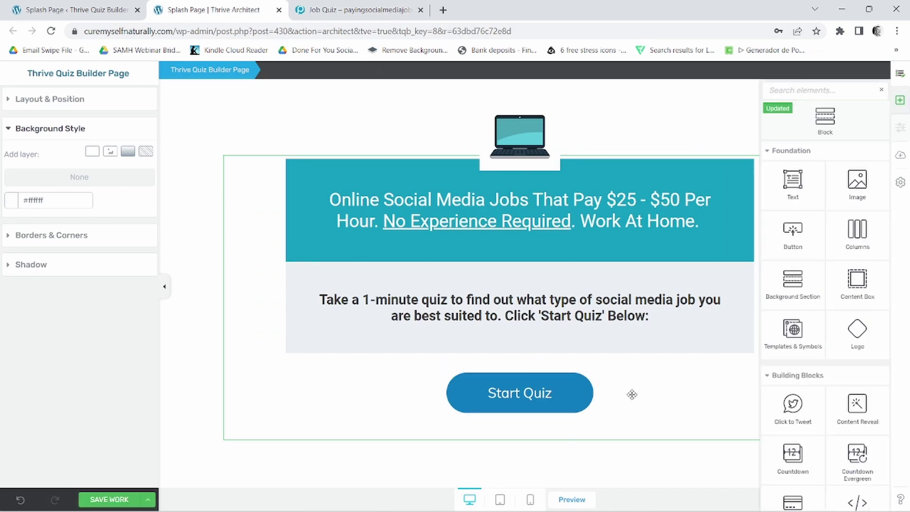
pyautogui.click(717, 480)
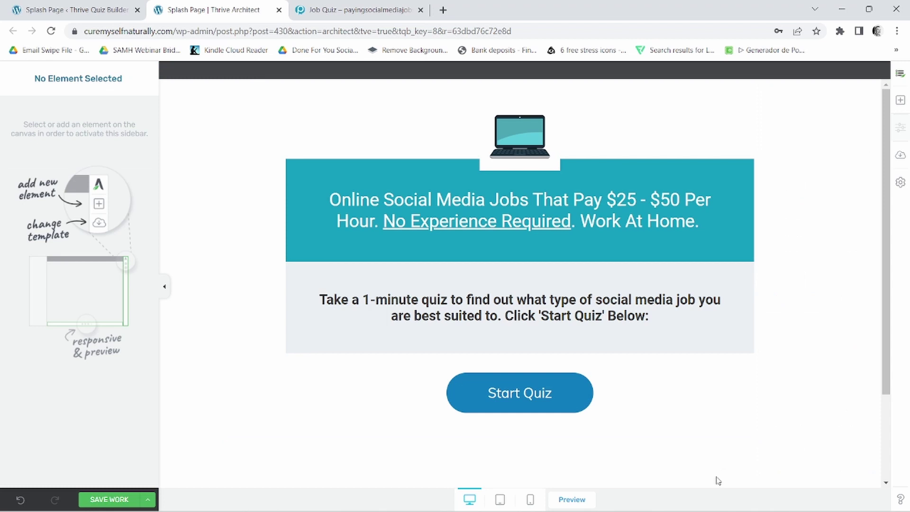
# Restyle the Start Quiz button with the solid blue, slightly rounded rectangular template and compare it with the reference page's button.
pyautogui.click(539, 397)
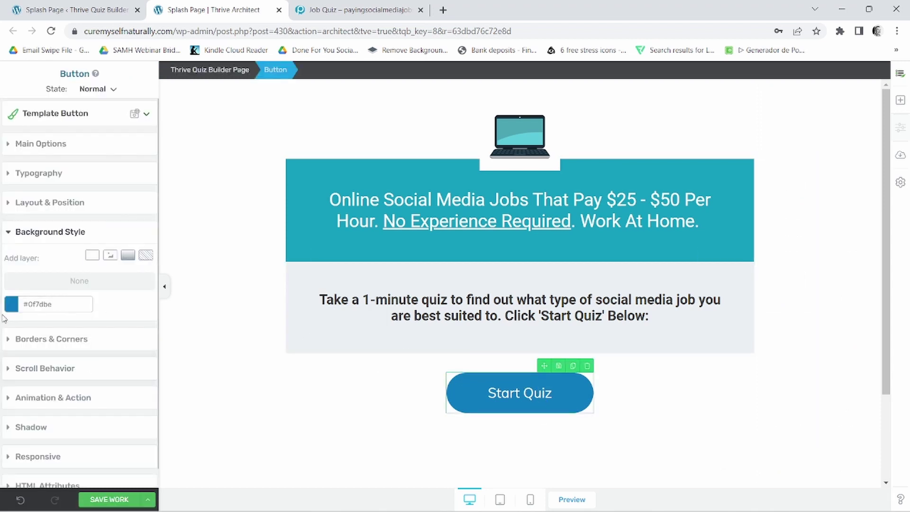
pyautogui.click(26, 144)
pyautogui.click(53, 114)
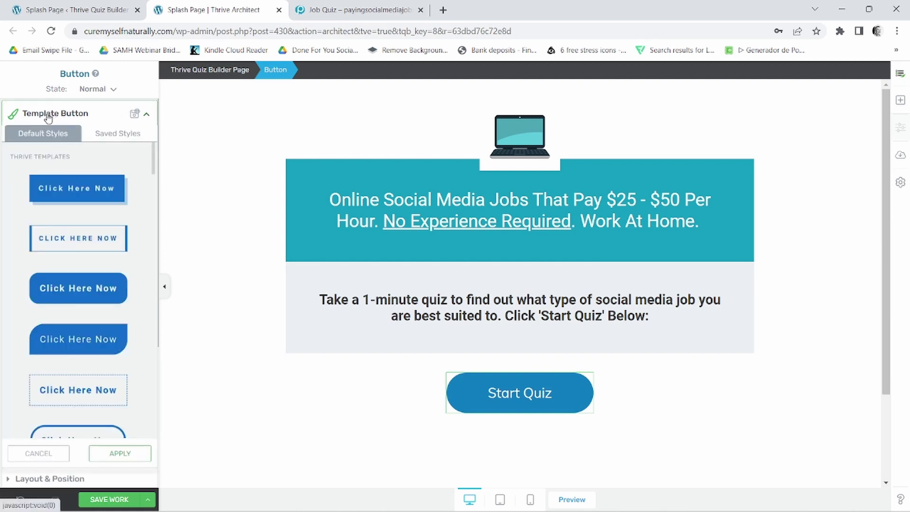
pyautogui.scroll(-5, 74, 224)
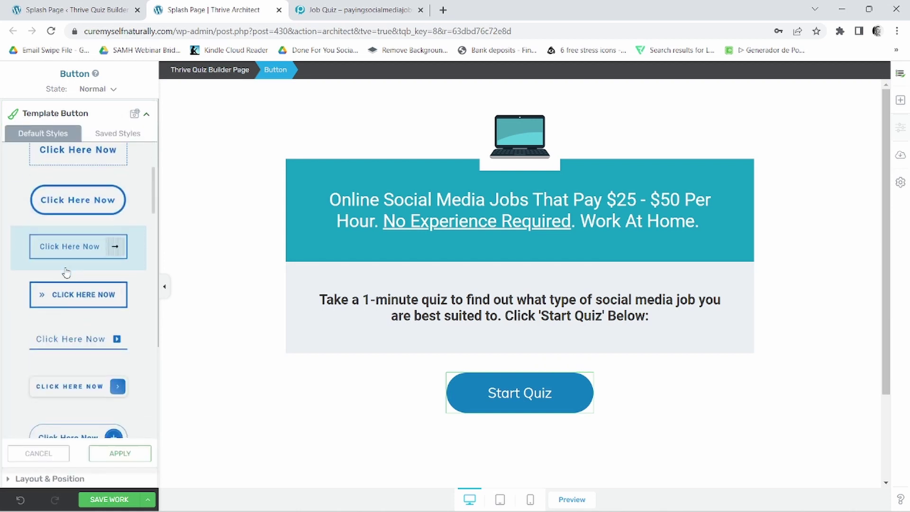
pyautogui.scroll(-2, 64, 275)
pyautogui.click(78, 312)
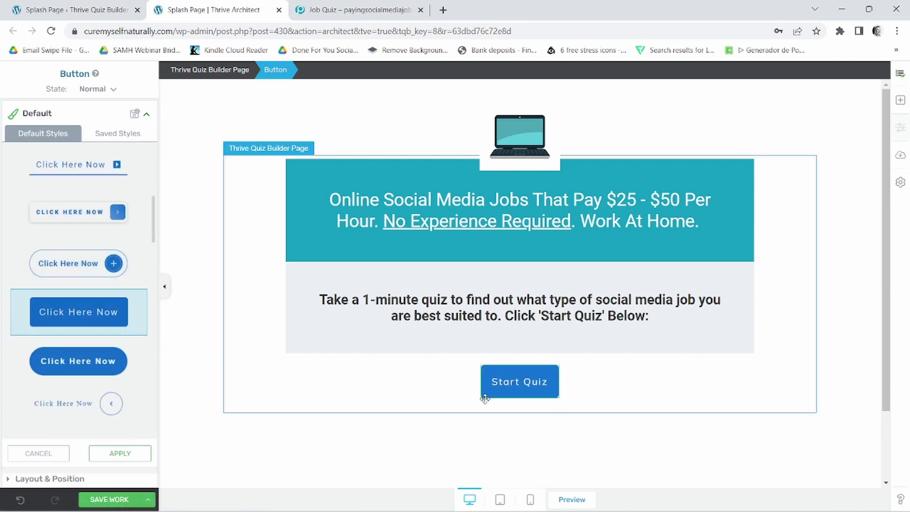
pyautogui.click(360, 10)
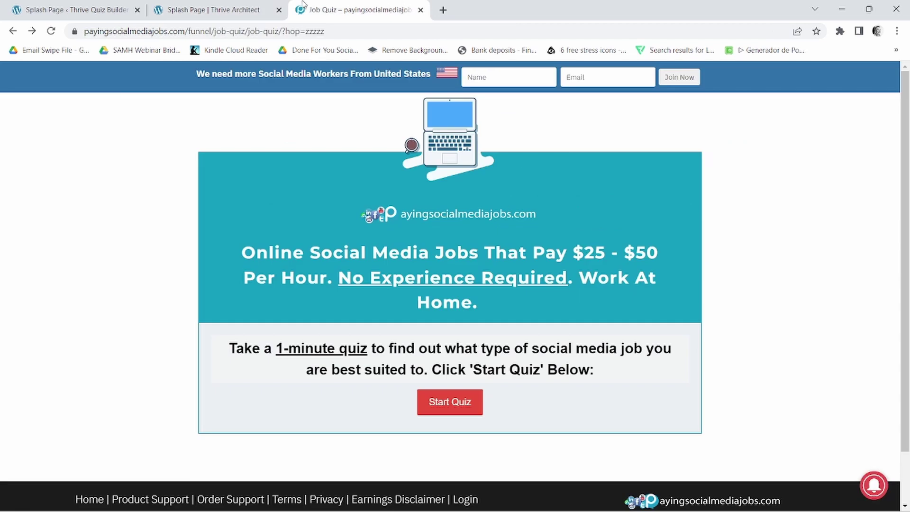
pyautogui.click(167, 4)
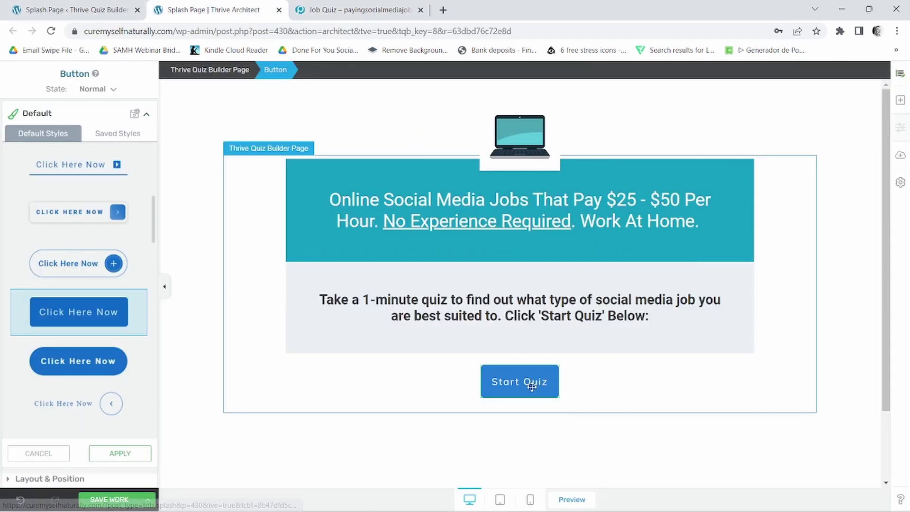
pyautogui.scroll(-3, 61, 398)
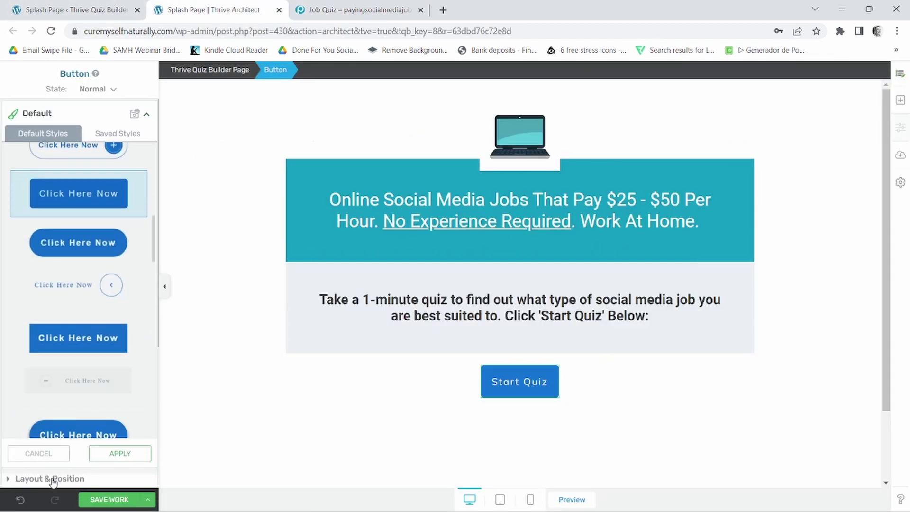
# Try enlarging the Start Quiz button's margins to 70 px on all four sides.
pyautogui.click(53, 479)
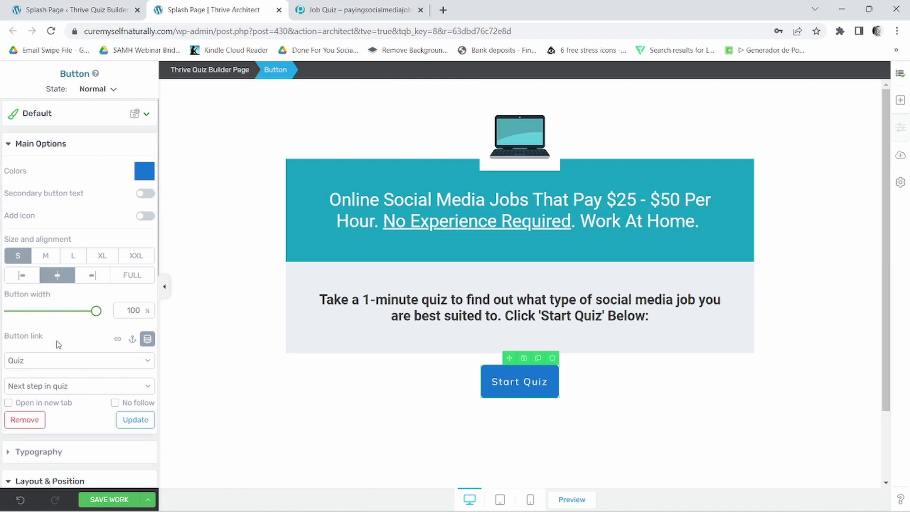
pyautogui.scroll(-3, 73, 365)
pyautogui.scroll(-3, 76, 360)
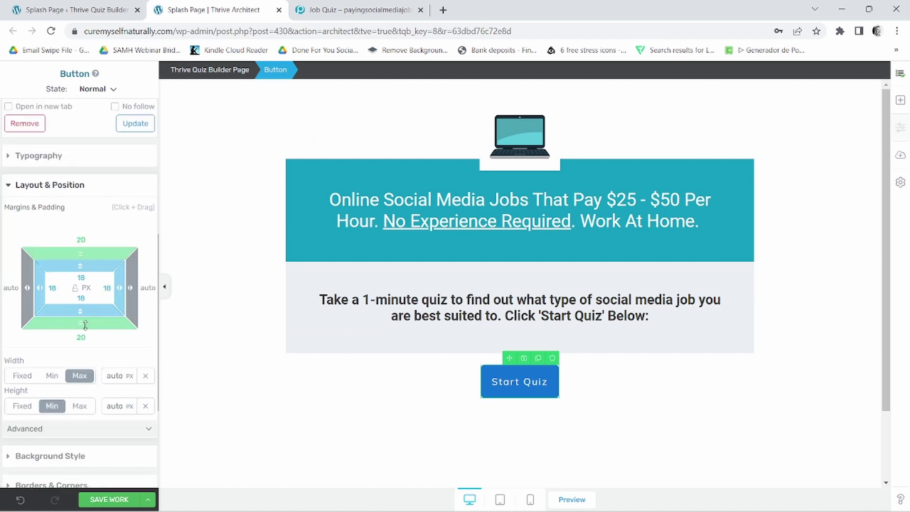
pyautogui.moveTo(81, 322); pyautogui.dragTo(92, 362)
pyautogui.moveTo(79, 320)
pyautogui.mouseDown()
pyautogui.moveTo(84, 350)
pyautogui.moveTo(80, 299)
pyautogui.moveTo(81, 326)
pyautogui.moveTo(85, 308)
pyautogui.mouseUp()
pyautogui.moveTo(86, 254); pyautogui.dragTo(137, 238)
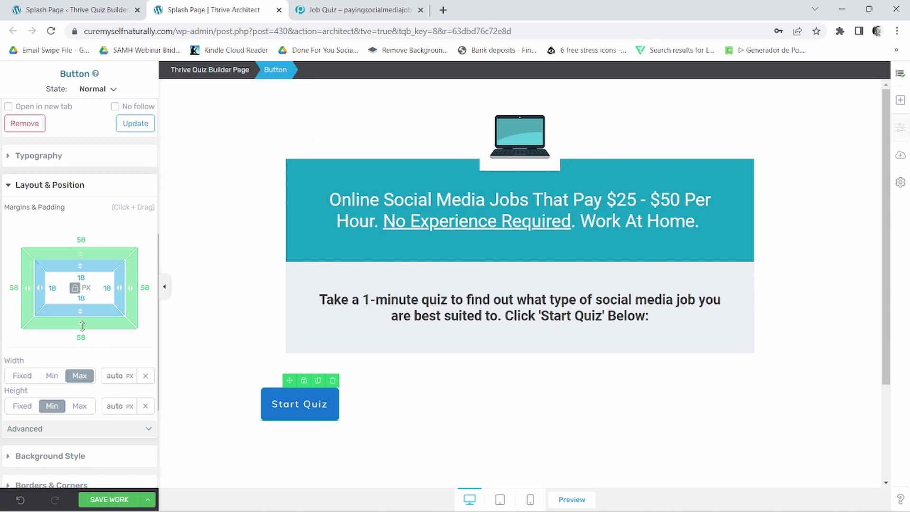
pyautogui.moveTo(75, 252); pyautogui.dragTo(87, 236)
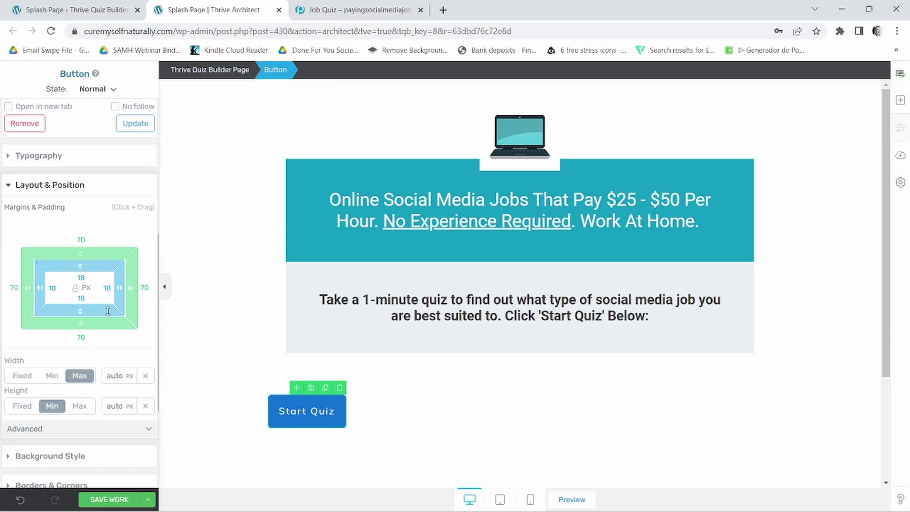
# Reset the Start Quiz button's right, left, top and bottom margins to 0.
pyautogui.write('0')
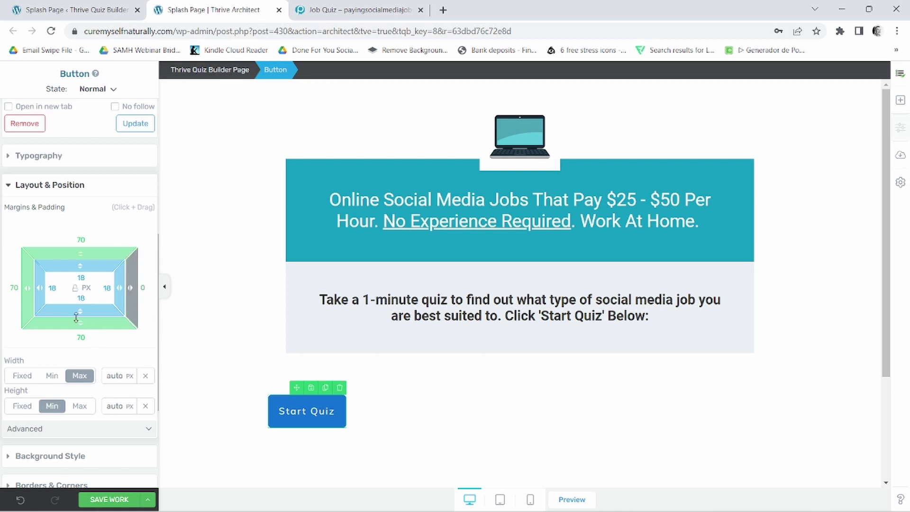
pyautogui.write('0')
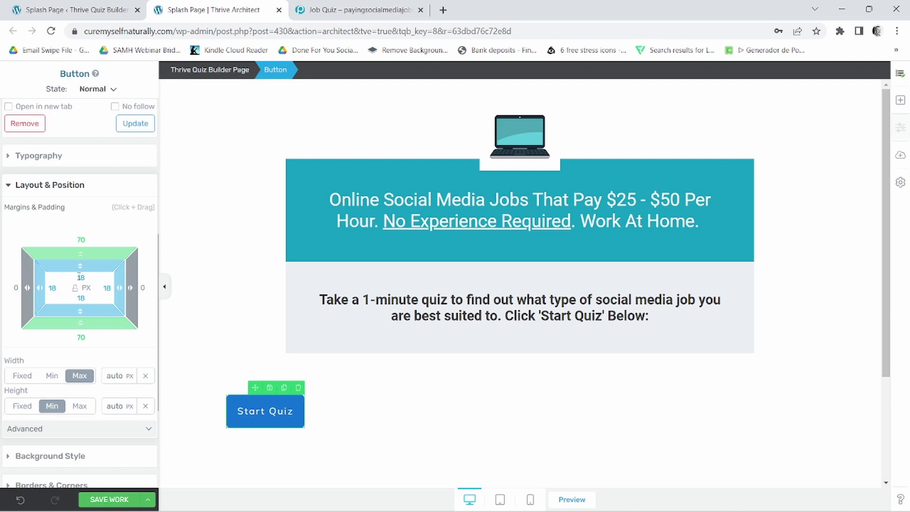
pyautogui.click(81, 241)
pyautogui.write('0')
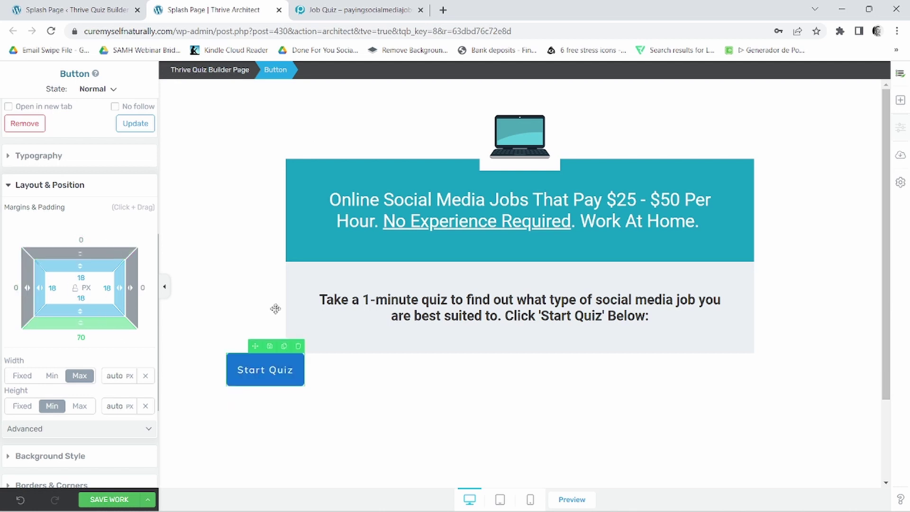
pyautogui.write('0')
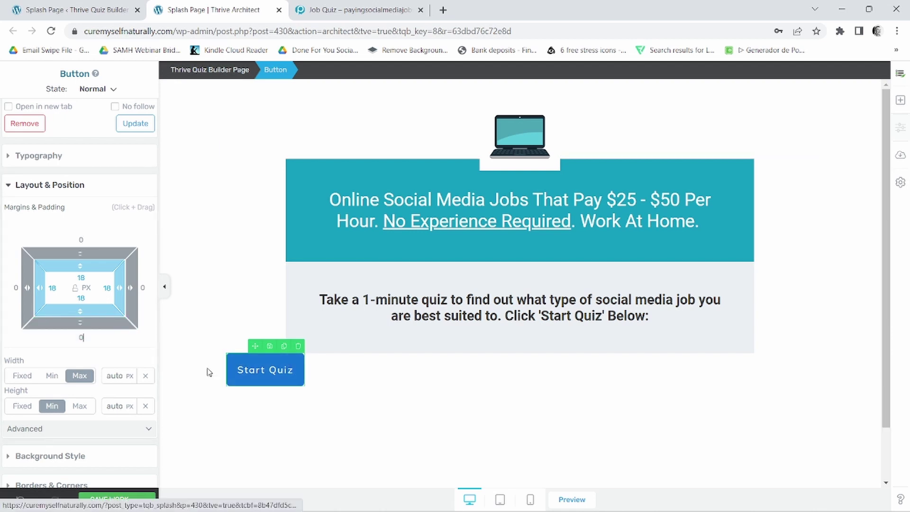
# Try right alignment for the Start Quiz button, settling on centre alignment.
pyautogui.scroll(4, 57, 326)
pyautogui.scroll(2, 65, 327)
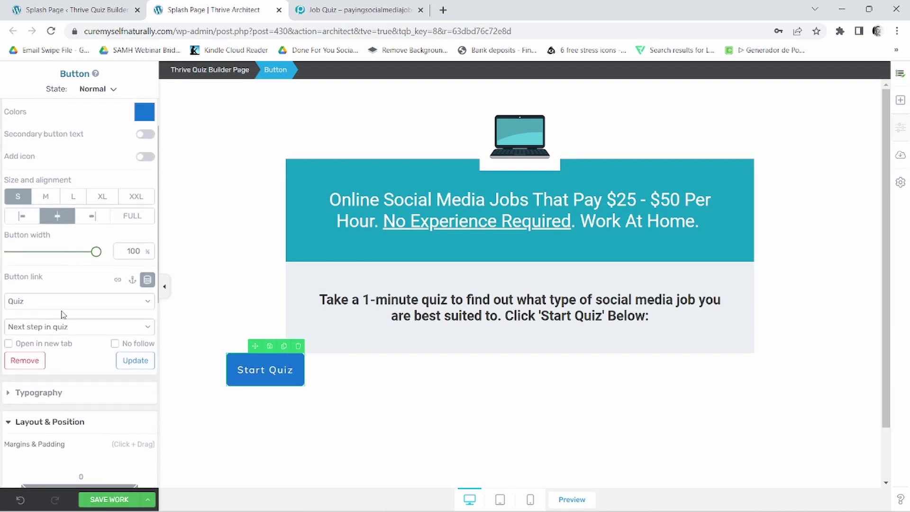
pyautogui.click(93, 219)
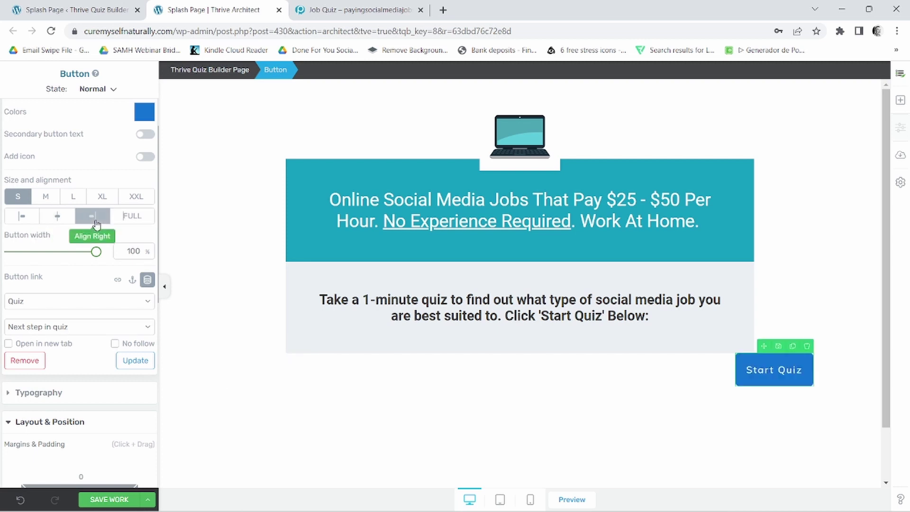
pyautogui.click(53, 217)
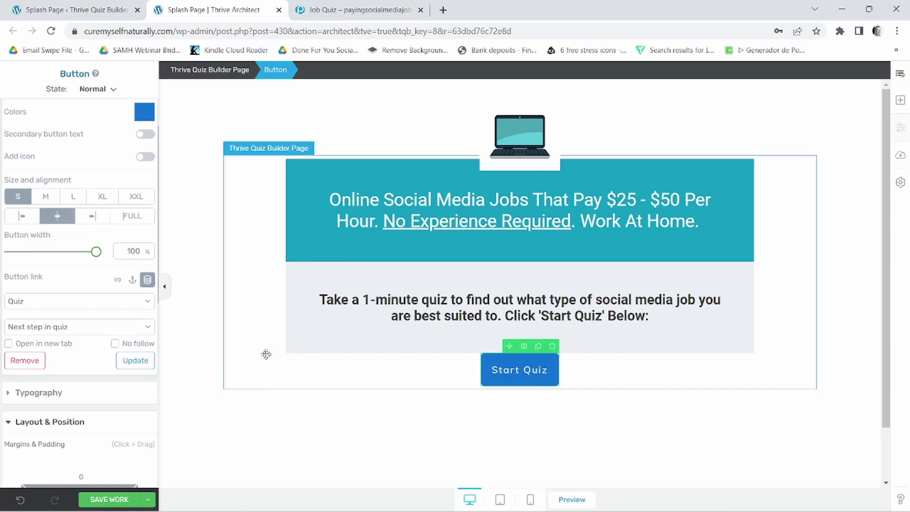
# Give the Start Quiz button a negative top margin of about -38 px so it overlaps the subheadline block.
pyautogui.scroll(-1, 18, 402)
pyautogui.scroll(-3, 18, 402)
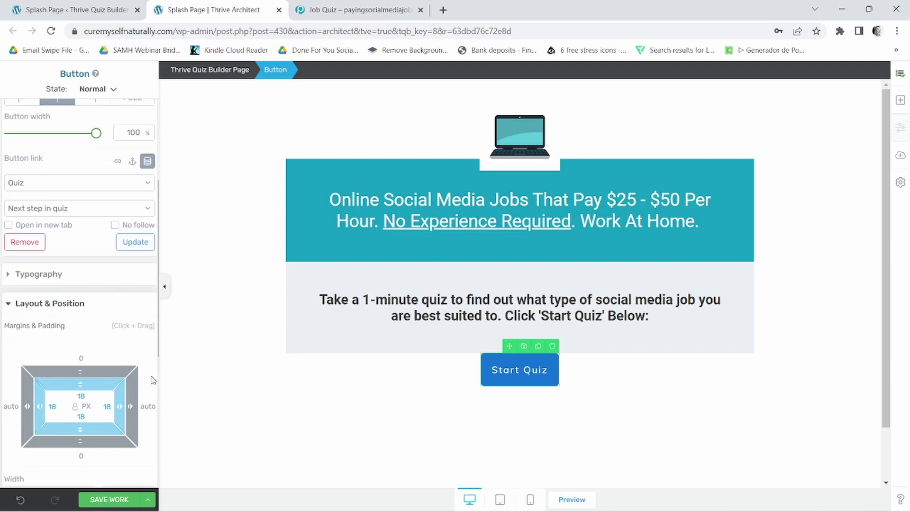
pyautogui.moveTo(80, 312); pyautogui.dragTo(90, 357)
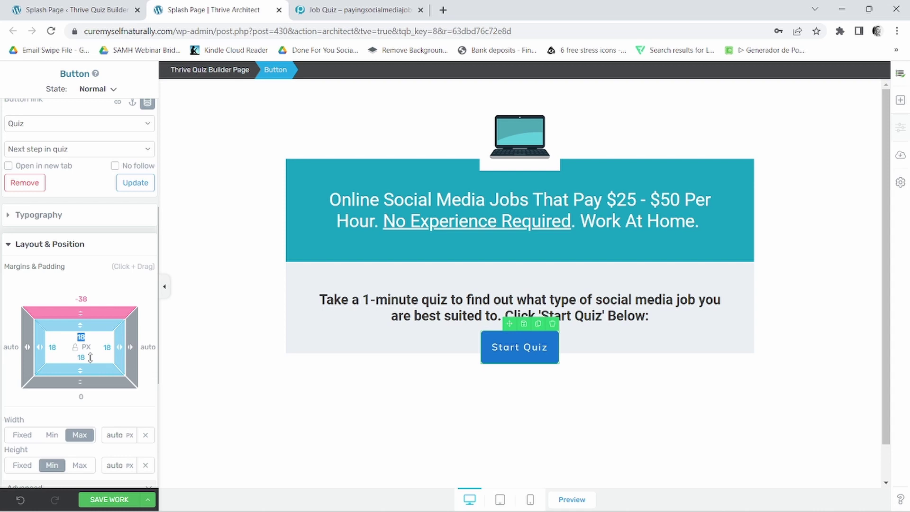
# Set the subheadline block's bottom padding to about 50 px and its bottom margin to about -15 px.
pyautogui.click(656, 338)
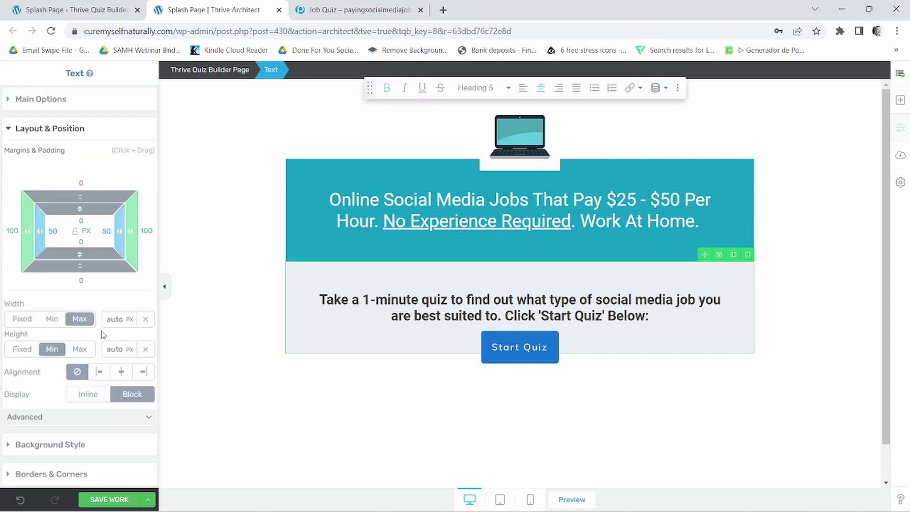
pyautogui.moveTo(85, 268); pyautogui.dragTo(83, 251)
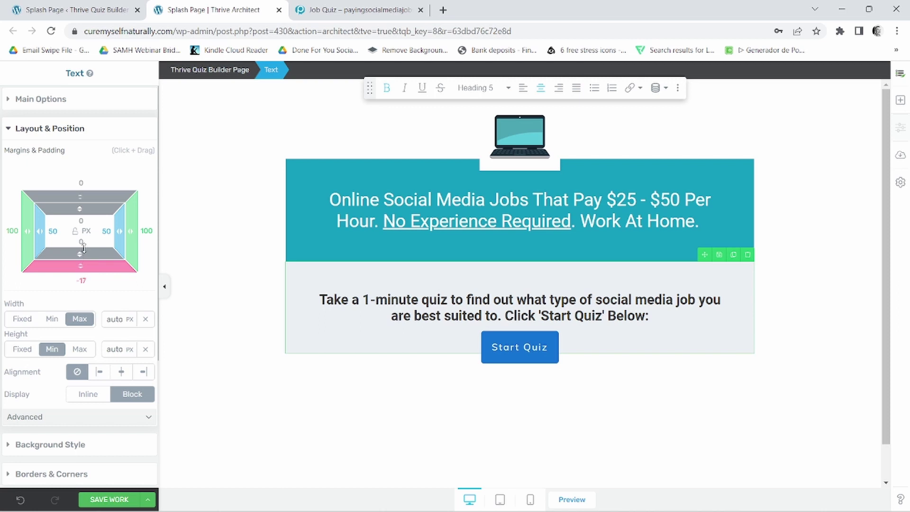
pyautogui.moveTo(78, 196)
pyautogui.mouseDown()
pyautogui.moveTo(86, 186)
pyautogui.moveTo(94, 198)
pyautogui.mouseUp()
pyautogui.moveTo(79, 254); pyautogui.dragTo(93, 193)
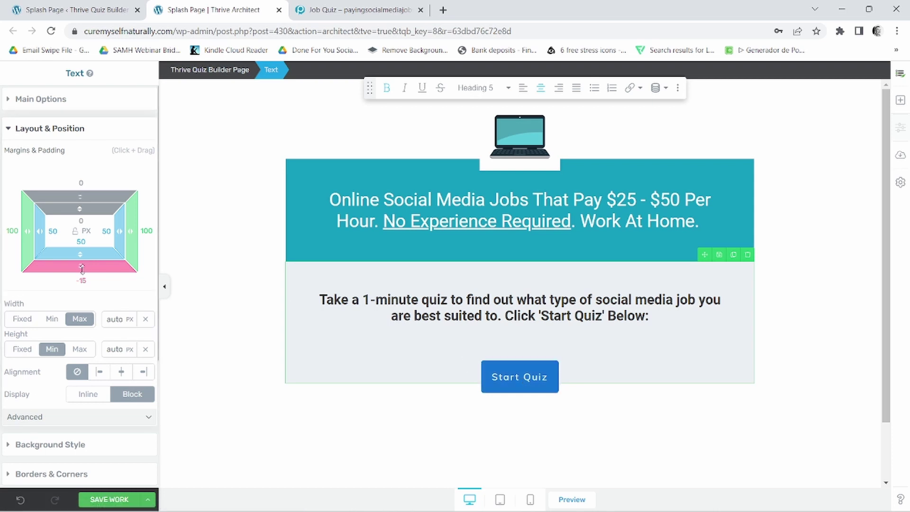
pyautogui.moveTo(82, 269); pyautogui.dragTo(79, 248)
pyautogui.moveTo(90, 195); pyautogui.dragTo(91, 195)
# Set the Start Quiz button's top margin to about -86 px so it sits directly under the subheadline text.
pyautogui.click(530, 378)
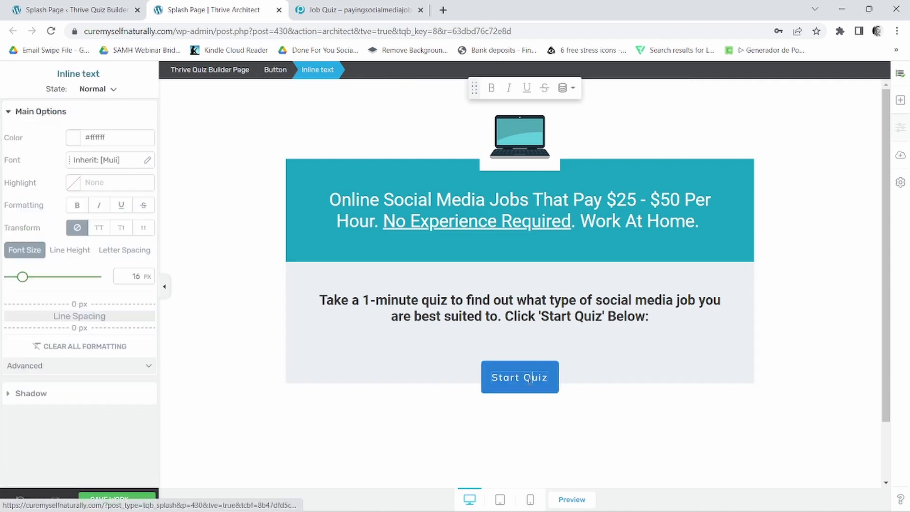
pyautogui.click(522, 378)
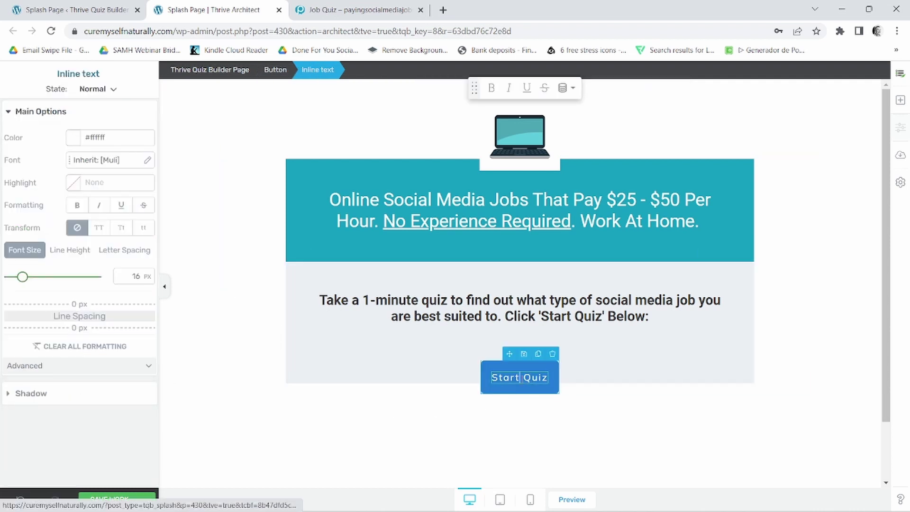
pyautogui.click(552, 381)
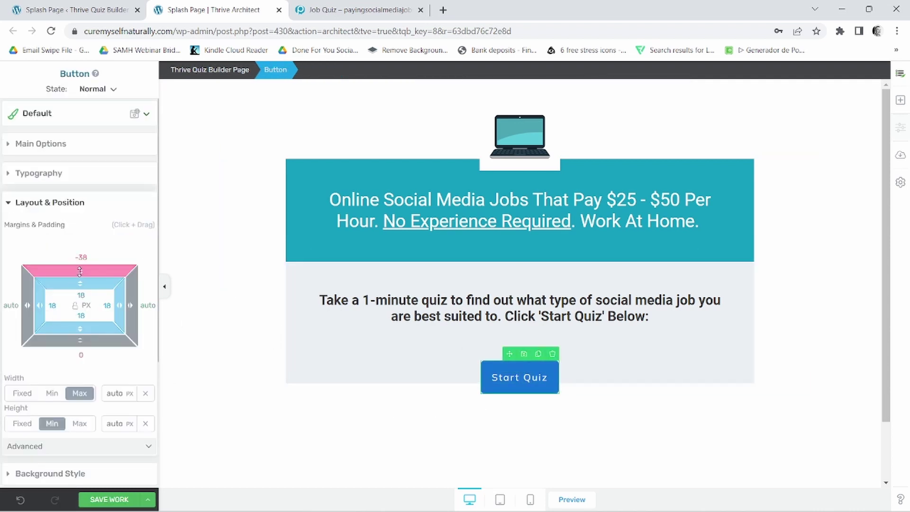
pyautogui.moveTo(81, 271); pyautogui.dragTo(110, 328)
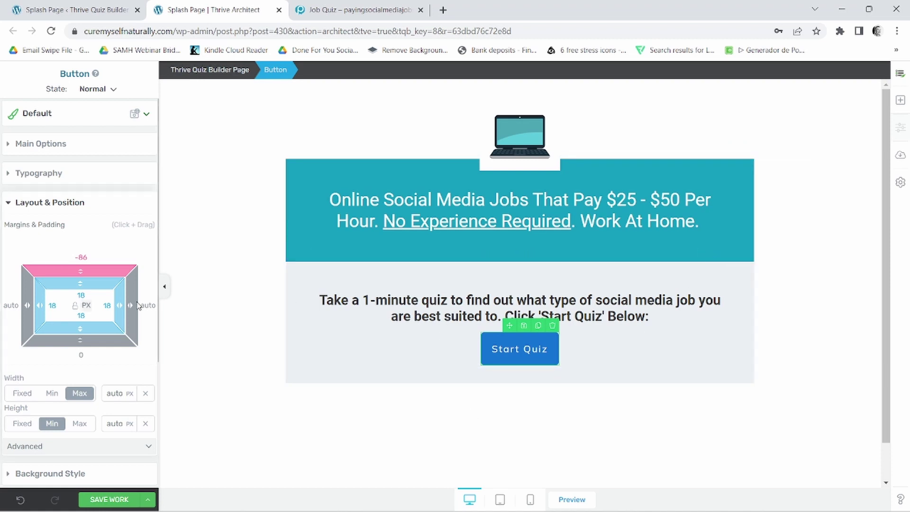
# Change the Start Quiz button's colour to a soft red (about #d66b5e) and save the splash page.
pyautogui.click(41, 144)
pyautogui.click(145, 171)
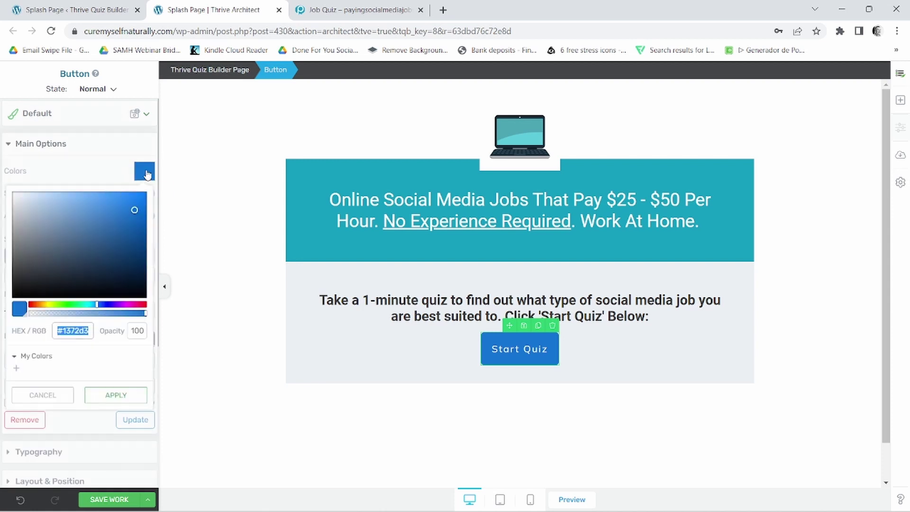
pyautogui.click(31, 305)
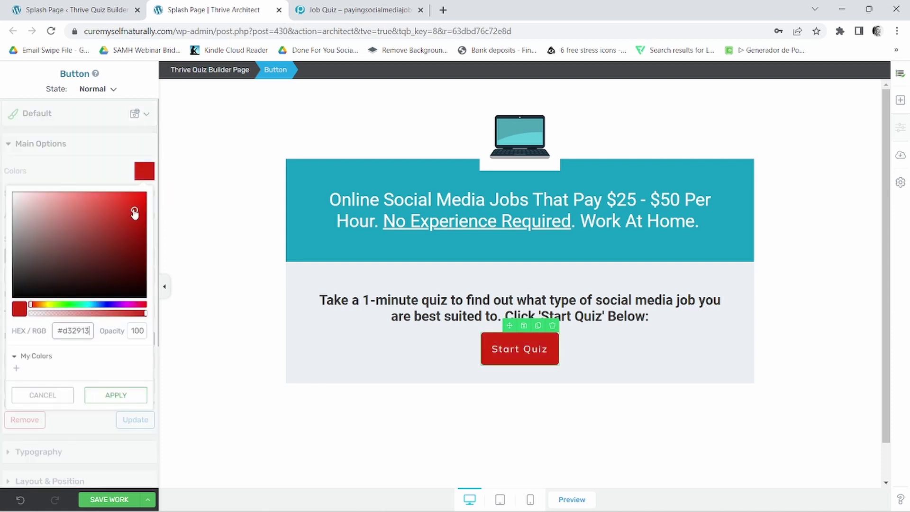
pyautogui.moveTo(134, 213); pyautogui.dragTo(89, 213)
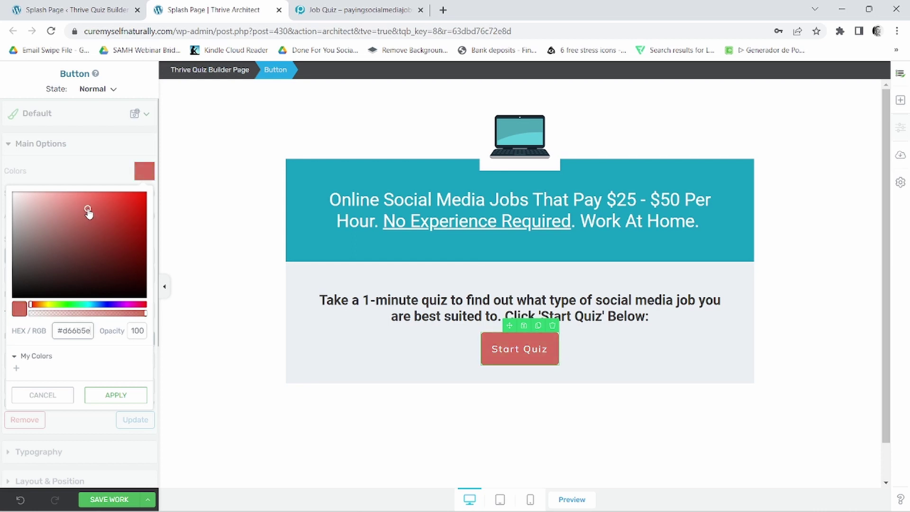
pyautogui.click(774, 321)
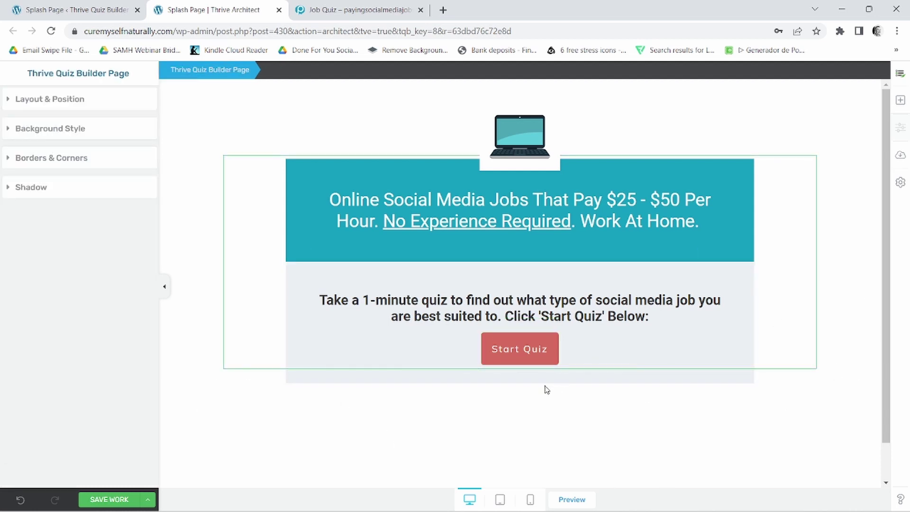
pyautogui.click(107, 503)
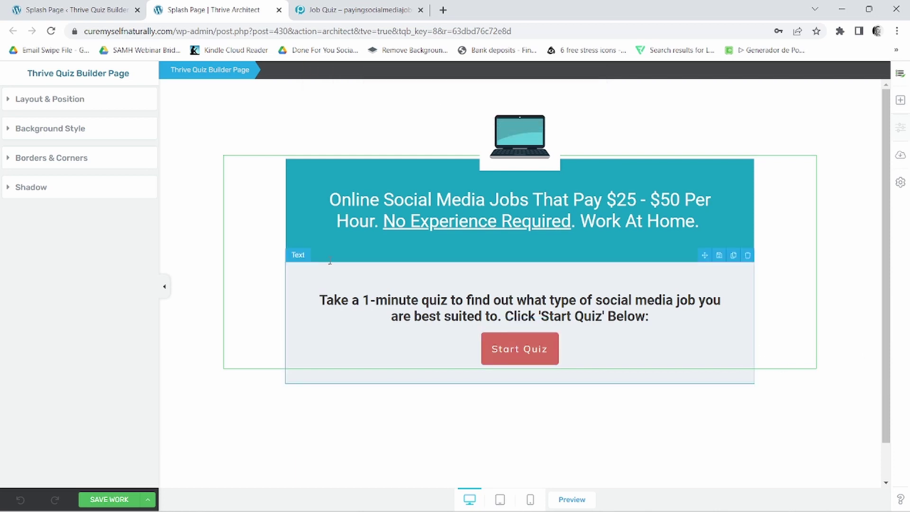
# Run through the payingsocialmediajobs.com job quiz, choosing Facebook as the favourite platform and a part-time job as the desired income.
pyautogui.click(106, 10)
pyautogui.click(364, 15)
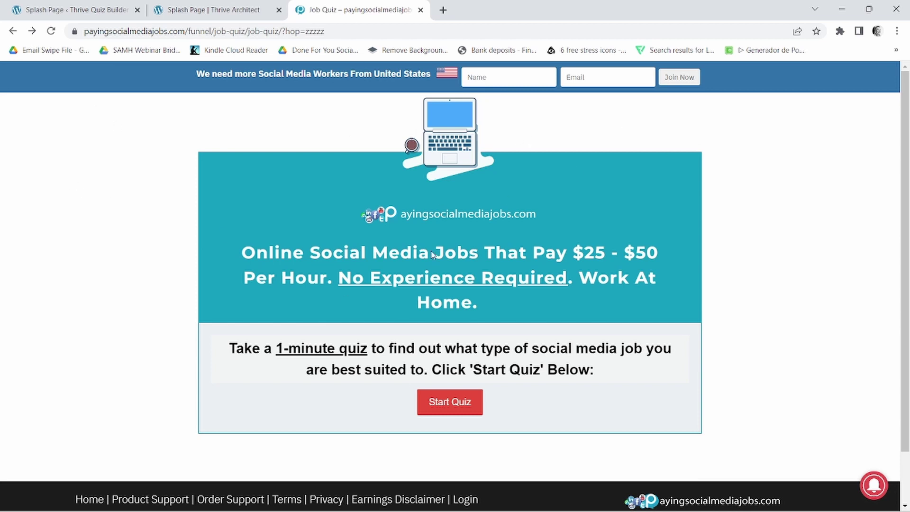
pyautogui.click(451, 407)
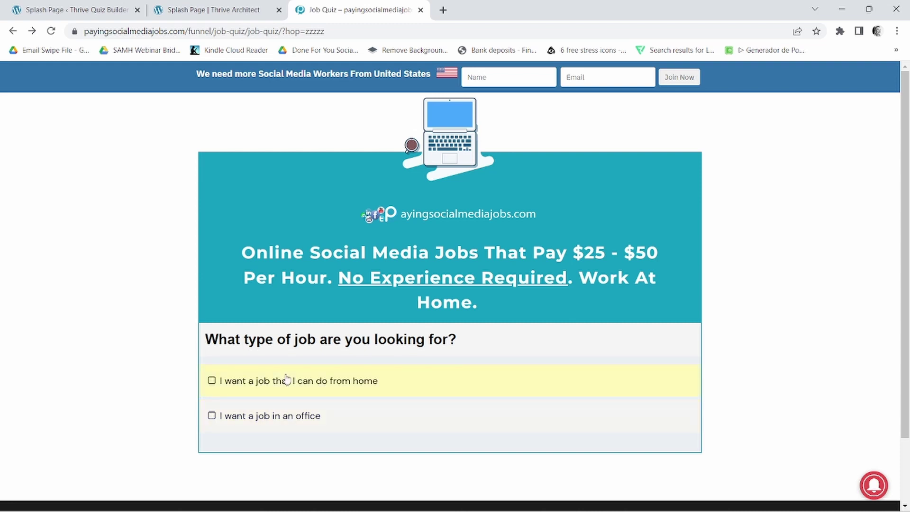
pyautogui.click(218, 416)
pyautogui.click(242, 385)
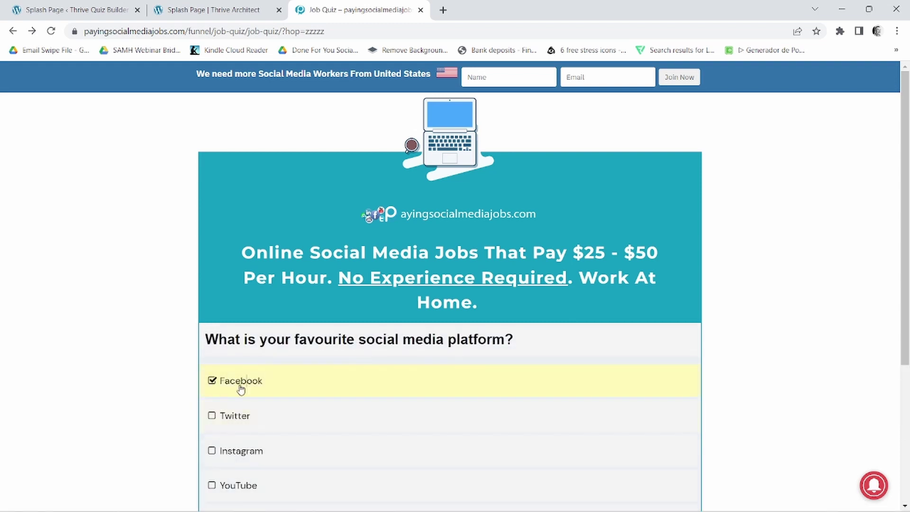
pyautogui.click(237, 419)
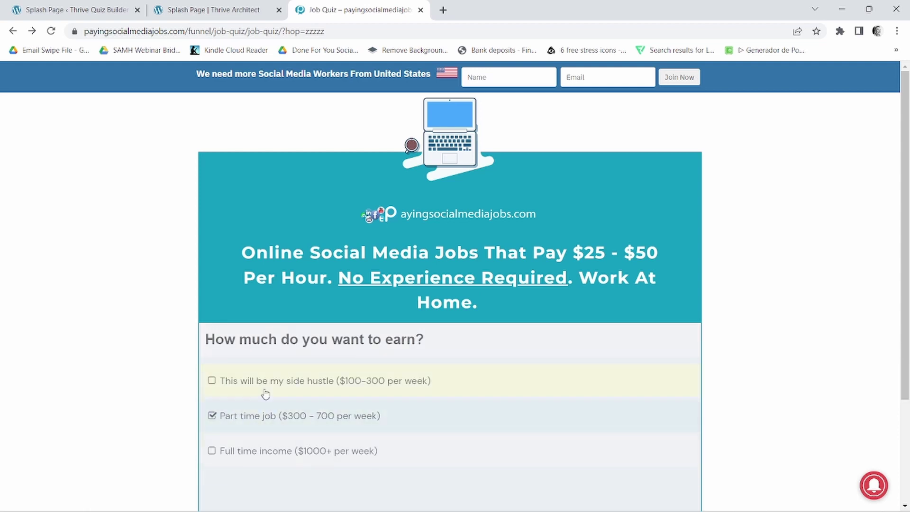
pyautogui.click(221, 392)
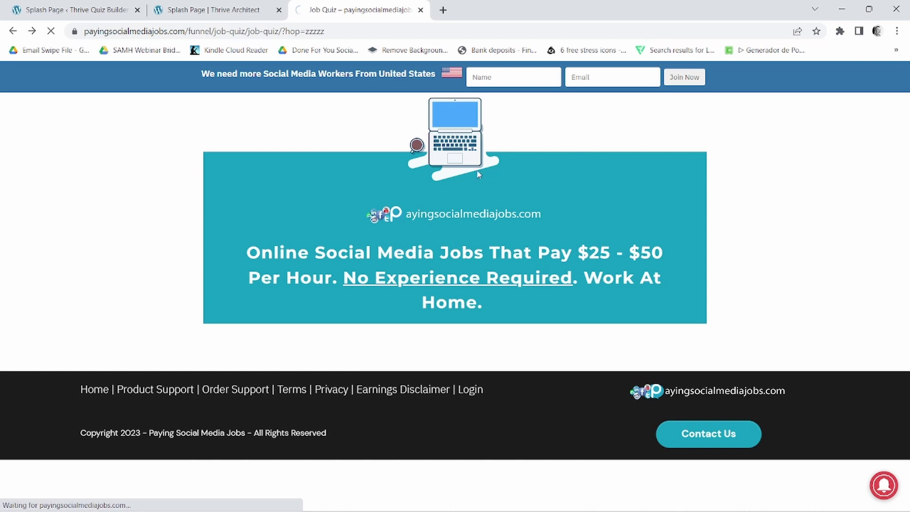
# Review the quiz's Facebook result page from the job description down to its get-started button.
pyautogui.scroll(-4, 540, 281)
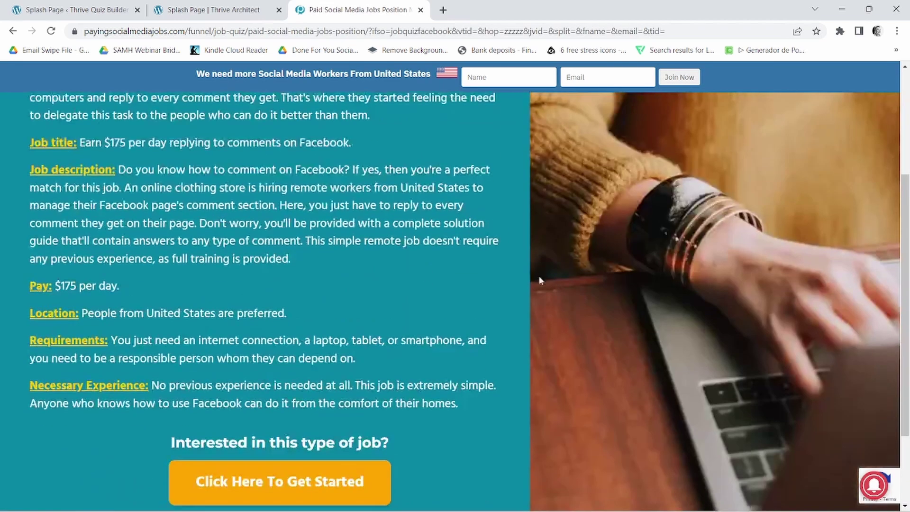
pyautogui.scroll(-1, 545, 298)
pyautogui.scroll(6, 557, 326)
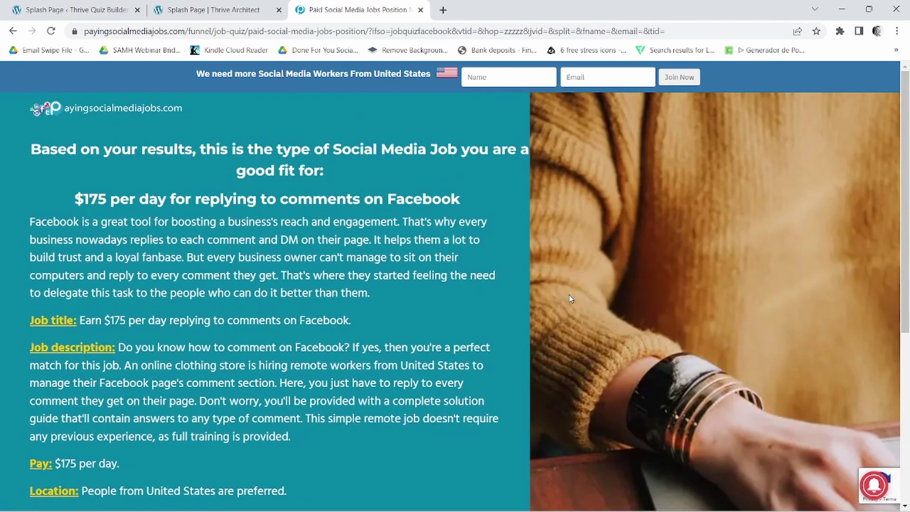
# Return to the splash page editor and save the splash page.
pyautogui.click(207, 7)
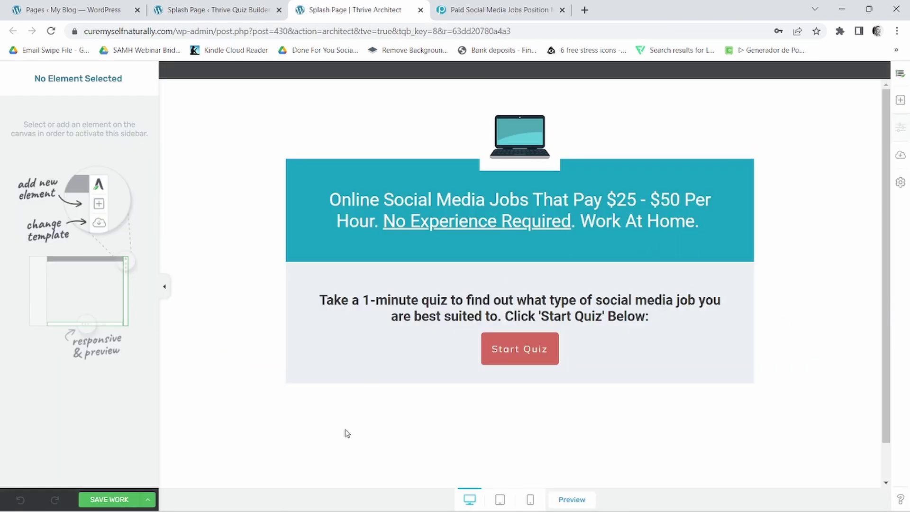
pyautogui.click(100, 504)
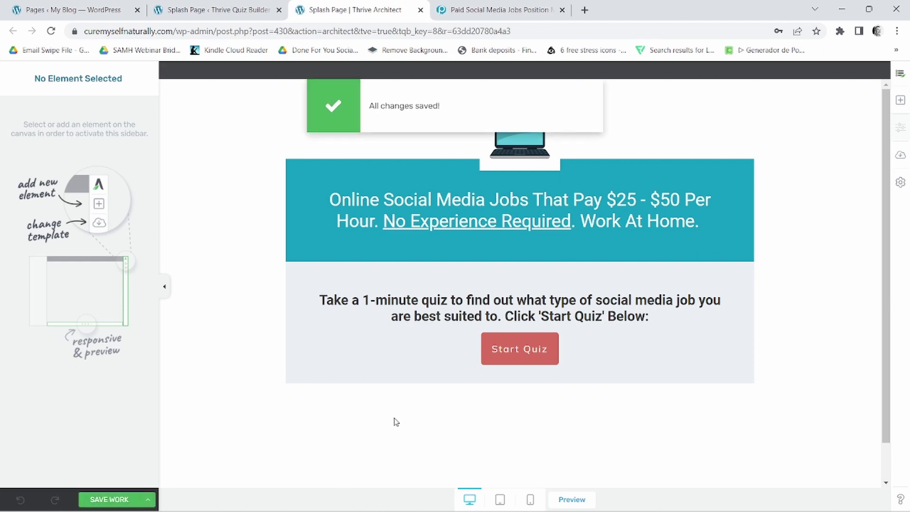
# Examine the layout and wording of the reference Facebook job result page as a model for the quiz's own result pages.
pyautogui.click(516, 10)
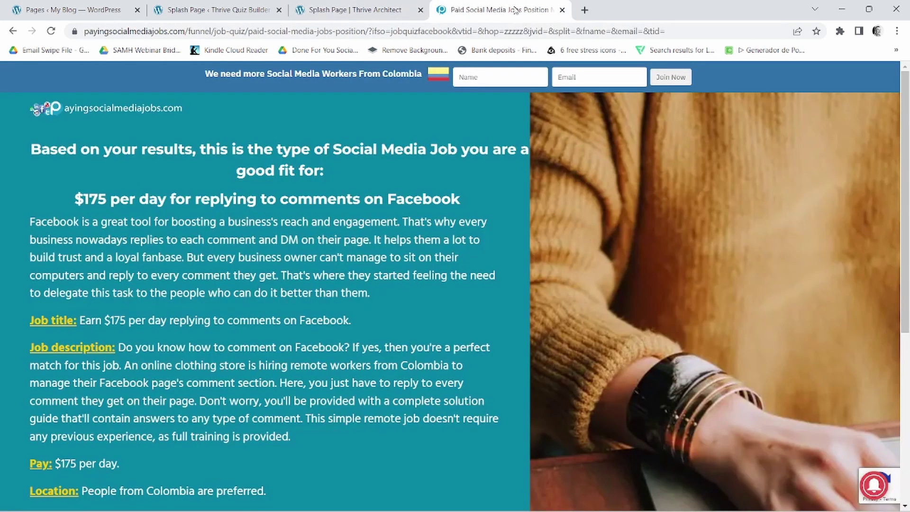
pyautogui.scroll(-4, 337, 296)
pyautogui.scroll(4, 346, 315)
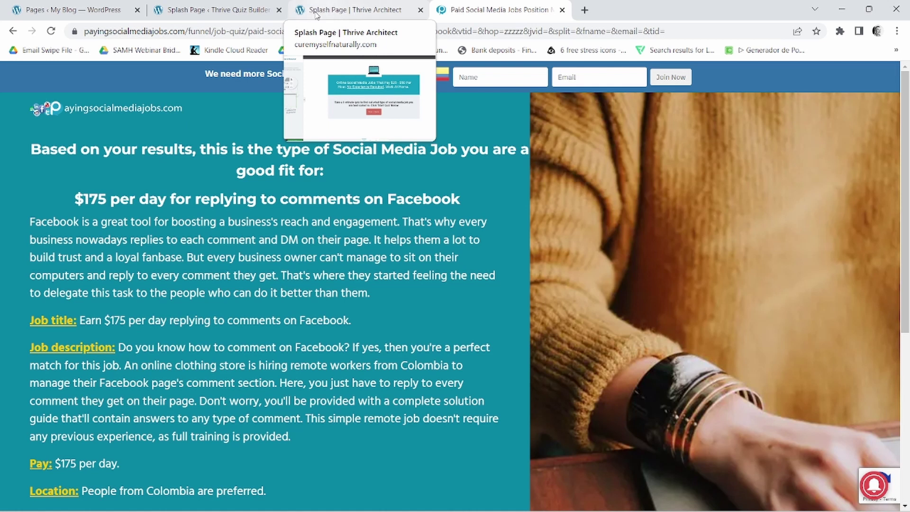
# Close the splash page editor and the Thrive Quiz Builder splash page overview.
pyautogui.click(359, 15)
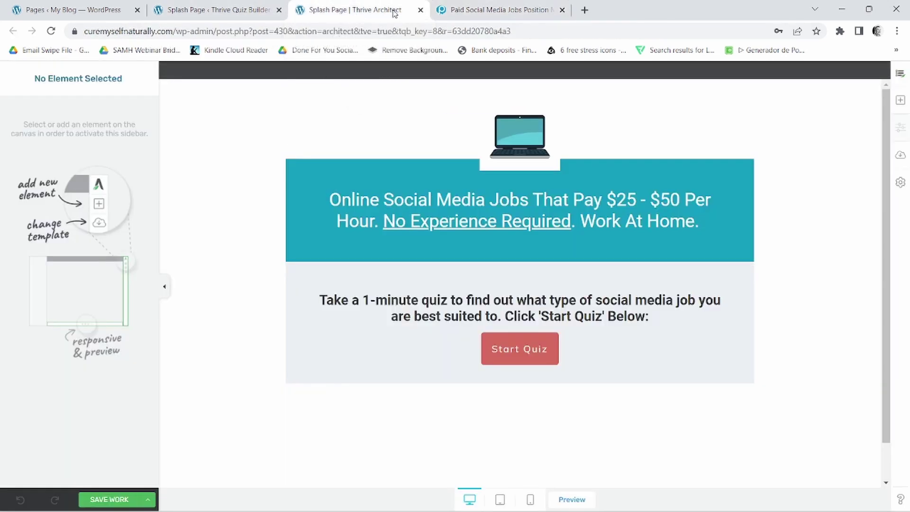
pyautogui.click(421, 10)
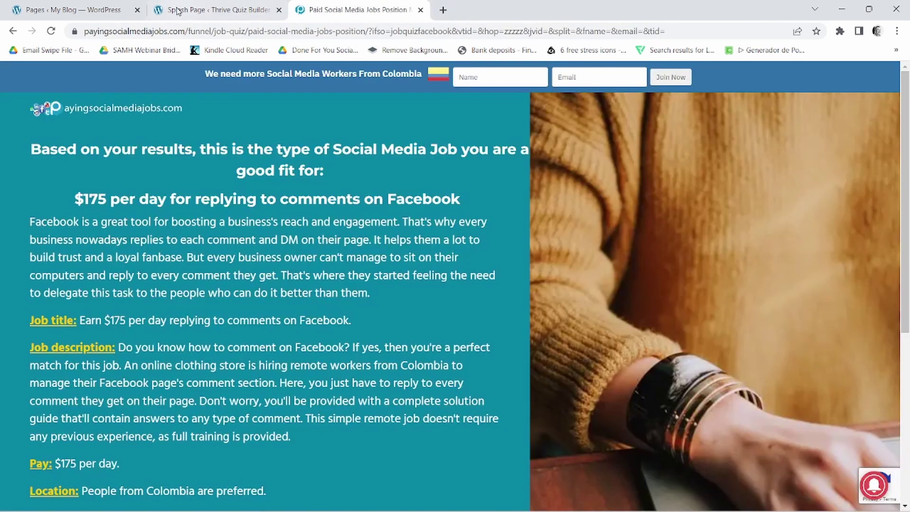
pyautogui.click(213, 6)
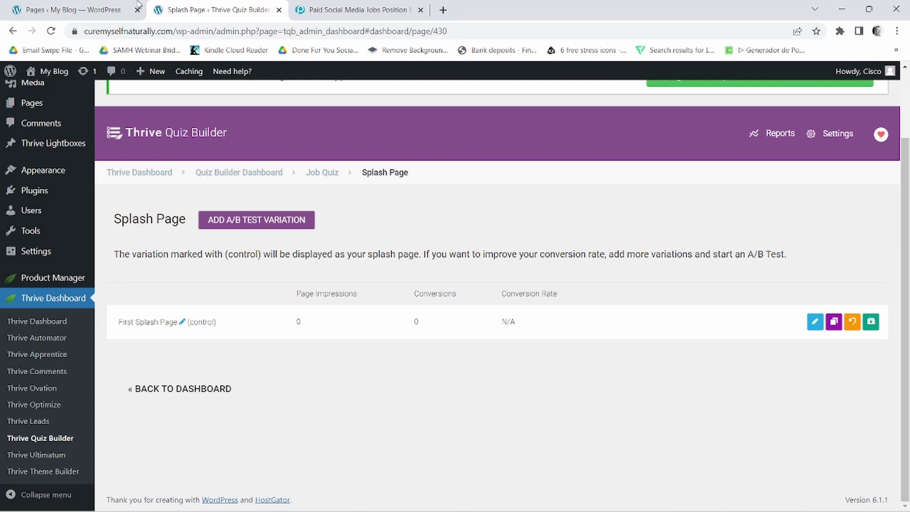
pyautogui.click(279, 10)
# Add a new WordPress page titled "YouTube".
pyautogui.click(97, 5)
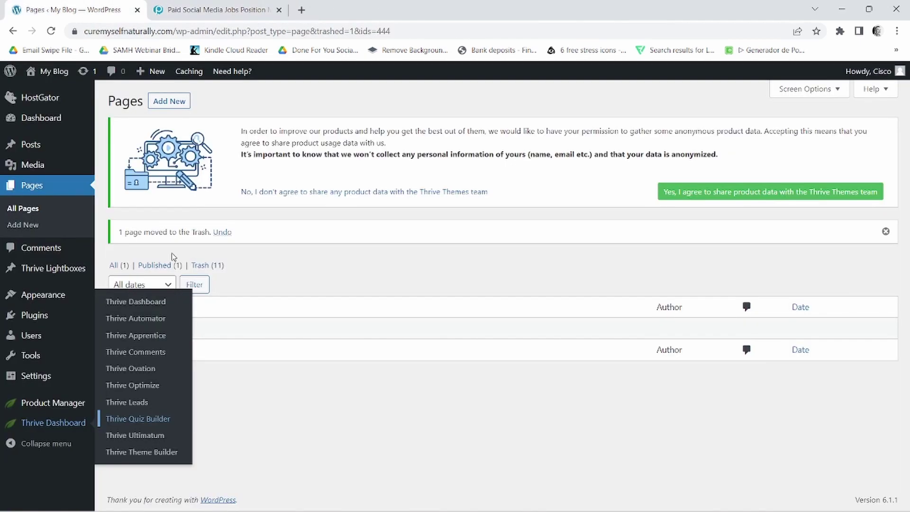
pyautogui.click(153, 102)
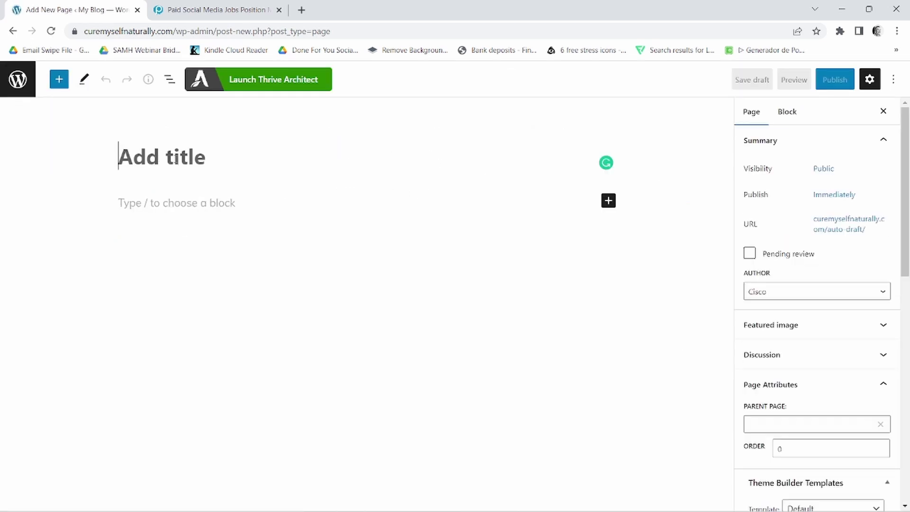
pyautogui.write('YouT')
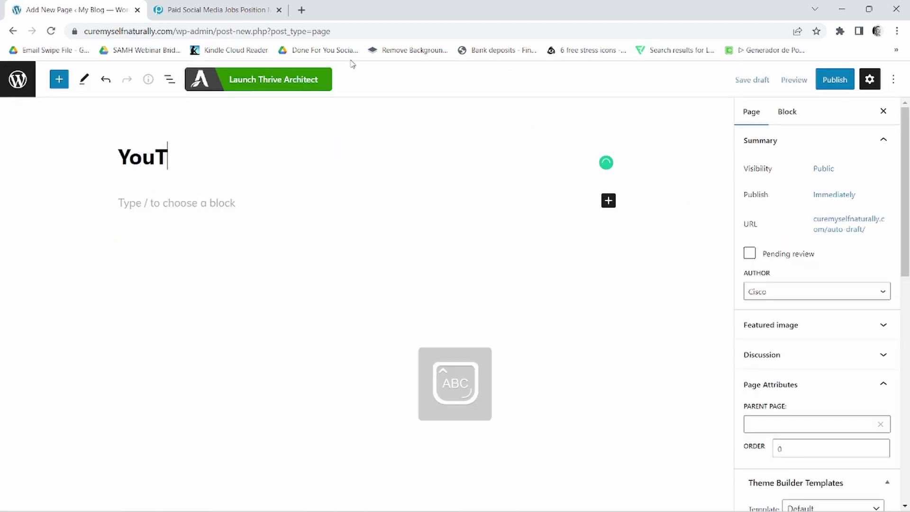
pyautogui.write('ube')
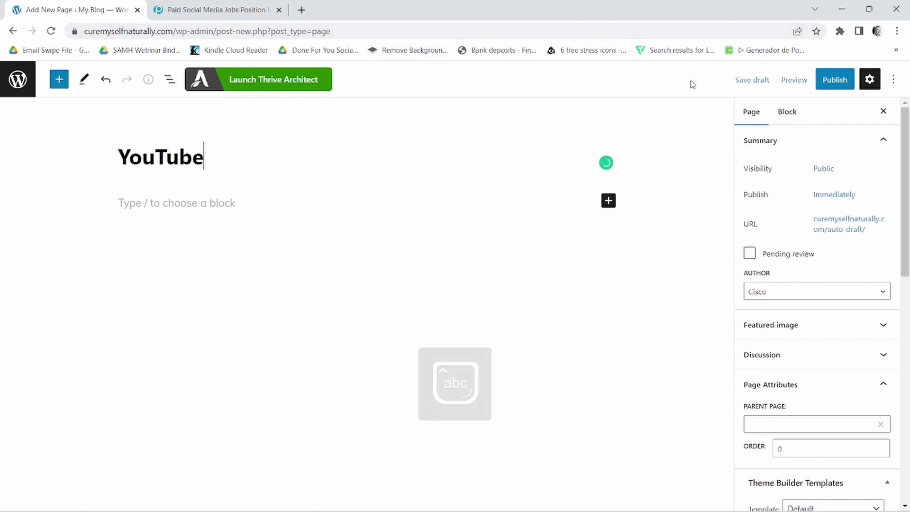
# Set the YouTube page's top, sidebar, bottom, header and footer section visibility to Hide in the Theme Builder settings.
pyautogui.scroll(-5, 900, 358)
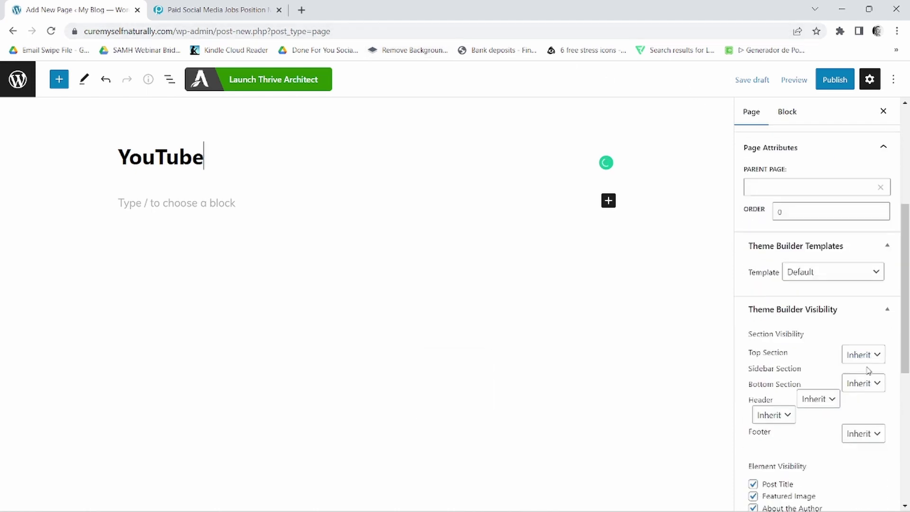
pyautogui.scroll(-1, 863, 350)
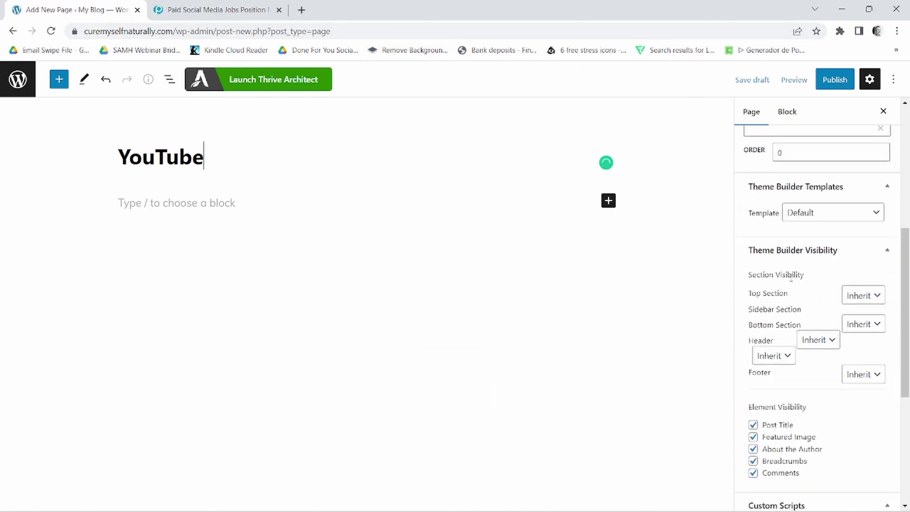
pyautogui.scroll(-2, 808, 282)
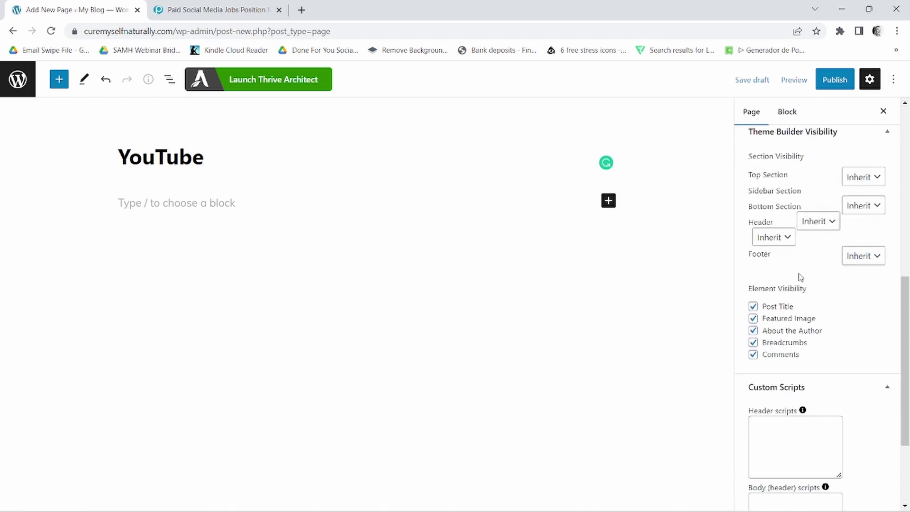
pyautogui.click(876, 184)
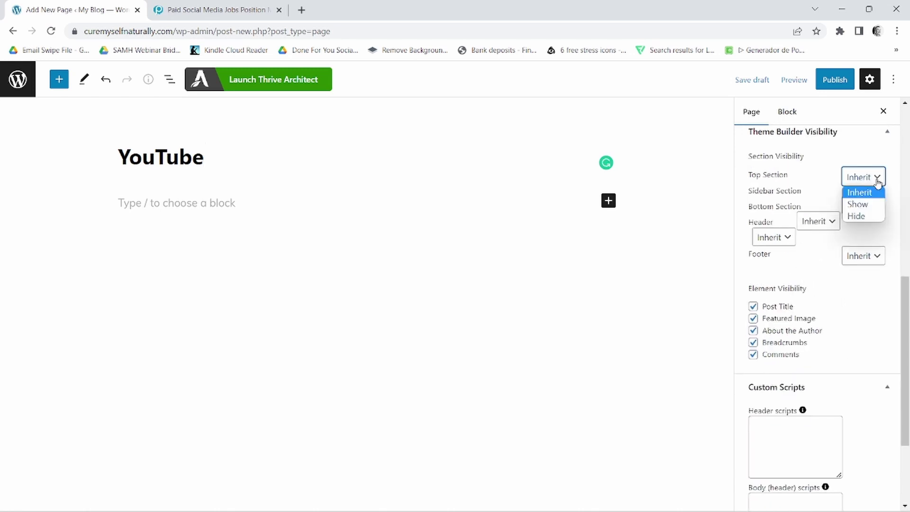
pyautogui.click(862, 217)
pyautogui.click(872, 205)
pyautogui.click(856, 244)
pyautogui.click(832, 223)
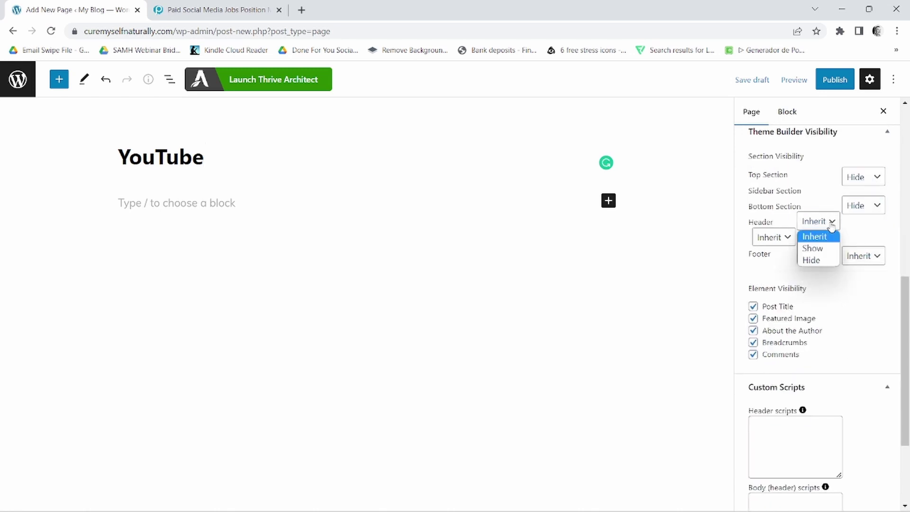
pyautogui.click(812, 259)
pyautogui.click(774, 237)
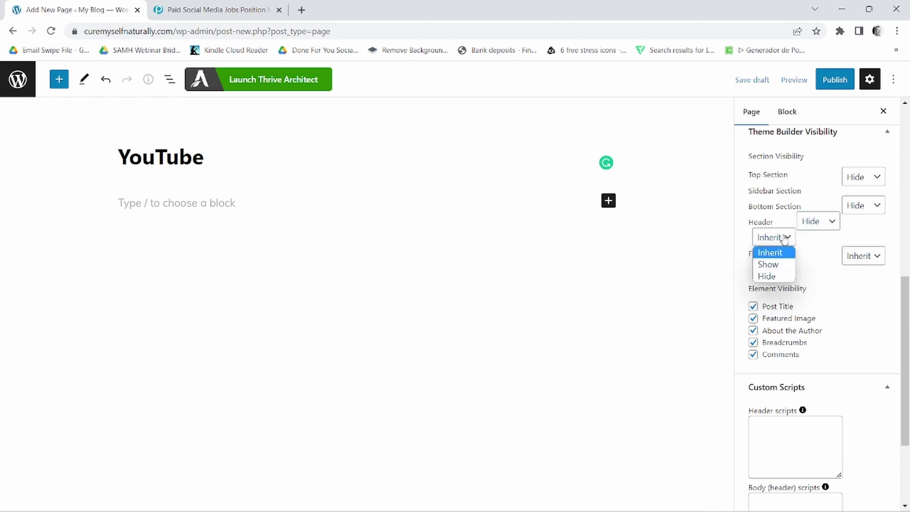
pyautogui.click(780, 281)
pyautogui.click(880, 257)
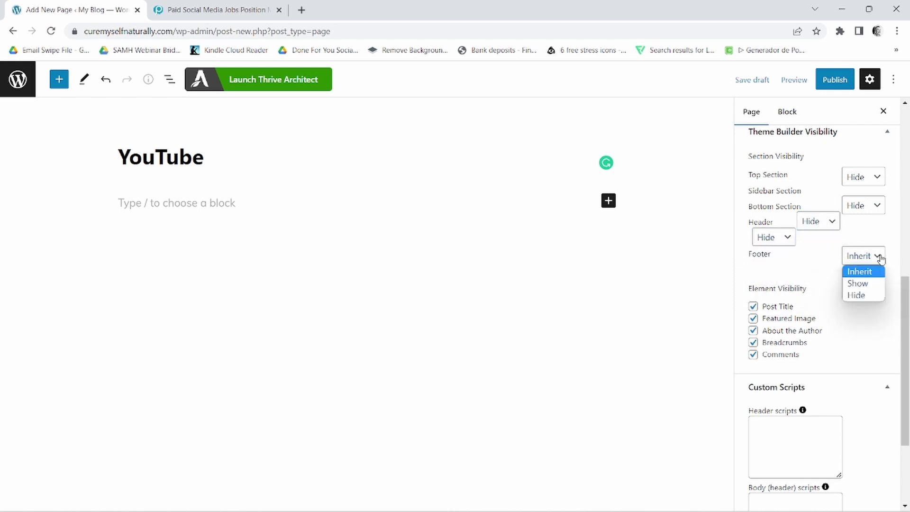
pyautogui.click(855, 296)
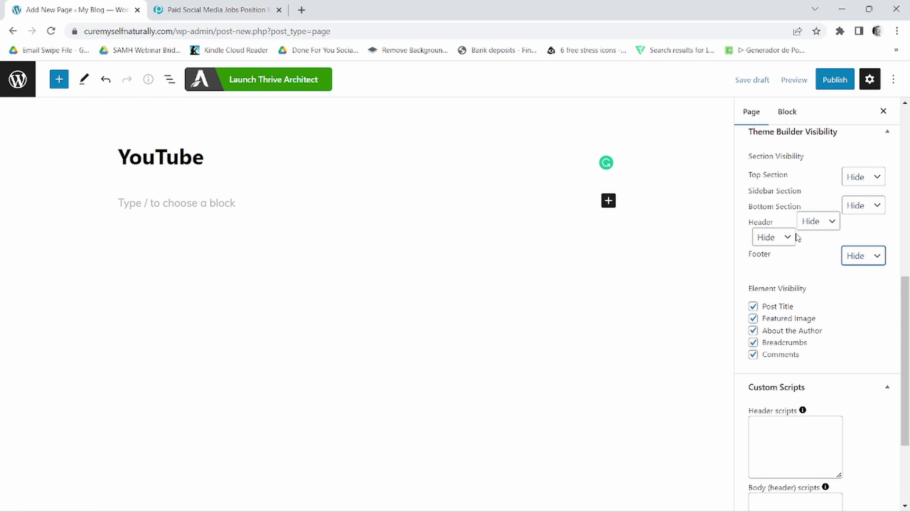
# Hide the post title, featured image, author box, breadcrumbs and comments on the YouTube page and publish it.
pyautogui.click(753, 307)
pyautogui.click(753, 318)
pyautogui.click(754, 330)
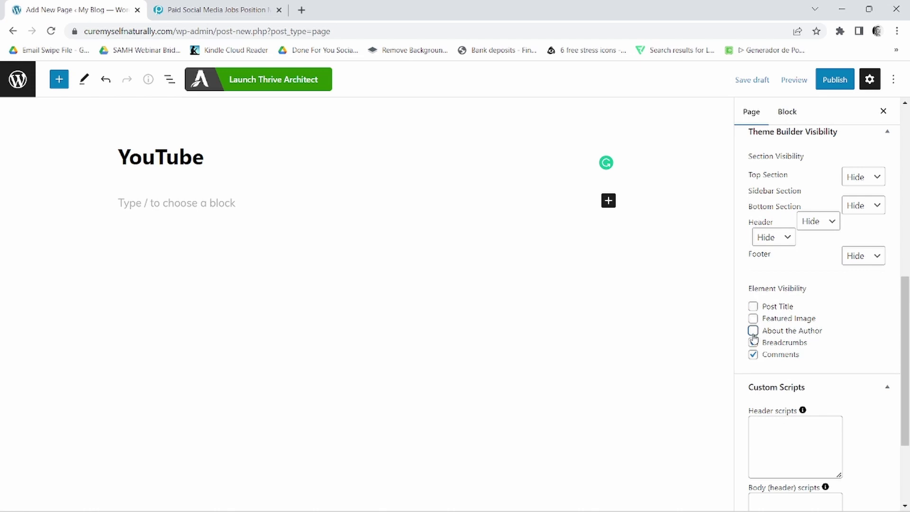
pyautogui.click(753, 342)
pyautogui.click(753, 355)
pyautogui.click(828, 85)
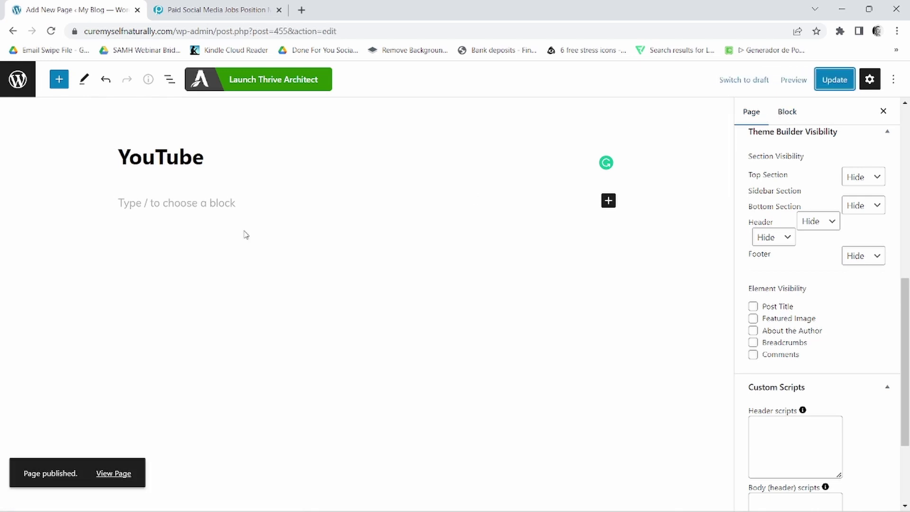
# Open the YouTube page in Thrive Architect as a standalone Blank Page with Header and Footer.
pyautogui.click(266, 79)
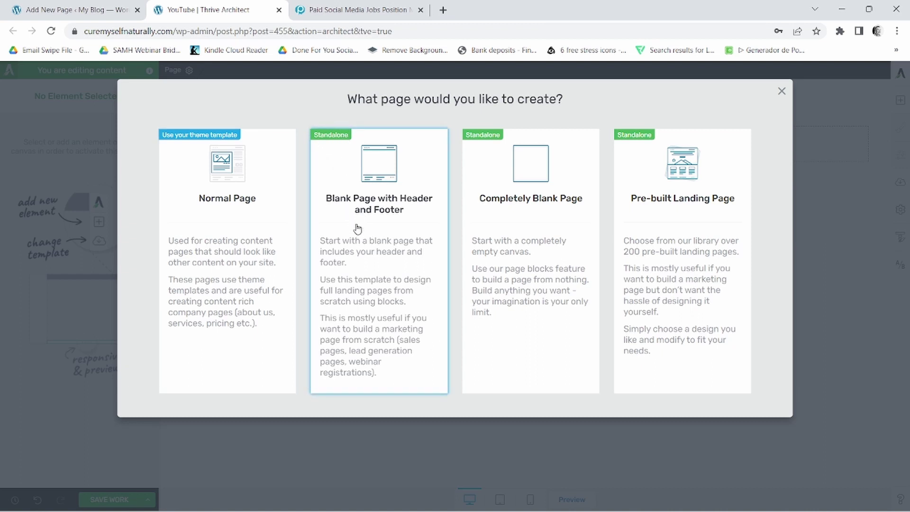
pyautogui.click(396, 251)
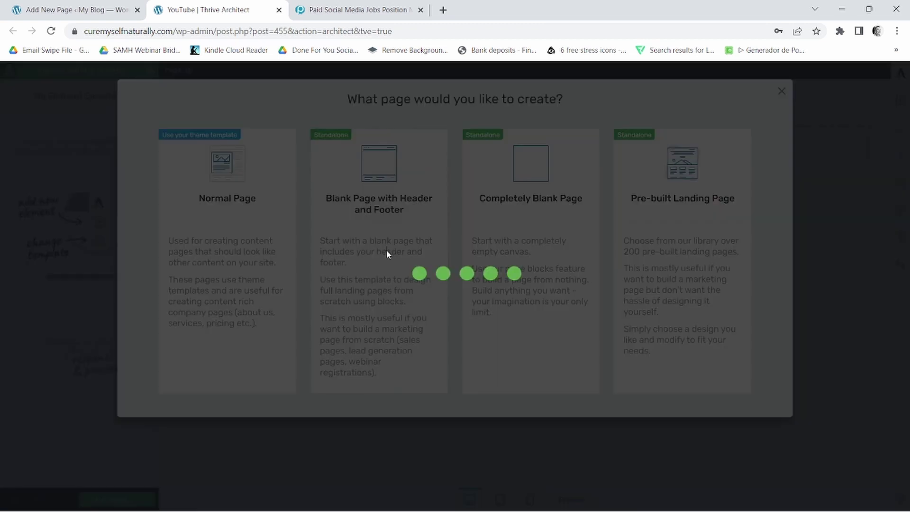
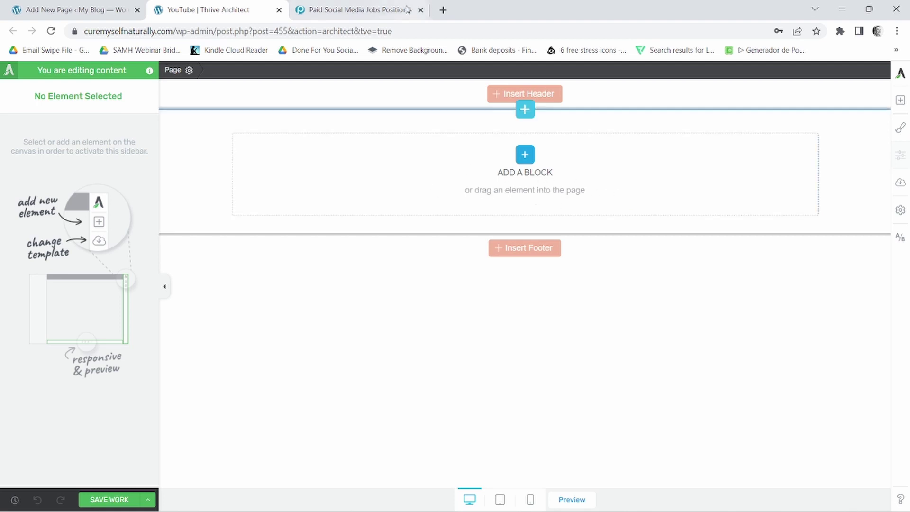
pyautogui.hotkey('ctrl', 'Tab')
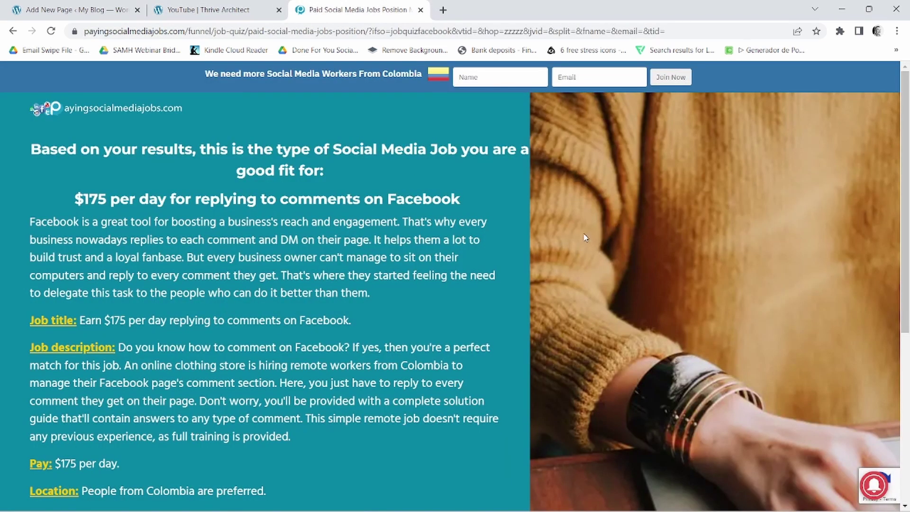
pyautogui.hotkey('ctrl', 'shift', 'Tab')
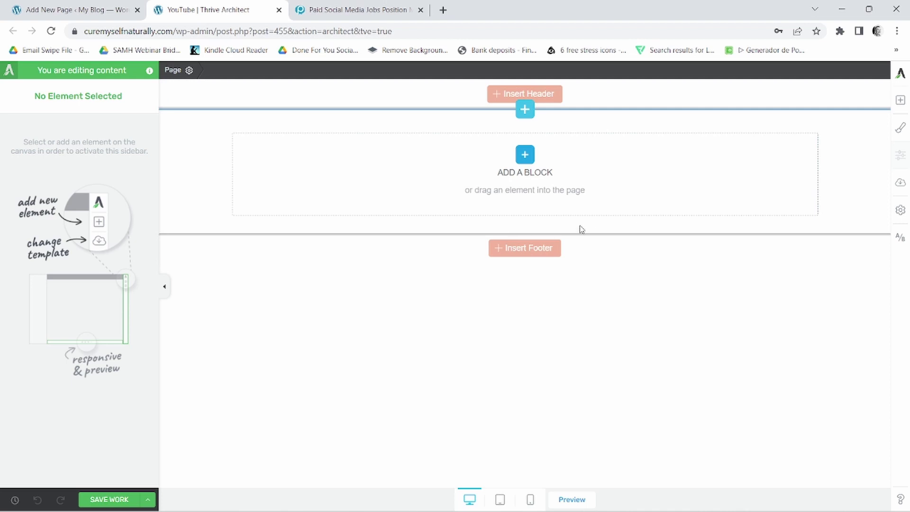
# Start inserting a page header and check the opt-in bar on the reference Facebook job result page.
pyautogui.click(527, 93)
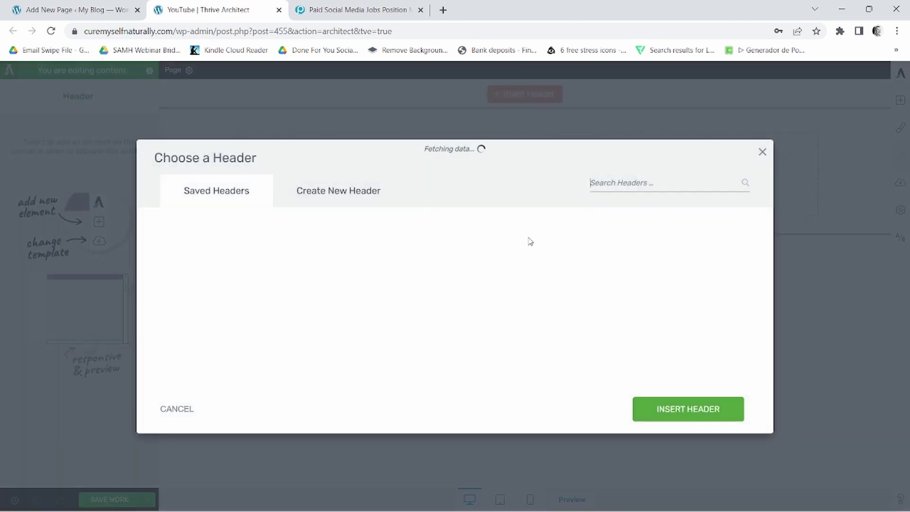
pyautogui.click(360, 6)
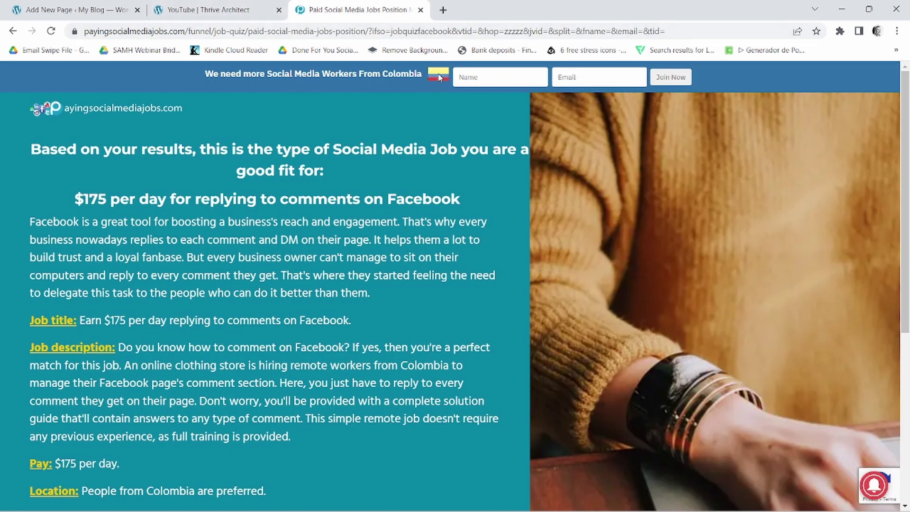
pyautogui.click(572, 498)
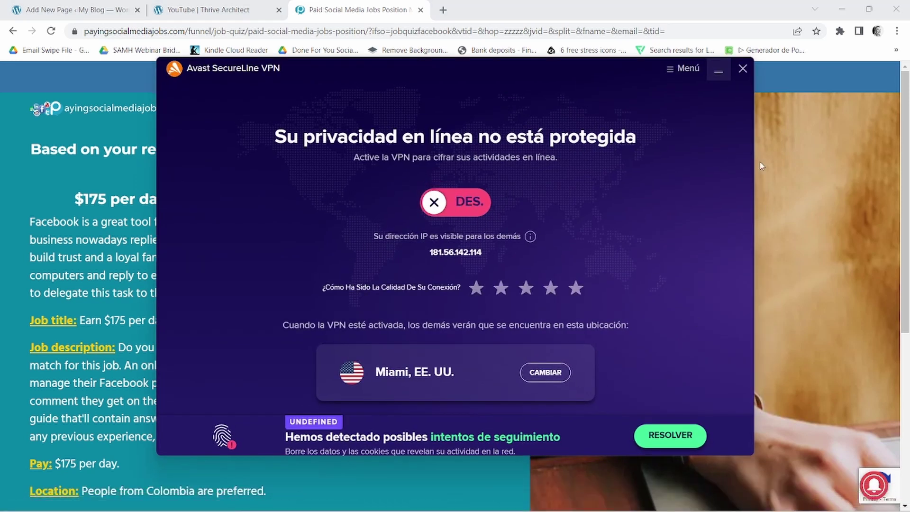
pyautogui.click(804, 144)
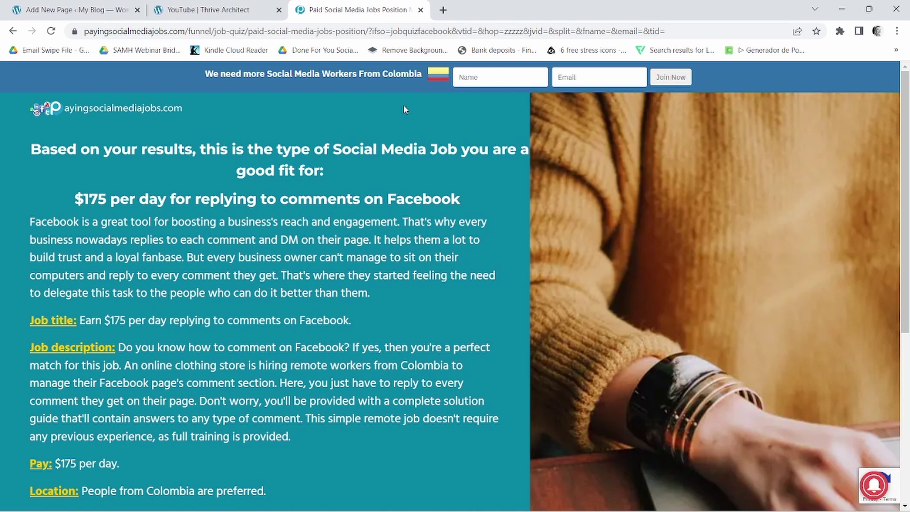
pyautogui.click(114, 9)
pyautogui.click(228, 11)
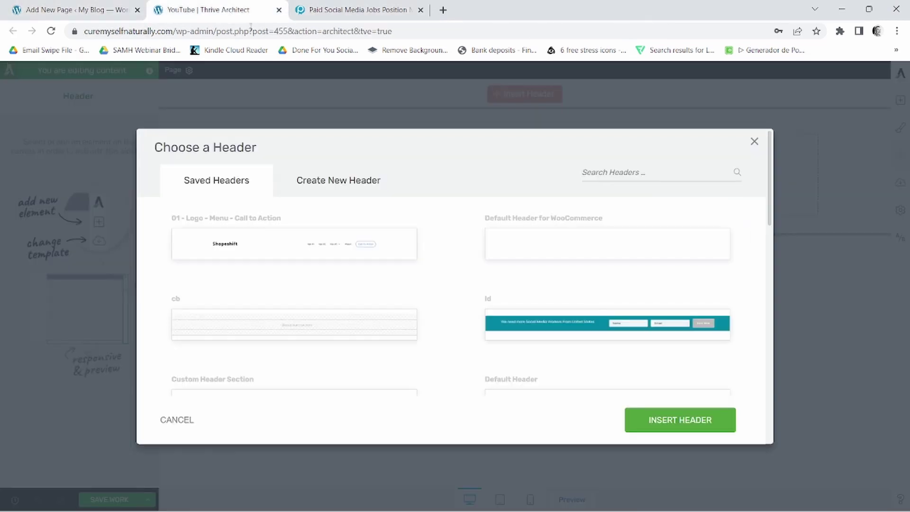
# Choose the Blank Header template as the base for a new header.
pyautogui.scroll(-3, 305, 341)
pyautogui.scroll(4, 321, 346)
pyautogui.click(320, 182)
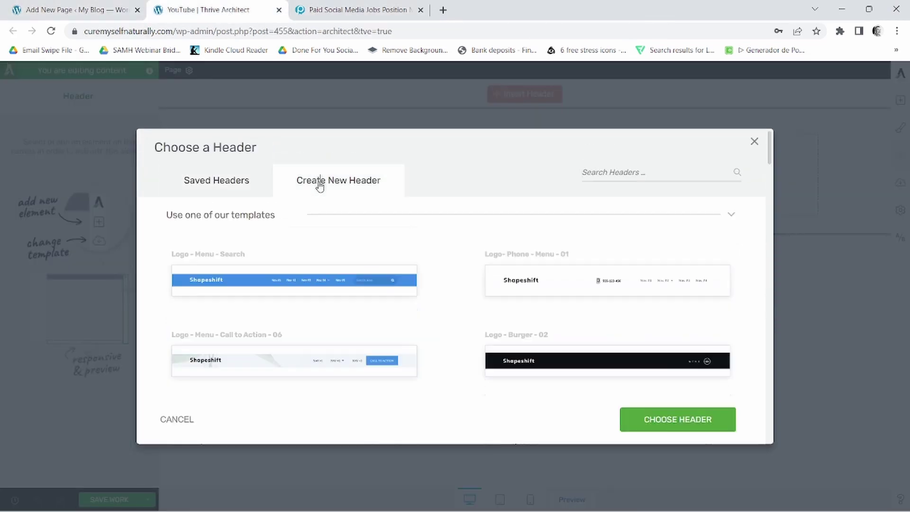
pyautogui.scroll(-10, 304, 327)
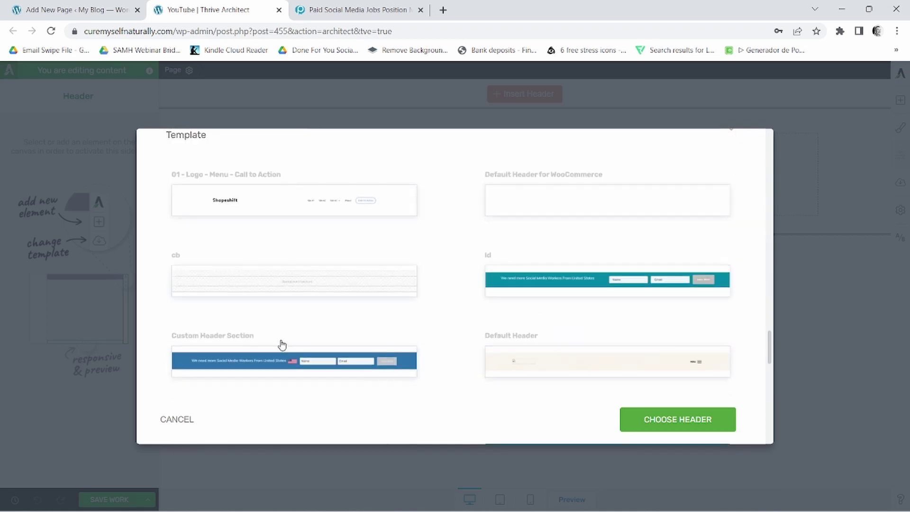
pyautogui.scroll(3, 284, 342)
pyautogui.scroll(-3, 289, 344)
pyautogui.scroll(4, 256, 296)
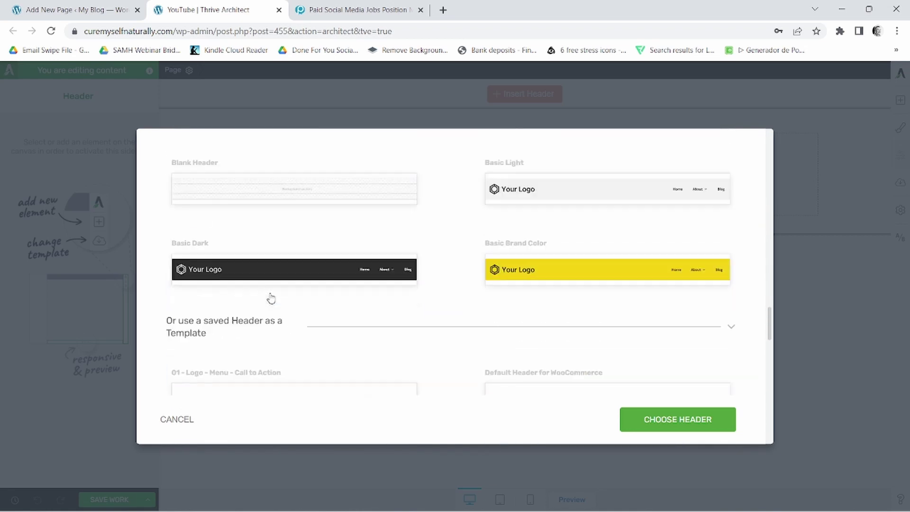
pyautogui.scroll(2, 271, 299)
pyautogui.click(259, 290)
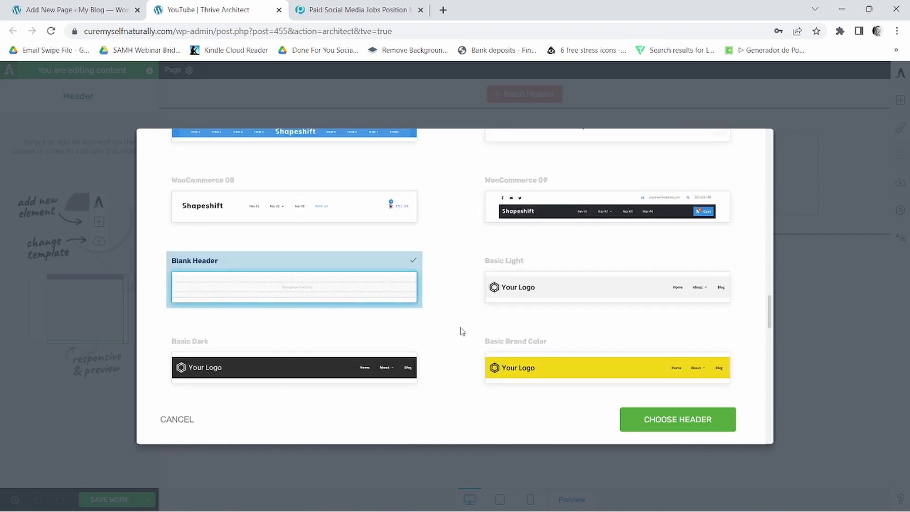
pyautogui.click(673, 420)
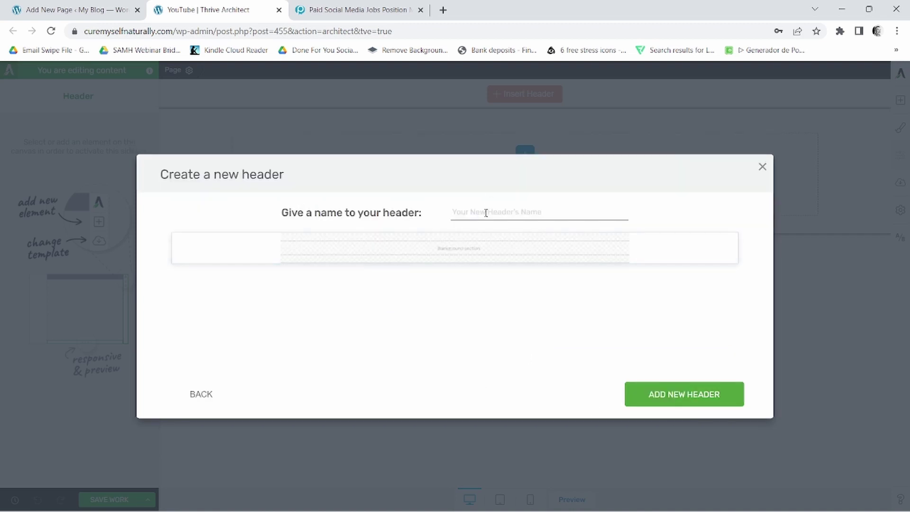
# Name the new header "Main H" and add it to the page.
pyautogui.write('Ma')
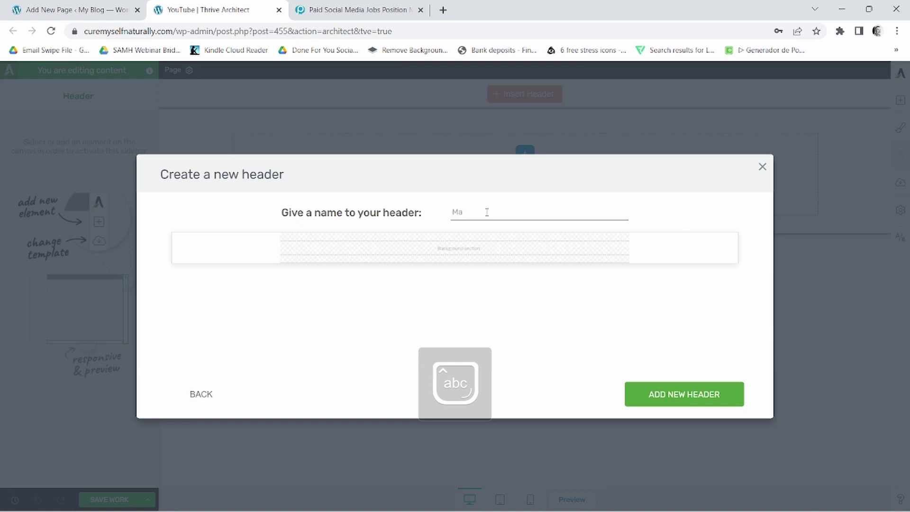
pyautogui.write('in H')
pyautogui.click(676, 402)
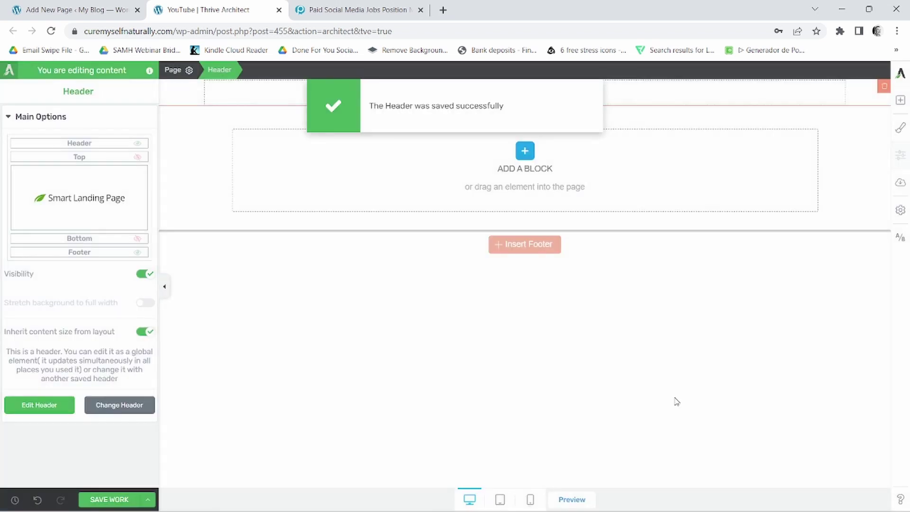
# Edit the header and add a Columns element with three equal 1/3 columns.
pyautogui.click(39, 407)
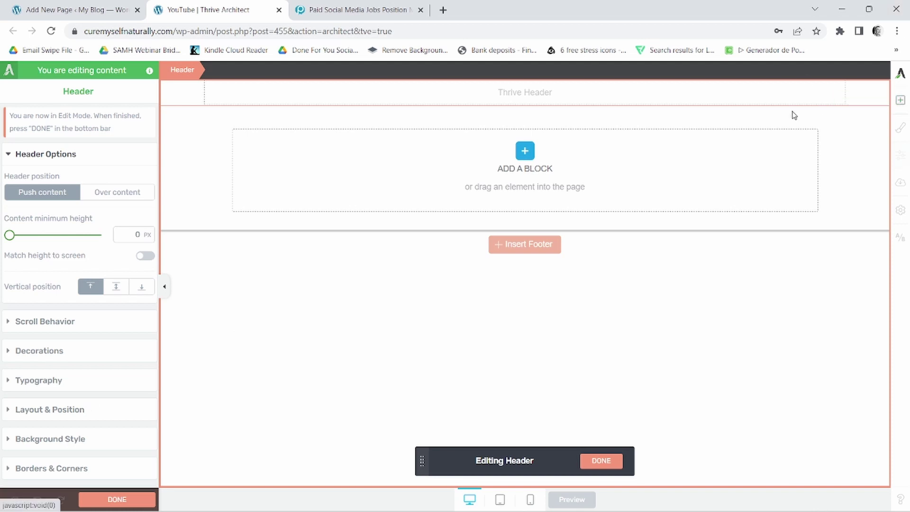
pyautogui.click(899, 102)
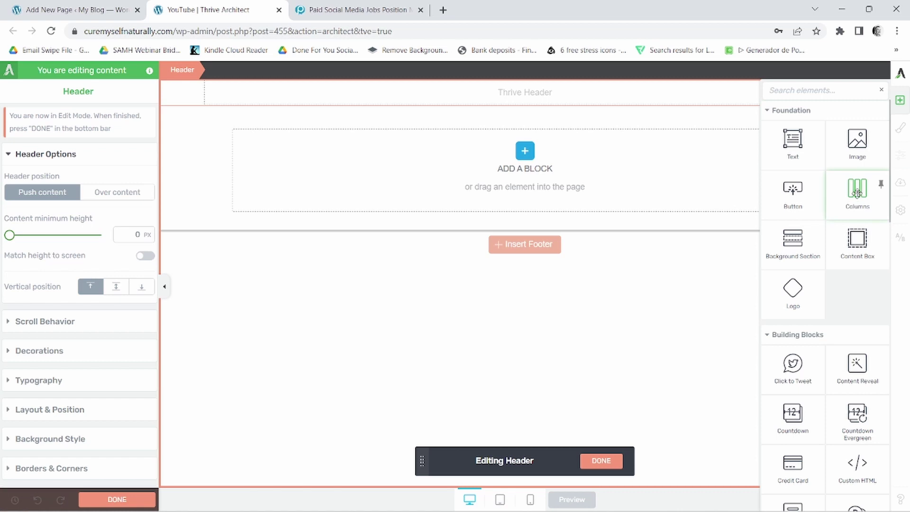
pyautogui.moveTo(857, 198); pyautogui.dragTo(522, 98)
pyautogui.click(522, 101)
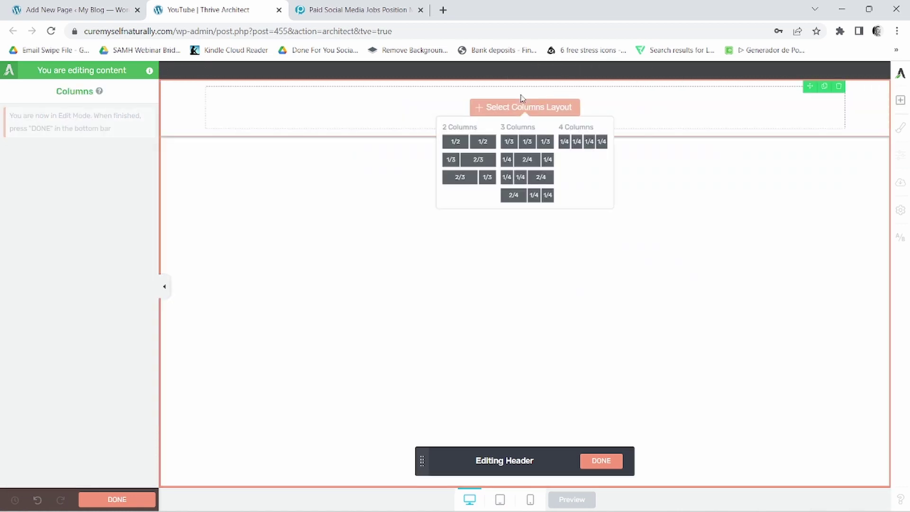
pyautogui.click(526, 142)
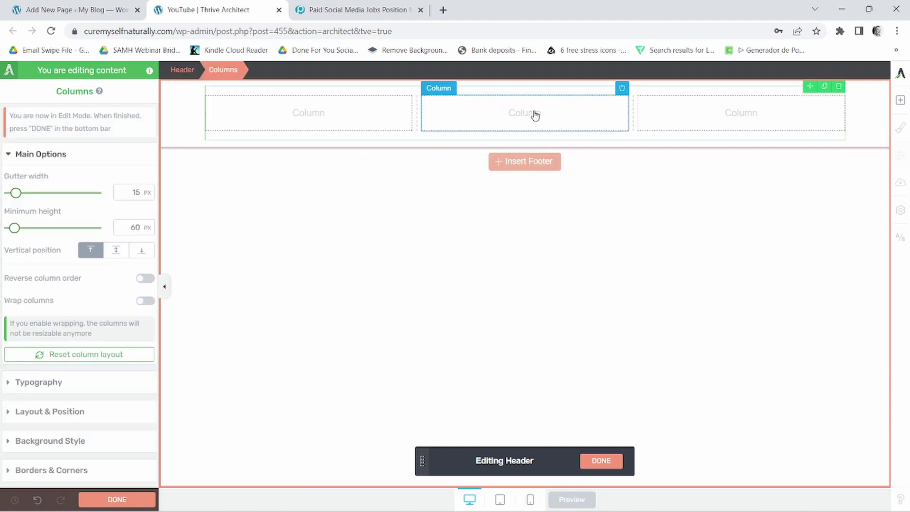
# Insert the United States flag image from the media library into the header's middle column.
pyautogui.click(901, 100)
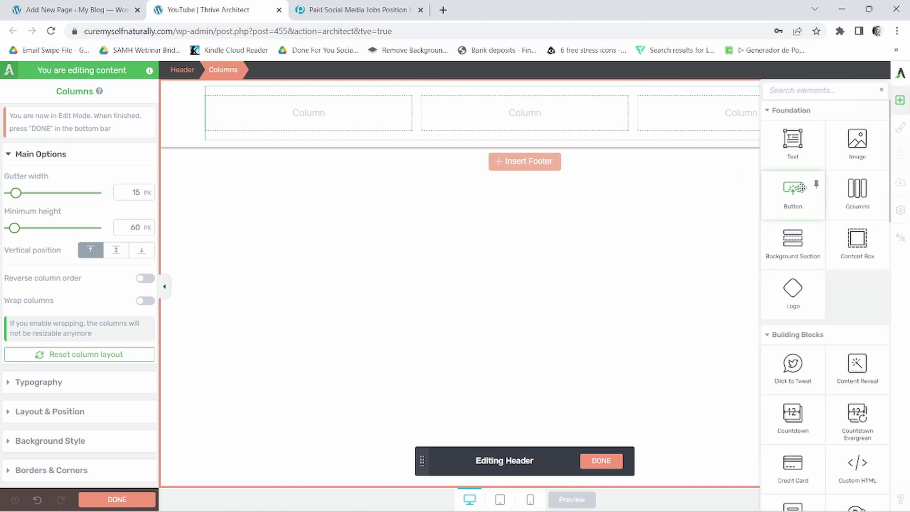
pyautogui.click(105, 4)
pyautogui.click(361, 10)
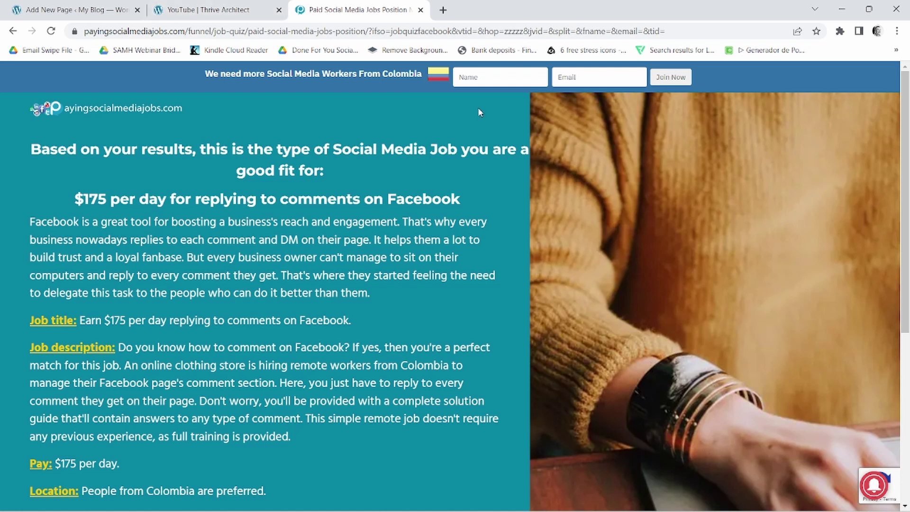
pyautogui.click(229, 7)
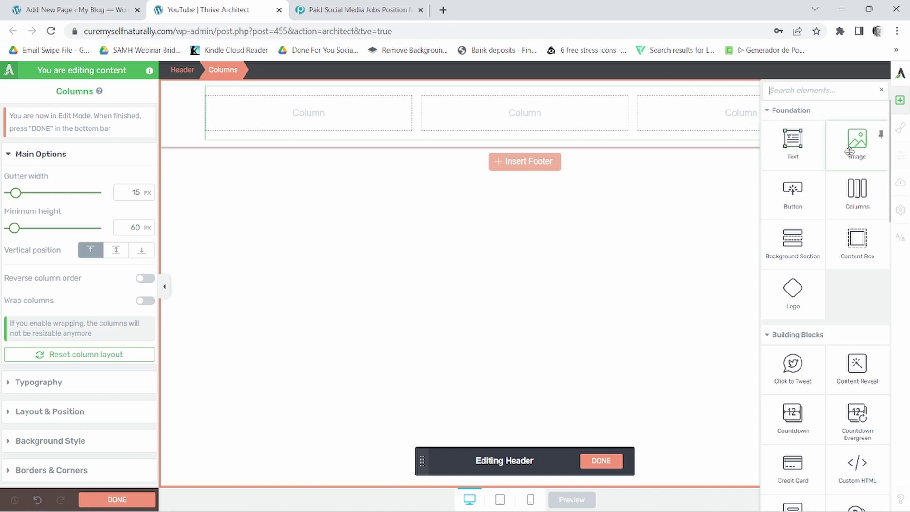
pyautogui.moveTo(856, 140); pyautogui.dragTo(511, 121)
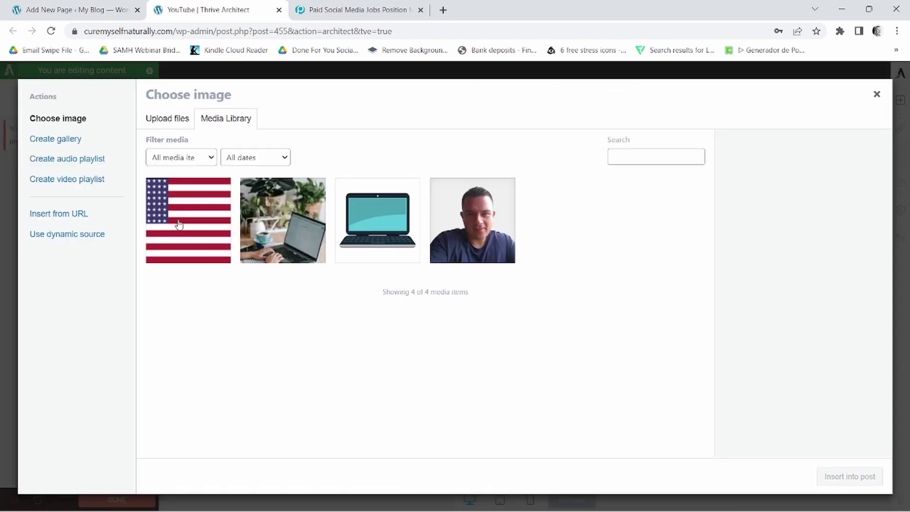
pyautogui.click(179, 225)
pyautogui.click(835, 477)
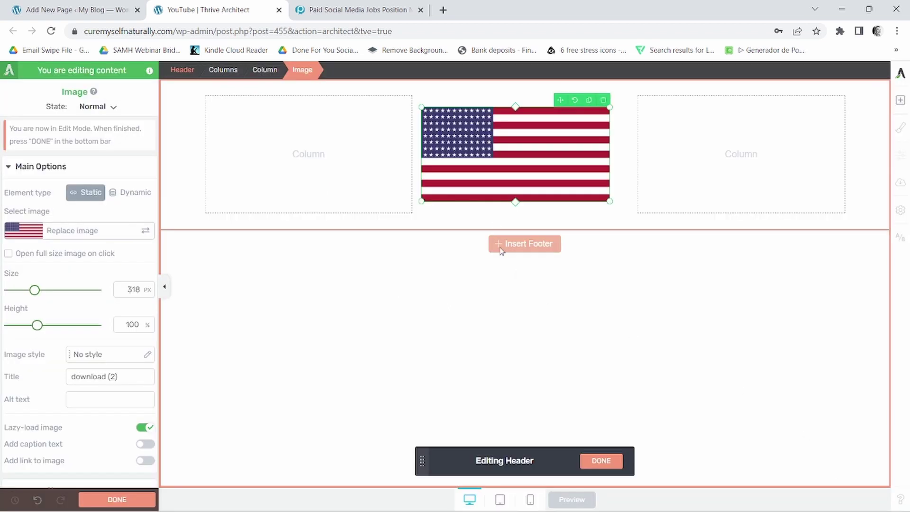
# Shrink the flag image to a small icon size and center it in its column.
pyautogui.moveTo(427, 204); pyautogui.dragTo(572, 121)
pyautogui.scroll(-5, 75, 303)
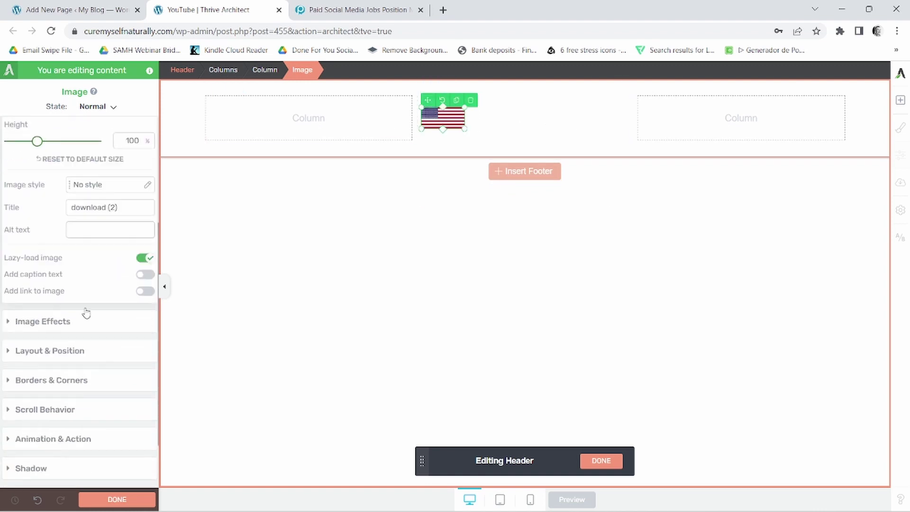
pyautogui.click(24, 293)
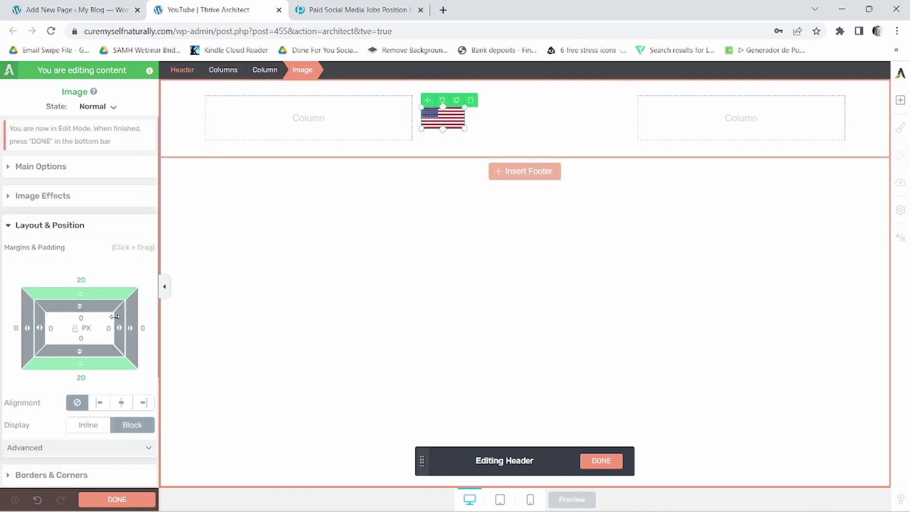
pyautogui.click(121, 403)
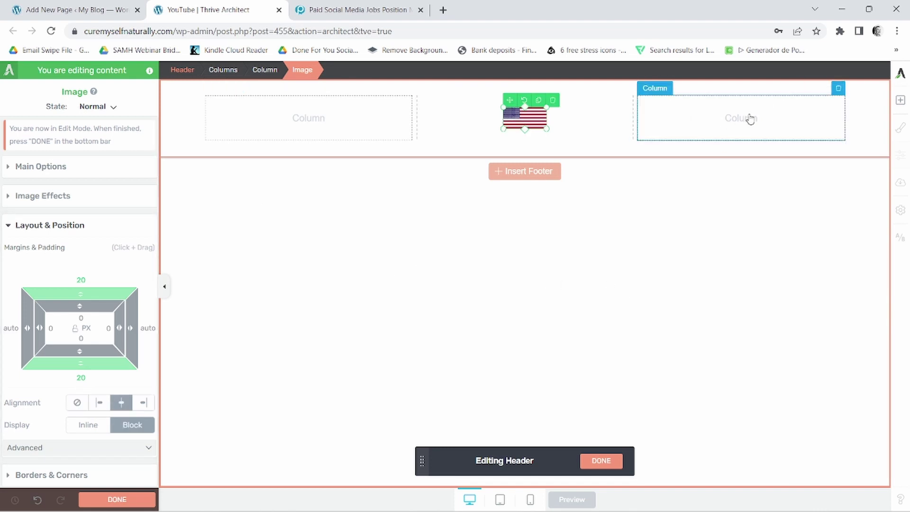
# Check the reference page's opt-in fields and find the Lead Generation element for the header's third column.
pyautogui.click(360, 10)
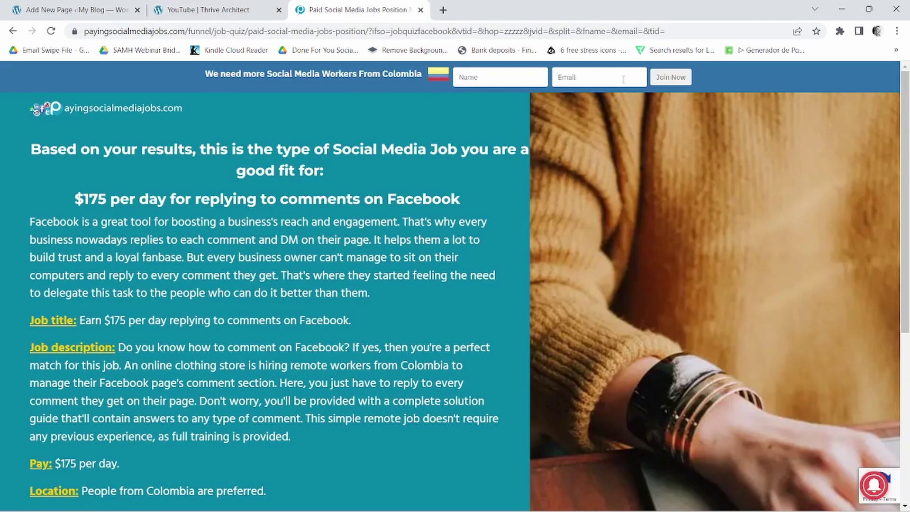
pyautogui.click(203, 10)
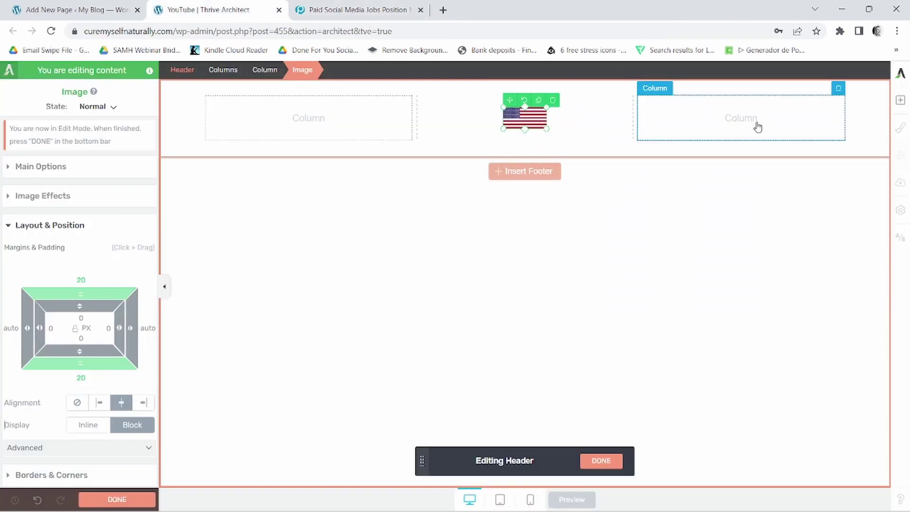
pyautogui.click(901, 103)
pyautogui.scroll(-10, 802, 284)
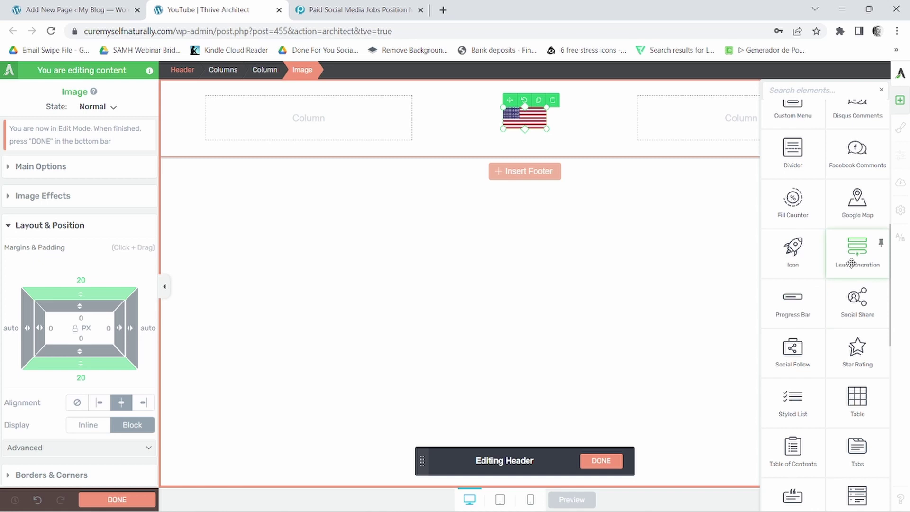
# Insert a Lead Generation form with the Opt-in 04 template in the header's third column and widen that column toward the flag.
pyautogui.moveTo(855, 258); pyautogui.dragTo(737, 136)
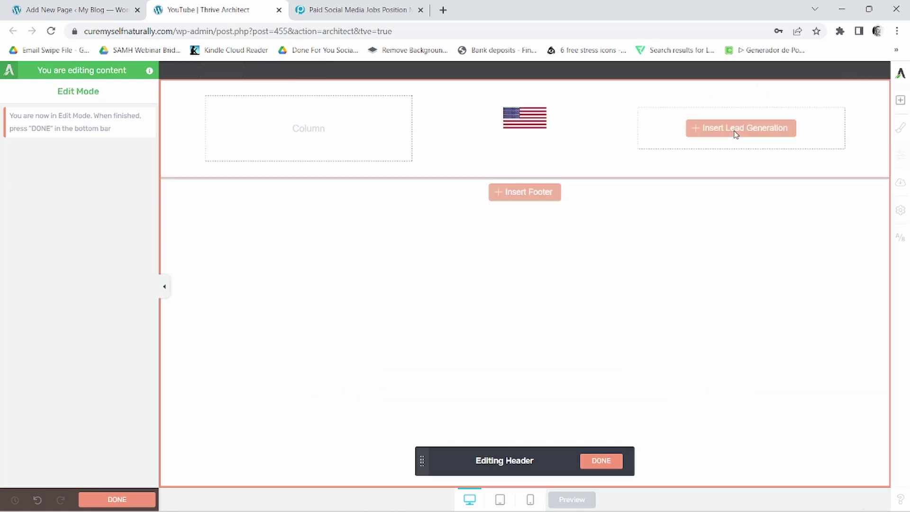
pyautogui.click(735, 130)
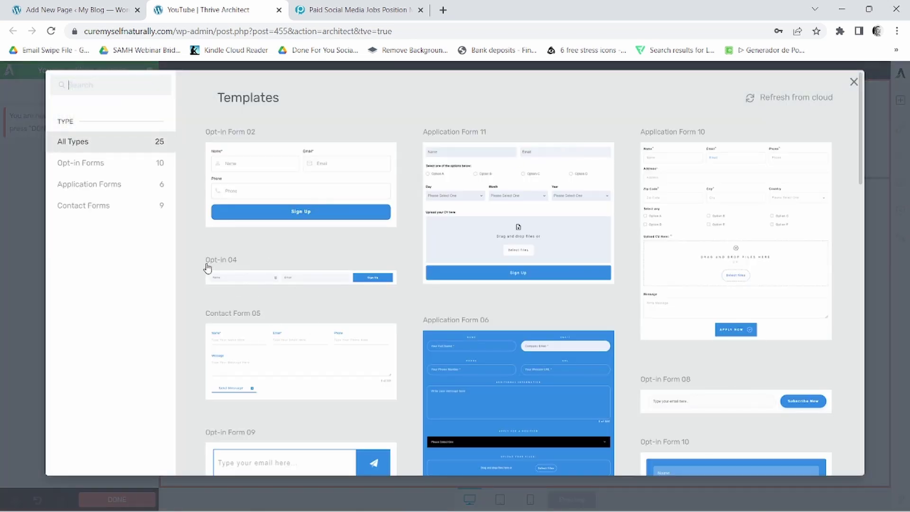
pyautogui.moveTo(205, 261); pyautogui.dragTo(239, 261)
pyautogui.click(227, 272)
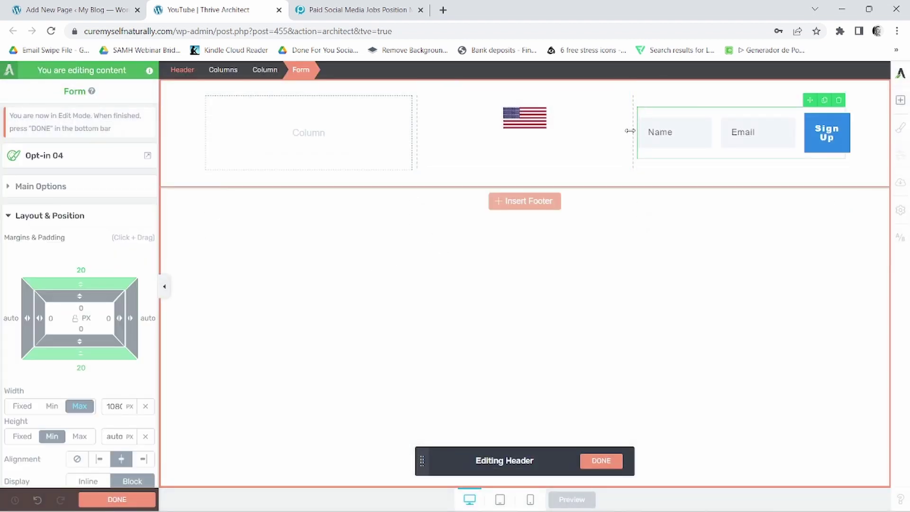
pyautogui.moveTo(630, 131); pyautogui.dragTo(535, 128)
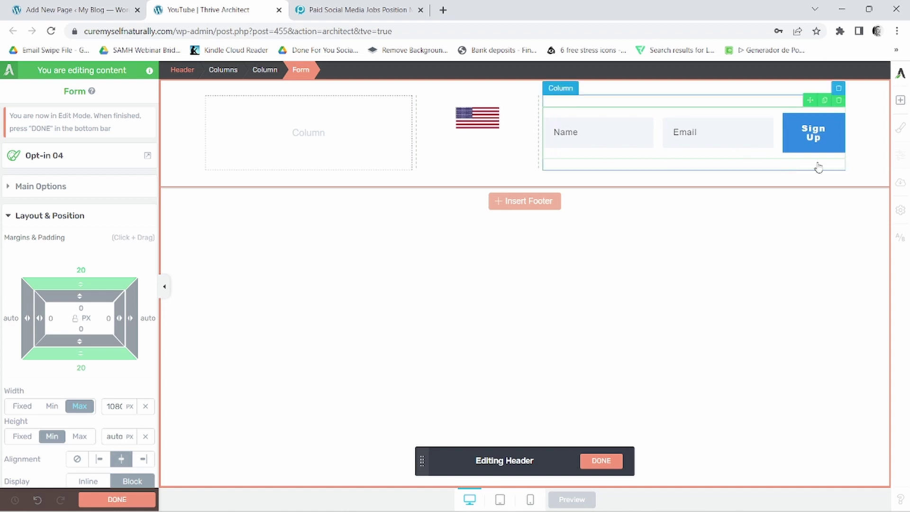
# Add a Text element to the empty first column of the header.
pyautogui.click(899, 100)
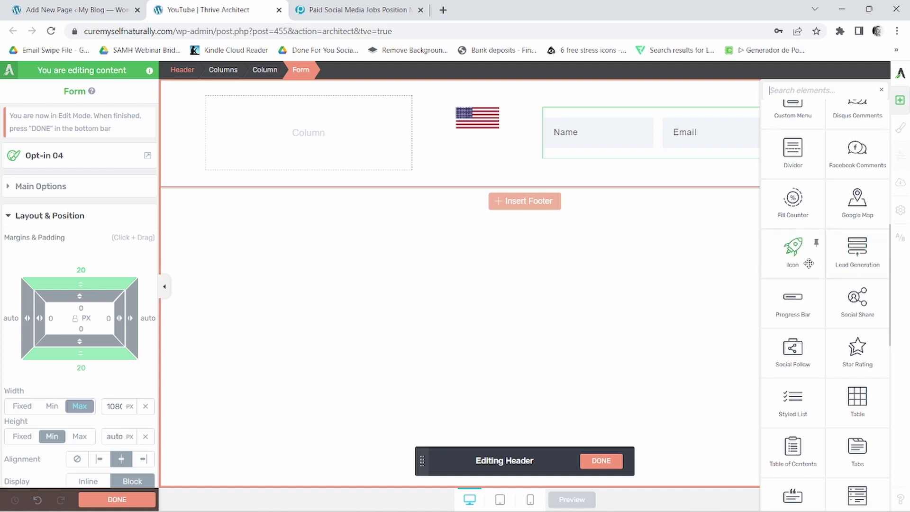
pyautogui.scroll(5, 805, 258)
pyautogui.scroll(2, 805, 258)
pyautogui.moveTo(790, 145); pyautogui.dragTo(311, 132)
# Copy the headline "We need more Social Media Workers From Colombia" from the paid social media jobs page and paste it over the header's placeholder text.
pyautogui.click(400, 13)
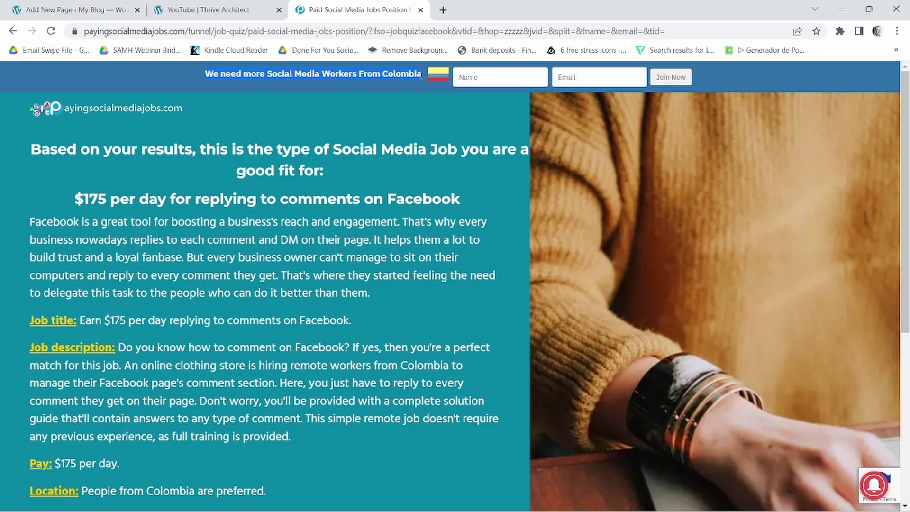
pyautogui.rightClick(425, 83)
pyautogui.click(437, 85)
pyautogui.click(247, 9)
pyautogui.tripleClick(275, 106)
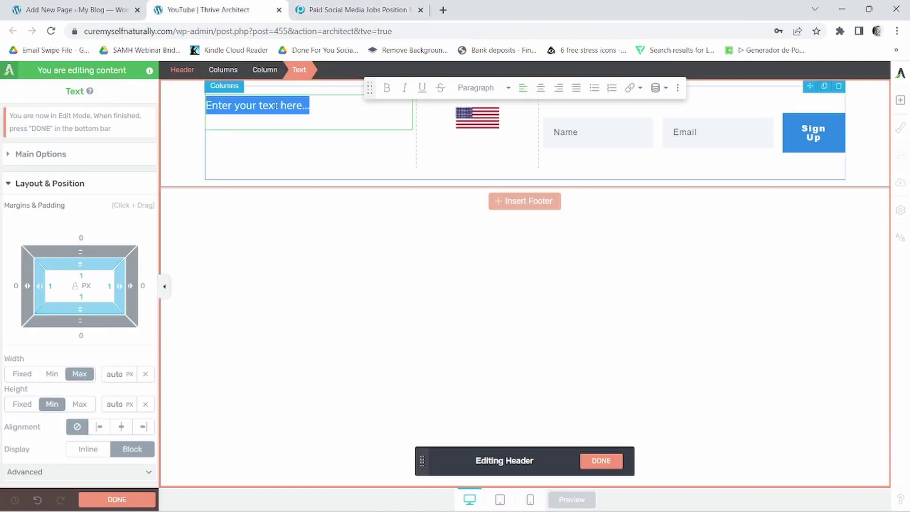
pyautogui.rightClick(277, 107)
pyautogui.click(305, 165)
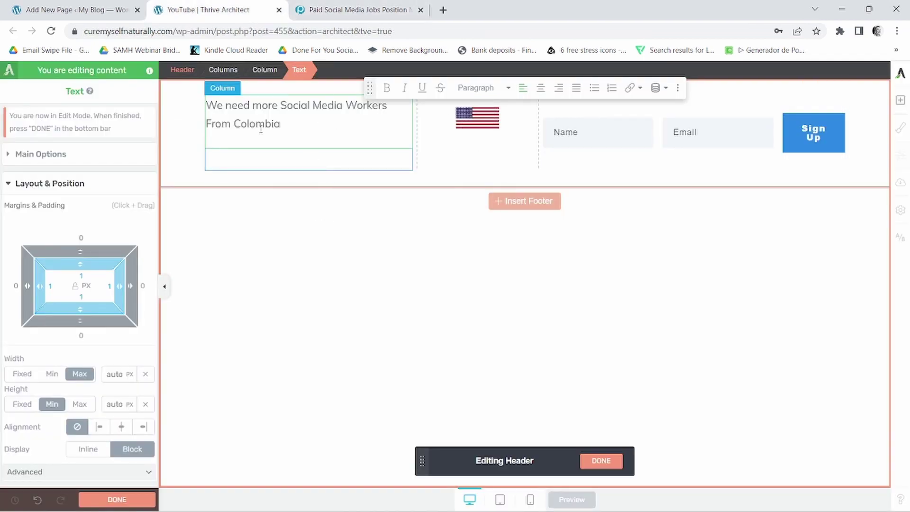
# Replace "Colombia" with "USA" in the header headline.
pyautogui.moveTo(235, 125); pyautogui.dragTo(283, 133)
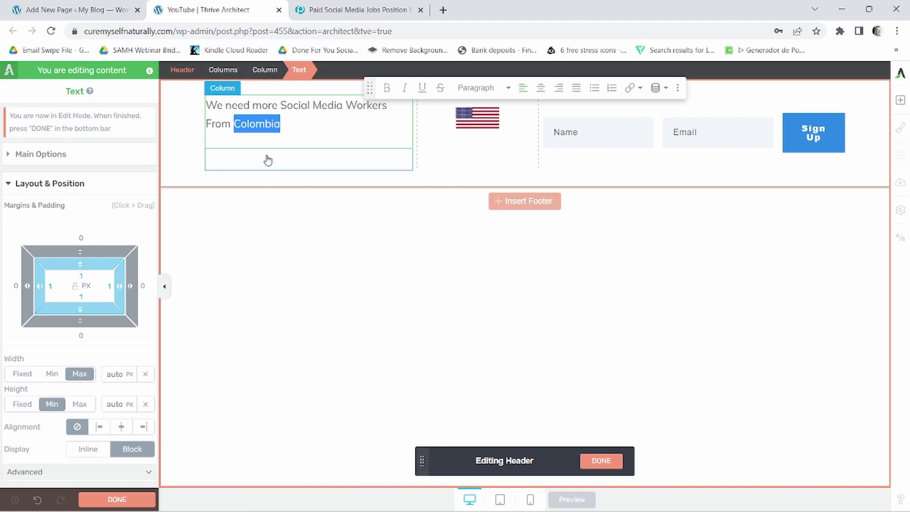
pyautogui.press('capslock')
pyautogui.write('USA')
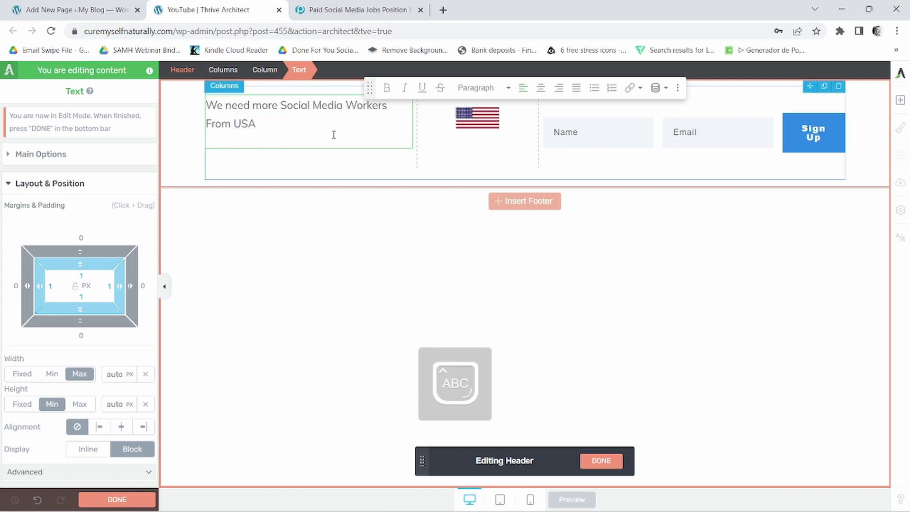
# Widen the headline's column to fit the text on one line and set the text's left margin to 63 px.
pyautogui.moveTo(417, 126); pyautogui.dragTo(486, 125)
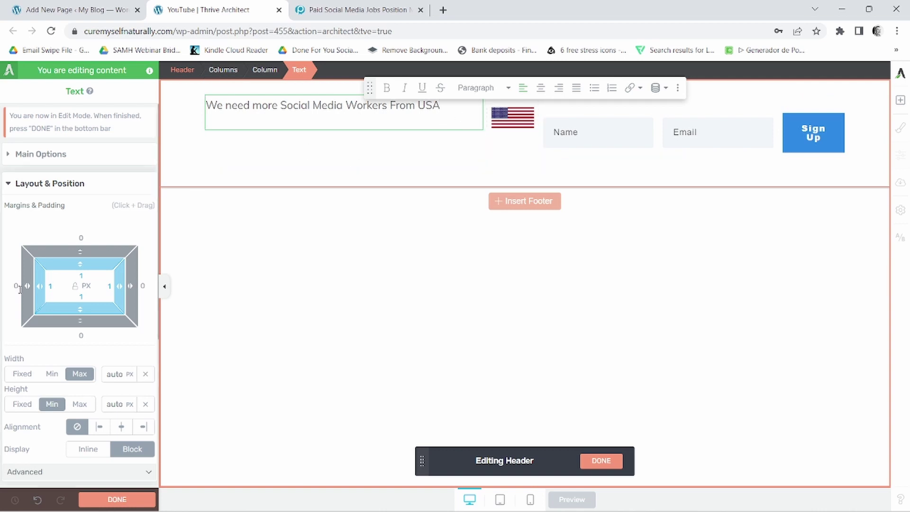
pyautogui.moveTo(26, 287)
pyautogui.mouseDown()
pyautogui.moveTo(2, 283)
pyautogui.moveTo(11, 289)
pyautogui.mouseUp()
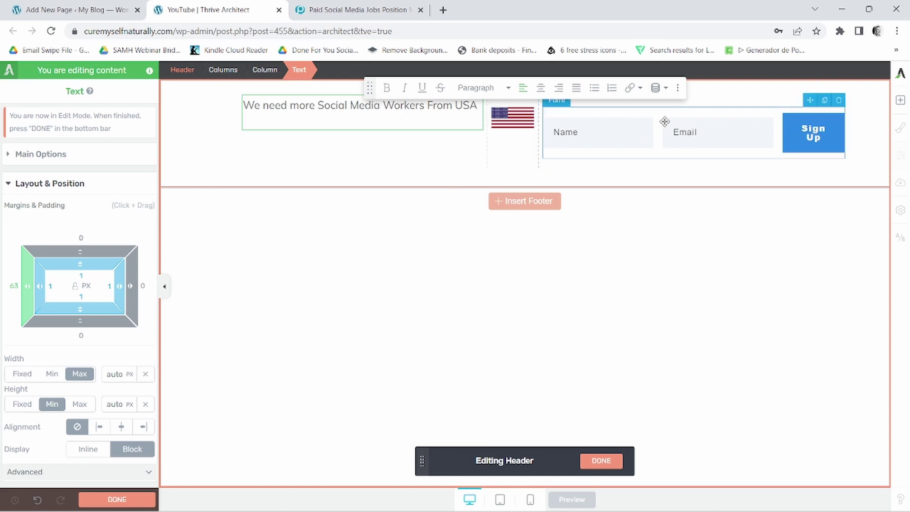
# Set the form's grouped Name and Email inputs to 10 px top and bottom padding and 5 px rounded corners.
pyautogui.click(597, 116)
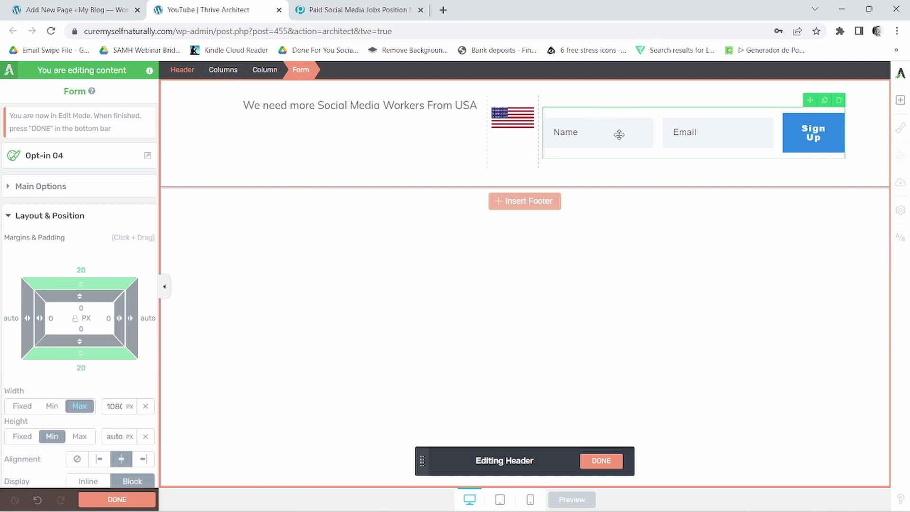
pyautogui.click(24, 186)
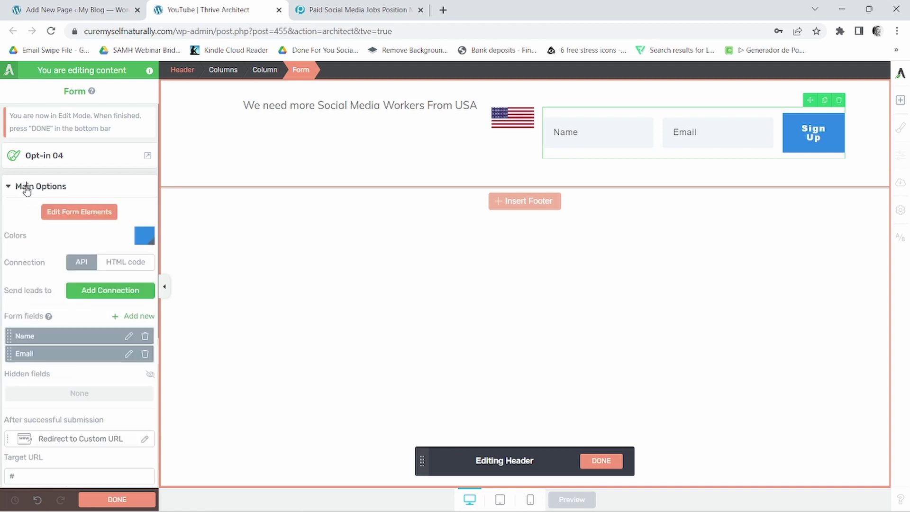
pyautogui.click(69, 213)
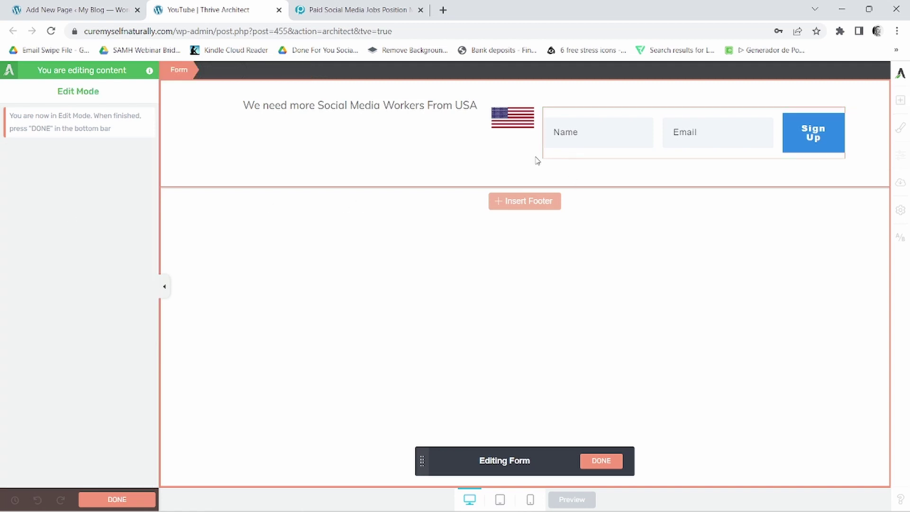
pyautogui.click(629, 135)
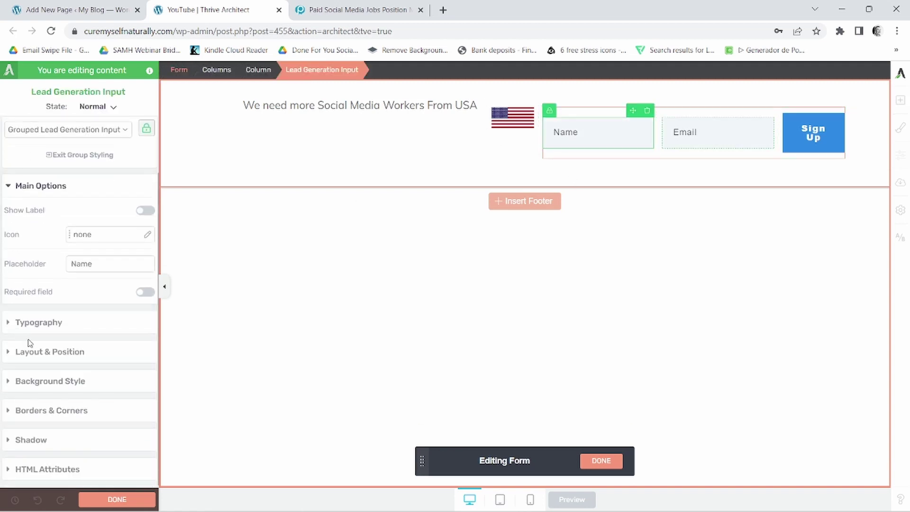
pyautogui.click(43, 352)
pyautogui.click(82, 402)
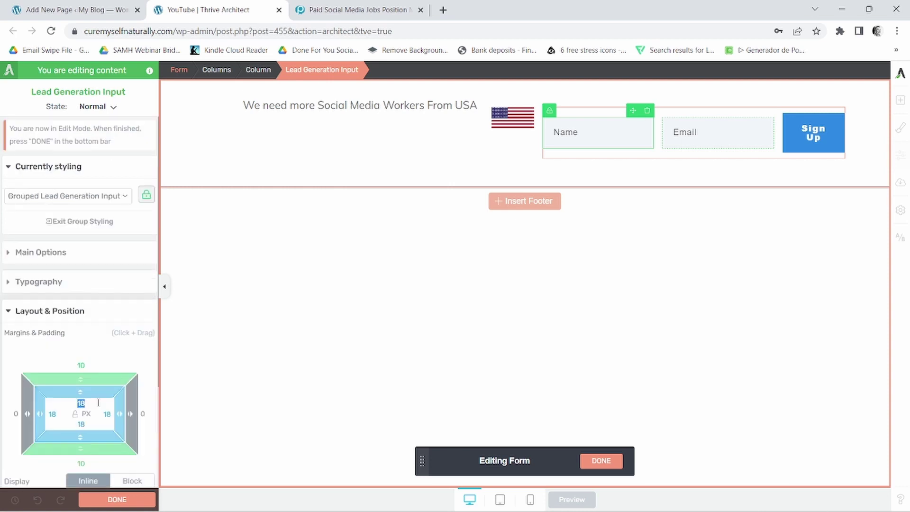
pyautogui.write('10')
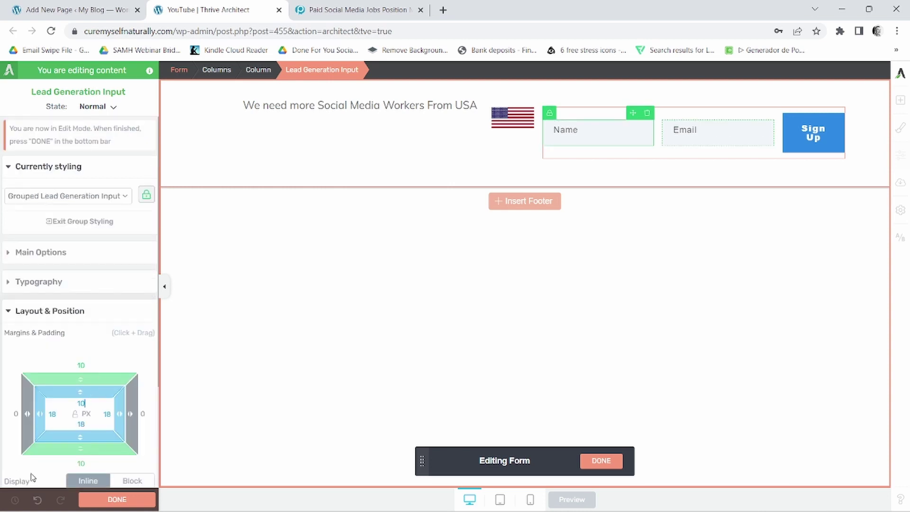
pyautogui.write('10')
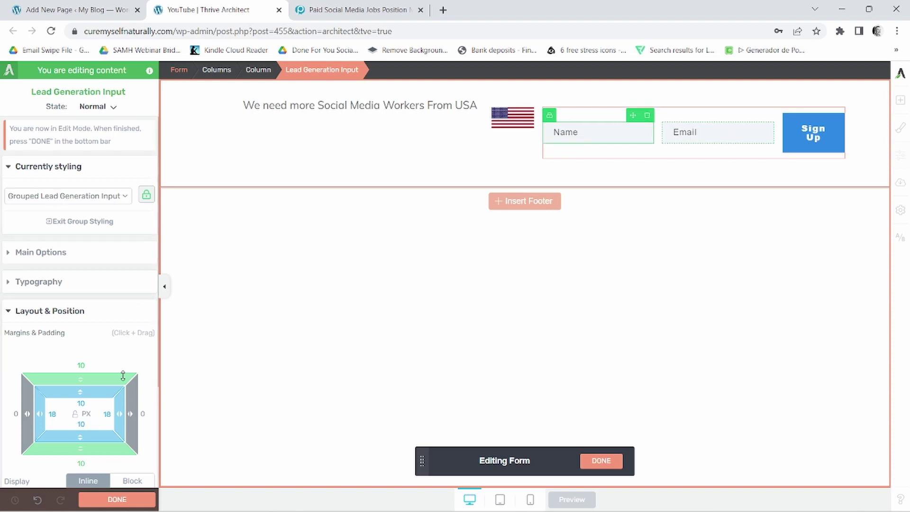
pyautogui.scroll(-3, 77, 346)
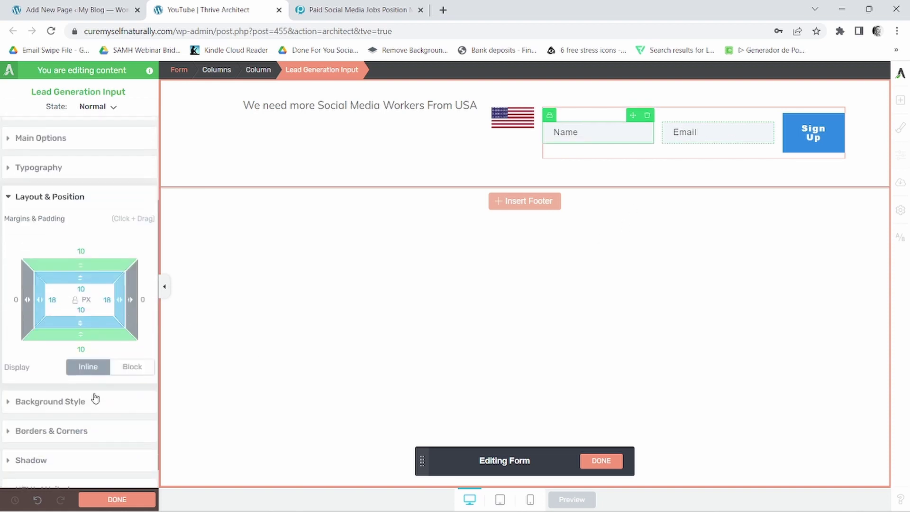
pyautogui.click(57, 410)
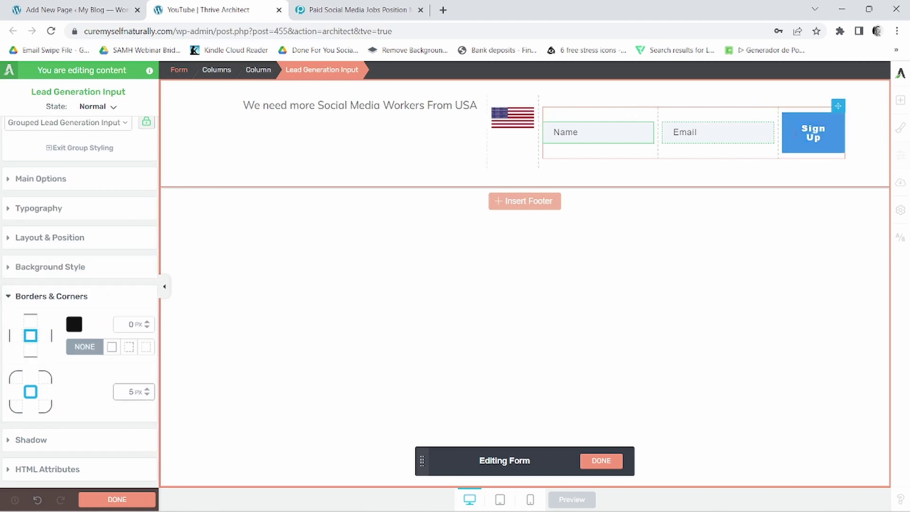
# Change the form's submit button label to "Join Now" and set its font size to 10 px.
pyautogui.doubleClick(813, 133)
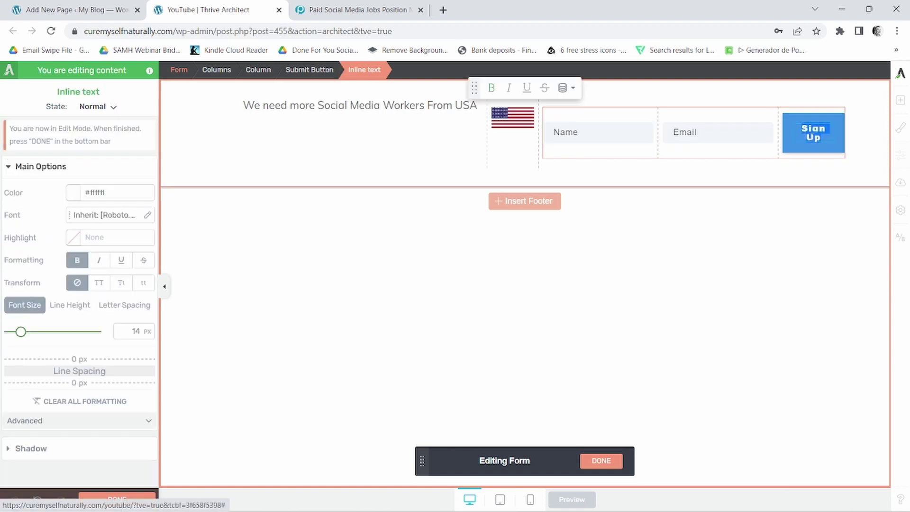
pyautogui.press('BackSpace')
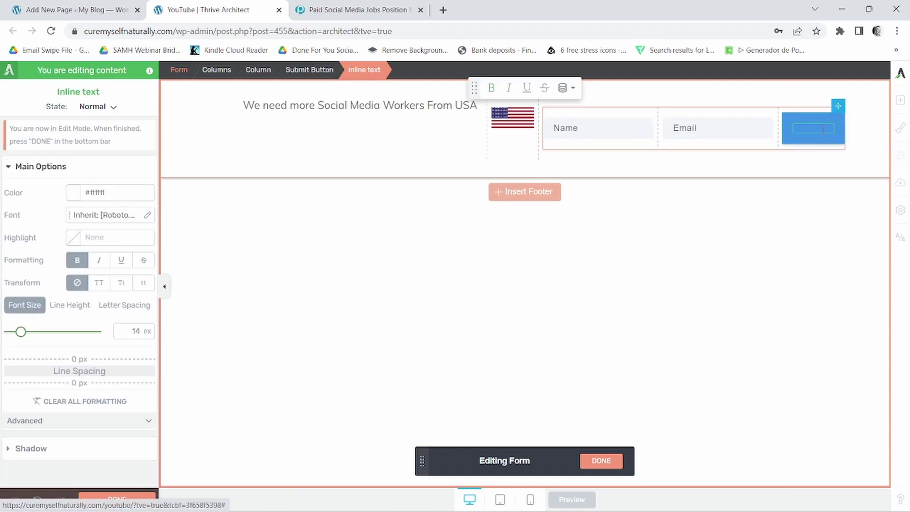
pyautogui.write('Join Now')
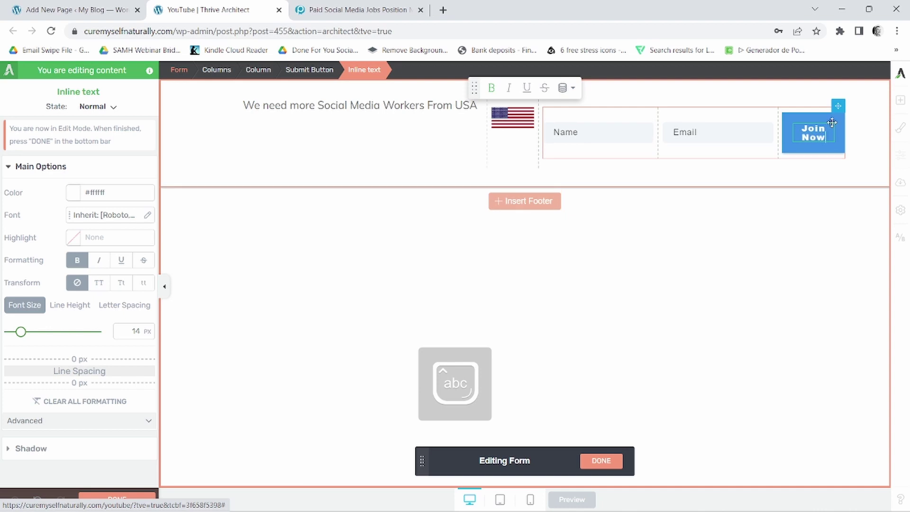
pyautogui.click(133, 331)
pyautogui.write('10')
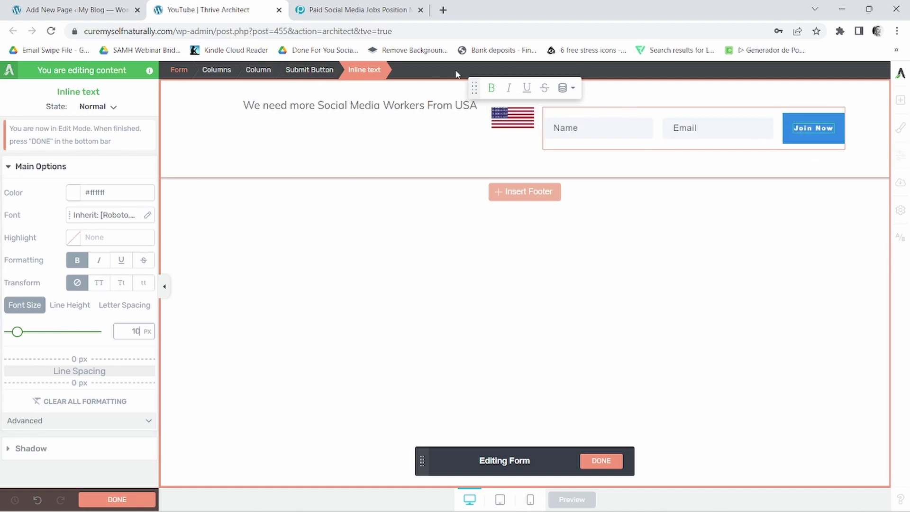
# Change the submit button from full width to left alignment.
pyautogui.click(311, 71)
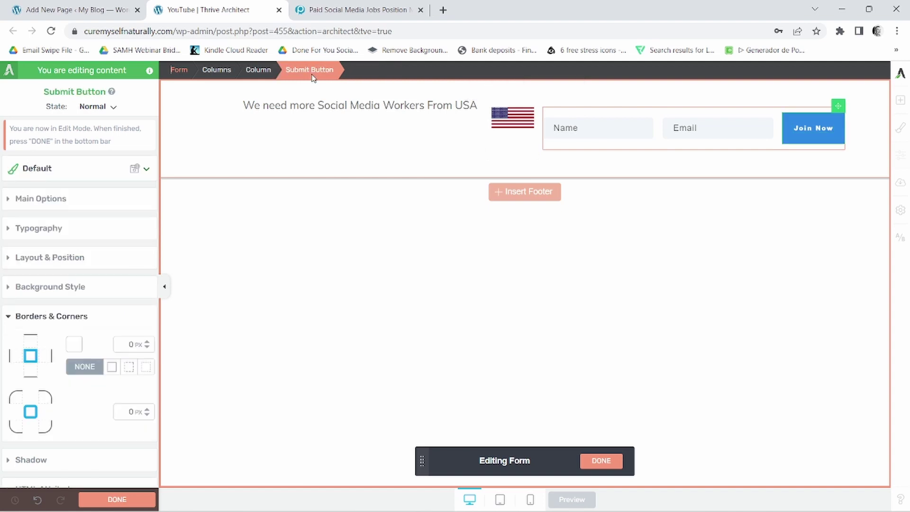
pyautogui.click(33, 198)
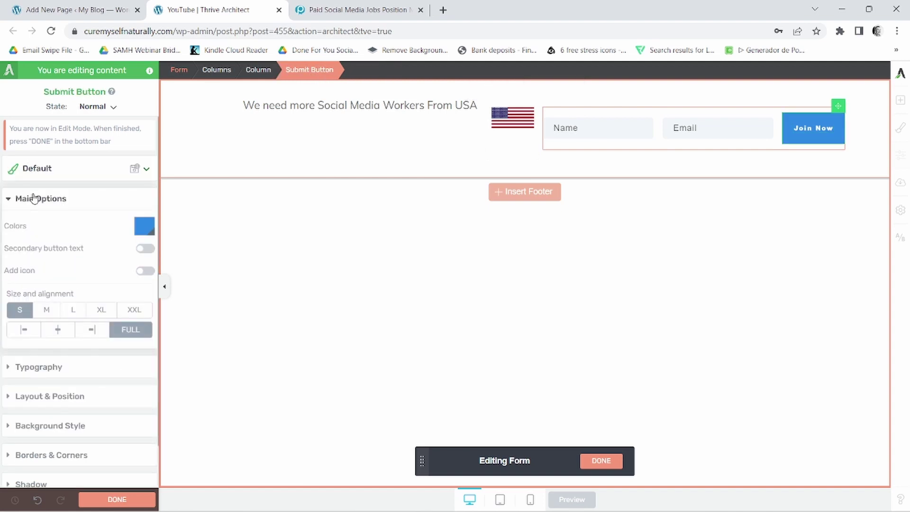
pyautogui.click(17, 332)
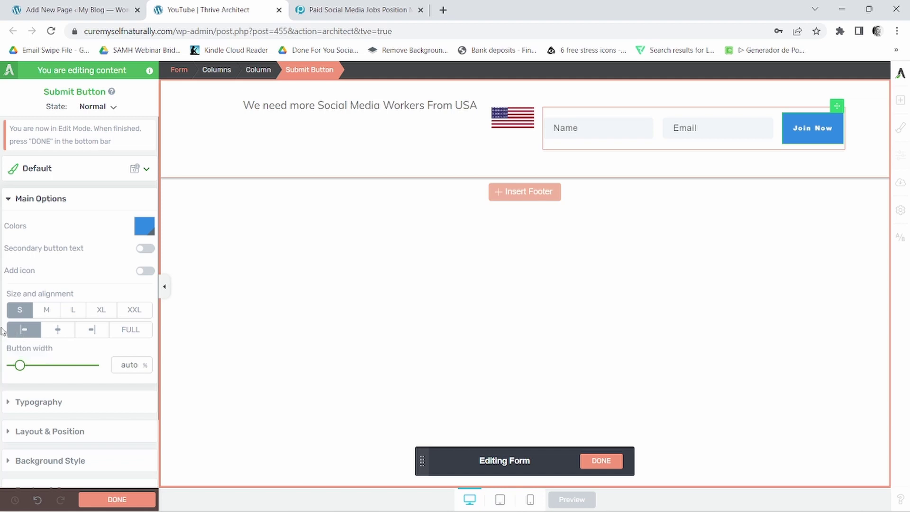
# Set the submit button's padding to 12 px on all four sides.
pyautogui.scroll(-3, 24, 346)
pyautogui.click(35, 351)
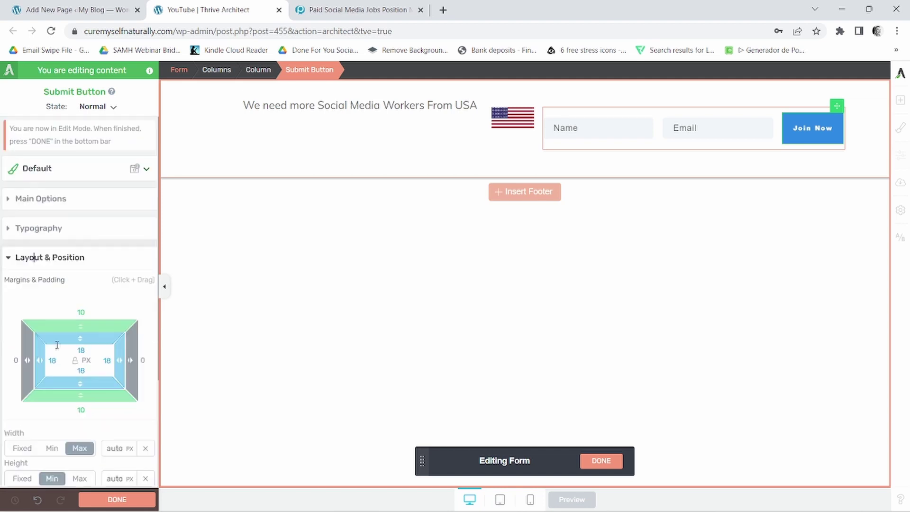
pyautogui.click(80, 350)
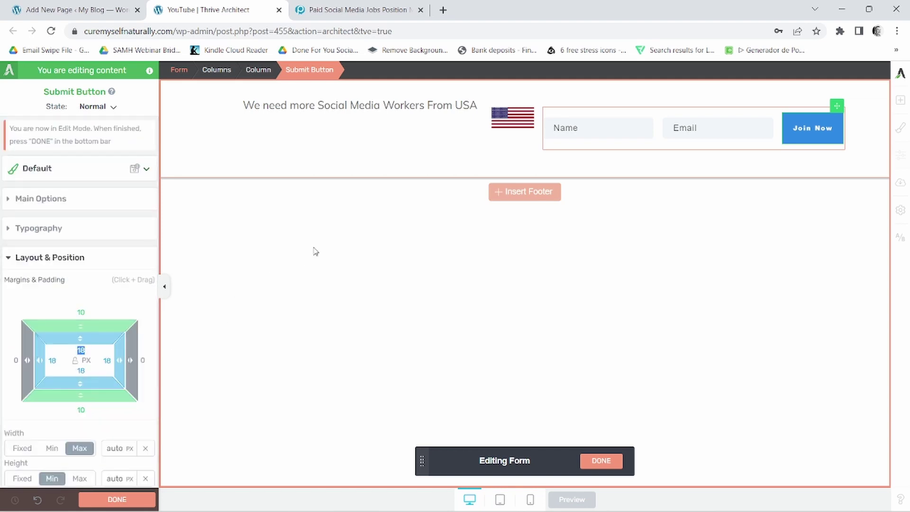
pyautogui.write('12')
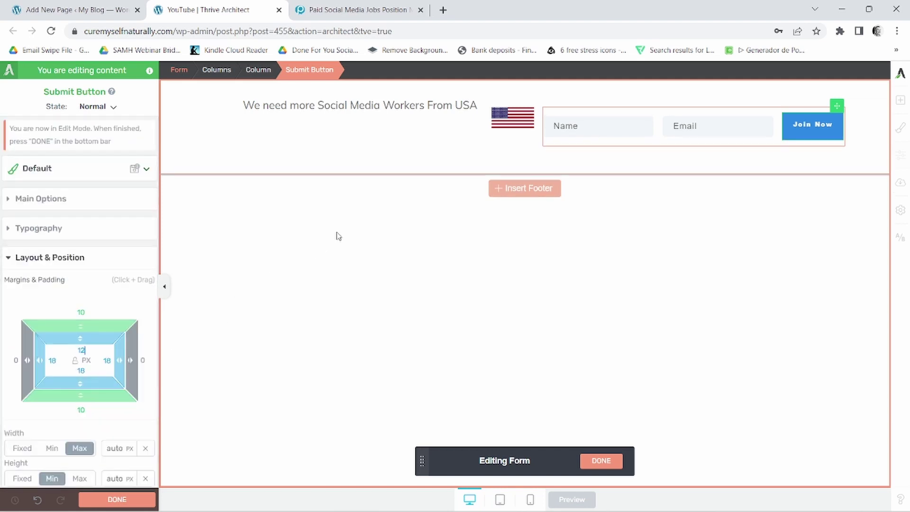
pyautogui.click(79, 372)
pyautogui.write('12')
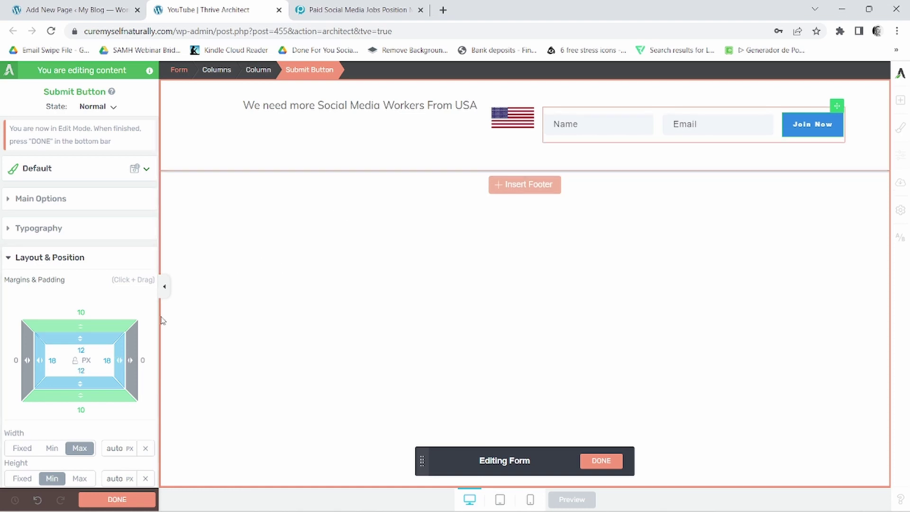
pyautogui.click(109, 359)
pyautogui.write('12')
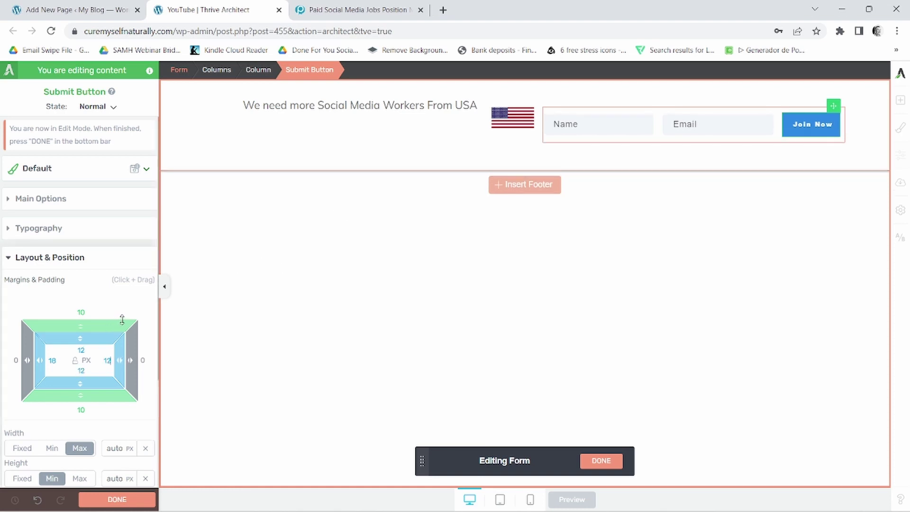
pyautogui.click(51, 361)
pyautogui.write('12')
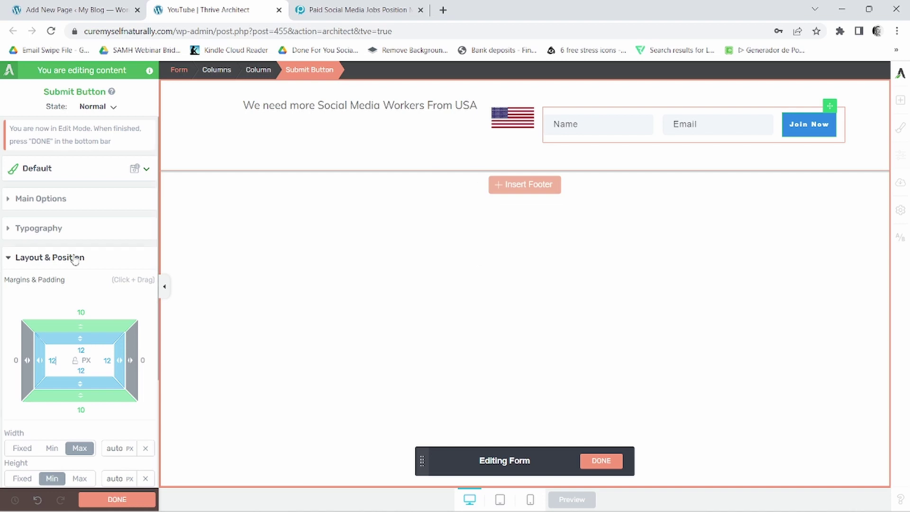
# Set the submit button's main colour to grey #a9b2ba, copying its hex code before applying.
pyautogui.click(36, 199)
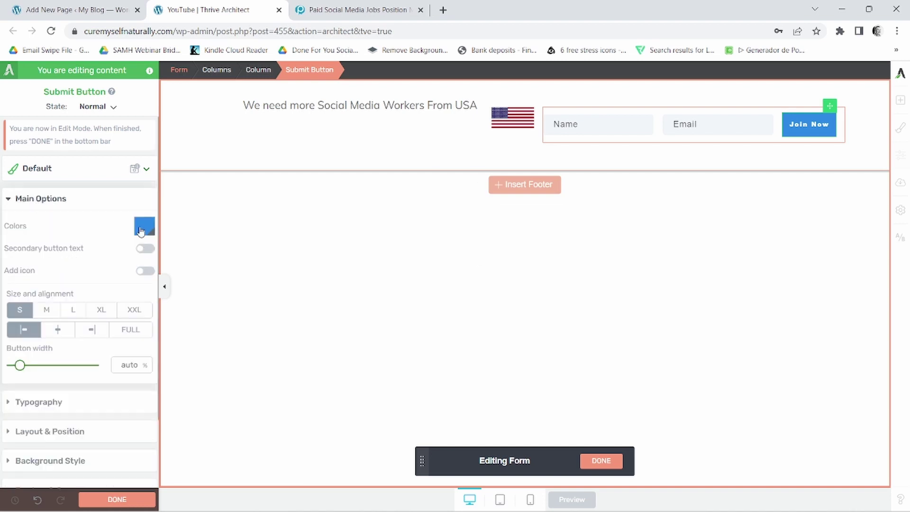
pyautogui.click(145, 228)
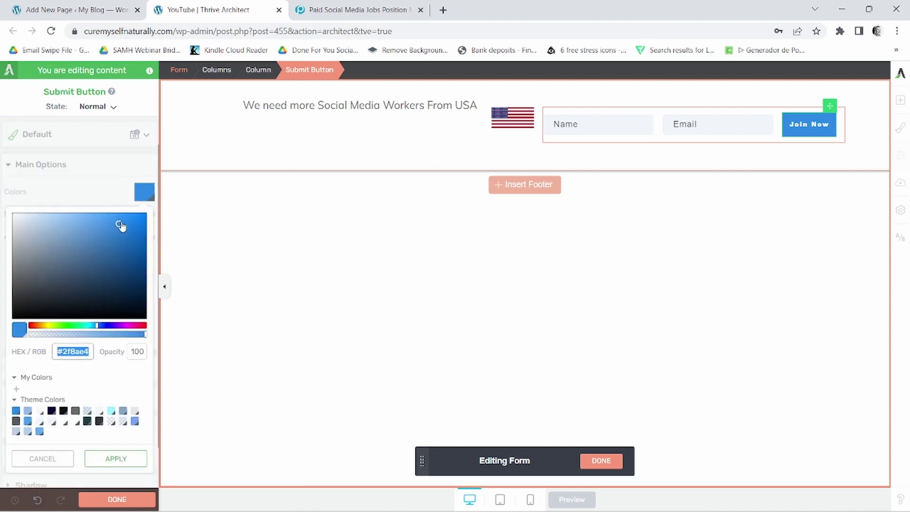
pyautogui.moveTo(97, 232); pyautogui.dragTo(24, 242)
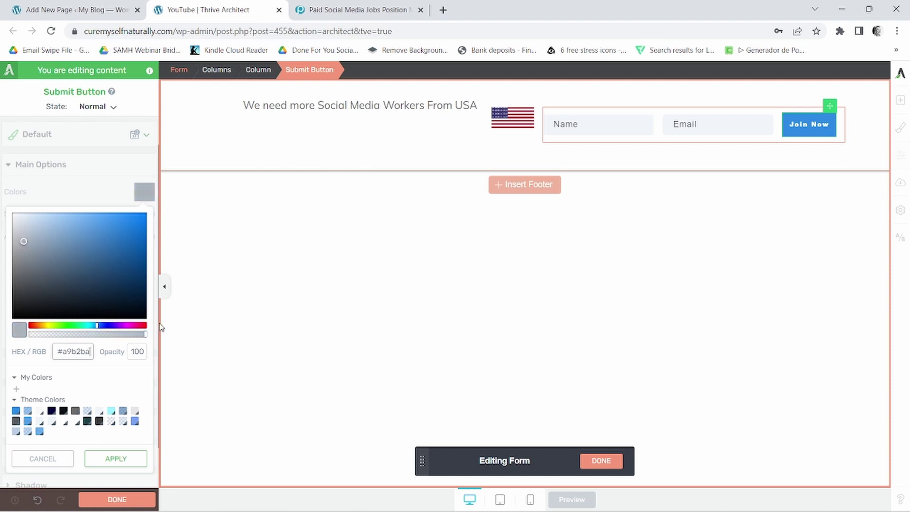
pyautogui.tripleClick(67, 351)
pyautogui.rightClick(64, 353)
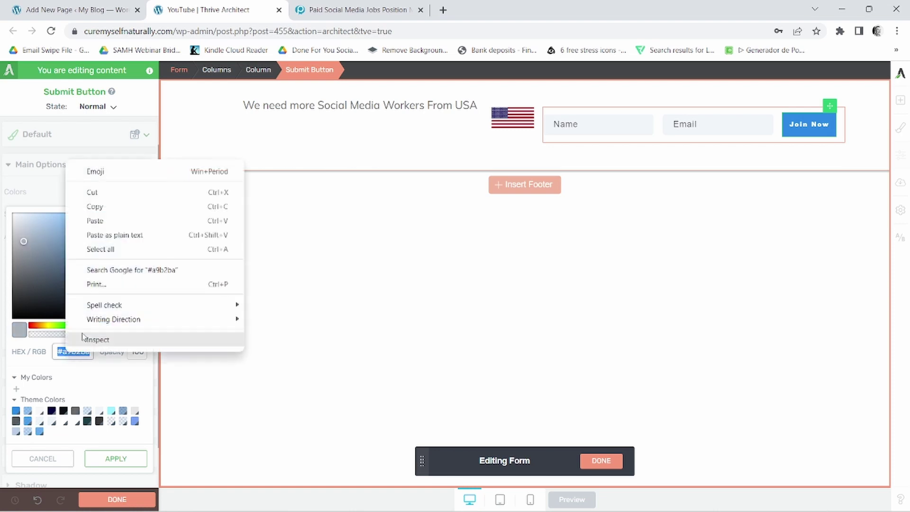
pyautogui.click(88, 204)
pyautogui.click(109, 458)
pyautogui.scroll(-1, 28, 375)
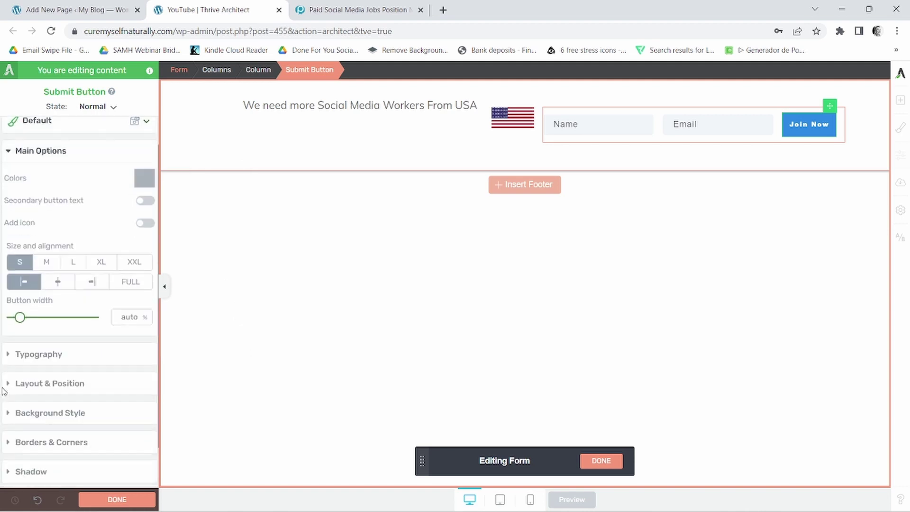
# Replace the submit button's background colour with the copied grey #a9b2ba and apply it.
pyautogui.click(26, 385)
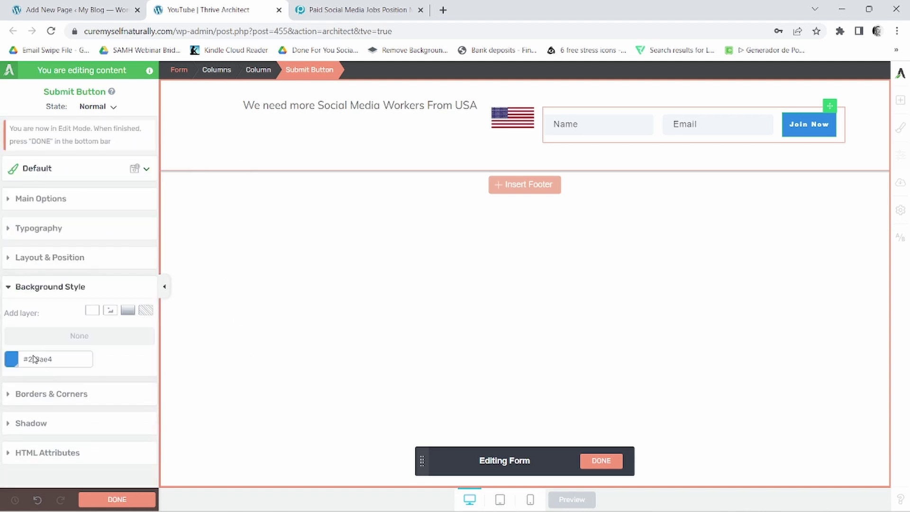
pyautogui.click(15, 363)
pyautogui.scroll(-3, 91, 269)
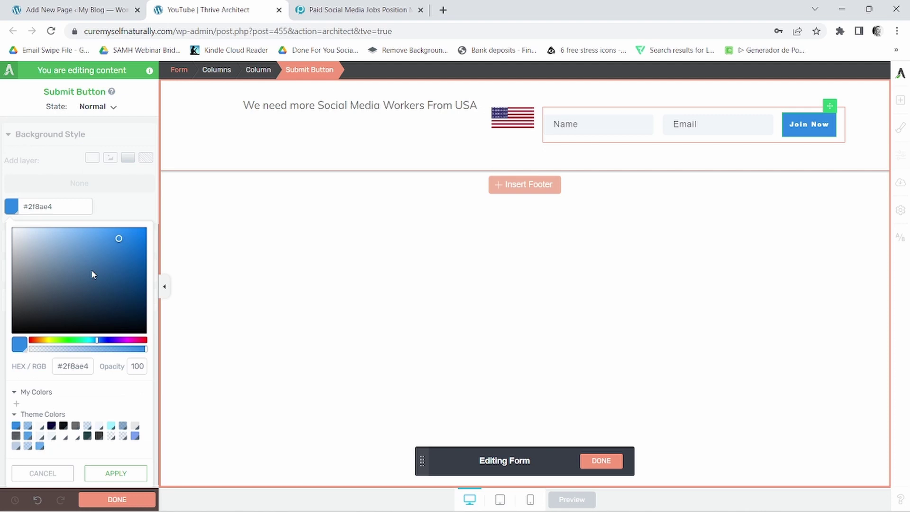
pyautogui.tripleClick(75, 366)
pyautogui.rightClick(73, 366)
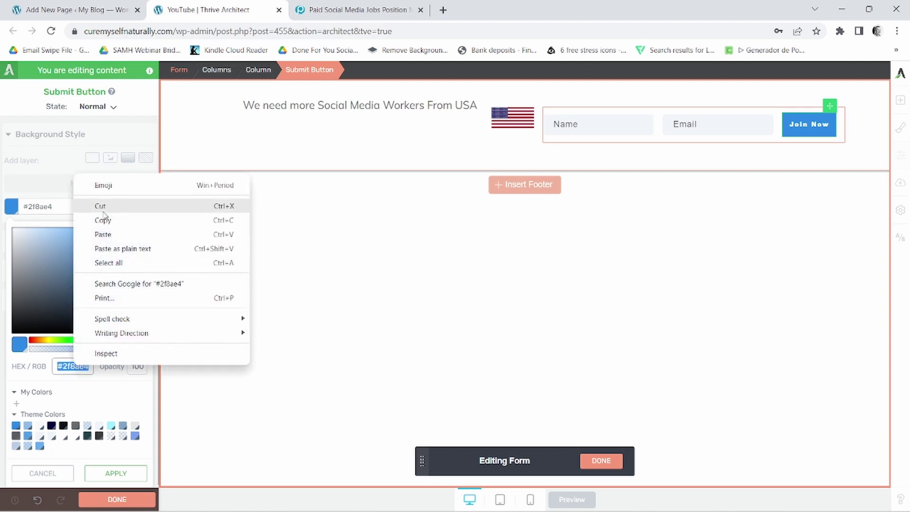
pyautogui.click(107, 235)
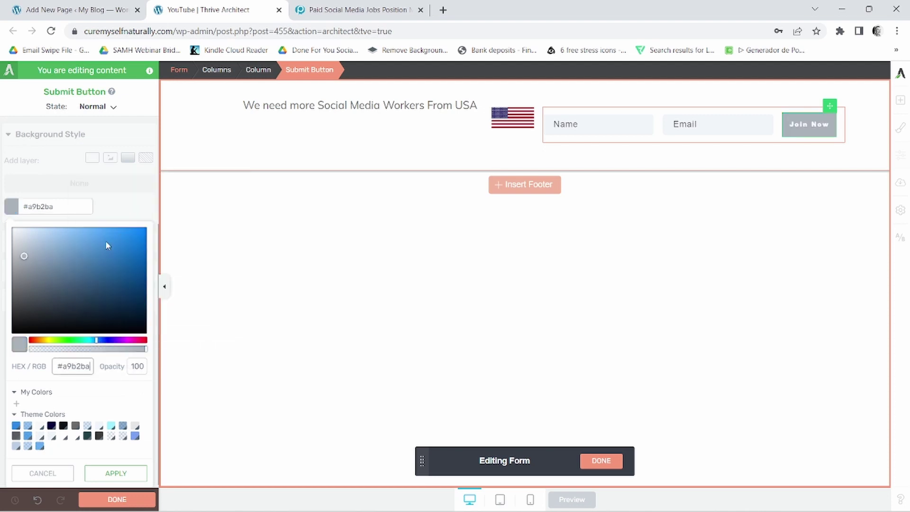
pyautogui.click(116, 473)
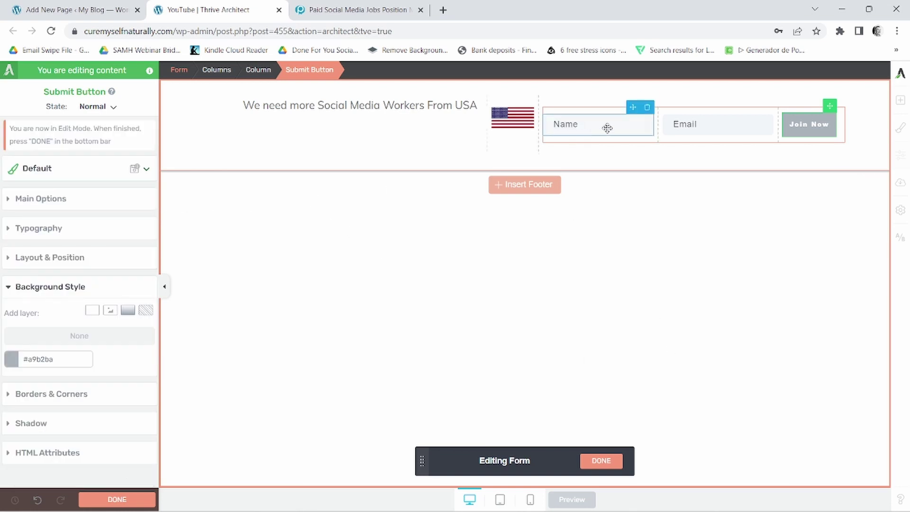
# Reduce the submit button's top margin to about 7 px and the form columns' top margin to -43 px, then finish editing the form.
pyautogui.click(34, 258)
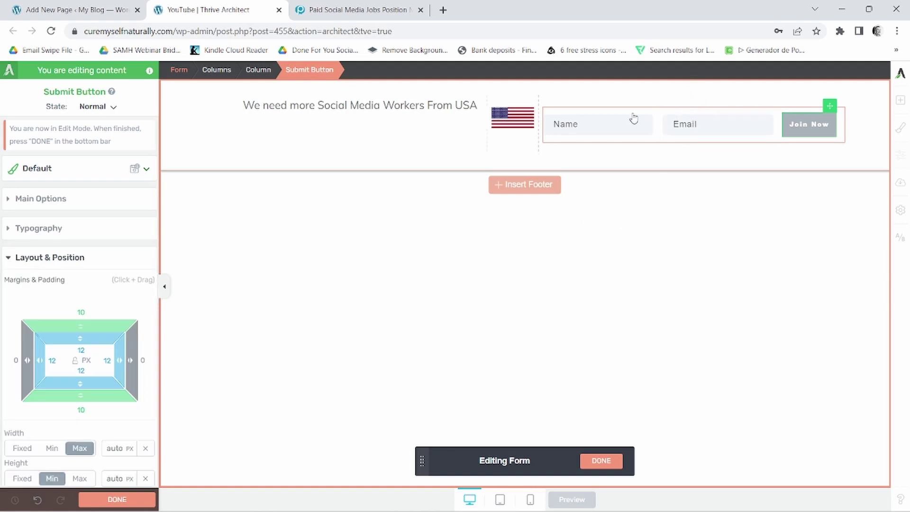
pyautogui.moveTo(79, 322); pyautogui.dragTo(89, 326)
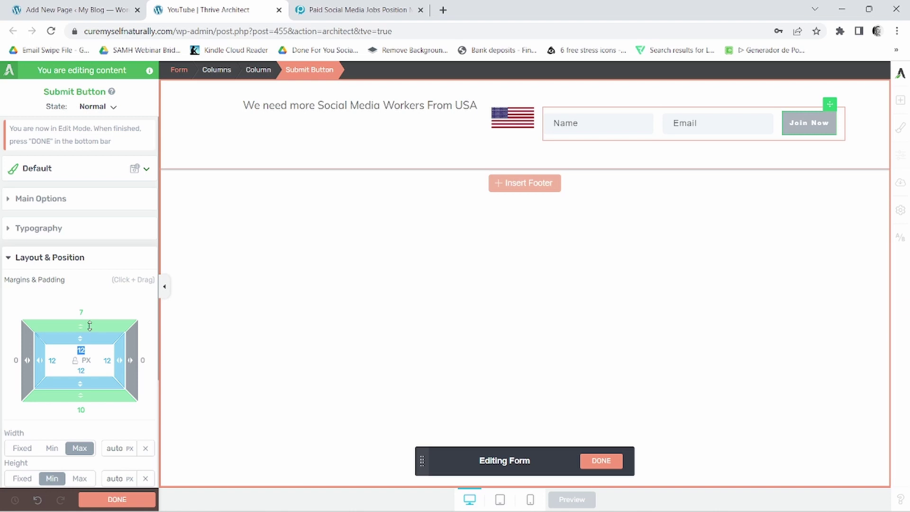
pyautogui.click(581, 115)
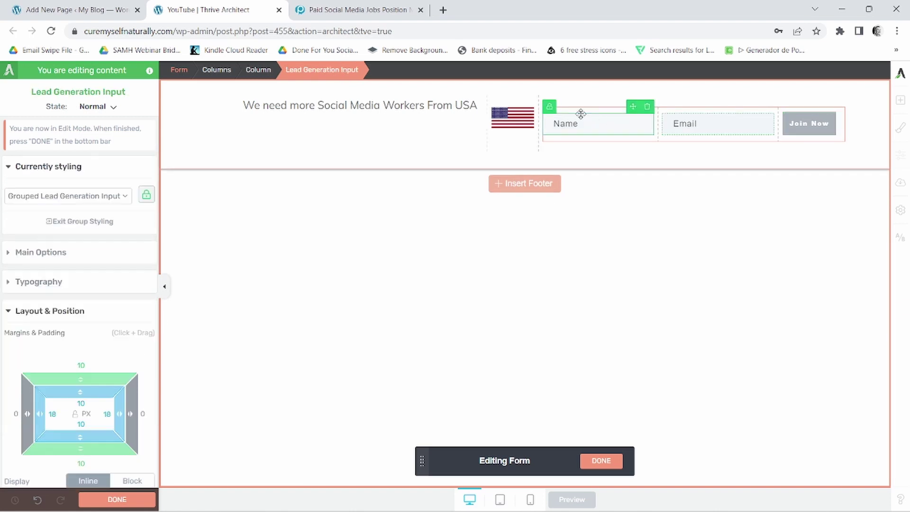
pyautogui.click(216, 70)
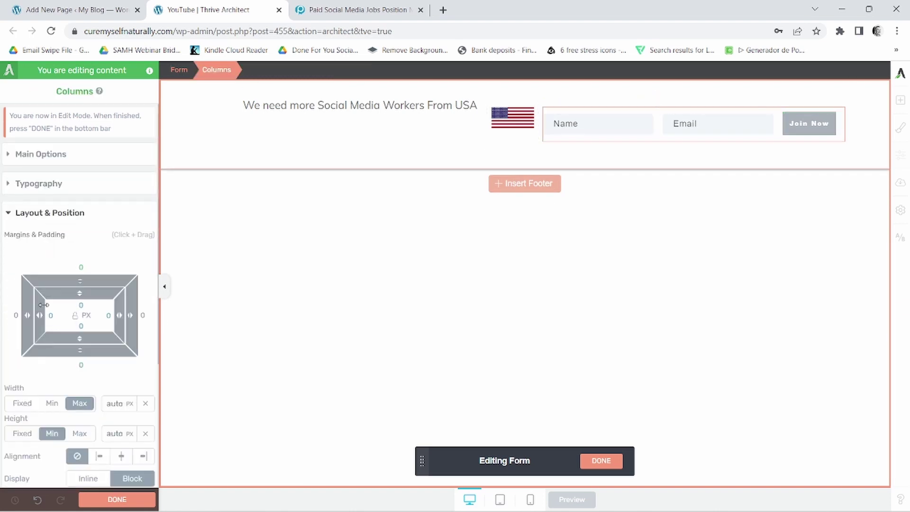
pyautogui.moveTo(81, 281); pyautogui.dragTo(85, 331)
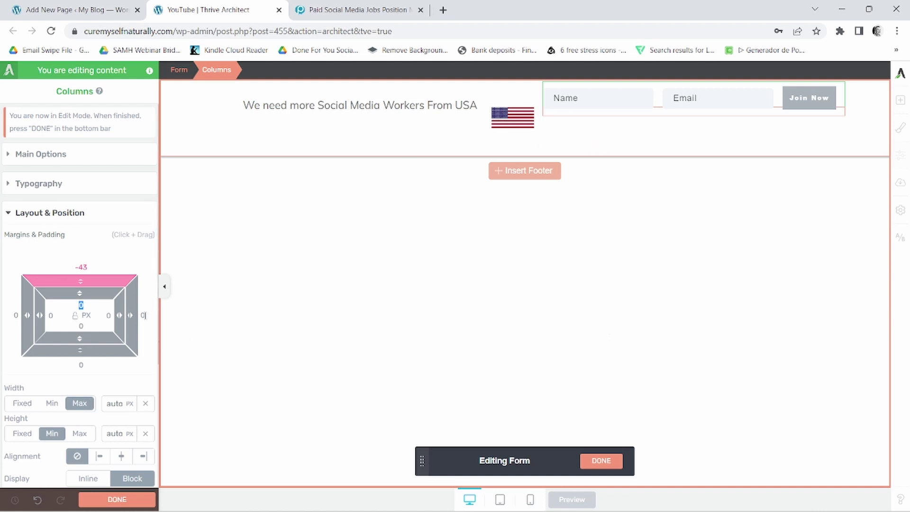
pyautogui.click(115, 499)
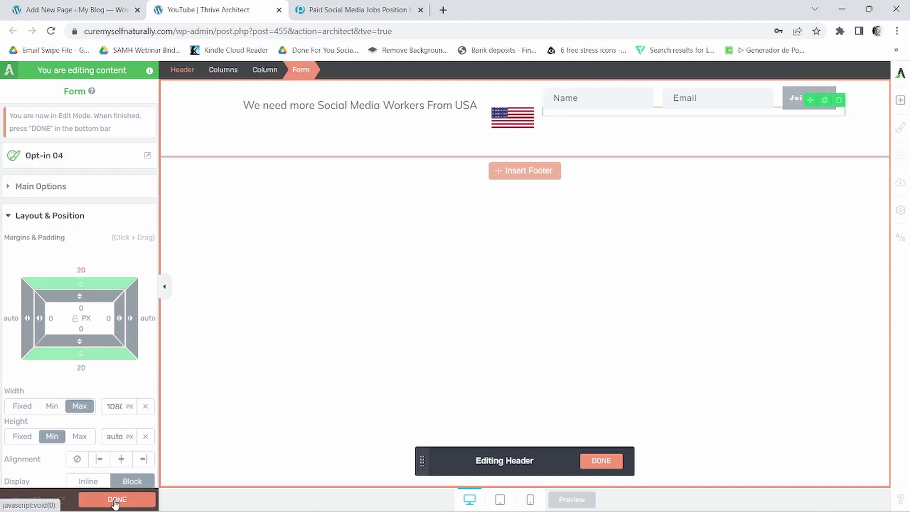
# Align the flag and headline with the form by setting top margins of -12 px on the flag image and -16 px on the headline text.
pyautogui.click(514, 118)
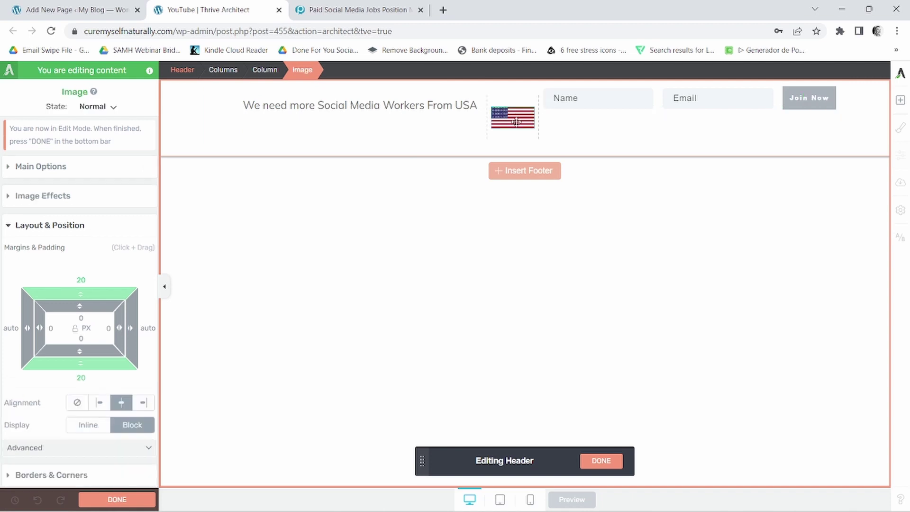
pyautogui.moveTo(80, 295); pyautogui.dragTo(101, 334)
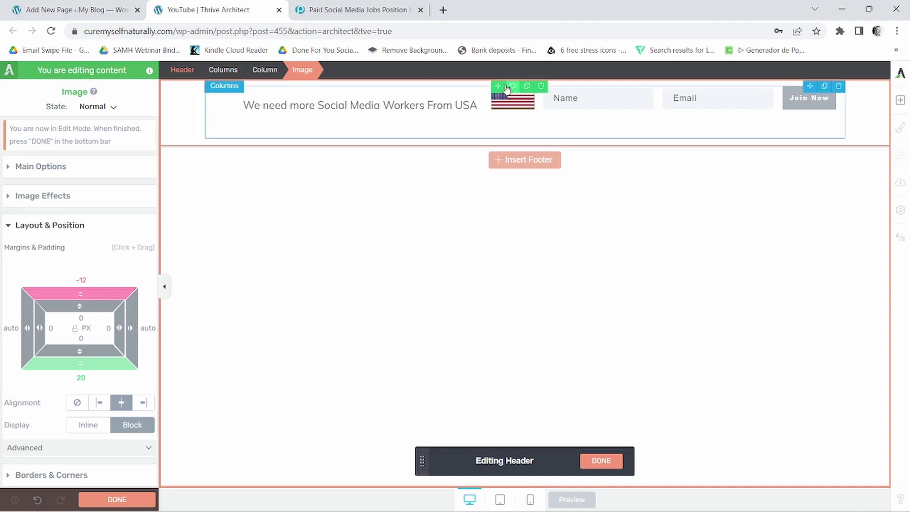
pyautogui.click(440, 121)
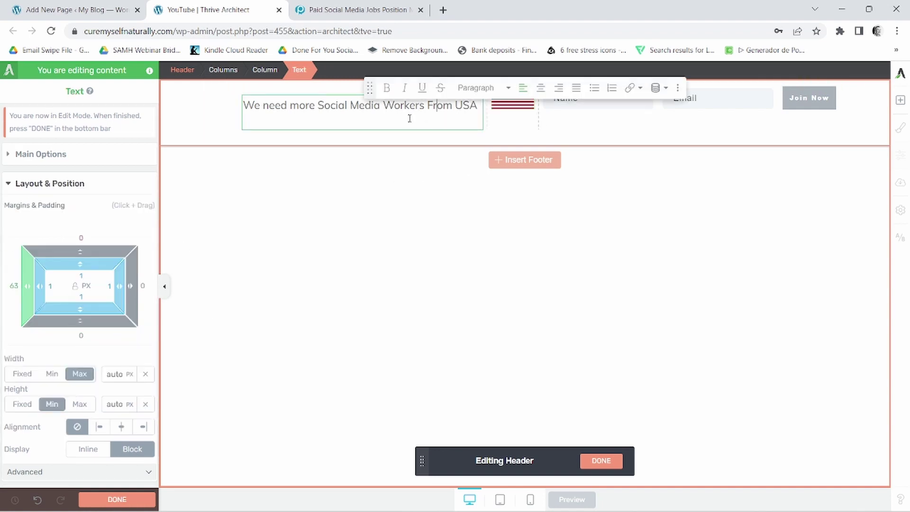
pyautogui.moveTo(80, 250); pyautogui.dragTo(80, 246)
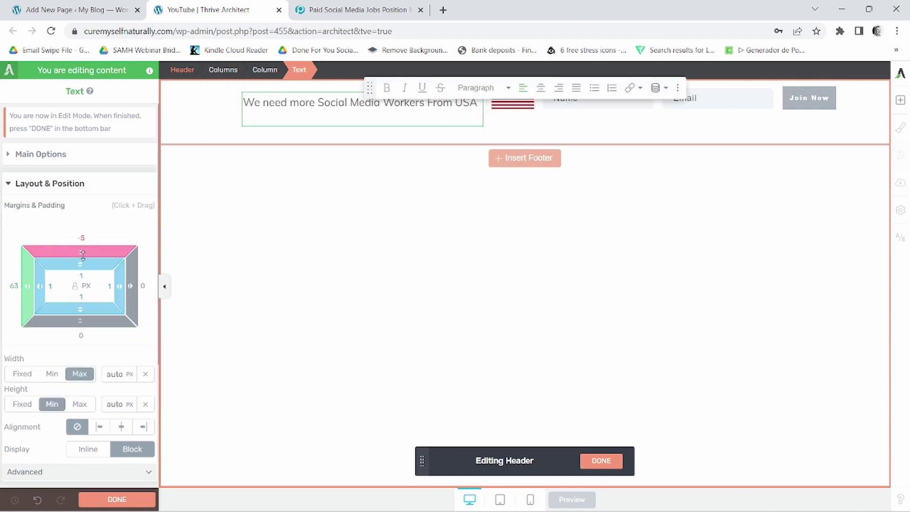
pyautogui.moveTo(372, 87); pyautogui.dragTo(377, 185)
pyautogui.moveTo(87, 253); pyautogui.dragTo(96, 263)
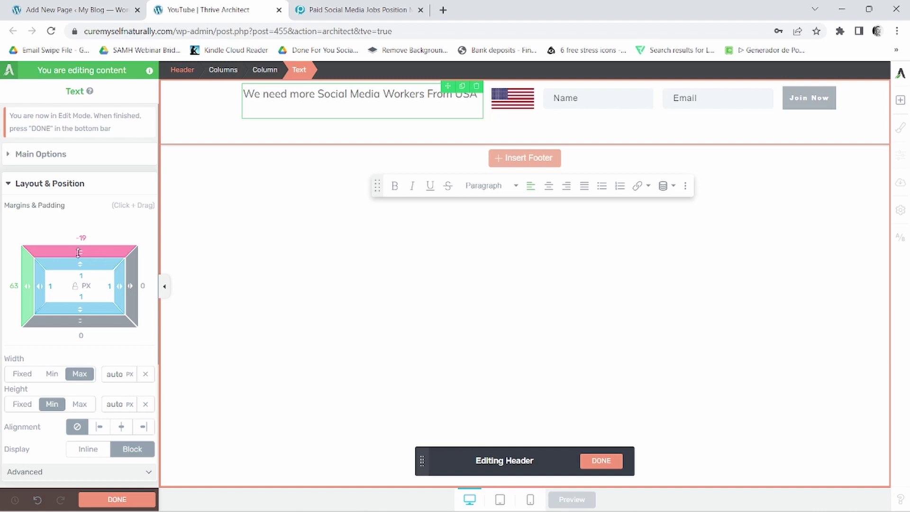
pyautogui.moveTo(79, 251); pyautogui.dragTo(78, 249)
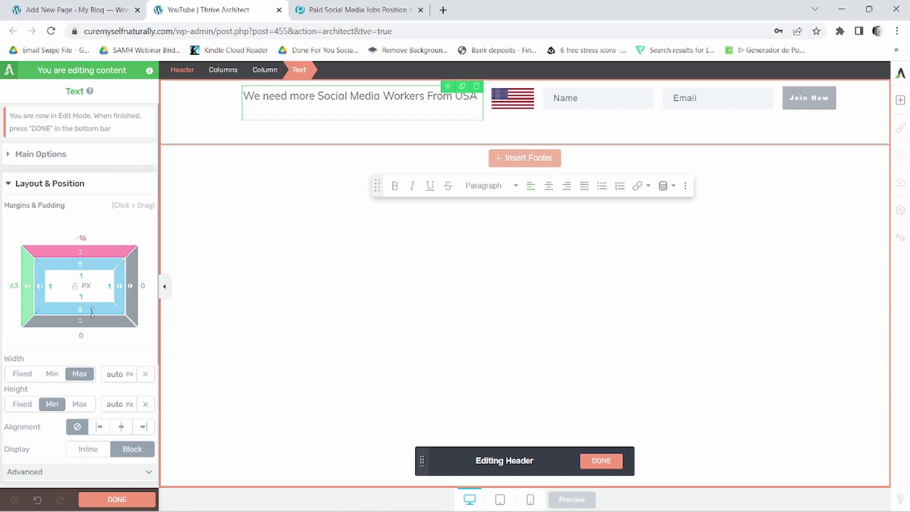
# Give the whole header a solid blue #3c91dc background.
pyautogui.click(178, 126)
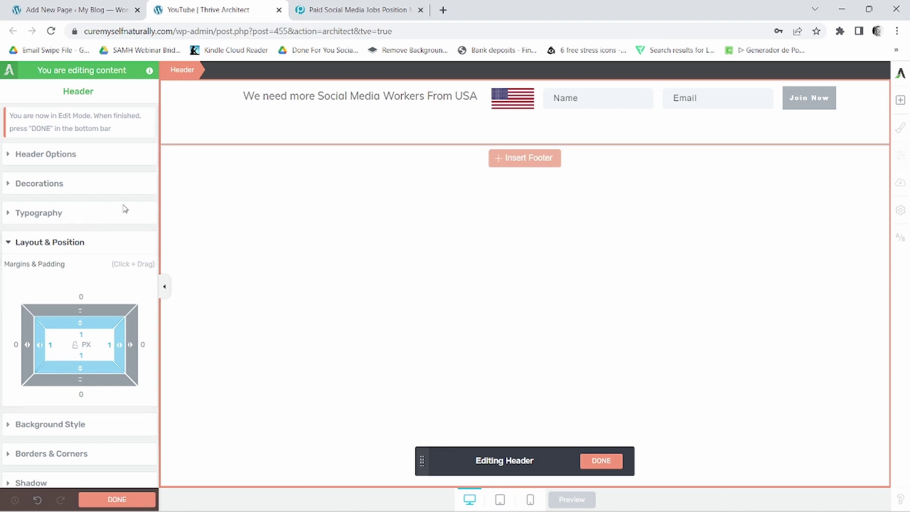
pyautogui.click(34, 385)
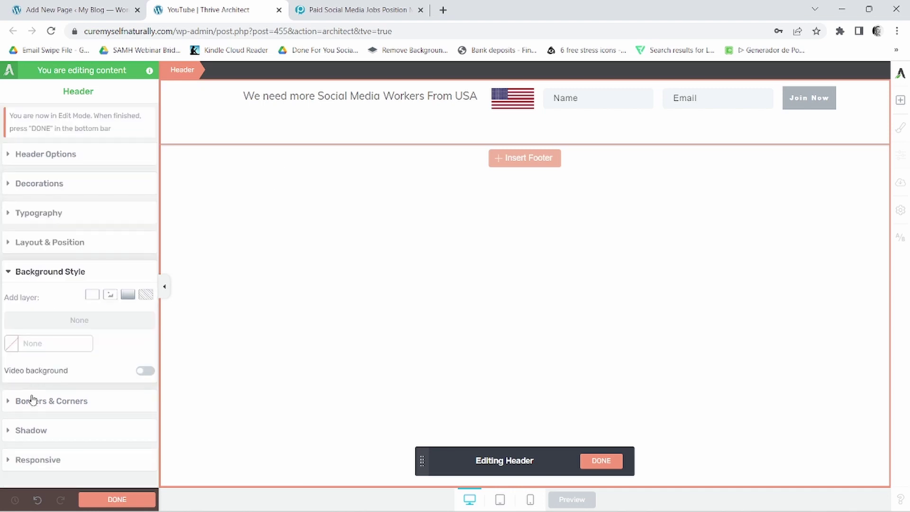
pyautogui.click(12, 350)
pyautogui.click(13, 353)
pyautogui.click(30, 309)
pyautogui.click(109, 241)
pyautogui.click(111, 244)
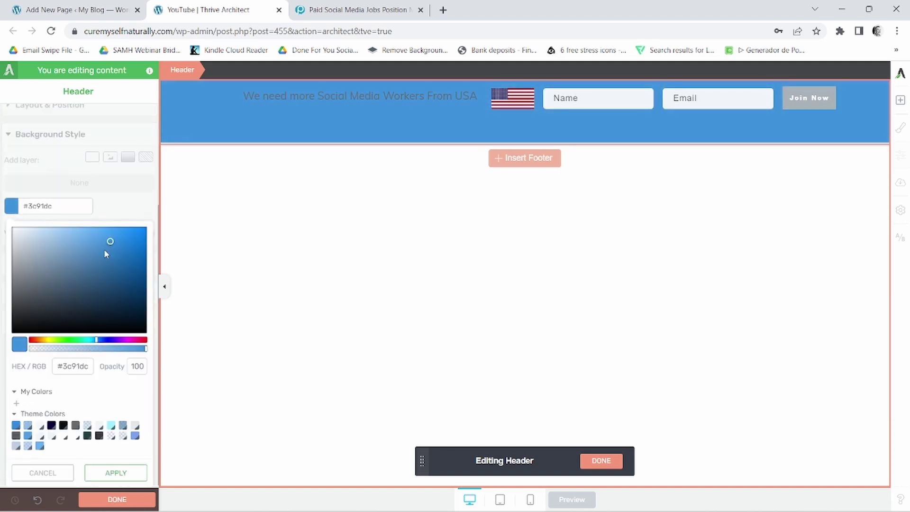
pyautogui.click(115, 472)
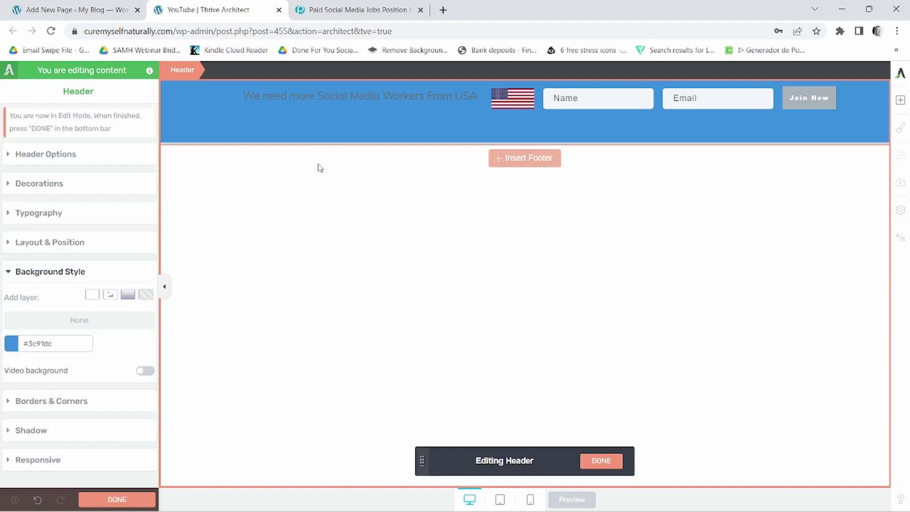
# Change the headline text "We need more Social Media Workers From USA" to white #ffffff.
pyautogui.click(338, 96)
pyautogui.tripleClick(339, 97)
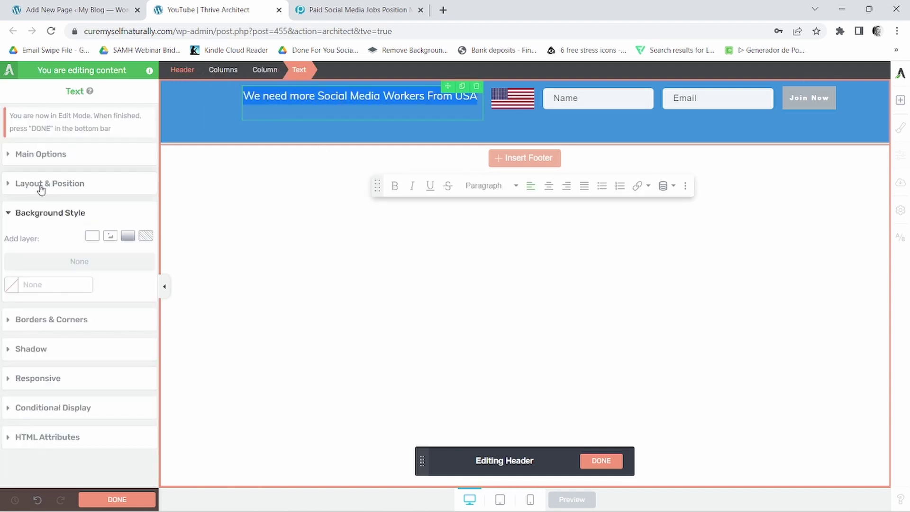
pyautogui.click(30, 156)
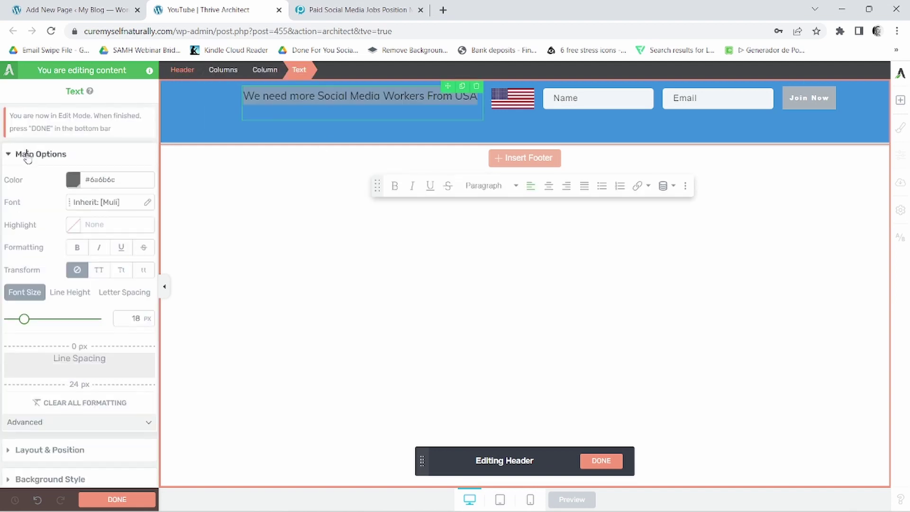
pyautogui.click(83, 185)
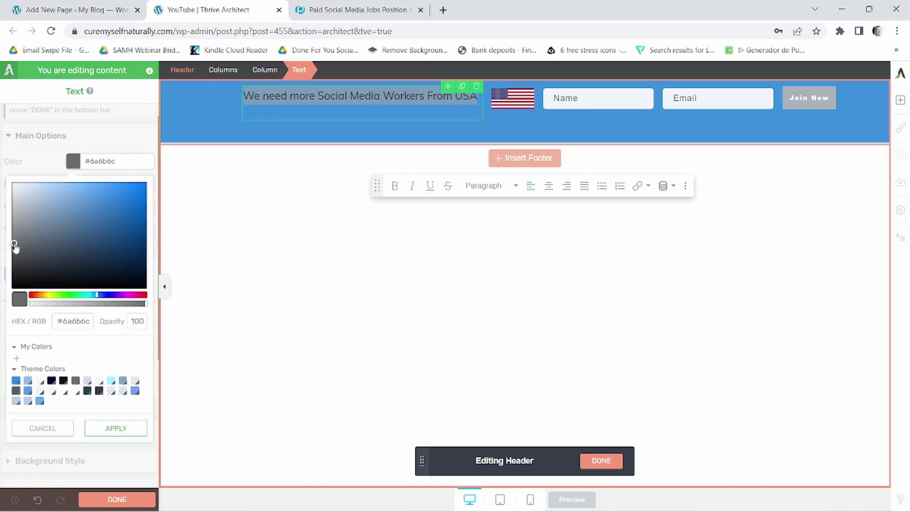
pyautogui.moveTo(14, 245); pyautogui.dragTo(12, 184)
pyautogui.click(116, 428)
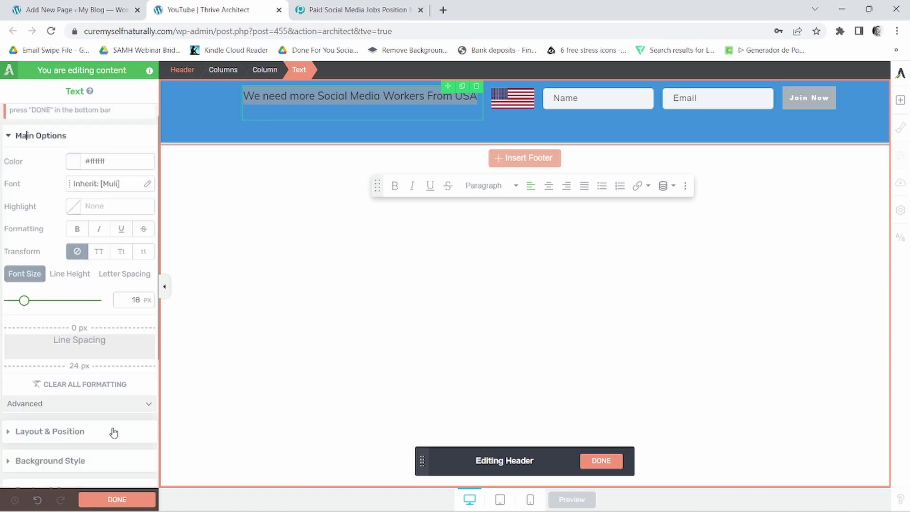
# Set the header's top margin to 2 px, top padding to 2 px and bottom padding to 0.
pyautogui.click(174, 136)
pyautogui.scroll(-1, 49, 297)
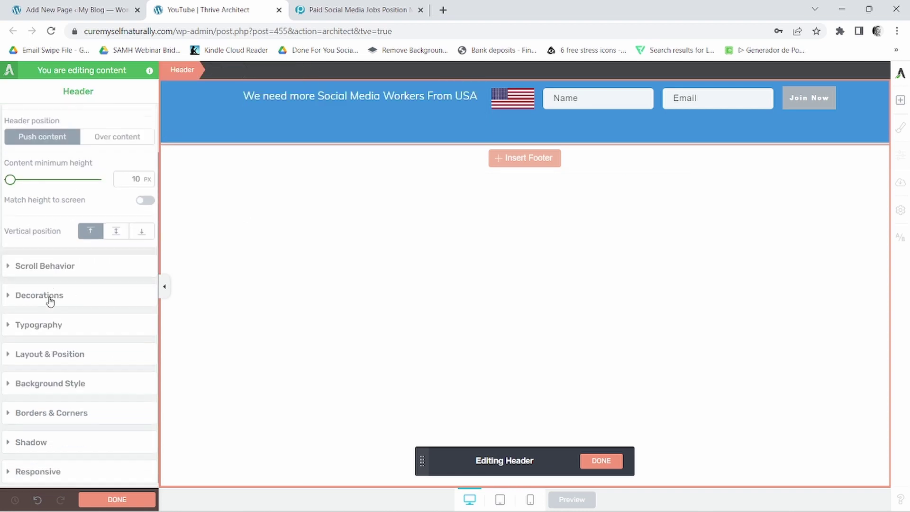
pyautogui.click(29, 356)
pyautogui.moveTo(79, 408); pyautogui.dragTo(85, 384)
pyautogui.moveTo(80, 344)
pyautogui.mouseDown()
pyautogui.moveTo(85, 357)
pyautogui.moveTo(89, 335)
pyautogui.mouseUp()
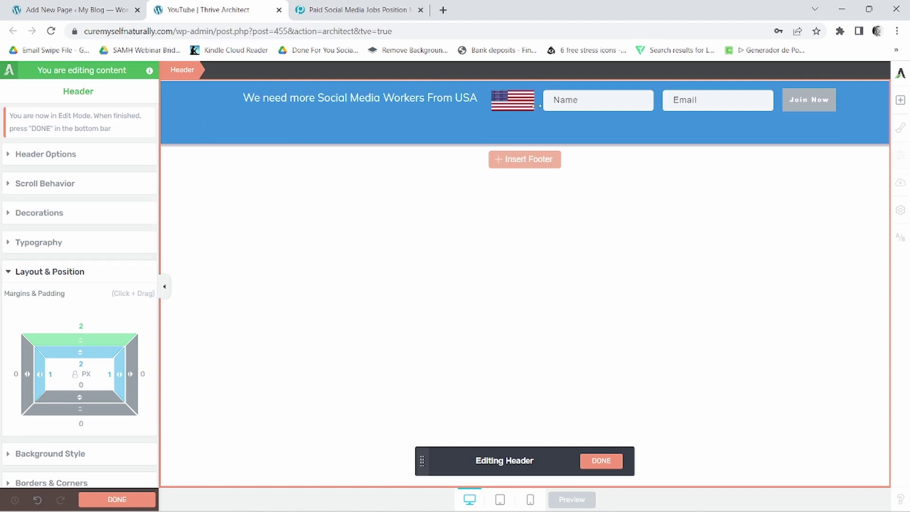
# Shrink the blue header band by setting the header columns' bottom margin to -32 px.
pyautogui.click(509, 135)
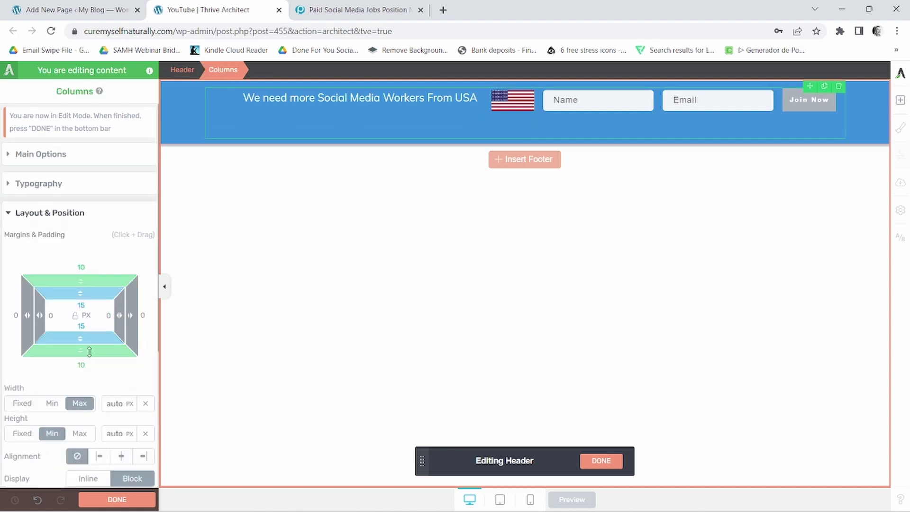
pyautogui.moveTo(79, 350); pyautogui.dragTo(73, 299)
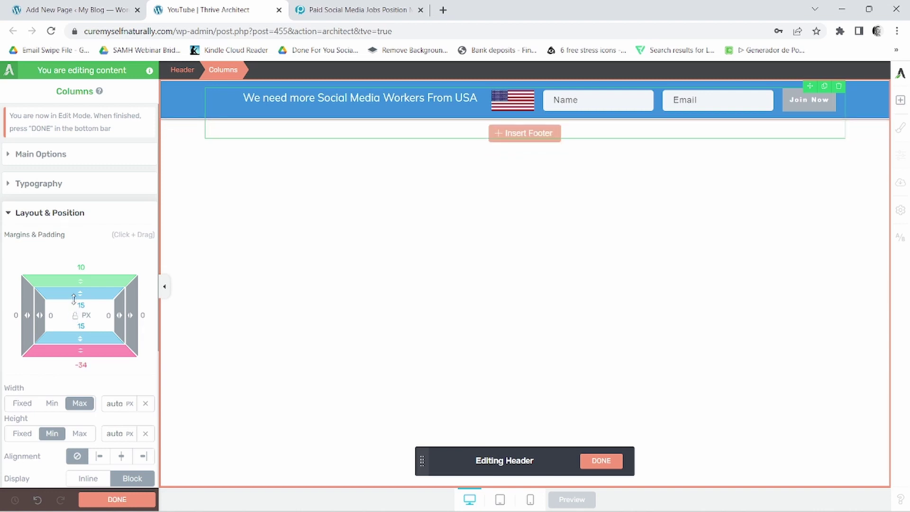
pyautogui.moveTo(74, 298); pyautogui.dragTo(74, 300)
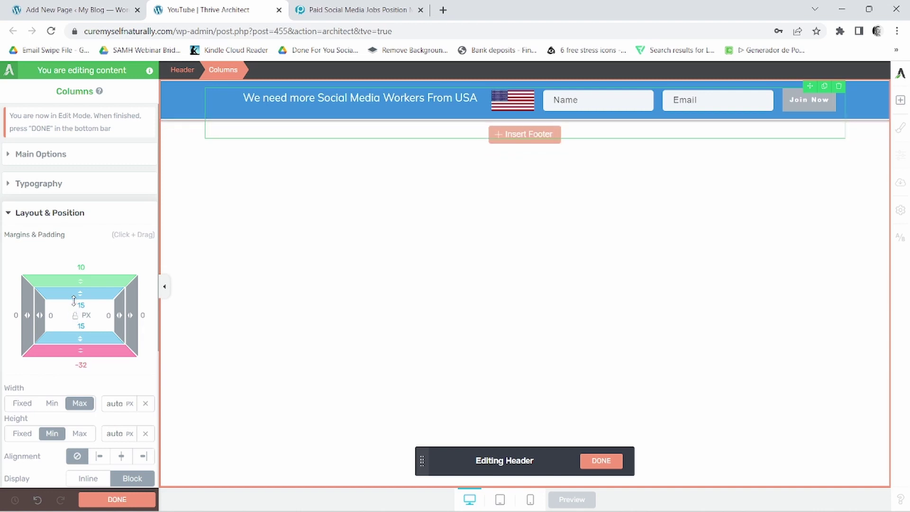
# Finish editing the header, save the page and open its preview.
pyautogui.click(114, 500)
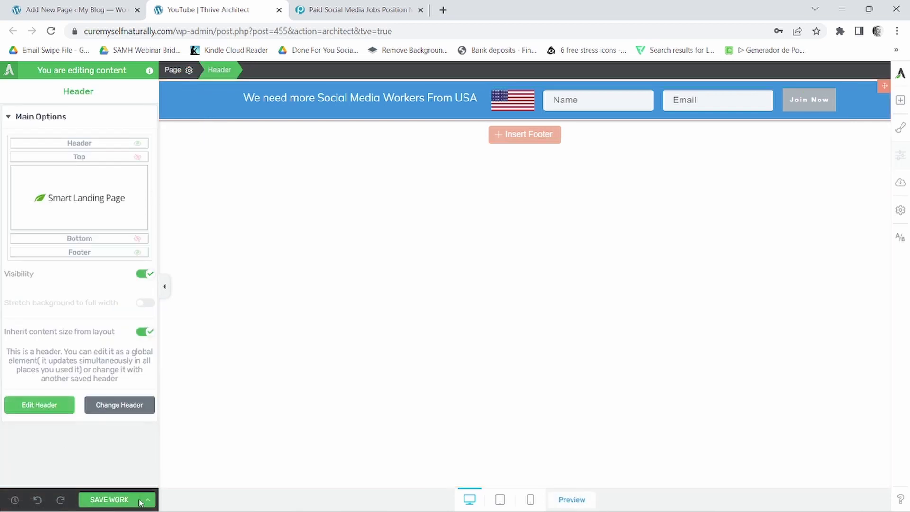
pyautogui.click(116, 499)
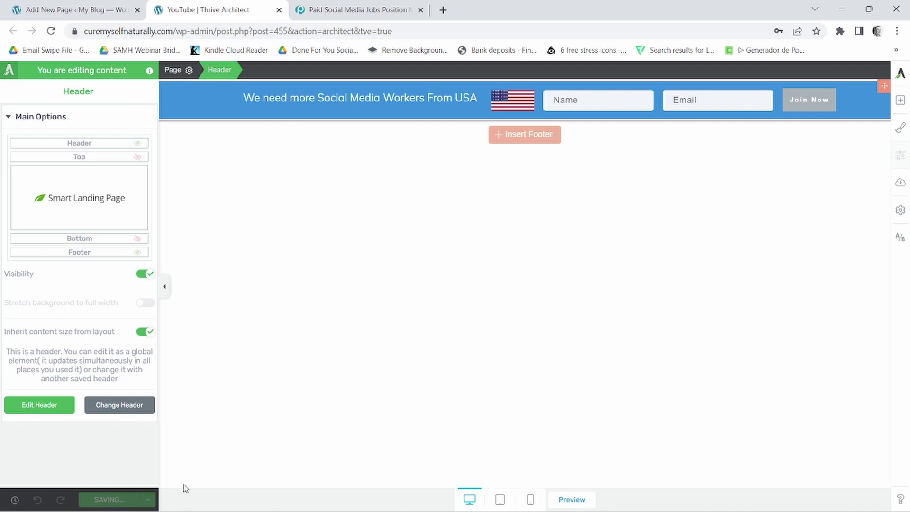
pyautogui.click(574, 500)
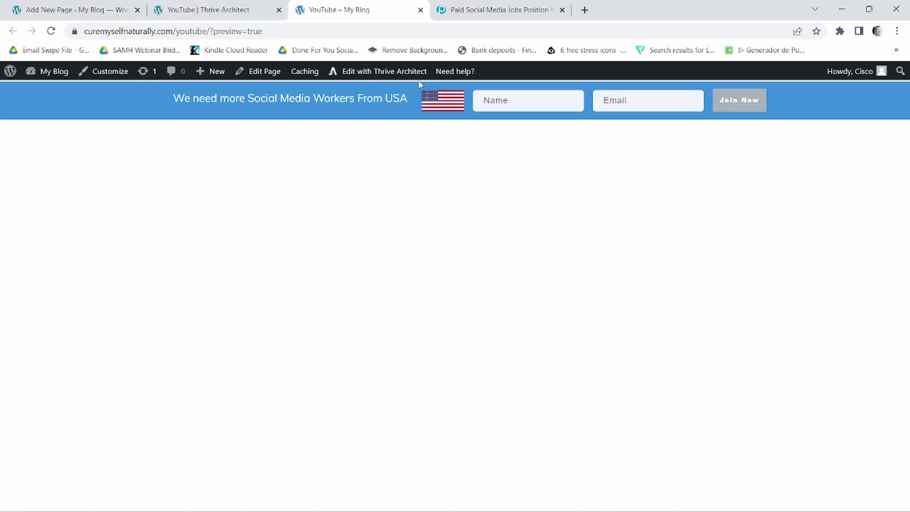
# Return to the editor and set the header columns' top margin to 11 px and top padding to 13 px.
pyautogui.click(256, 9)
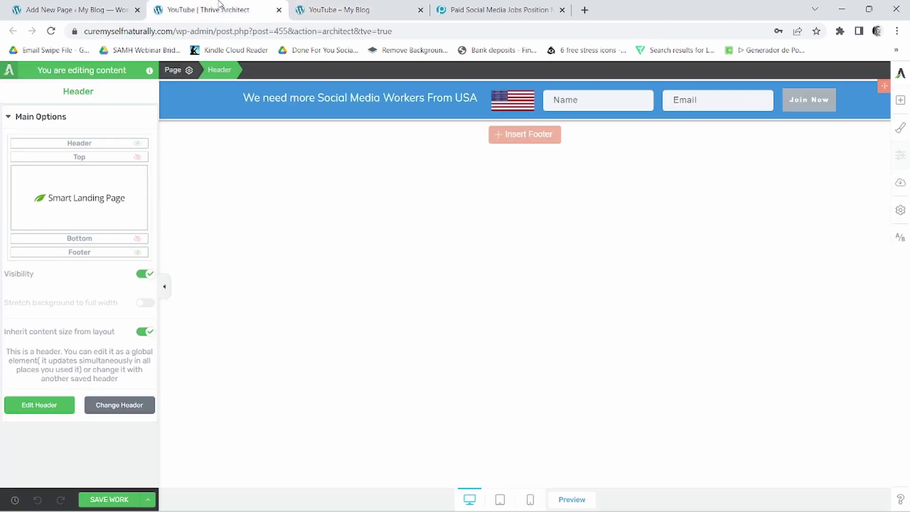
pyautogui.click(33, 404)
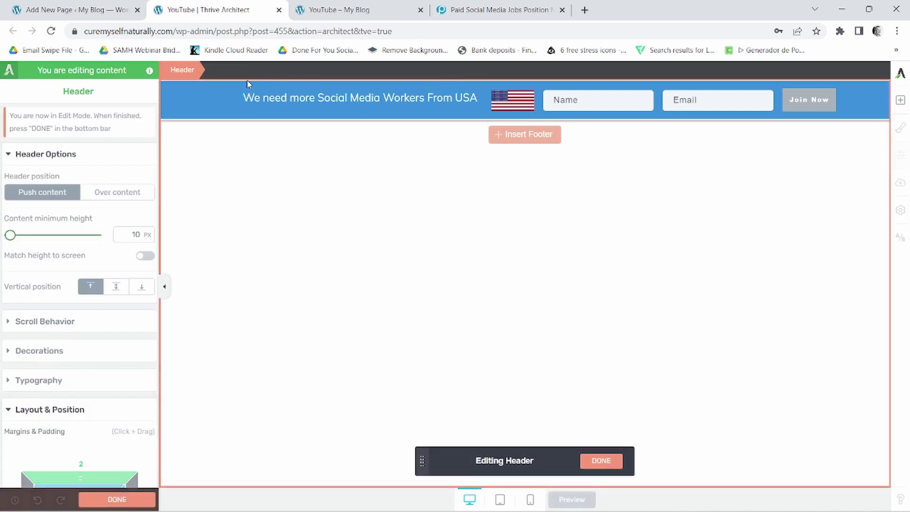
pyautogui.click(200, 98)
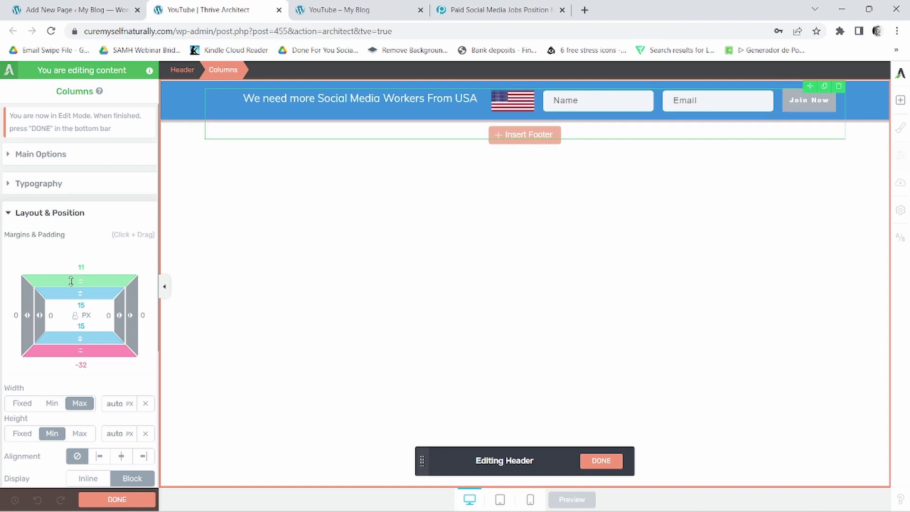
pyautogui.moveTo(82, 294); pyautogui.dragTo(79, 290)
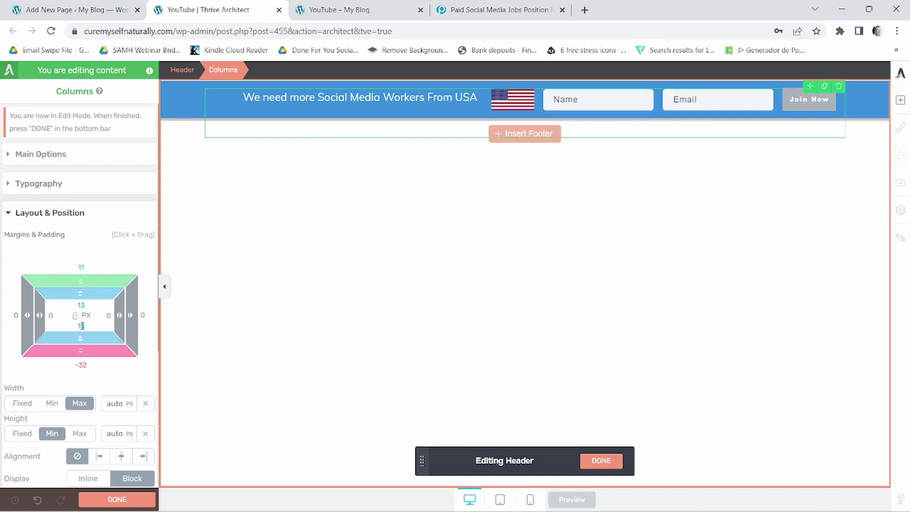
# Set the whole header's top margin to -1 px and finish editing the header.
pyautogui.click(444, 85)
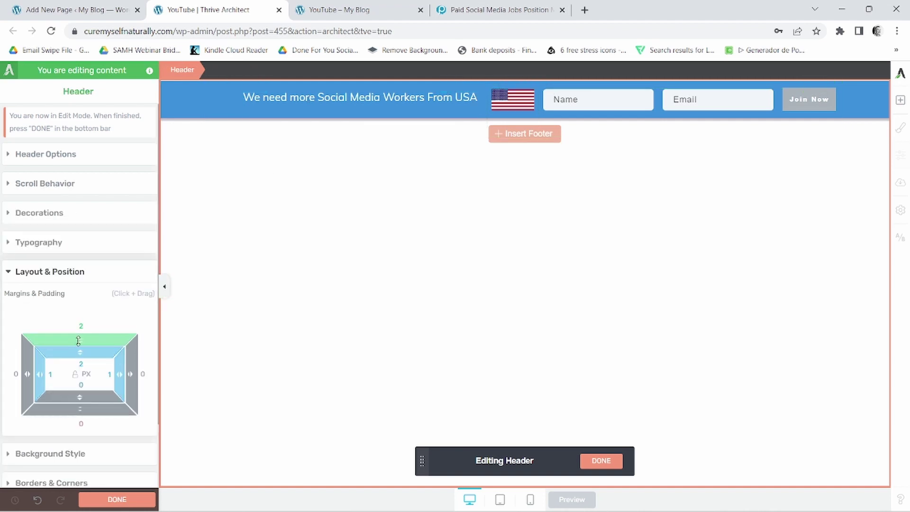
pyautogui.moveTo(78, 332); pyautogui.dragTo(79, 347)
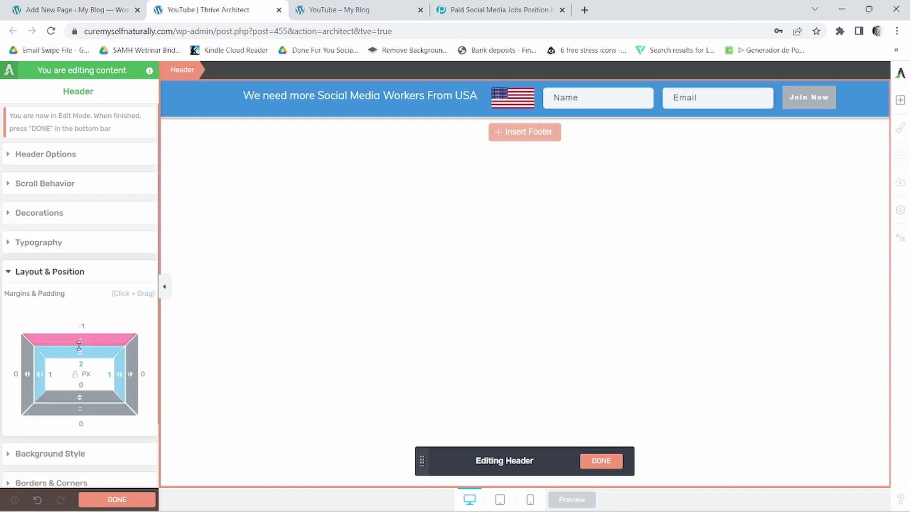
pyautogui.click(116, 499)
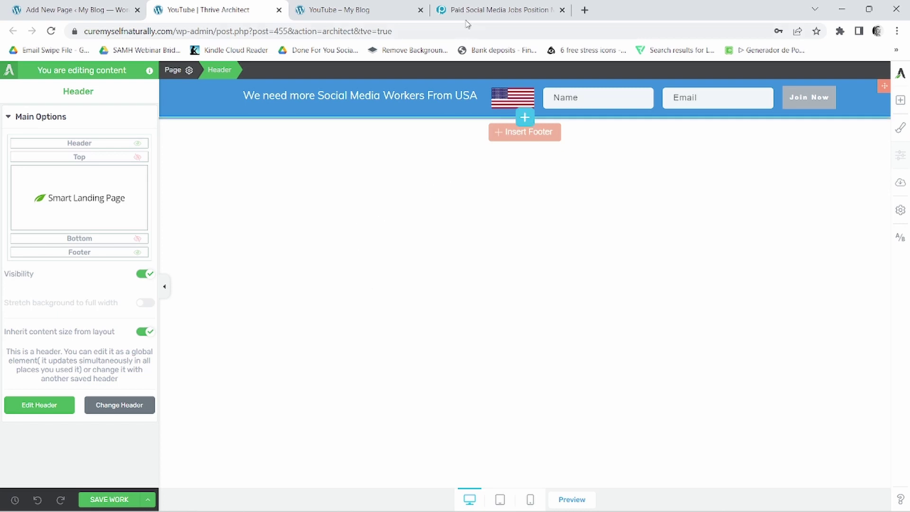
# Examine the footer of the reference jobs page, close the old preview and return to the page editor.
pyautogui.click(484, 6)
pyautogui.scroll(-6, 449, 209)
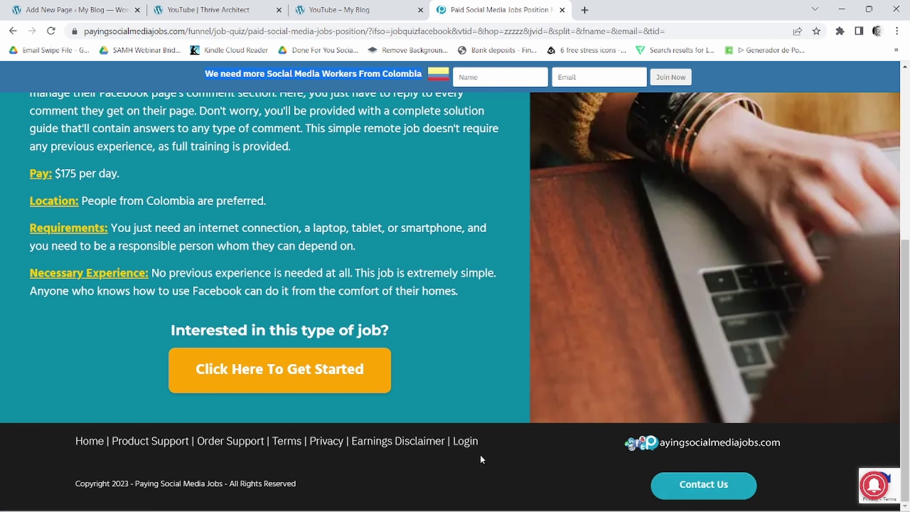
pyautogui.click(308, 12)
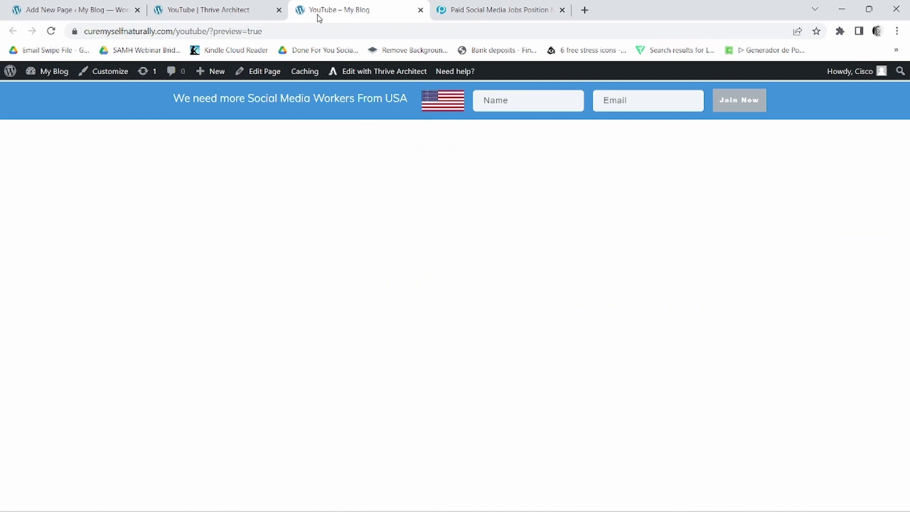
pyautogui.hotkey('ctrl', 'w')
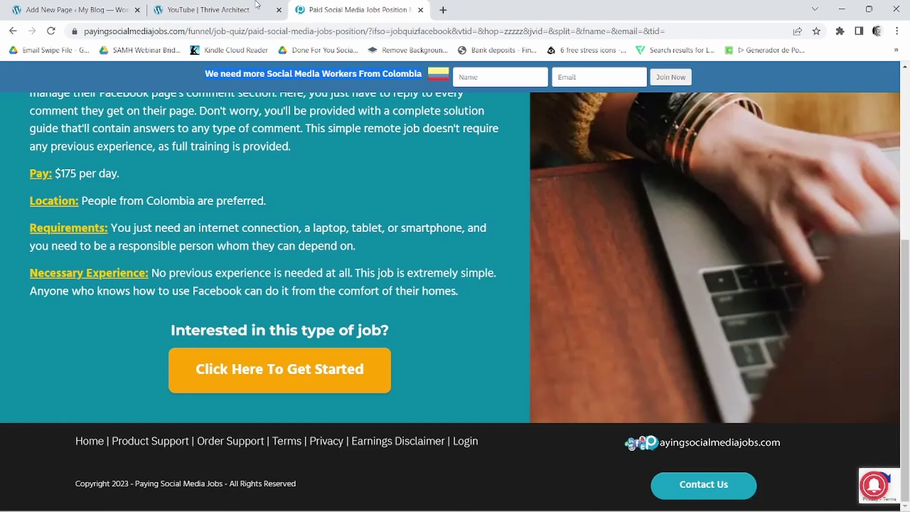
pyautogui.click(200, 6)
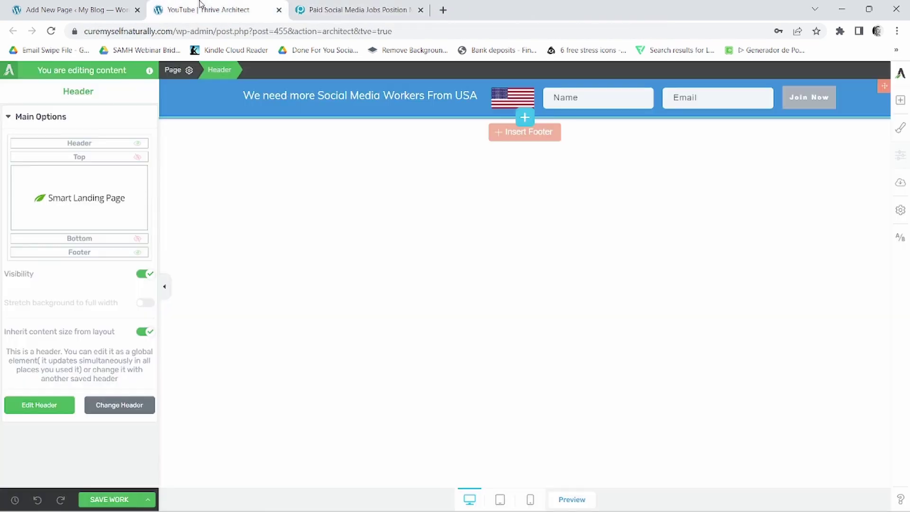
# Insert a new footer from the Copyright 01 template, name it "Main F" and save the page.
pyautogui.click(544, 141)
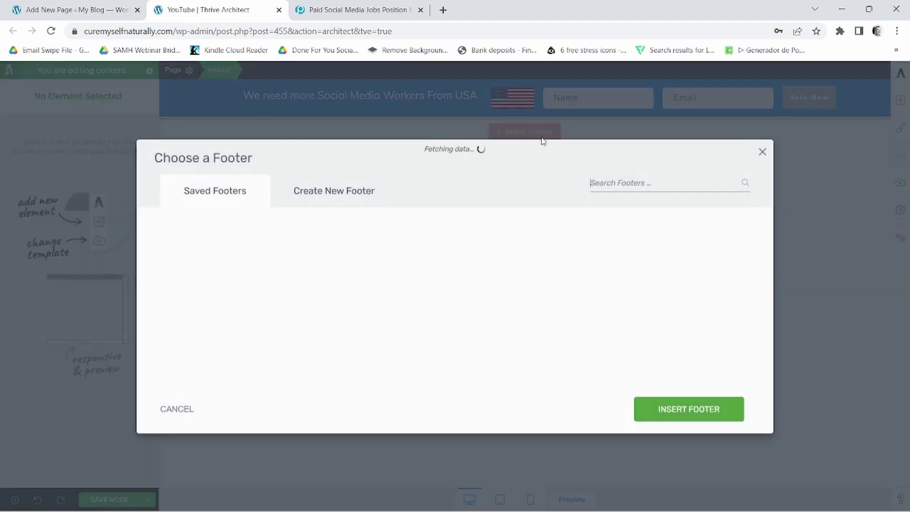
pyautogui.click(335, 185)
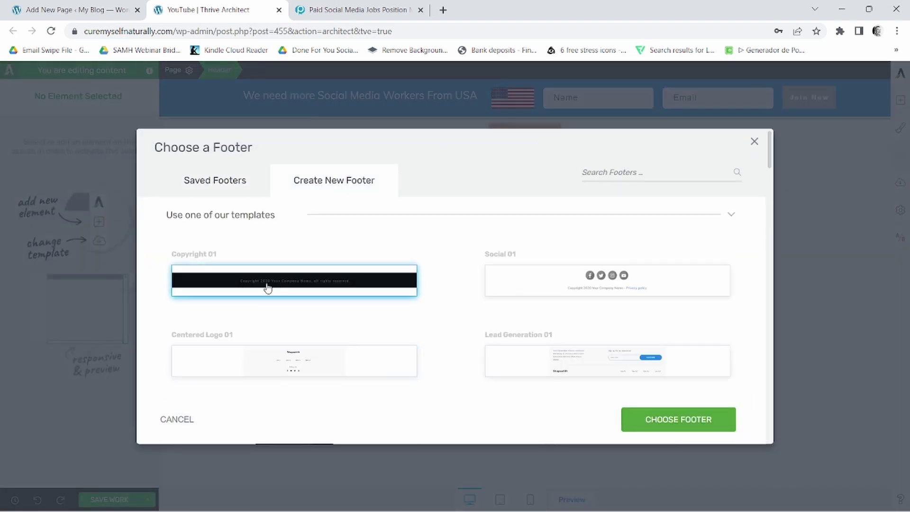
pyautogui.click(288, 285)
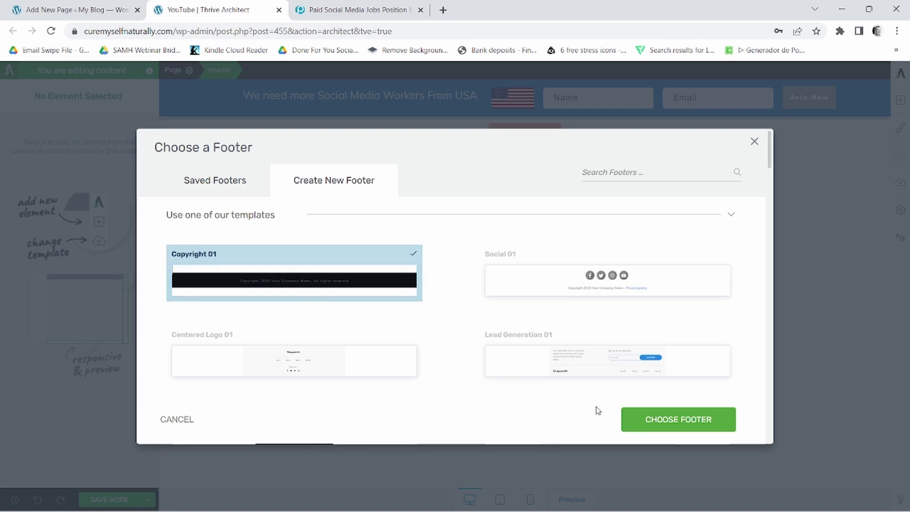
pyautogui.click(691, 422)
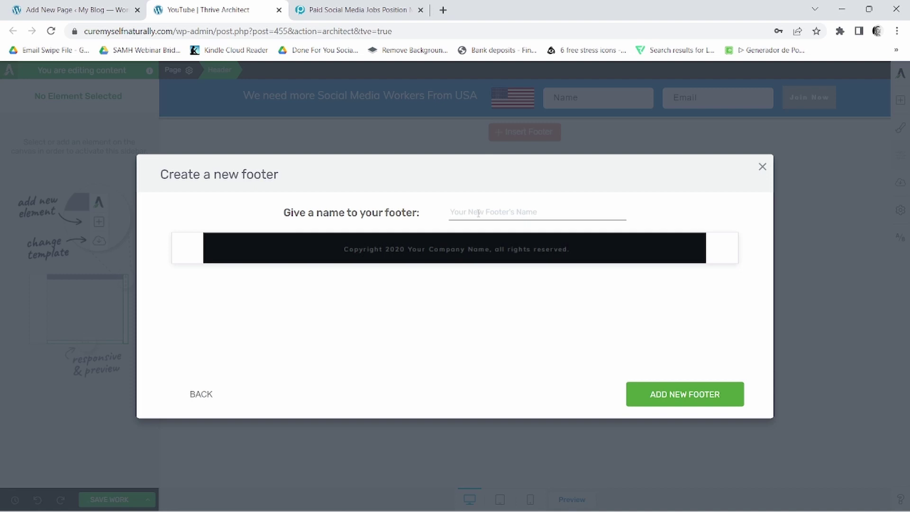
pyautogui.write('Main F')
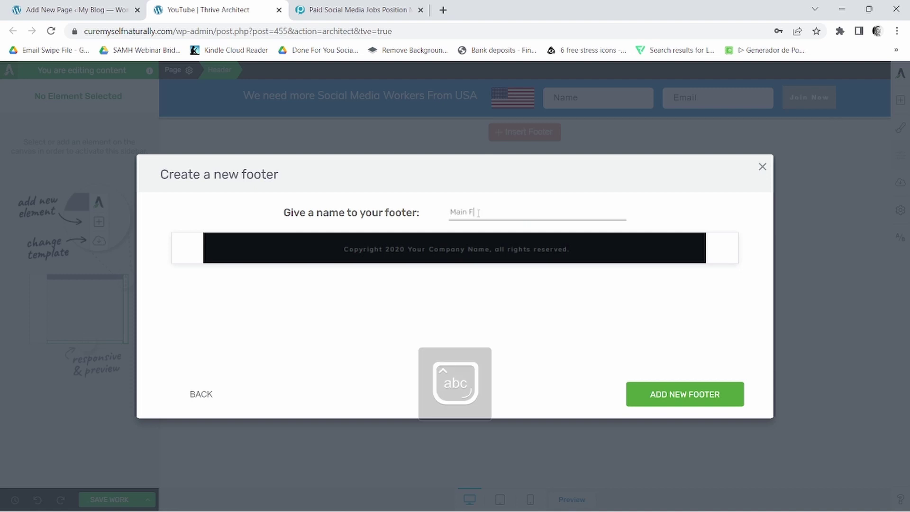
pyautogui.click(678, 398)
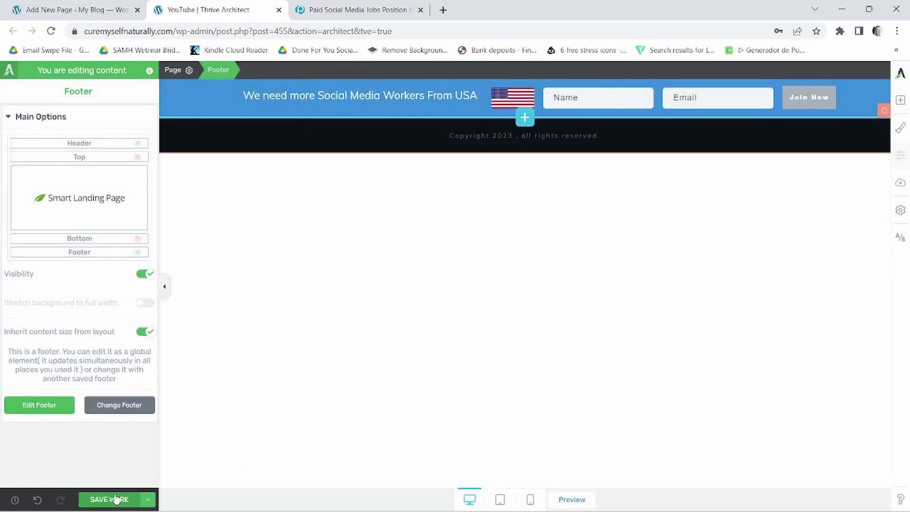
pyautogui.click(115, 499)
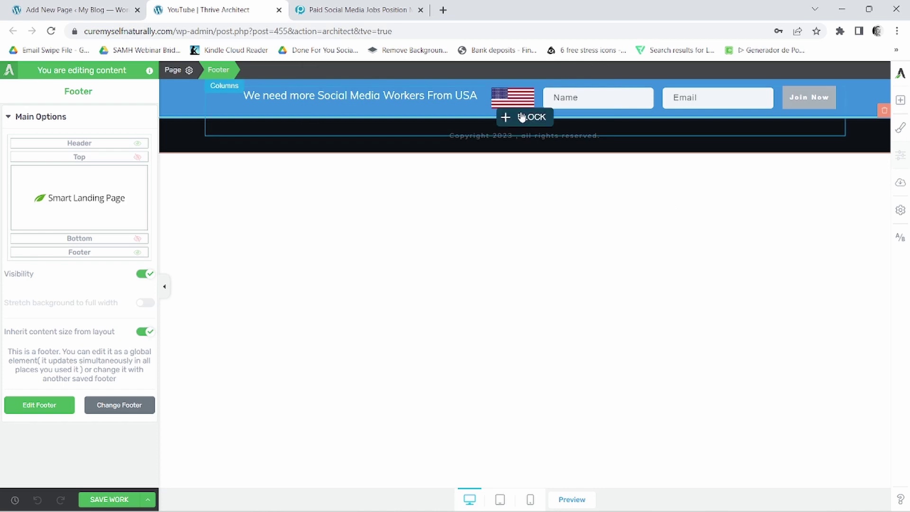
# Insert the "We want to bring innovation" block between header and footer and delete its text column.
pyautogui.click(529, 118)
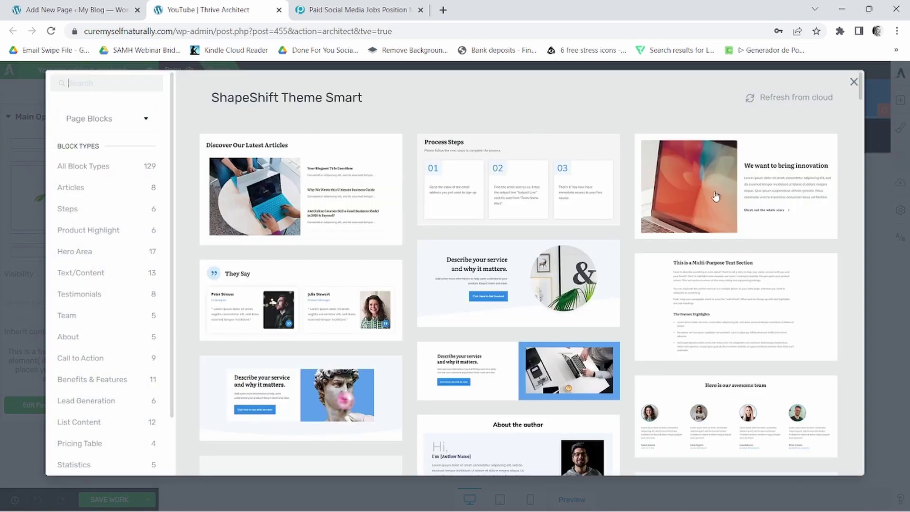
pyautogui.click(753, 181)
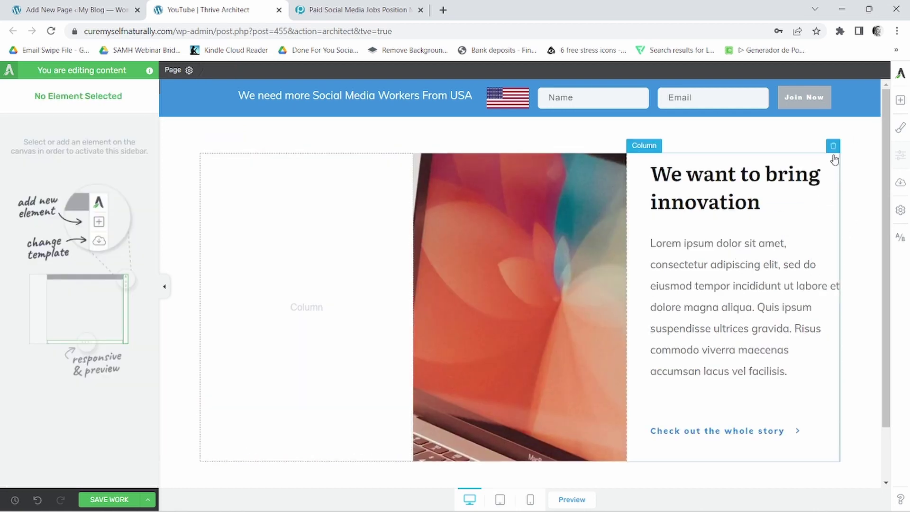
pyautogui.click(834, 147)
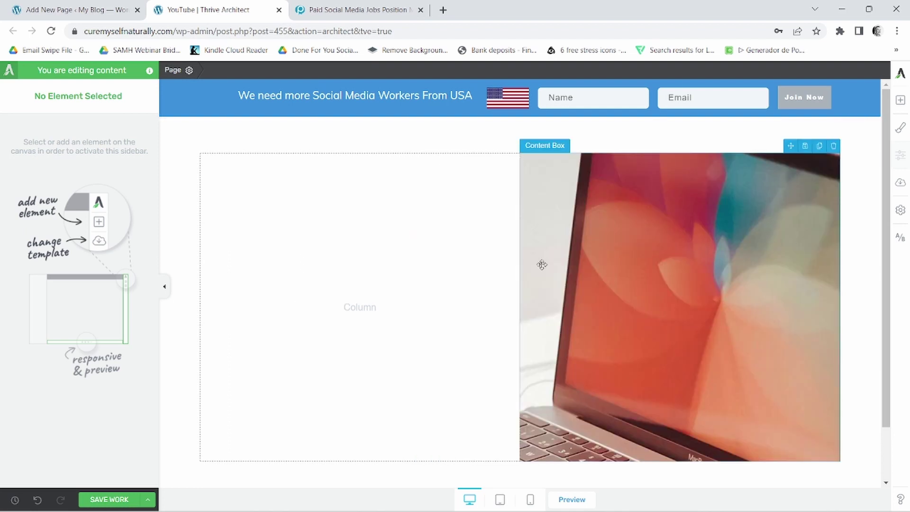
# Compare the new block's empty column and laptop image with the job description section of the reference page.
pyautogui.scroll(-1, 433, 318)
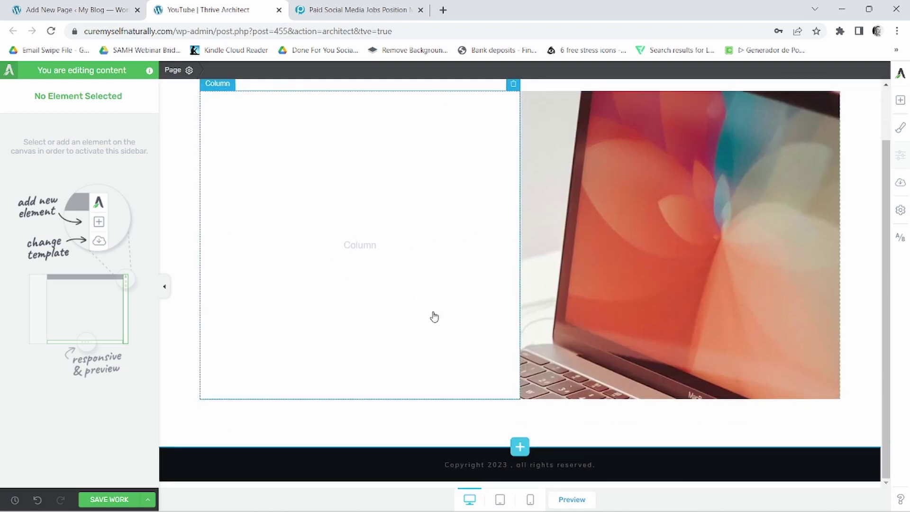
pyautogui.scroll(1, 432, 315)
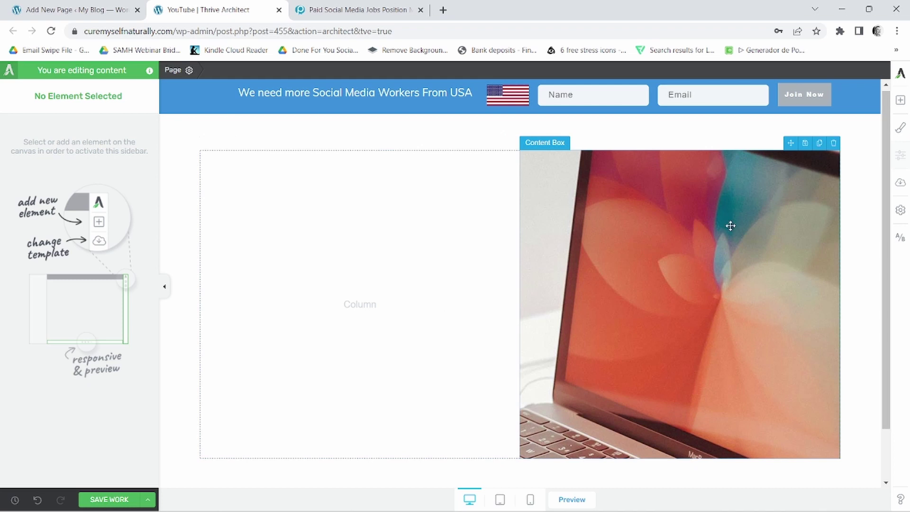
pyautogui.scroll(-1, 694, 289)
pyautogui.scroll(1, 716, 296)
pyautogui.hotkey('ctrl', 'Tab')
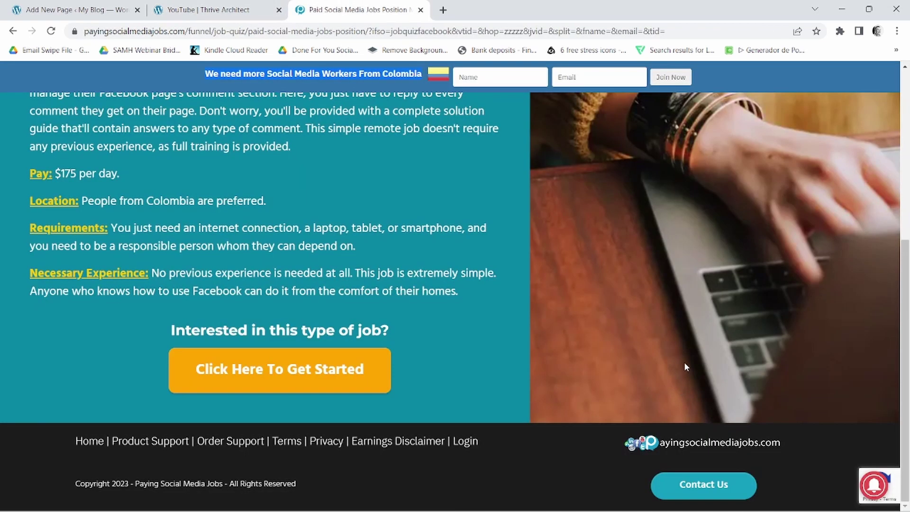
pyautogui.scroll(5, 684, 367)
pyautogui.scroll(-6, 687, 303)
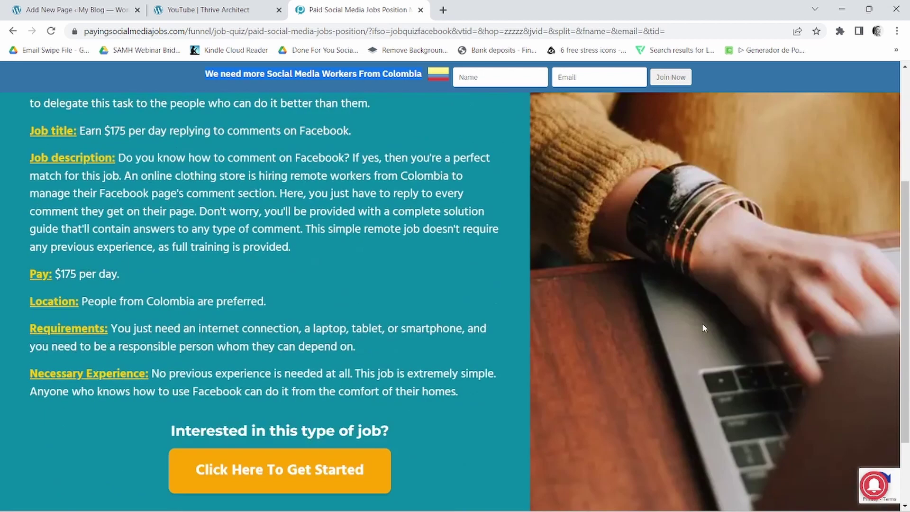
pyautogui.hotkey('ctrl', 'shift', 'Tab')
# Set the laptop image content box to 1000 px minimum height, 2000 px maximum width and centered vertical position.
pyautogui.click(643, 252)
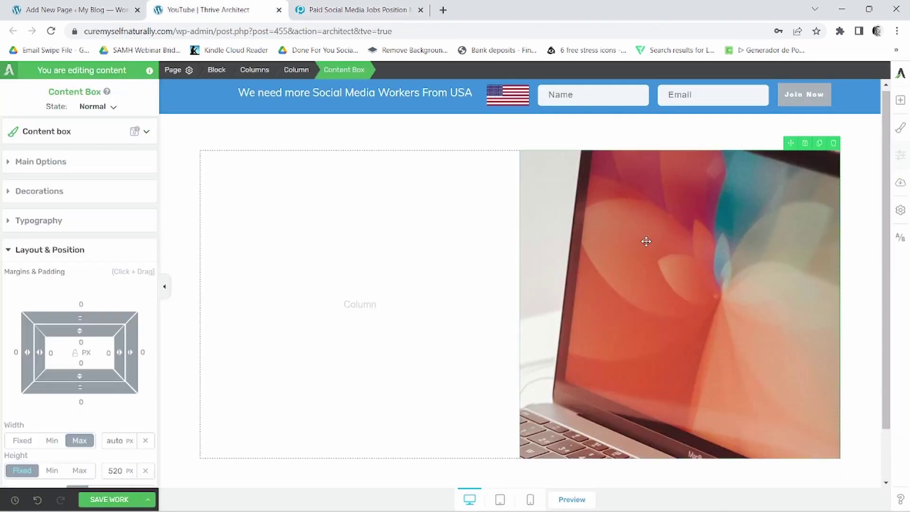
pyautogui.click(31, 164)
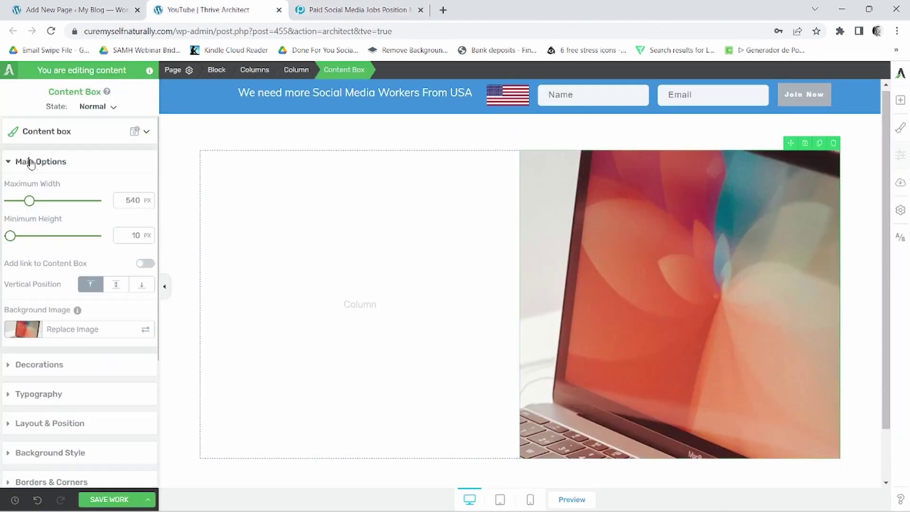
pyautogui.moveTo(10, 236); pyautogui.dragTo(97, 236)
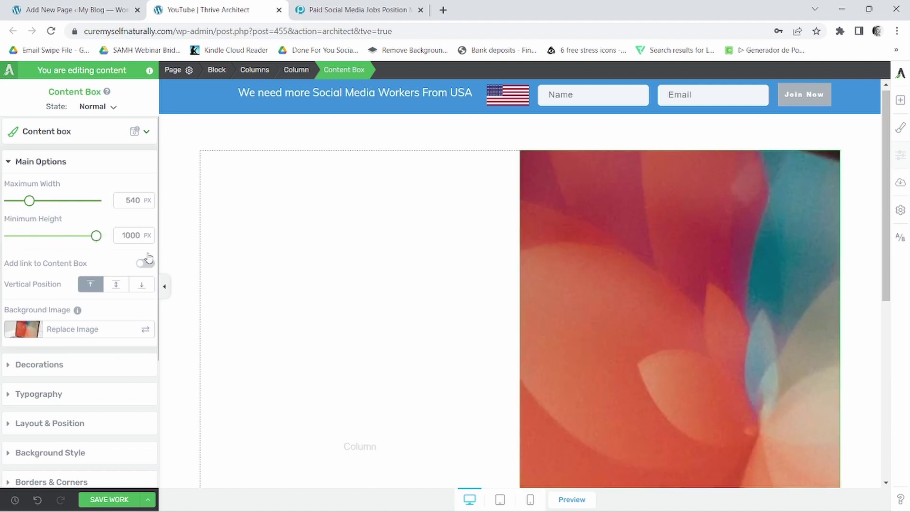
pyautogui.moveTo(30, 201); pyautogui.dragTo(97, 201)
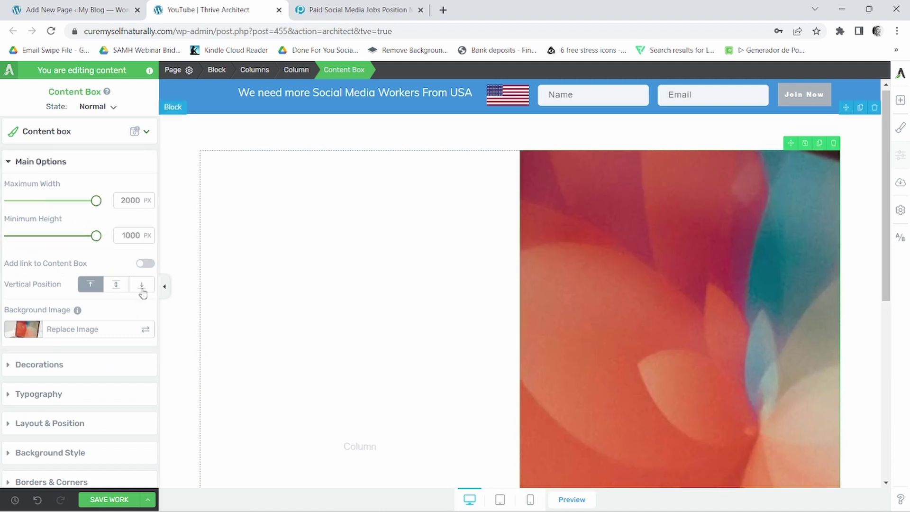
pyautogui.scroll(-1, 41, 265)
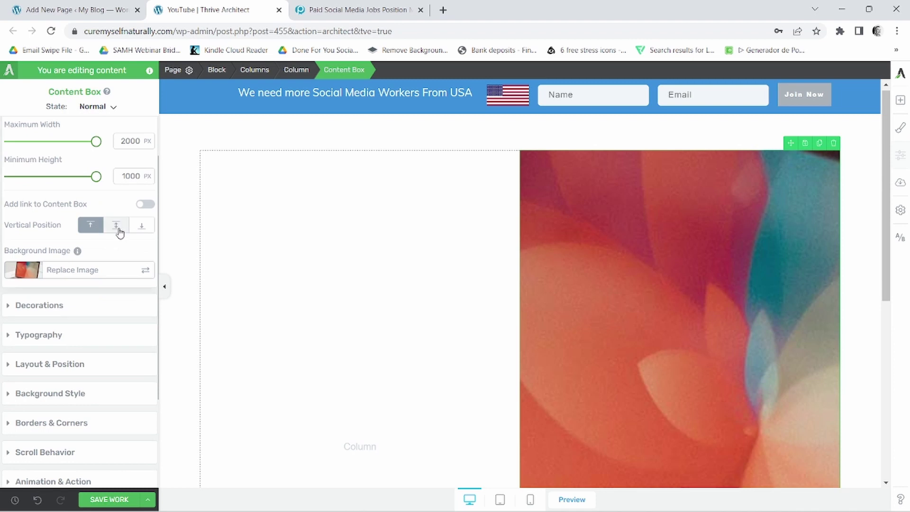
pyautogui.click(117, 226)
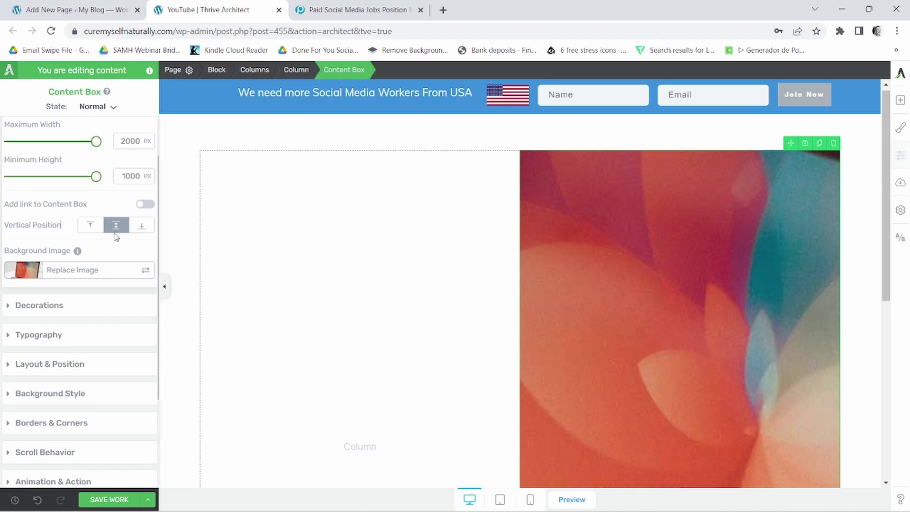
# Pull the laptop image content box outwards with a top margin of -62 px and a right margin of -97 px.
pyautogui.scroll(-2, 116, 237)
pyautogui.click(34, 246)
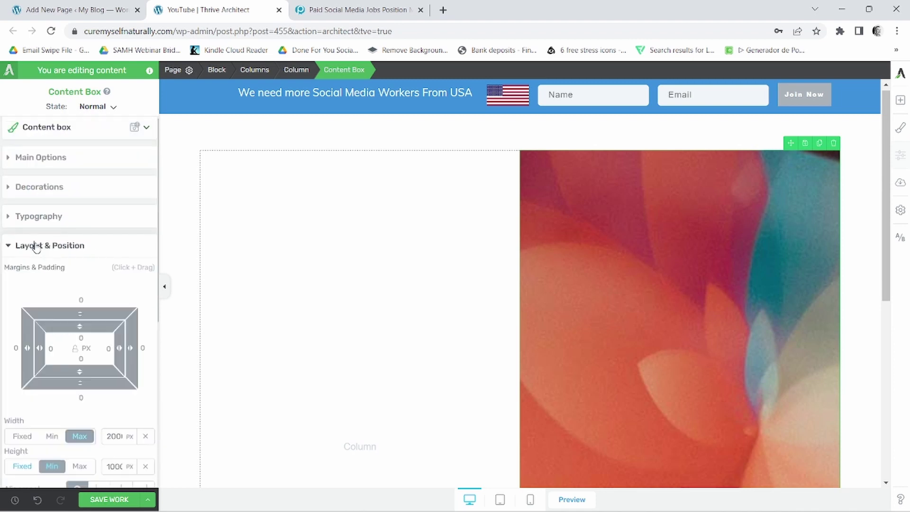
pyautogui.moveTo(79, 314); pyautogui.dragTo(100, 388)
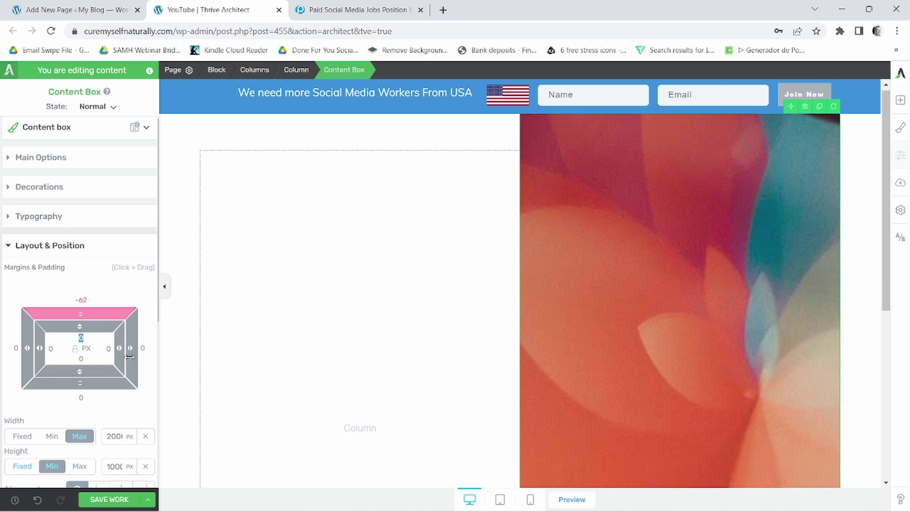
pyautogui.moveTo(129, 350); pyautogui.dragTo(14, 333)
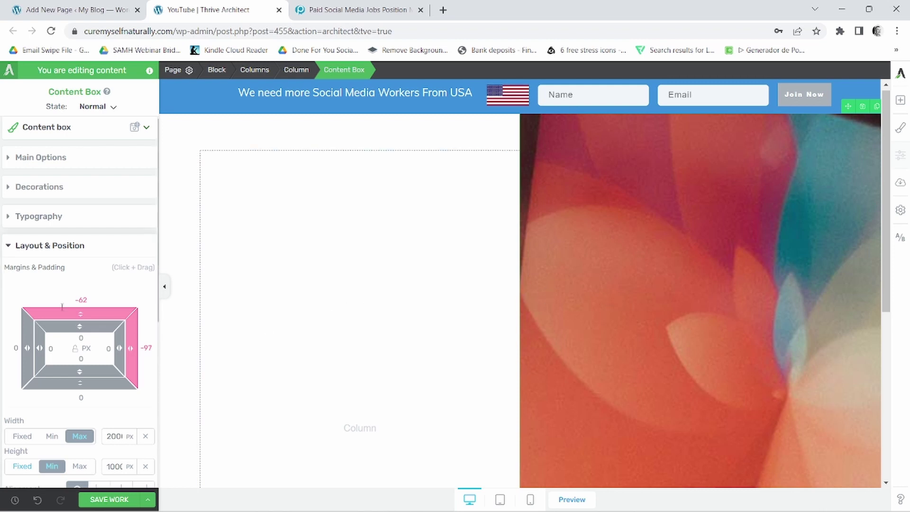
pyautogui.scroll(-6, 119, 262)
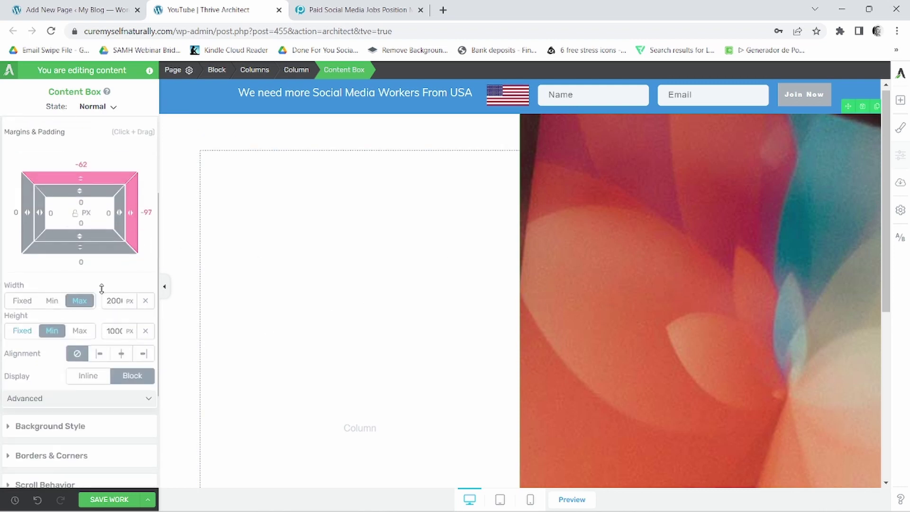
# Replace the content box's background image with the media library photo pexels-teona-swift-6912818-scaled.jpg.
pyautogui.scroll(6, 100, 320)
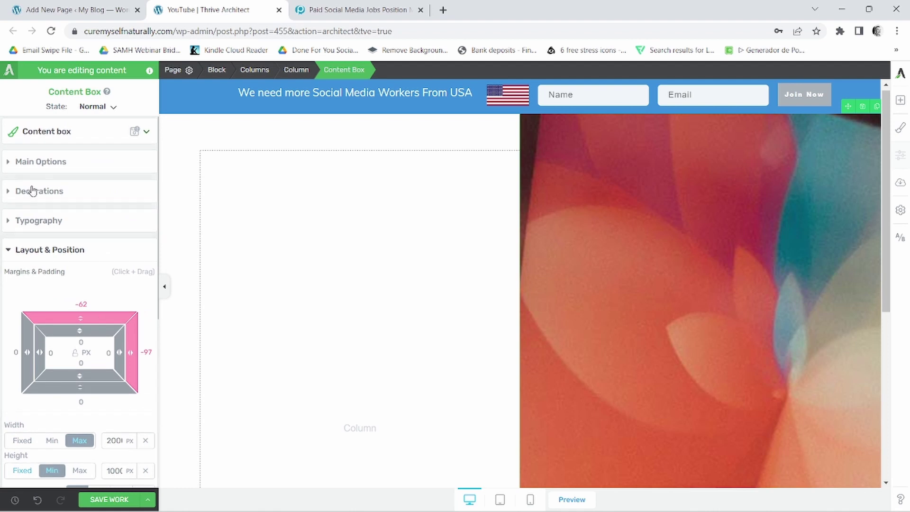
pyautogui.click(38, 161)
pyautogui.click(64, 330)
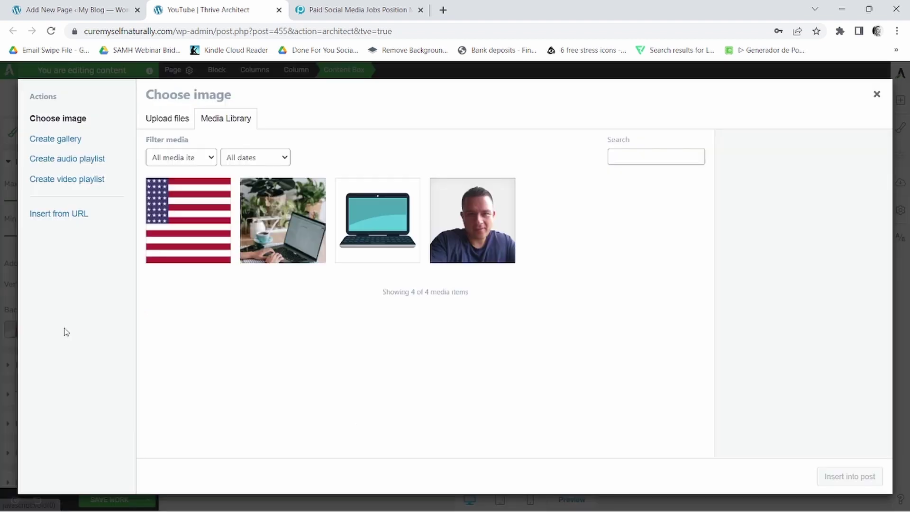
pyautogui.click(303, 204)
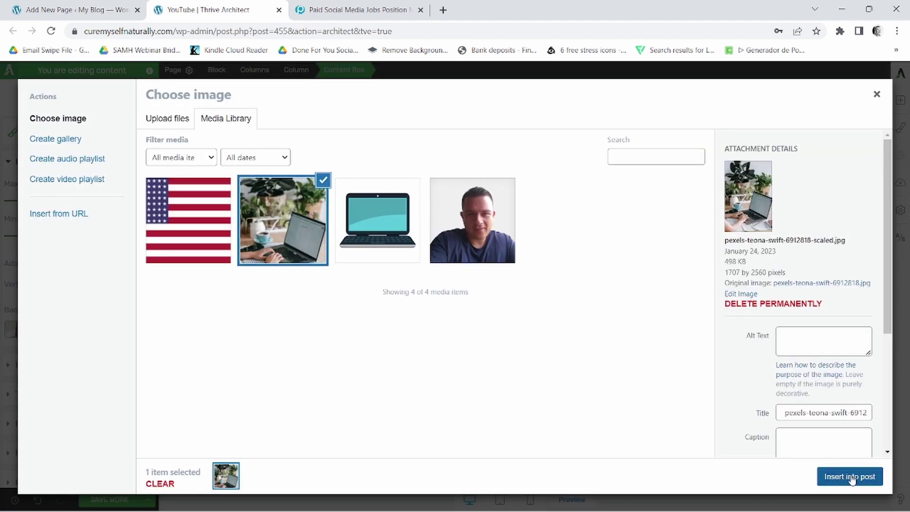
pyautogui.click(833, 476)
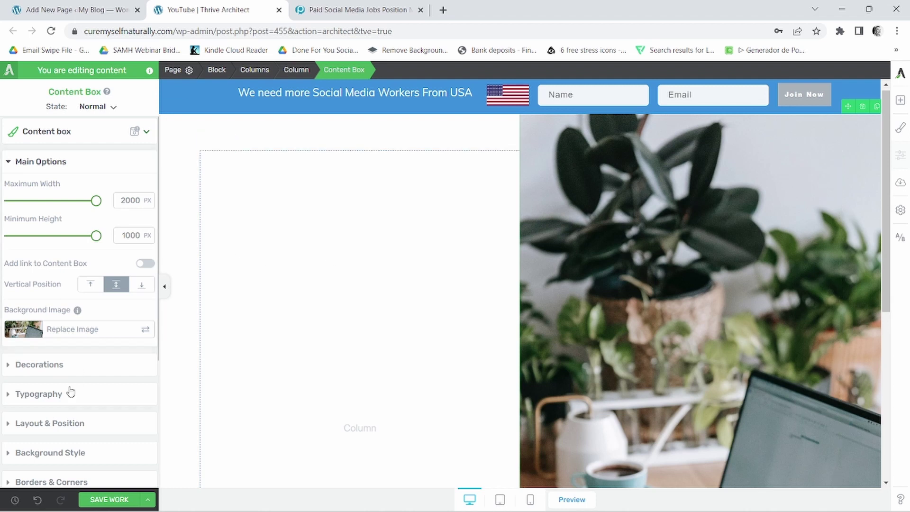
# Set the image content box's right margin to -250 px and check the image down to the footer.
pyautogui.click(64, 422)
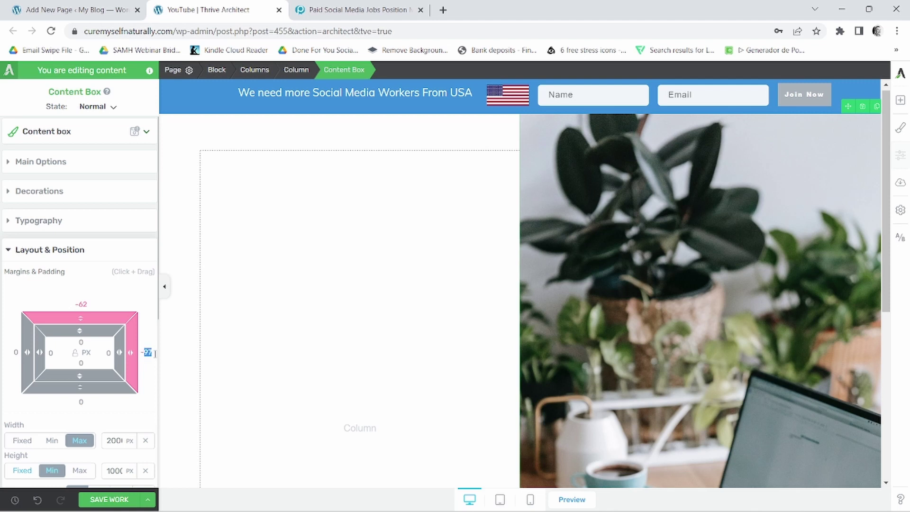
pyautogui.write('-250')
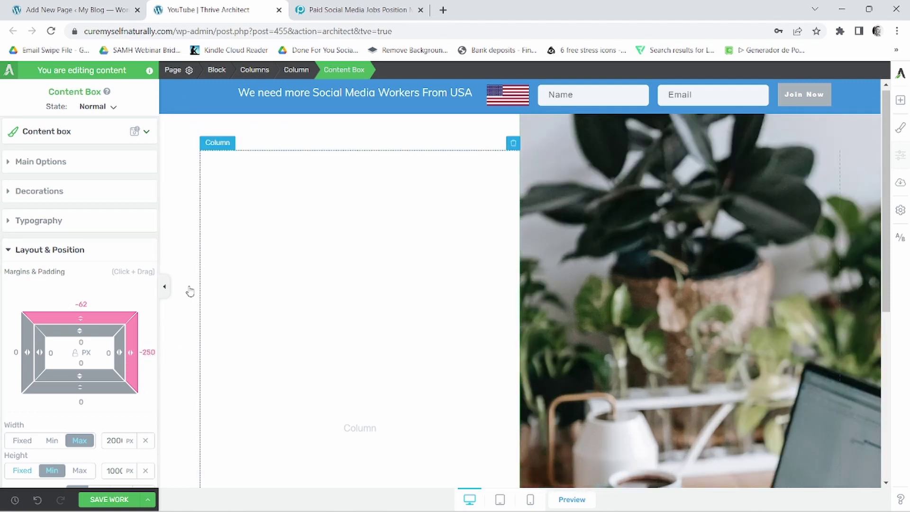
pyautogui.scroll(-6, 538, 299)
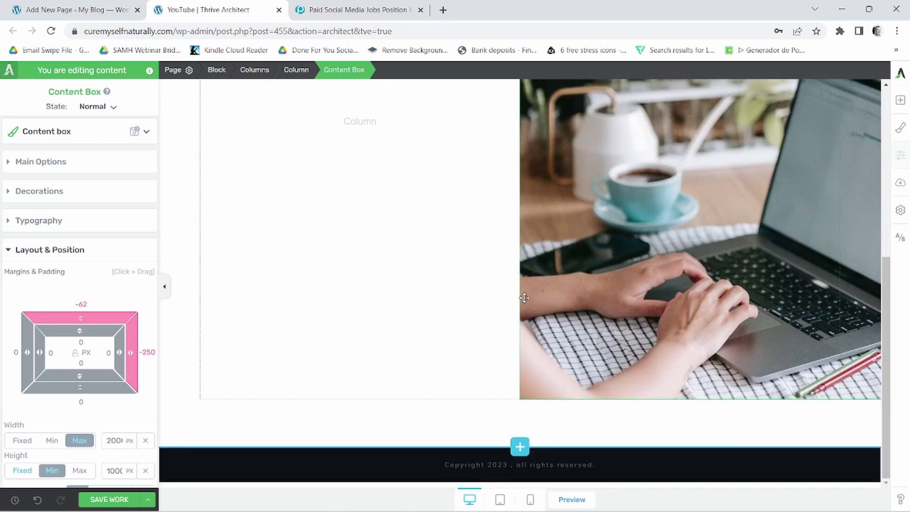
# Try a bottom margin of -2 px, a top padding of 8 px and a top margin of 7 px on the image content box.
pyautogui.moveTo(80, 386); pyautogui.dragTo(124, 376)
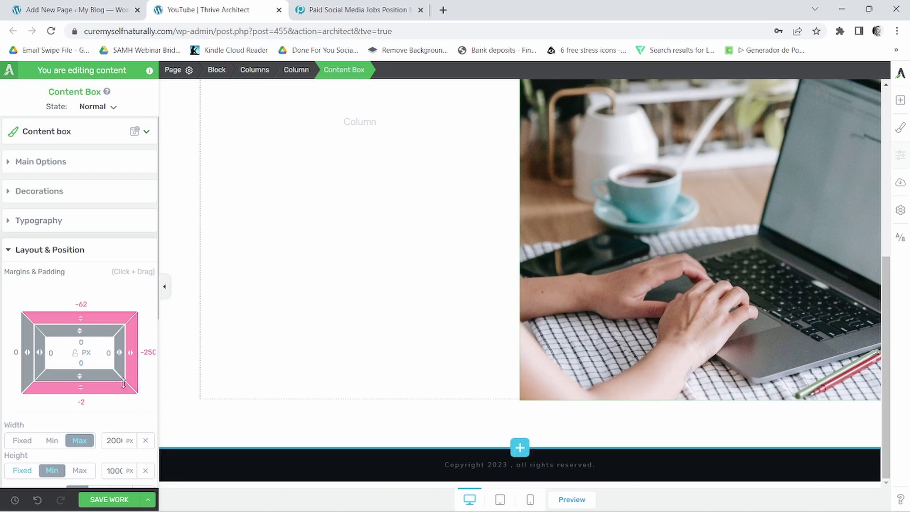
pyautogui.moveTo(80, 329); pyautogui.dragTo(107, 340)
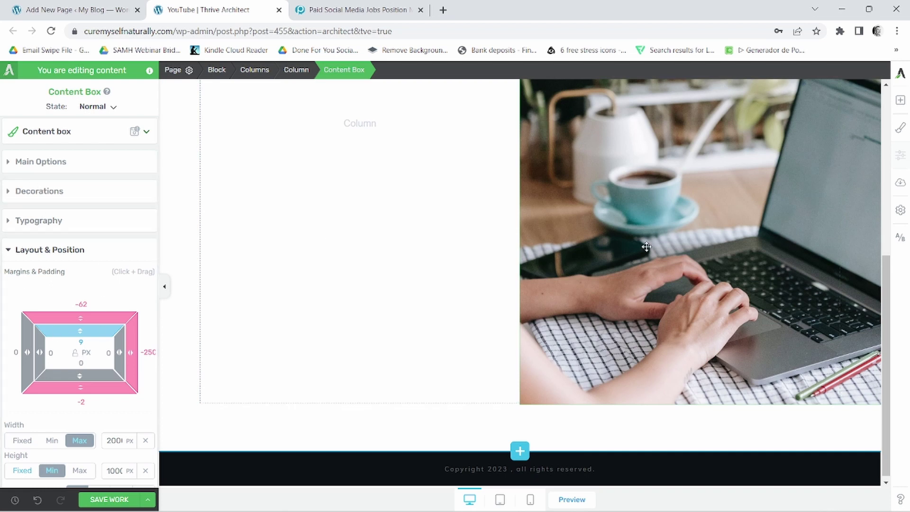
pyautogui.scroll(4, 509, 329)
pyautogui.scroll(3, 509, 329)
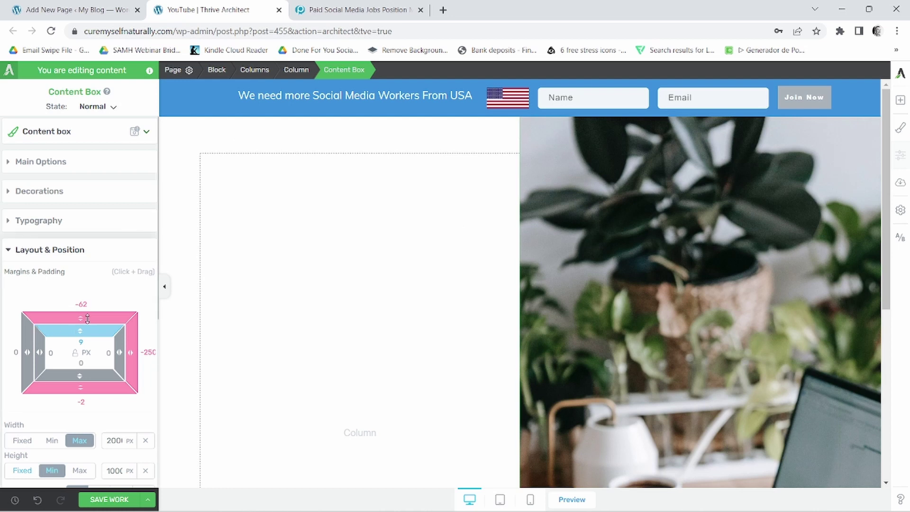
pyautogui.scroll(-7, 330, 355)
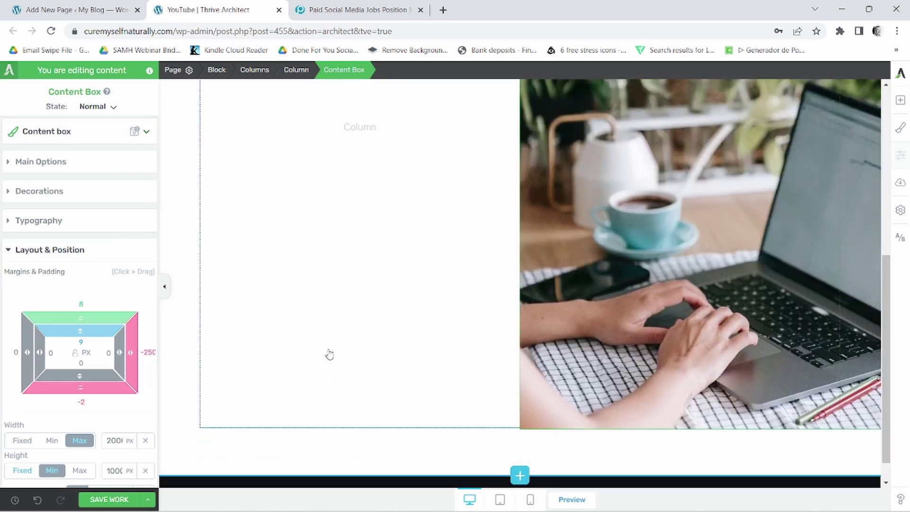
pyautogui.moveTo(87, 316); pyautogui.dragTo(144, 320)
pyautogui.moveTo(80, 335); pyautogui.dragTo(108, 331)
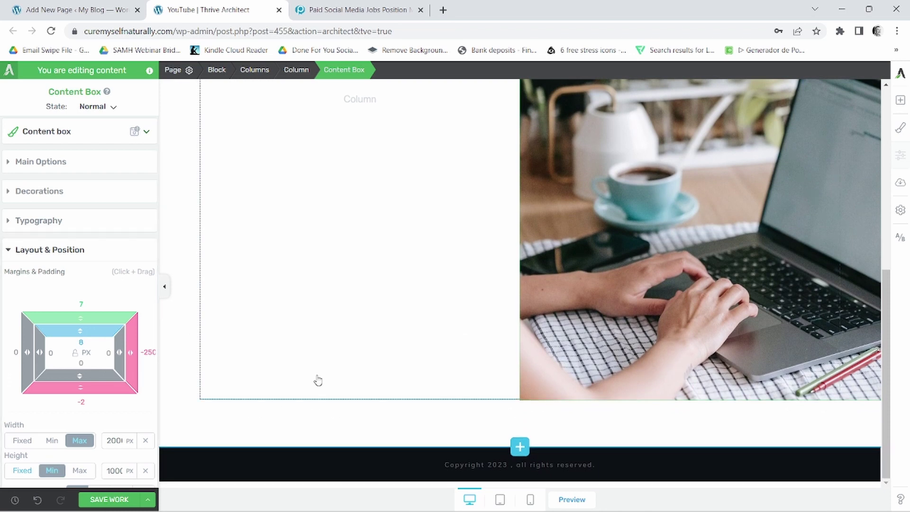
# Set the image content box's bottom margin to -81 px, top padding to 23 px and top margin to -63 px to meet header and footer.
pyautogui.moveTo(83, 375); pyautogui.dragTo(124, 297)
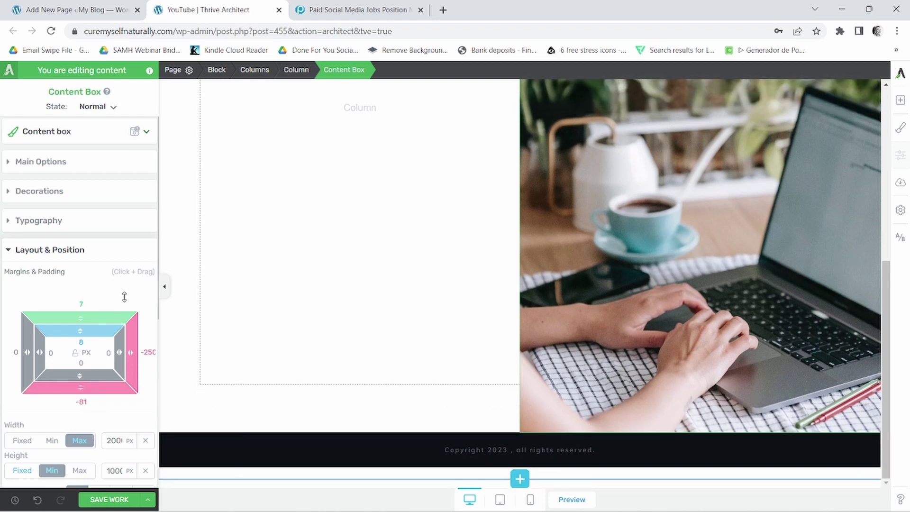
pyautogui.scroll(6, 506, 303)
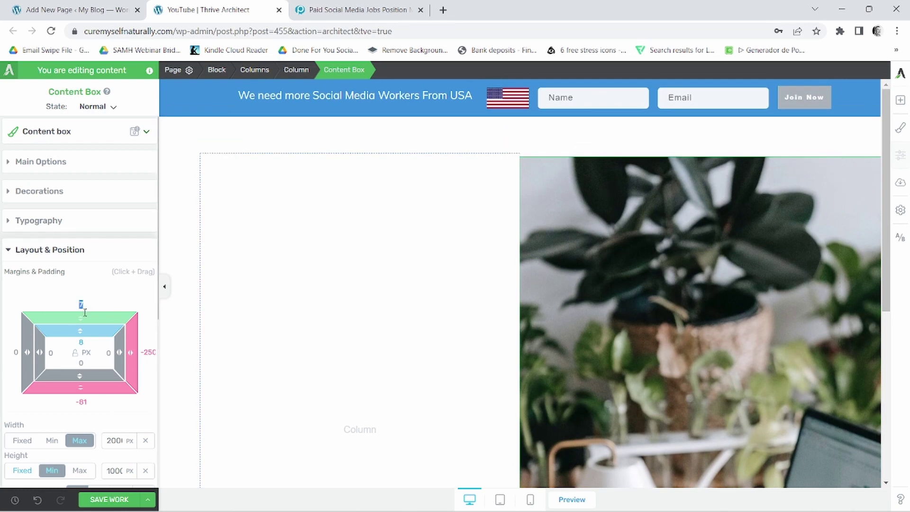
pyautogui.moveTo(78, 331); pyautogui.dragTo(101, 397)
pyautogui.scroll(-6, 101, 398)
pyautogui.scroll(-1, 432, 423)
pyautogui.scroll(-5, 427, 403)
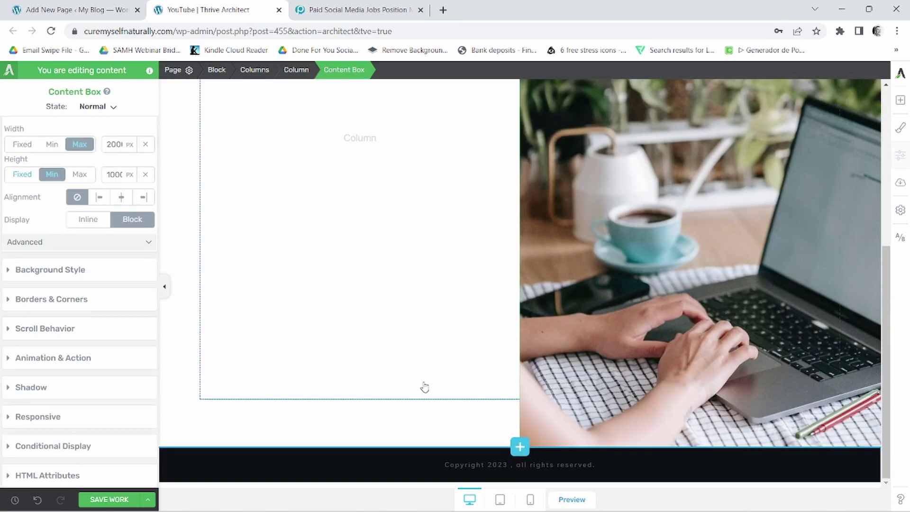
pyautogui.scroll(5, 432, 384)
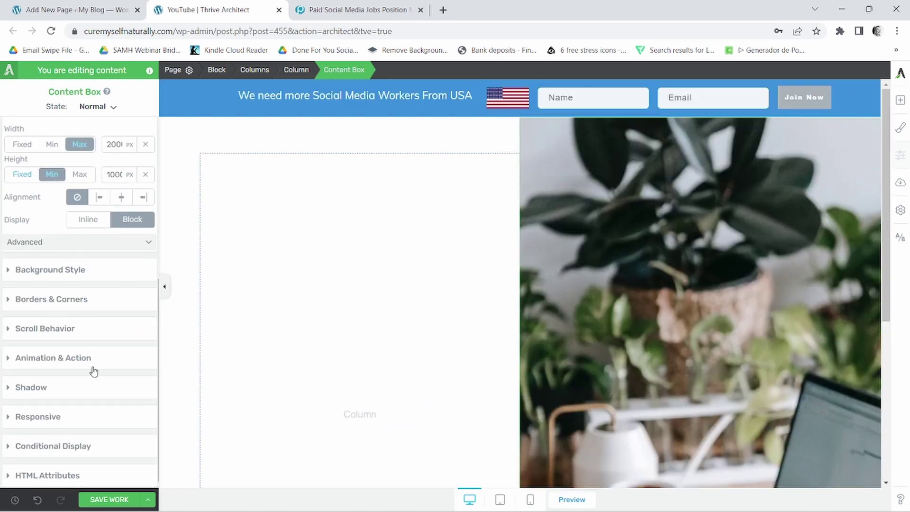
pyautogui.scroll(5, 51, 357)
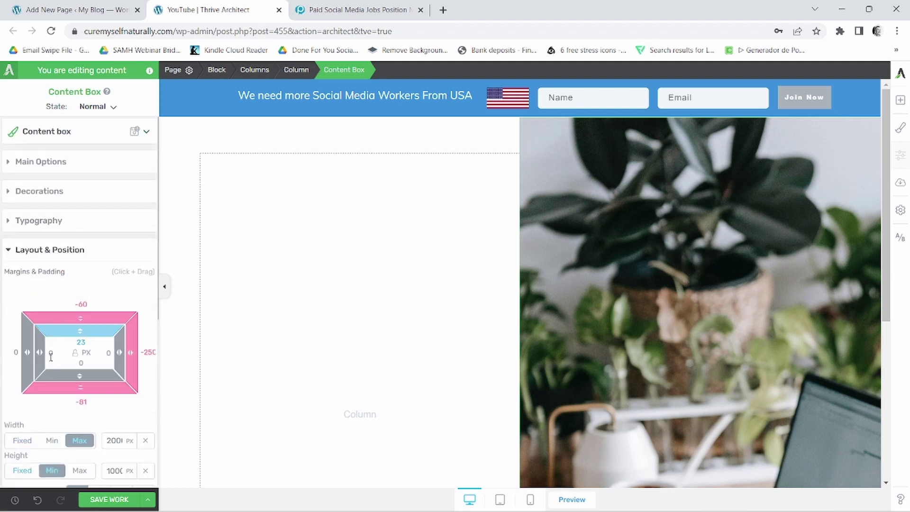
pyautogui.moveTo(80, 318); pyautogui.dragTo(80, 322)
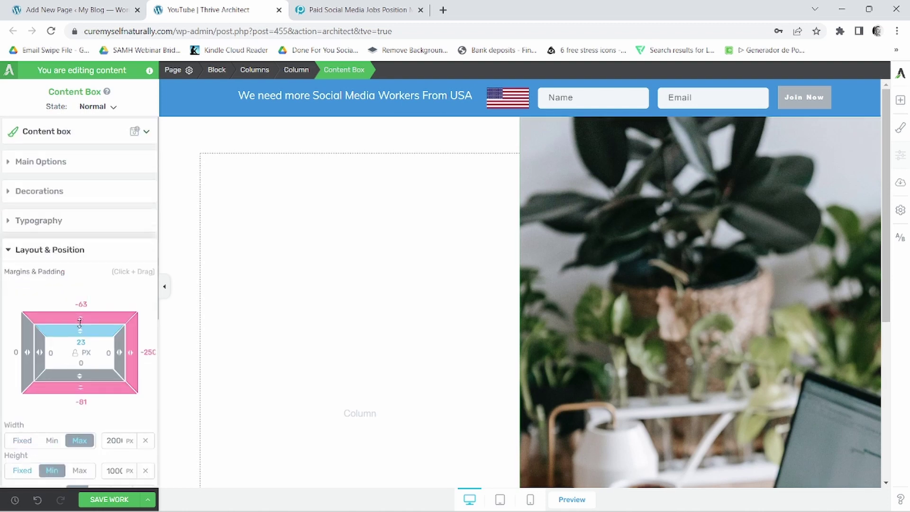
pyautogui.scroll(-5, 465, 418)
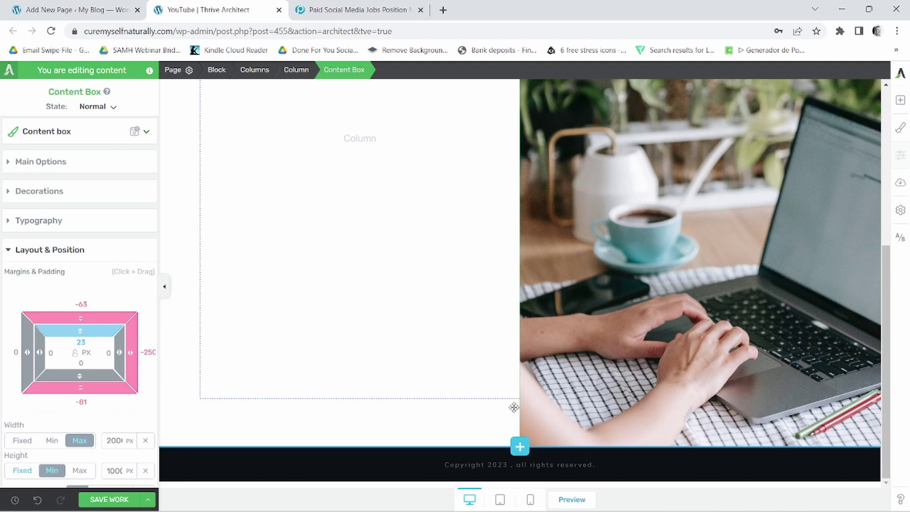
# Add a Text element to the empty column beside the image.
pyautogui.click(469, 362)
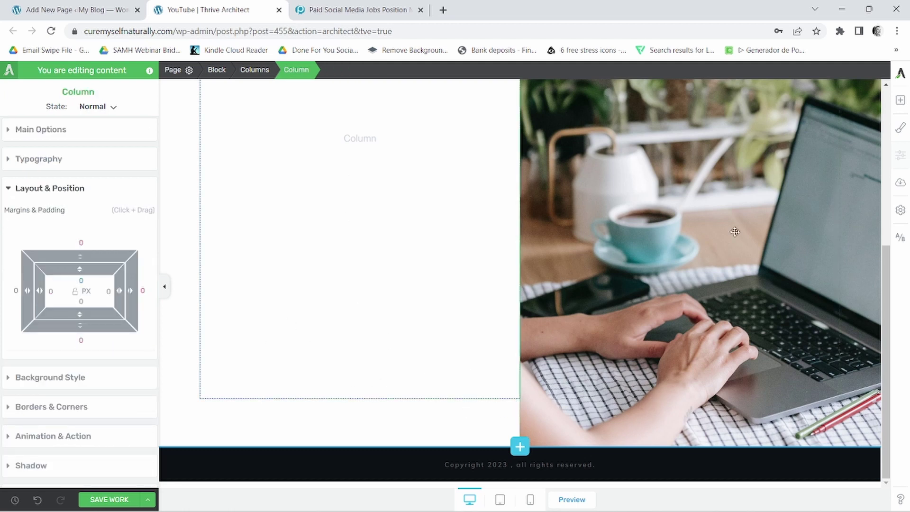
pyautogui.scroll(5, 735, 231)
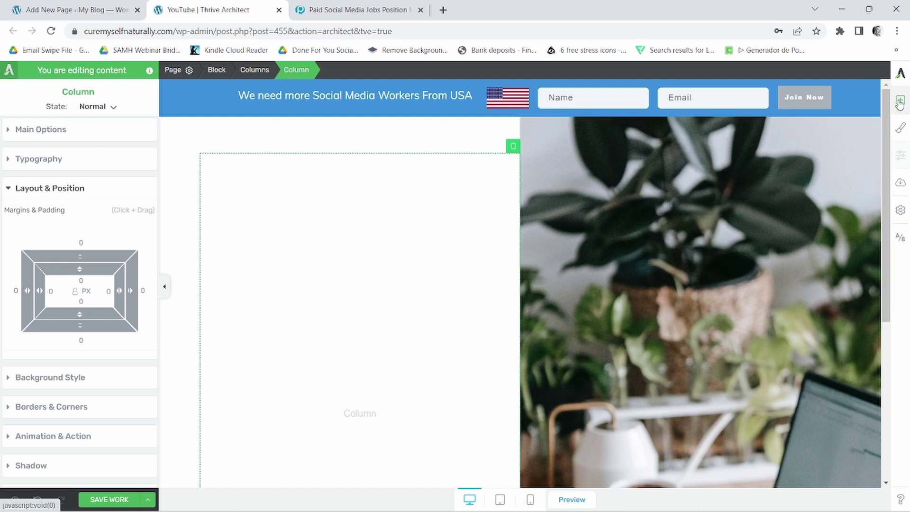
pyautogui.click(900, 104)
pyautogui.moveTo(796, 179); pyautogui.dragTo(354, 414)
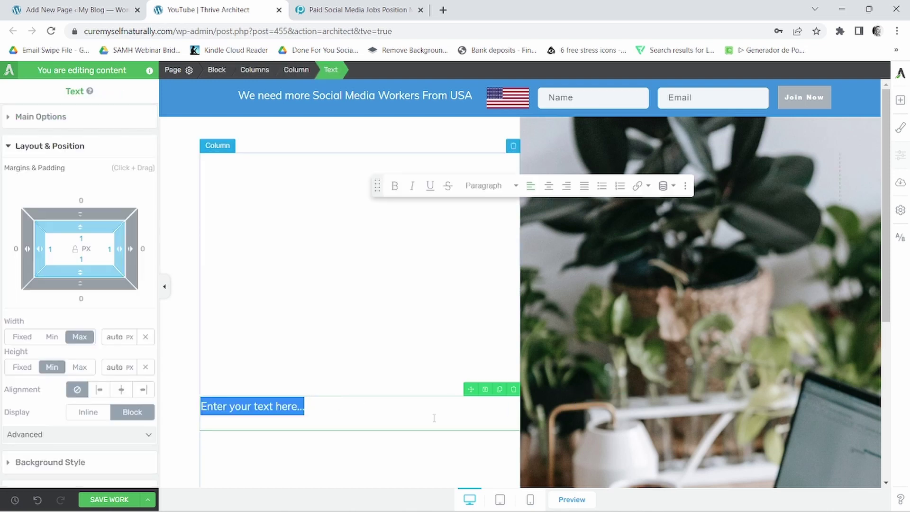
# Copy the headline and the "$175 per day for replying to comments on Facebook" line from the reference page and paste them over the placeholder text.
pyautogui.hotkey('ctrl', 'Tab')
pyautogui.scroll(15, 296, 305)
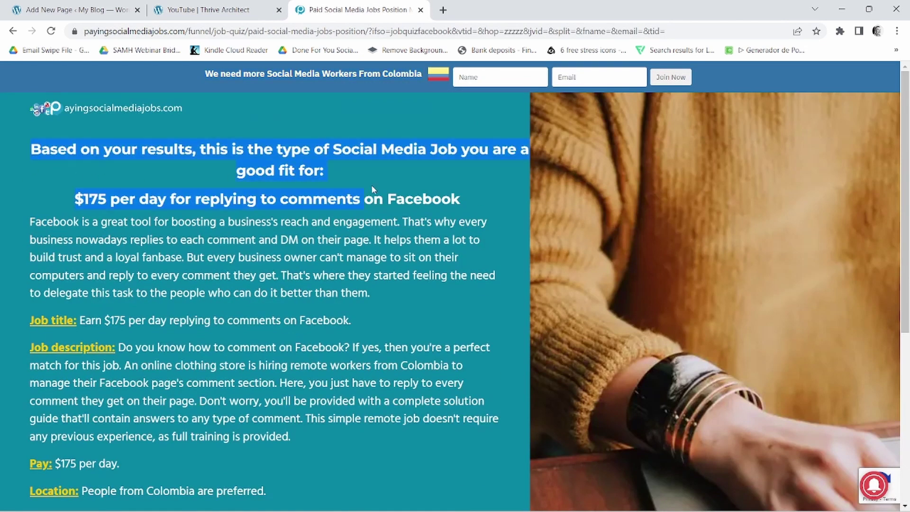
pyautogui.rightClick(288, 166)
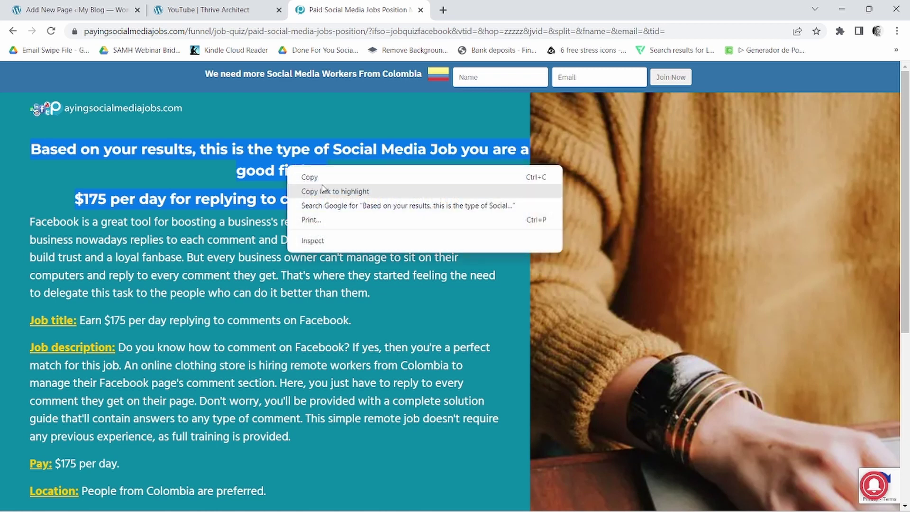
pyautogui.click(304, 176)
pyautogui.hotkey('ctrl', 'shift', 'Tab')
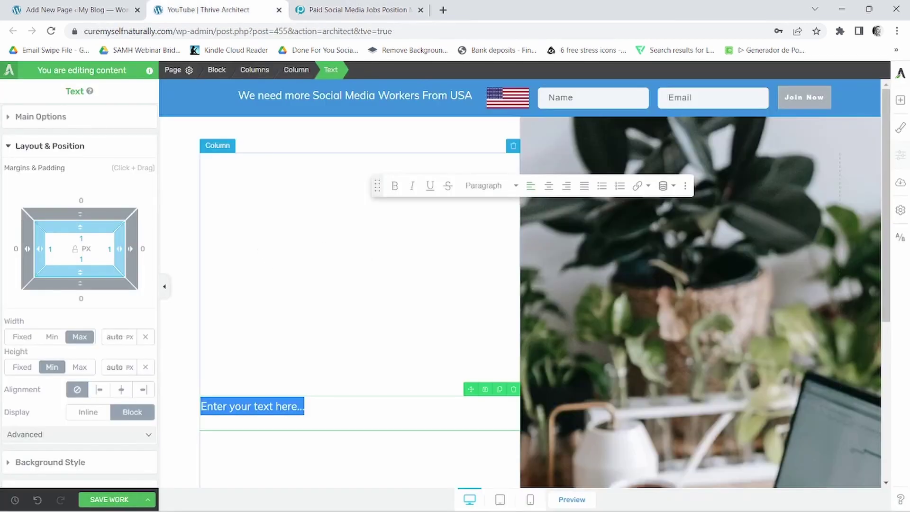
pyautogui.rightClick(237, 406)
pyautogui.click(268, 281)
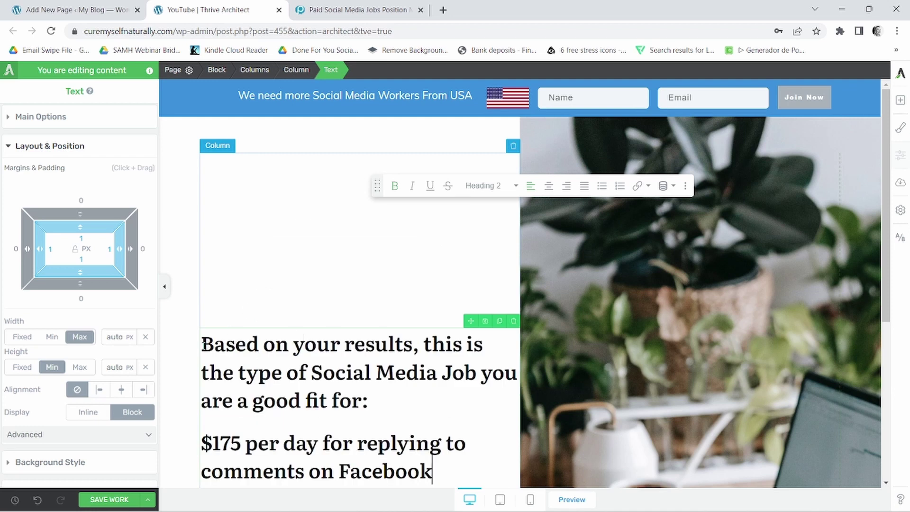
# Center the two pasted headings and change their style to Heading 3.
pyautogui.moveTo(202, 344); pyautogui.dragTo(484, 266)
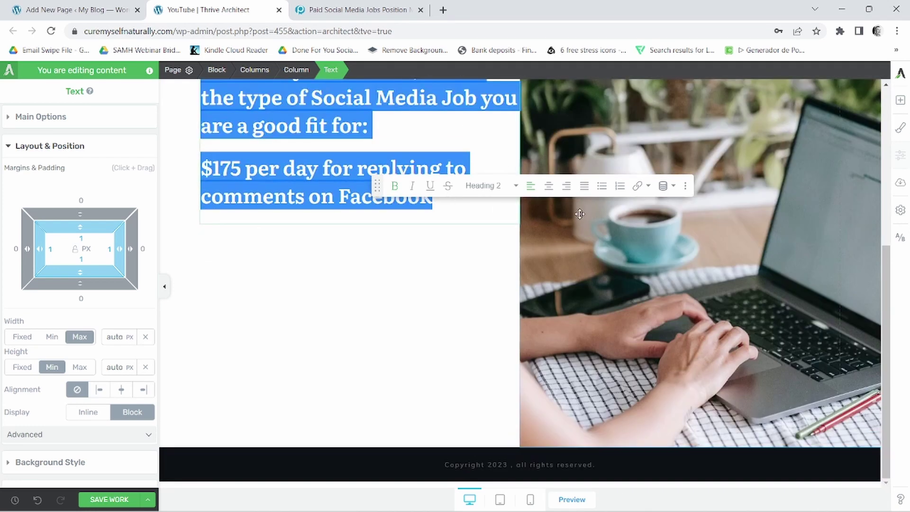
pyautogui.click(549, 186)
pyautogui.click(504, 187)
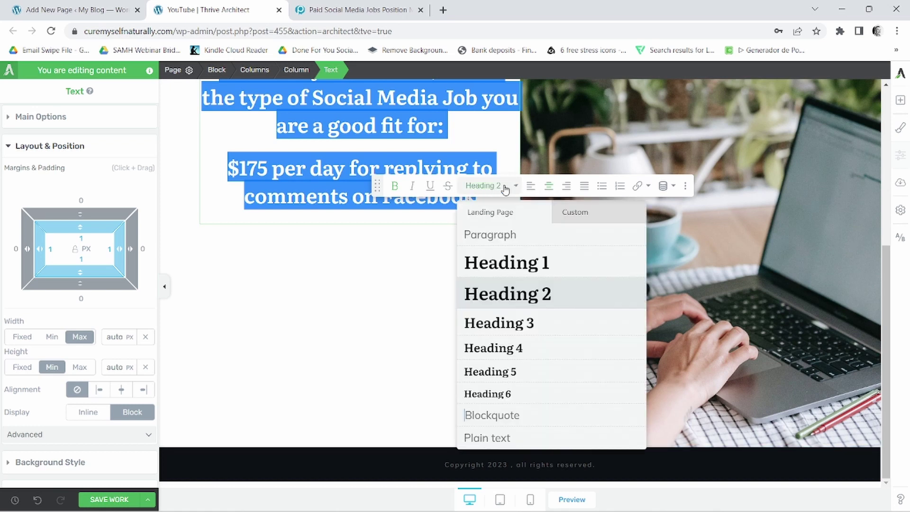
pyautogui.moveTo(489, 336)
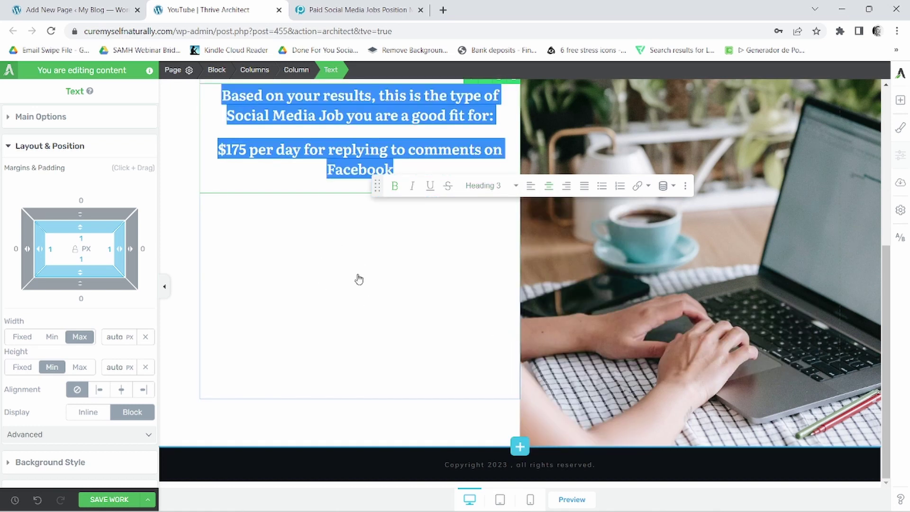
pyautogui.scroll(4, 345, 302)
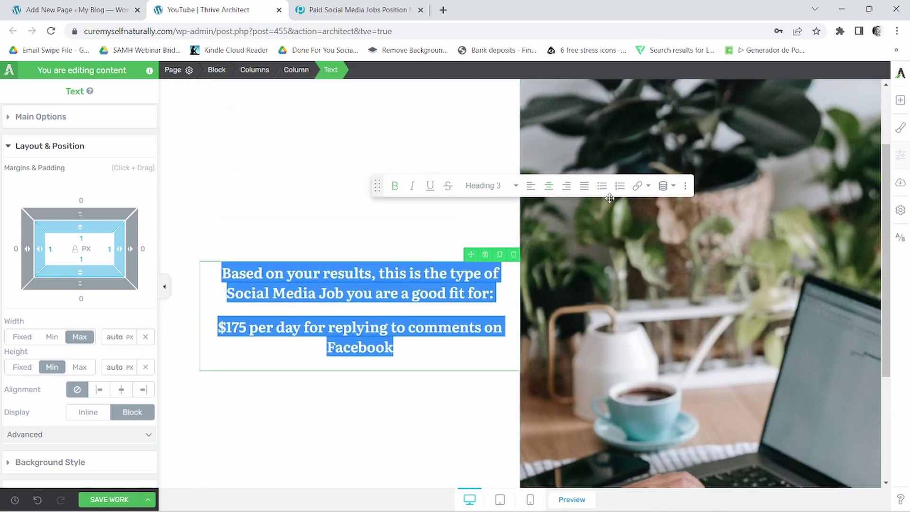
pyautogui.click(406, 349)
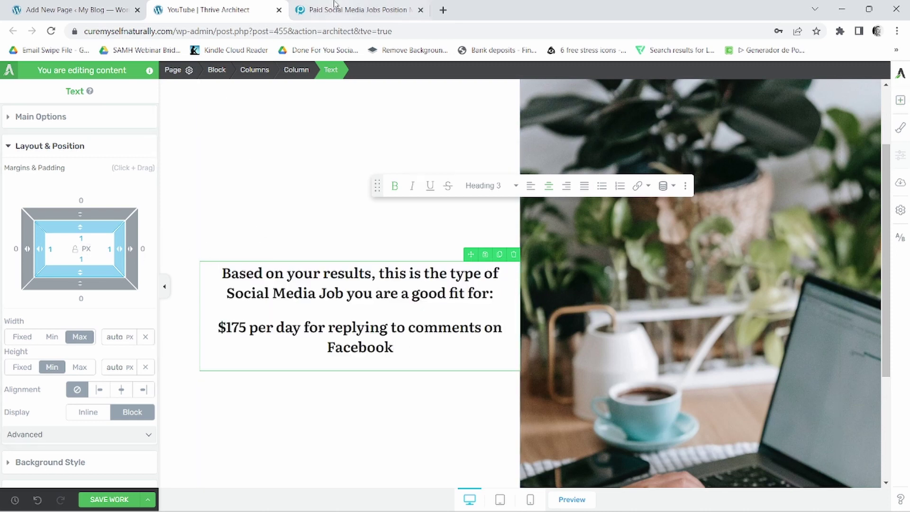
# Copy the job details from "Facebook is a great tool" through "Necessary Experience" on the reference page and paste them below the two headings.
pyautogui.click(350, 10)
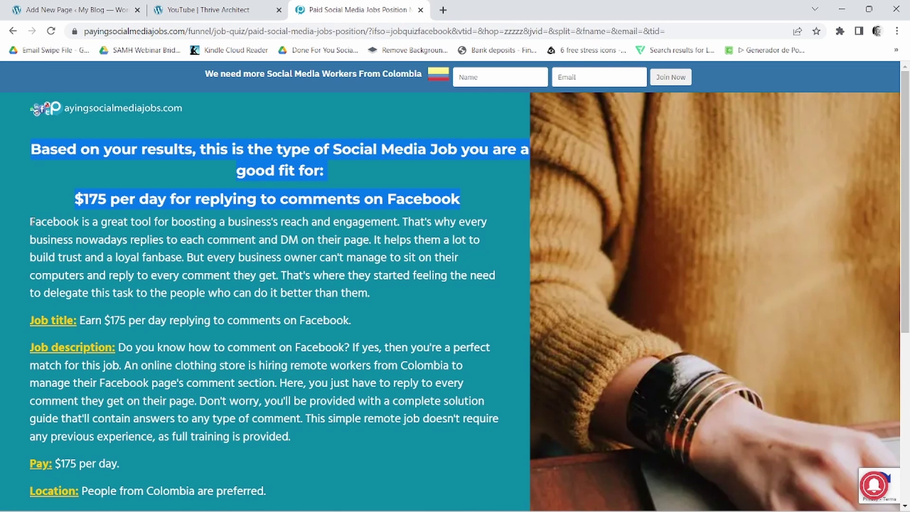
pyautogui.moveTo(30, 223); pyautogui.dragTo(351, 331)
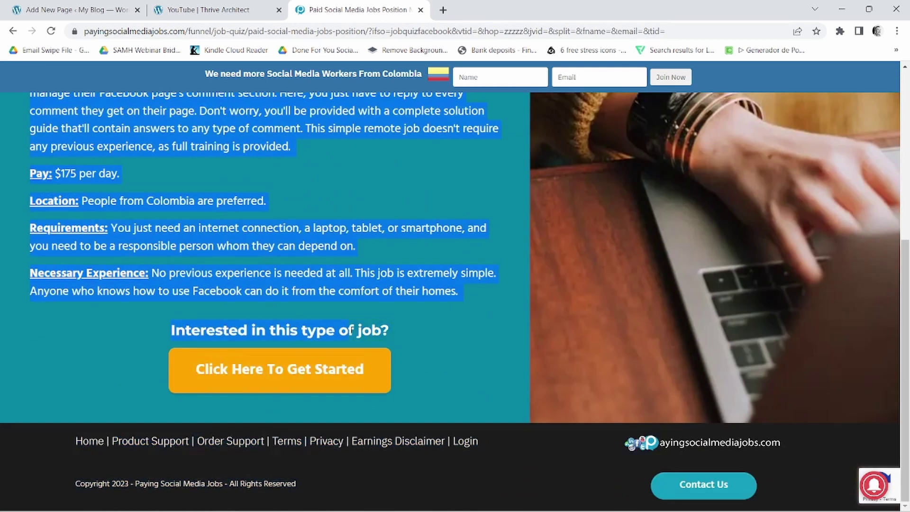
pyautogui.moveTo(470, 283); pyautogui.dragTo(466, 294)
pyautogui.rightClick(283, 230)
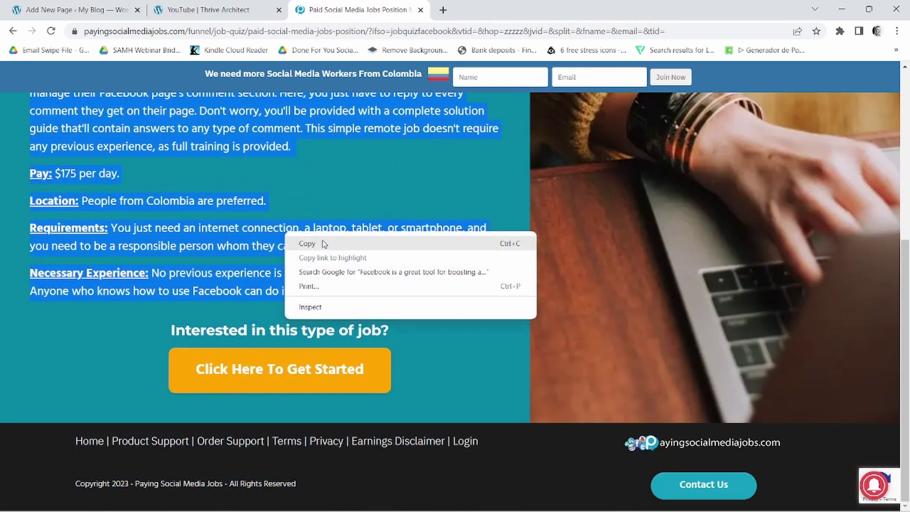
pyautogui.click(319, 241)
pyautogui.click(201, 9)
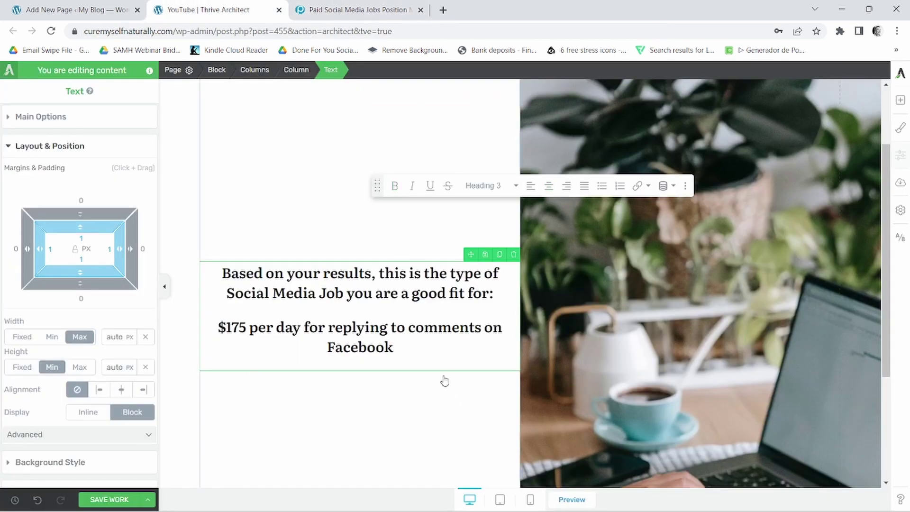
pyautogui.press('Return')
pyautogui.hotkey('ctrl', 'v')
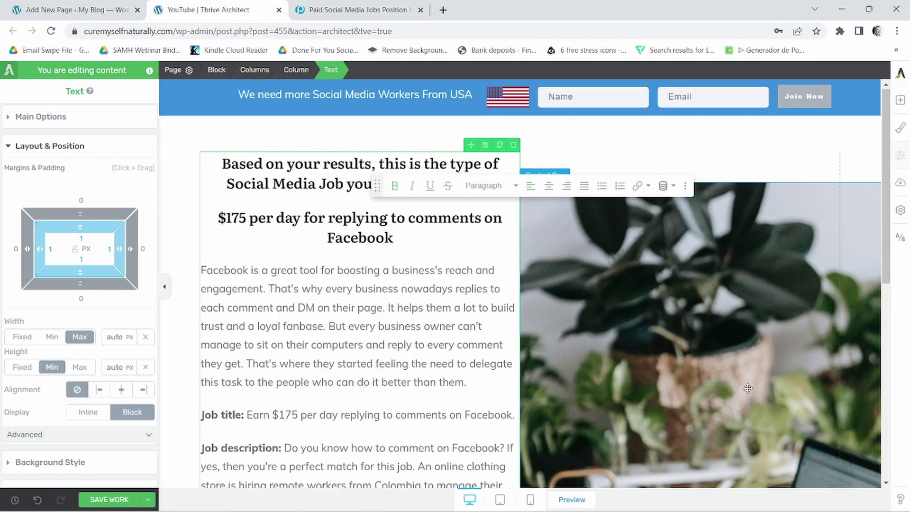
pyautogui.scroll(-9, 634, 473)
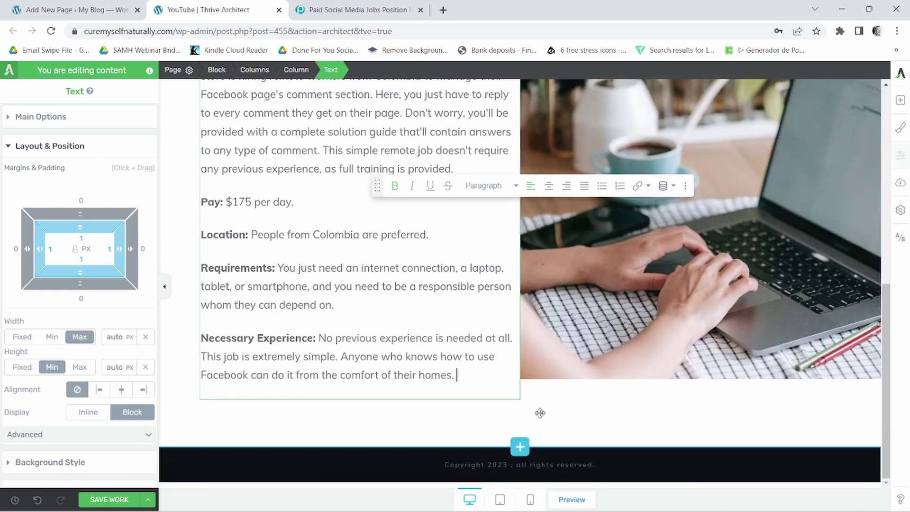
# Set the text element's left margin to -184 px, left padding to 0 and right margin to 25 px.
pyautogui.scroll(5, 457, 365)
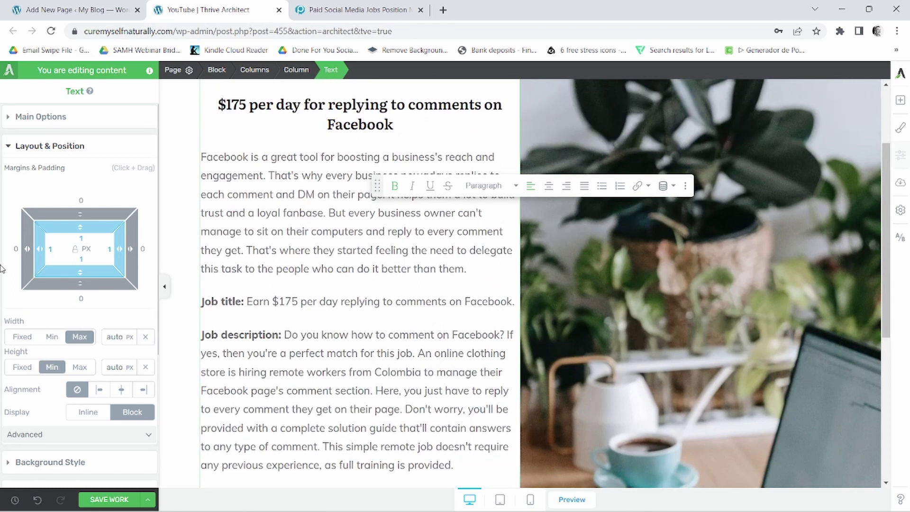
pyautogui.moveTo(26, 249); pyautogui.dragTo(232, 302)
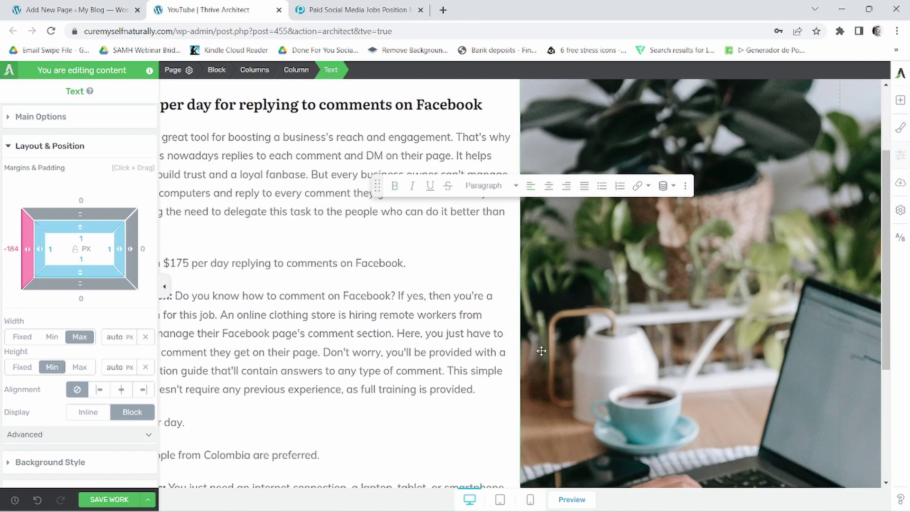
pyautogui.scroll(5, 561, 364)
pyautogui.scroll(-6, 591, 363)
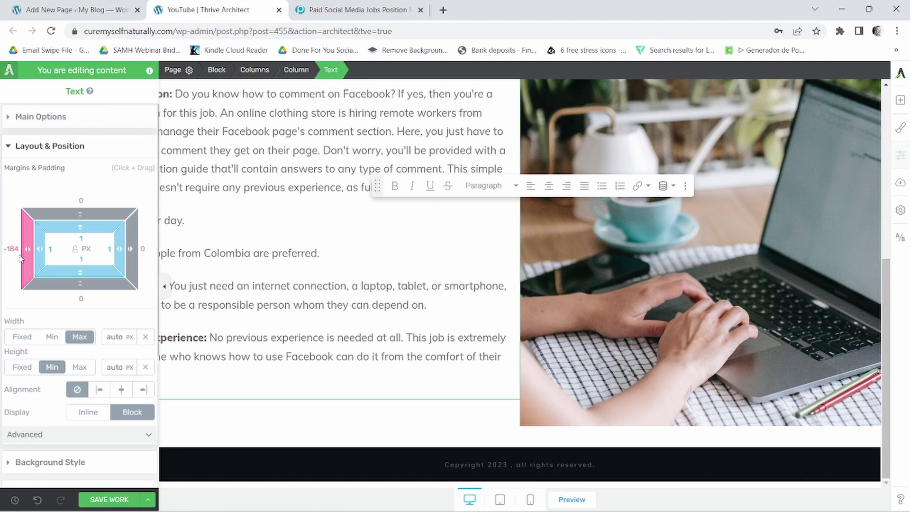
pyautogui.moveTo(41, 253); pyautogui.dragTo(39, 255)
pyautogui.moveTo(130, 246); pyautogui.dragTo(162, 251)
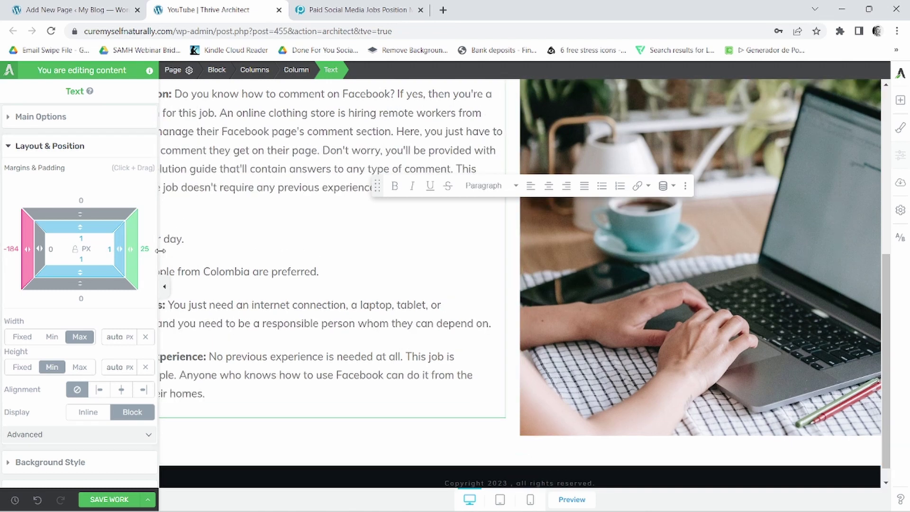
pyautogui.scroll(7, 531, 292)
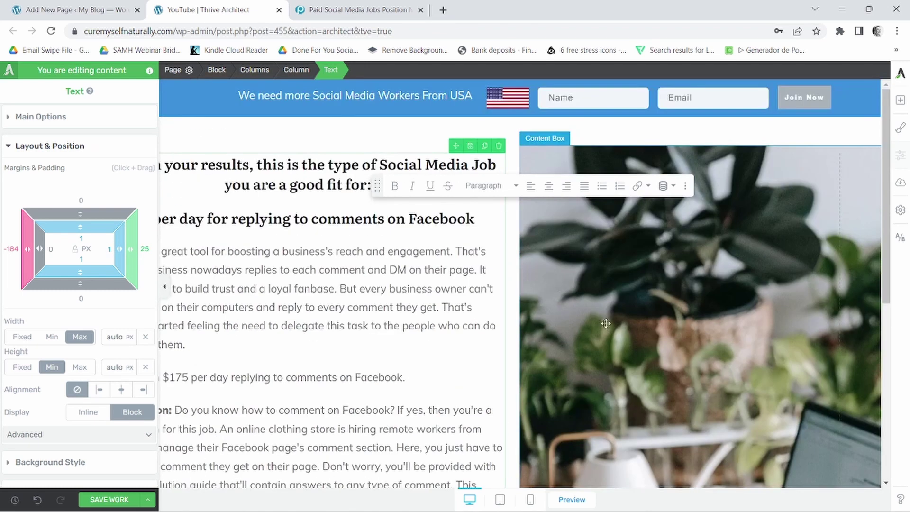
pyautogui.scroll(-7, 593, 295)
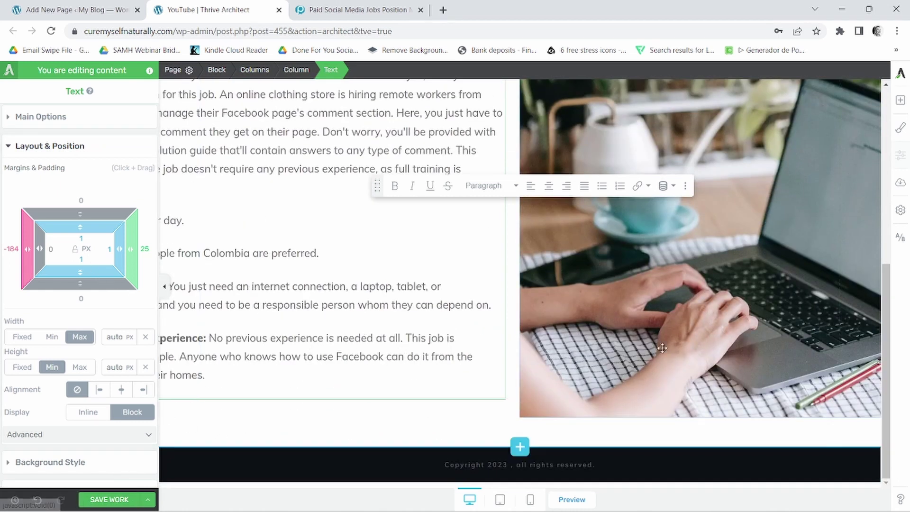
# Set the image content box's margins to -63 px top and -73 px bottom, with padding of 50 px top and 62 px bottom.
pyautogui.moveTo(666, 344); pyautogui.dragTo(667, 340)
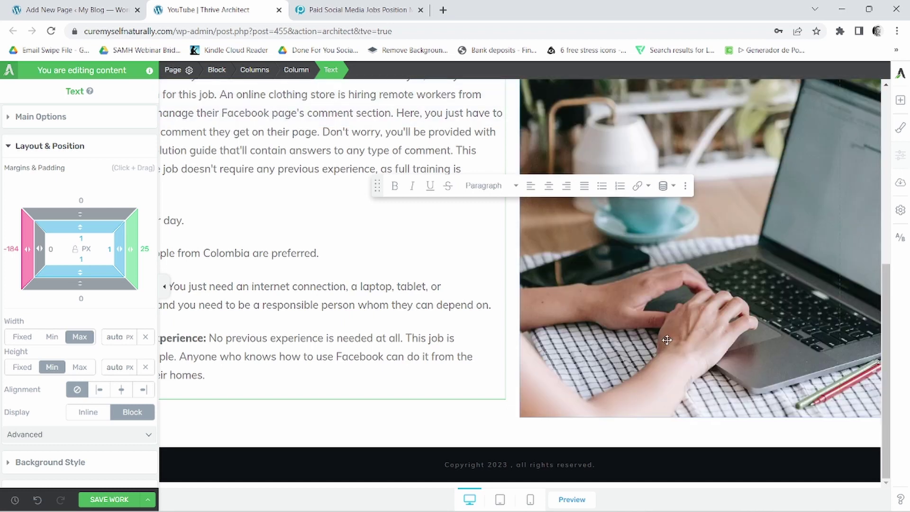
pyautogui.click(738, 271)
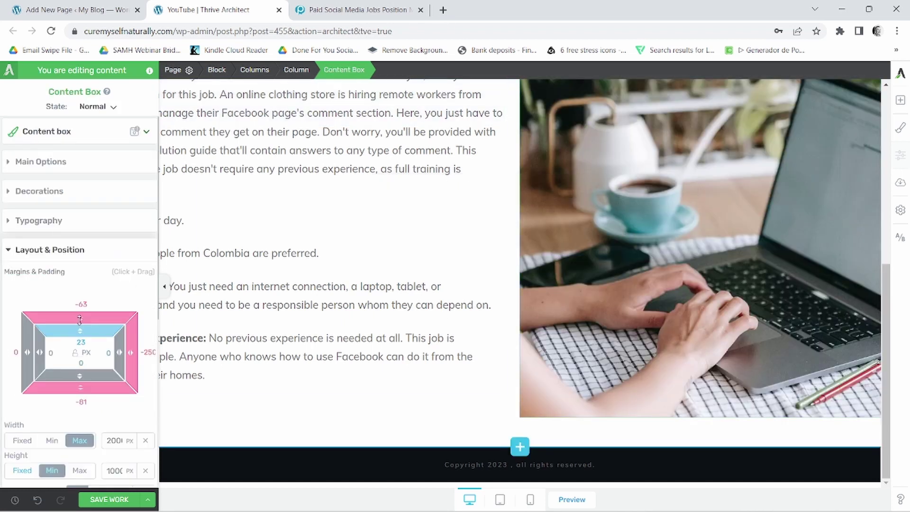
pyautogui.moveTo(79, 320); pyautogui.dragTo(187, 205)
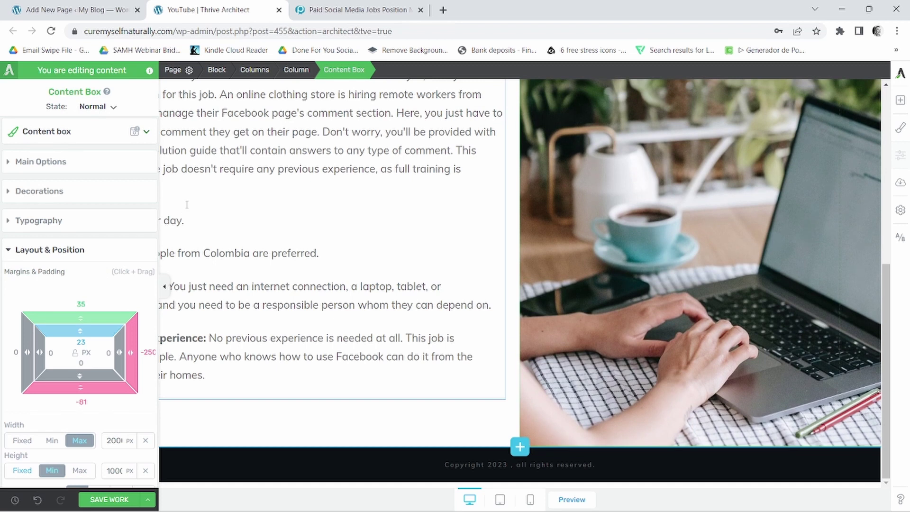
pyautogui.scroll(7, 371, 269)
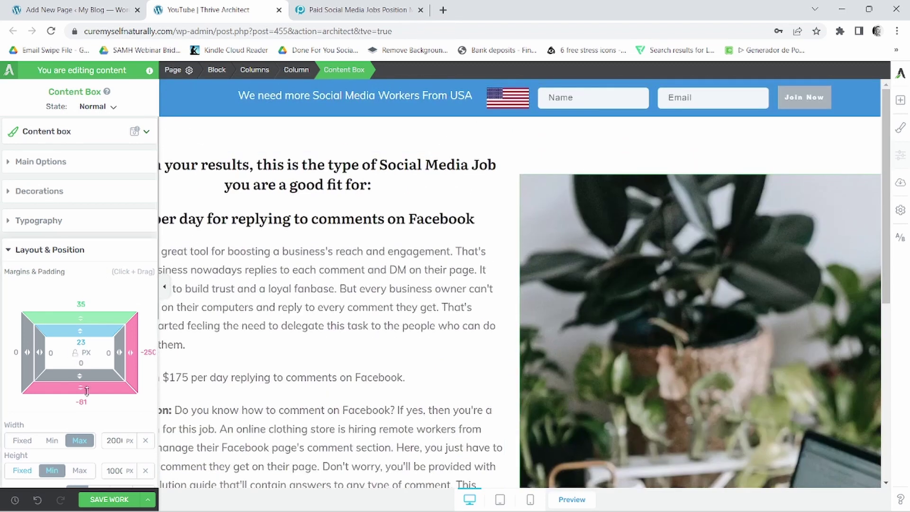
pyautogui.moveTo(76, 385); pyautogui.dragTo(115, 302)
pyautogui.moveTo(83, 333); pyautogui.dragTo(104, 426)
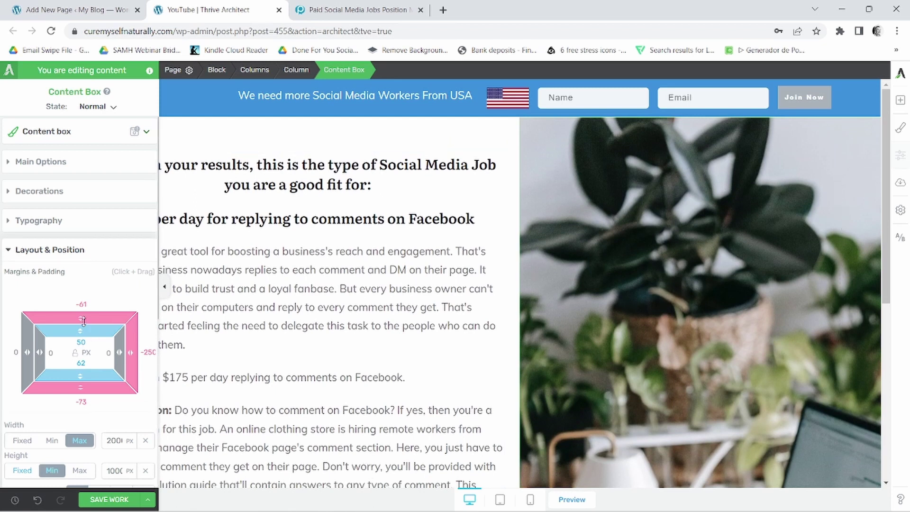
pyautogui.moveTo(83, 321); pyautogui.dragTo(84, 324)
# Set the image content box's bottom margin to -93 px, top margin to -82 px and top padding to 70 px.
pyautogui.scroll(-6, 354, 386)
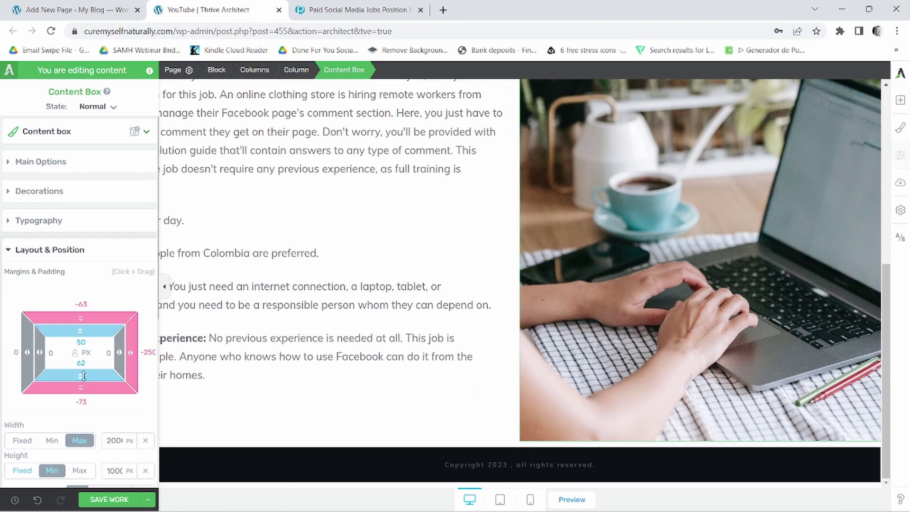
pyautogui.moveTo(86, 390); pyautogui.dragTo(87, 367)
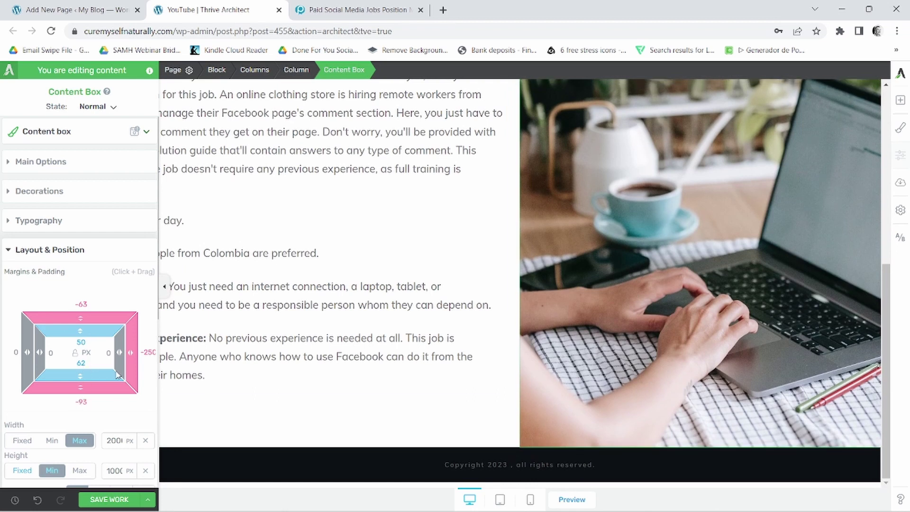
pyautogui.scroll(7, 353, 378)
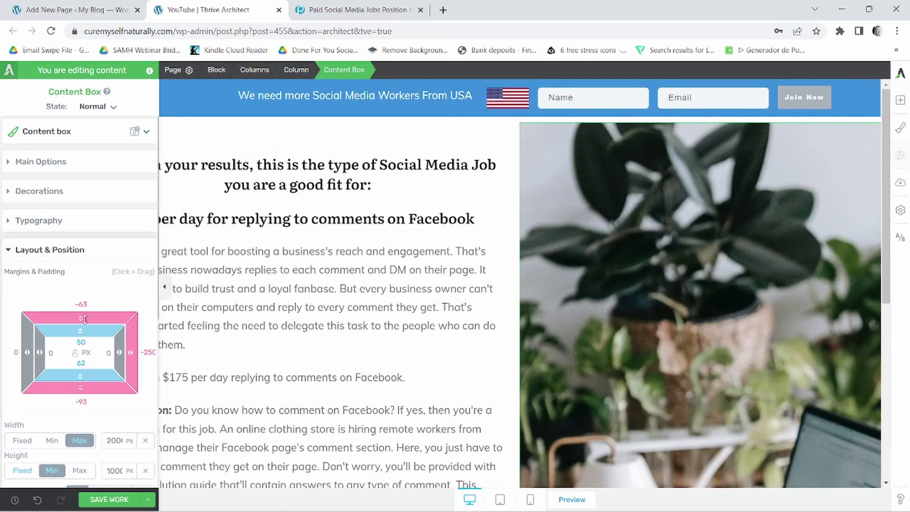
pyautogui.moveTo(86, 319); pyautogui.dragTo(92, 341)
pyautogui.scroll(-7, 223, 366)
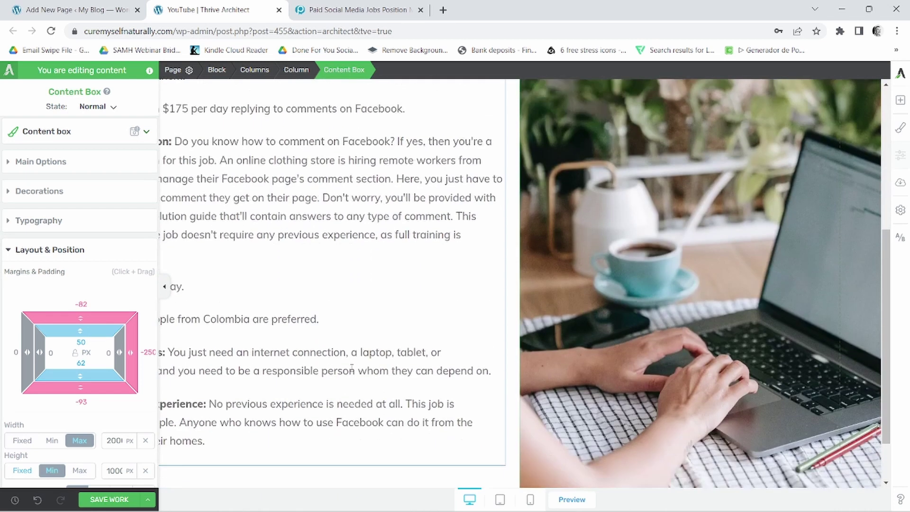
pyautogui.moveTo(82, 330); pyautogui.dragTo(110, 353)
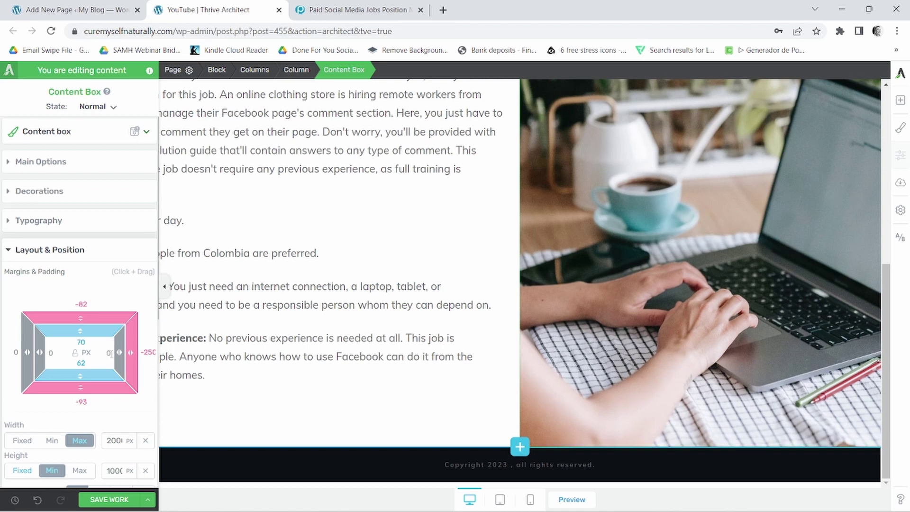
# Save the page and preview it, checking the text column and image from header to footer.
pyautogui.click(95, 505)
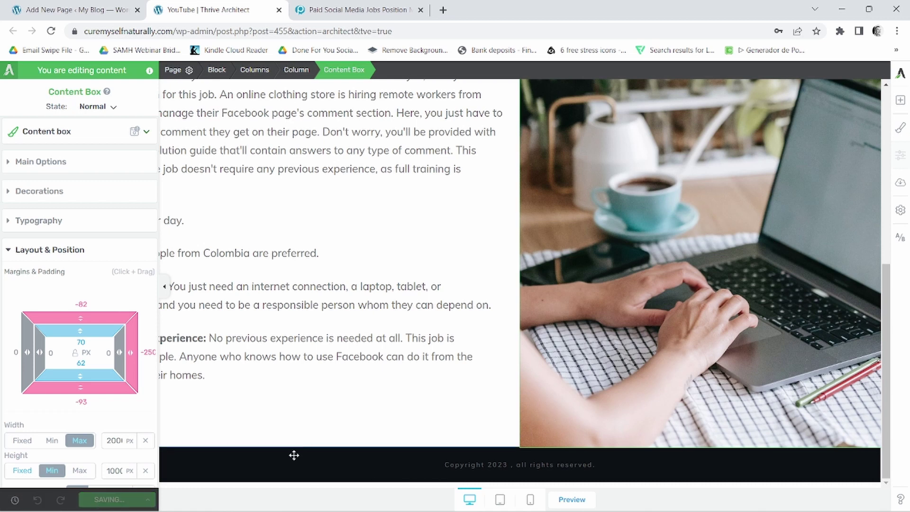
pyautogui.click(572, 500)
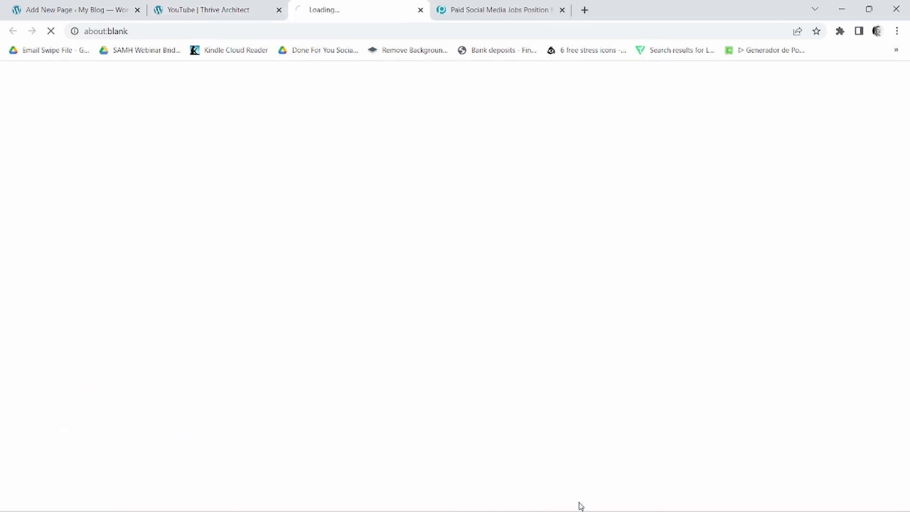
pyautogui.scroll(-5, 541, 385)
pyautogui.scroll(-2, 541, 387)
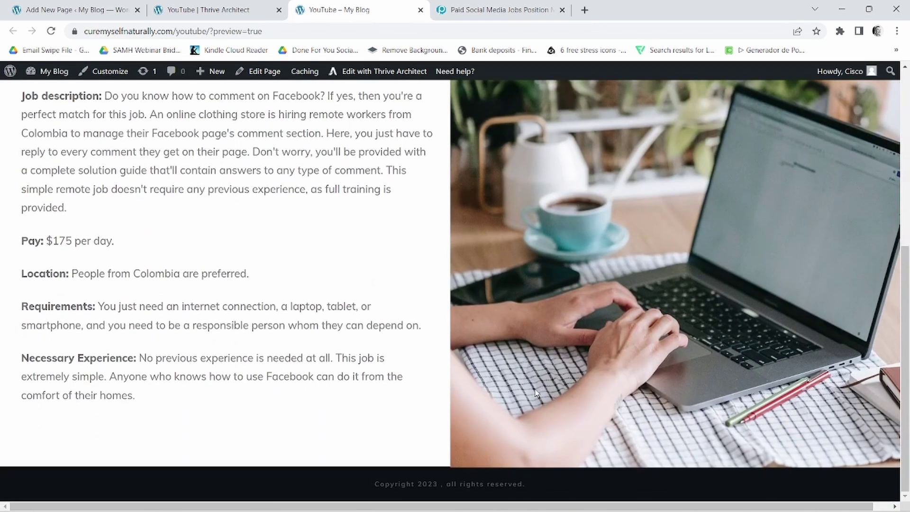
pyautogui.scroll(8, 615, 442)
pyautogui.scroll(-8, 605, 429)
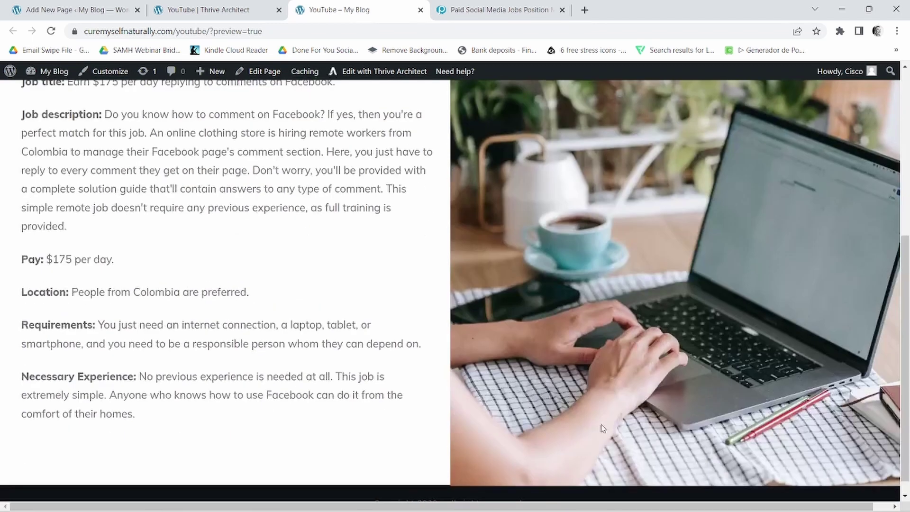
pyautogui.scroll(7, 406, 266)
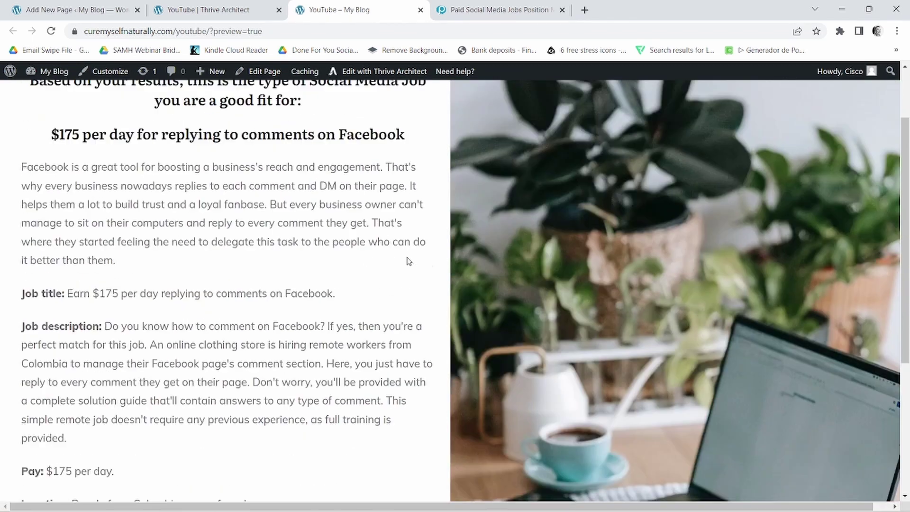
# Copy "Interested in this type of job?" from the reference page, close the preview, and paste the line below the Necessary Experience paragraph.
pyautogui.click(519, 9)
pyautogui.moveTo(171, 330); pyautogui.dragTo(192, 330)
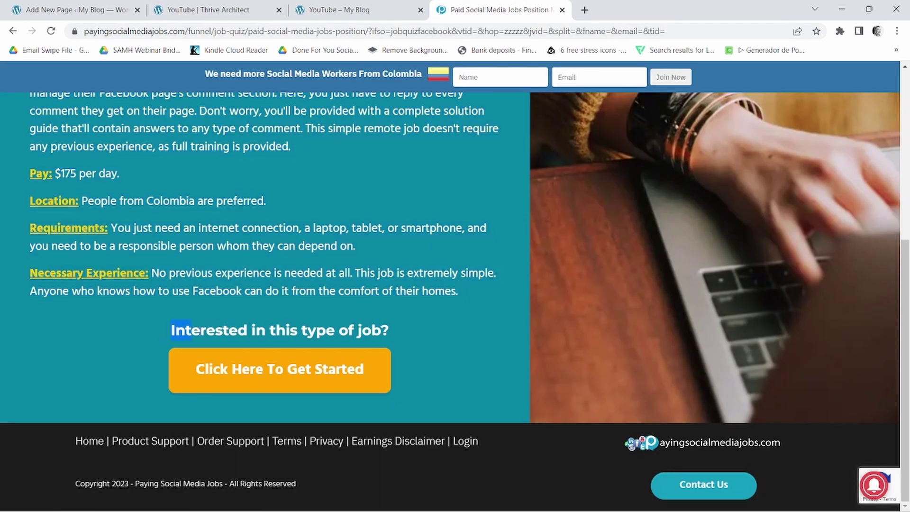
pyautogui.rightClick(351, 328)
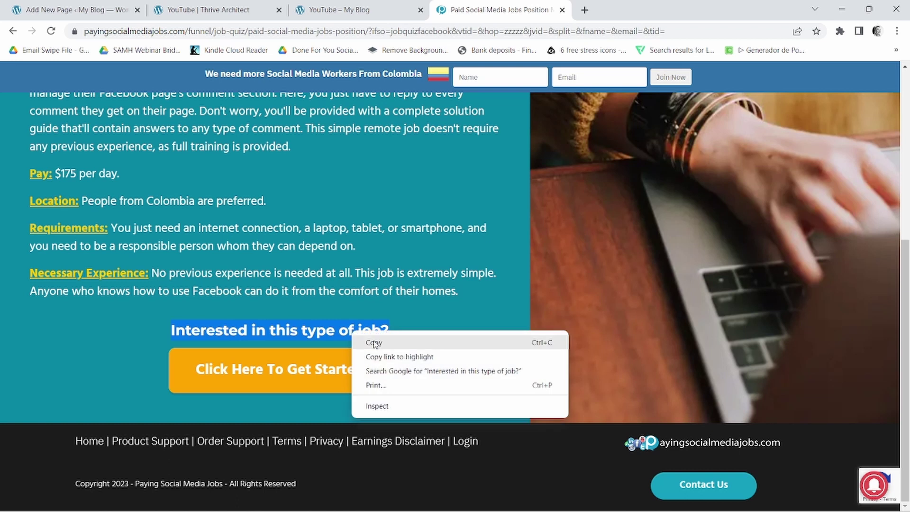
pyautogui.click(374, 341)
pyautogui.click(343, 5)
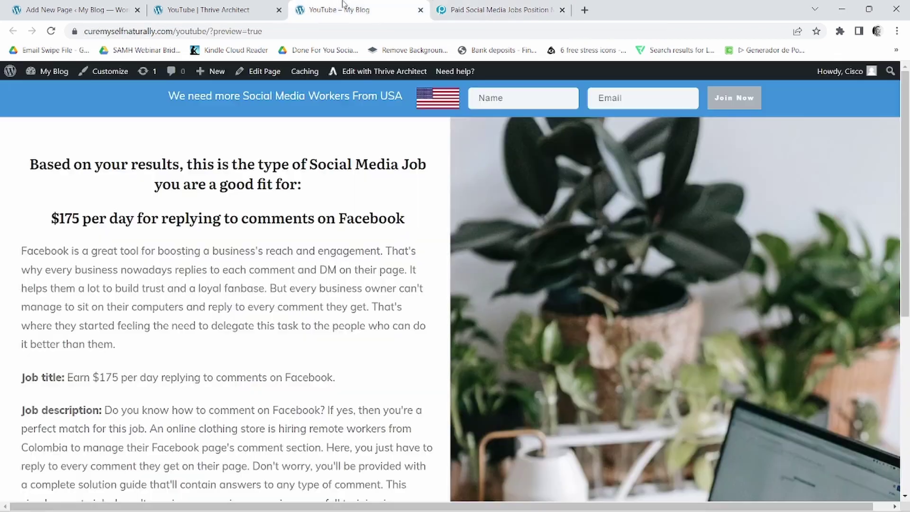
pyautogui.click(421, 10)
pyautogui.click(223, 9)
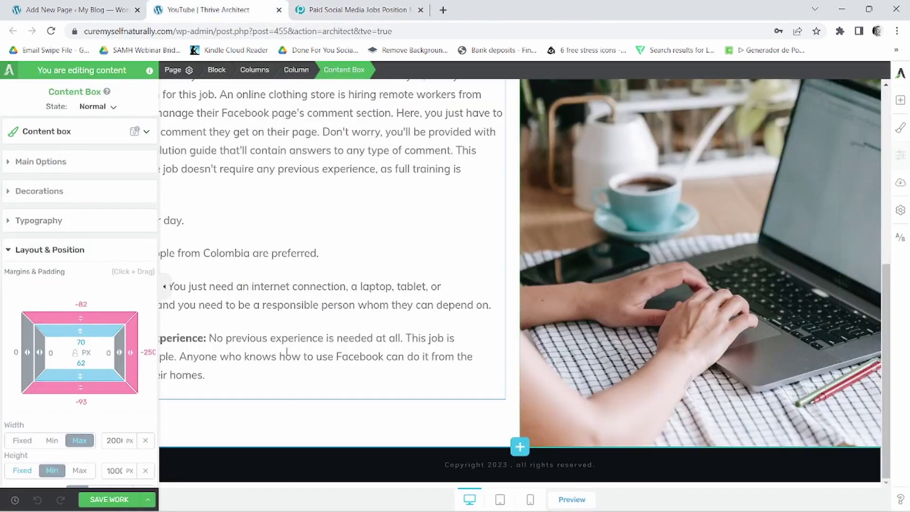
pyautogui.click(213, 374)
pyautogui.hotkey('ctrl', 'v')
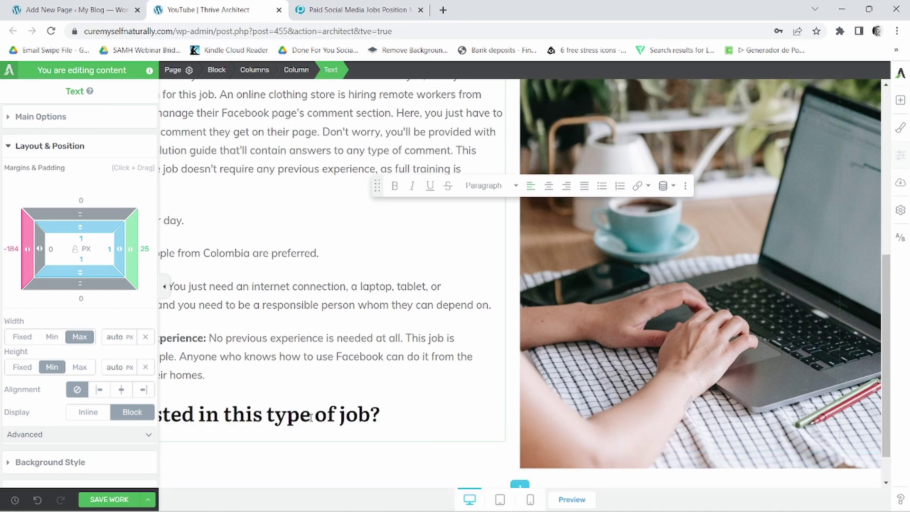
# Center the "Interested in this type of job?" line and change its style to Heading 3.
pyautogui.tripleClick(311, 417)
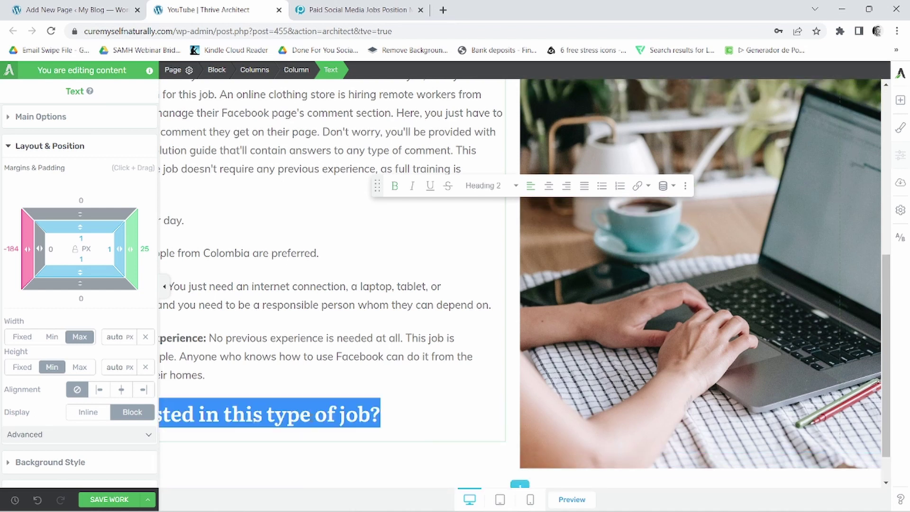
pyautogui.click(549, 186)
pyautogui.click(505, 186)
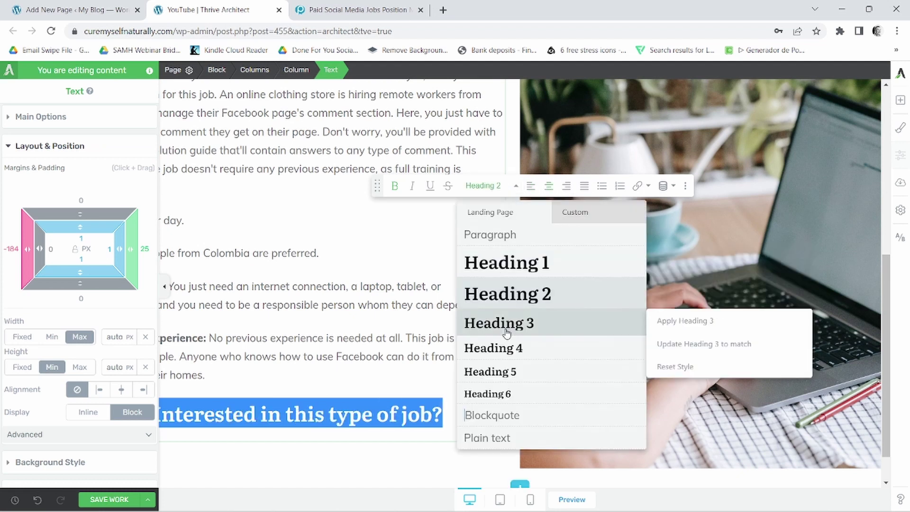
pyautogui.click(499, 324)
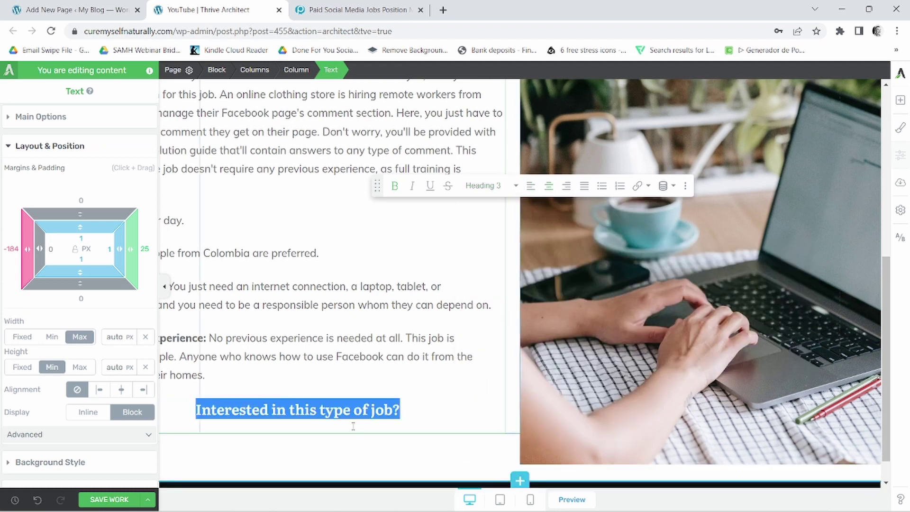
# Add a button below the "Interested in this type of job?" heading, with left margin 68 px and top margin -8 px.
pyautogui.click(900, 100)
pyautogui.moveTo(801, 231); pyautogui.dragTo(297, 425)
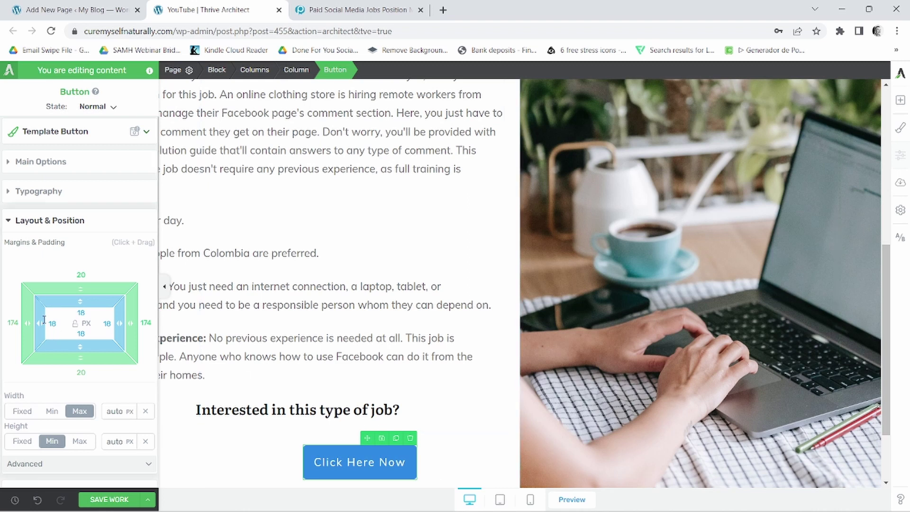
pyautogui.moveTo(24, 324); pyautogui.dragTo(151, 342)
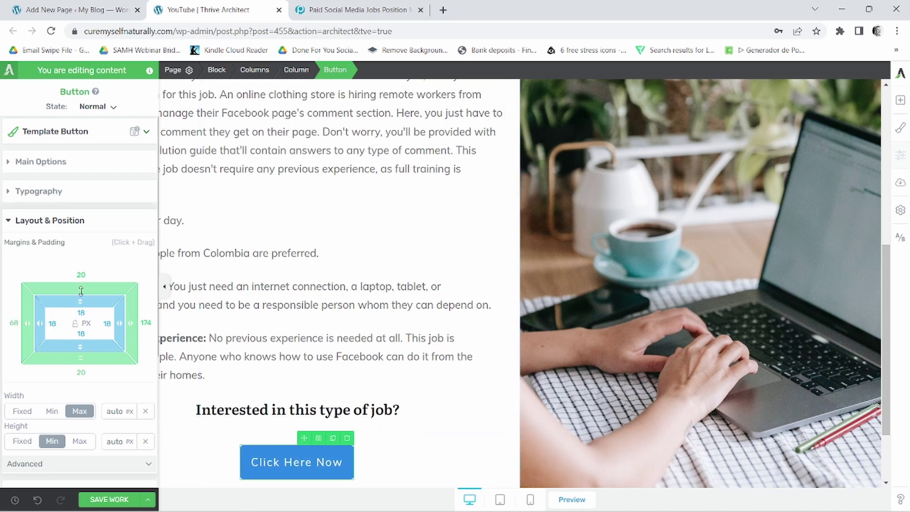
pyautogui.moveTo(81, 290); pyautogui.dragTo(90, 326)
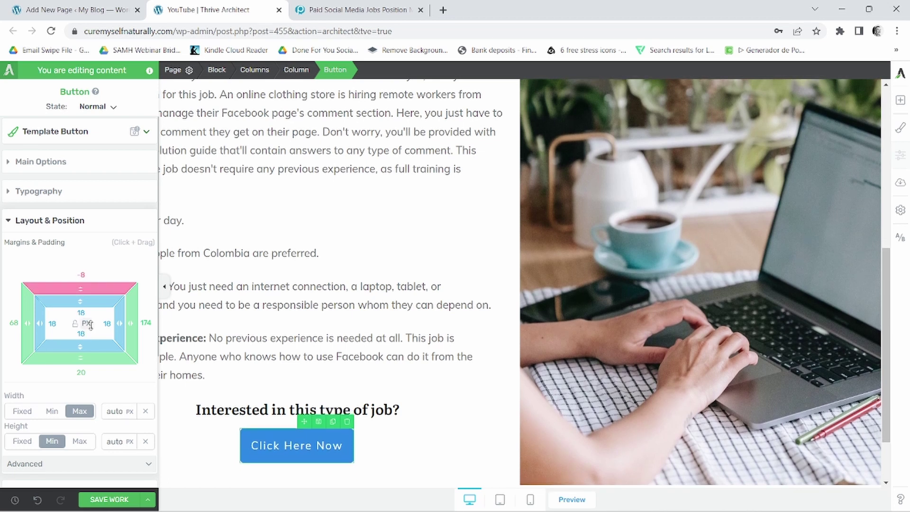
# Set the image content box's top margin to -190 px and its top padding to 304 px.
pyautogui.scroll(-2, 539, 329)
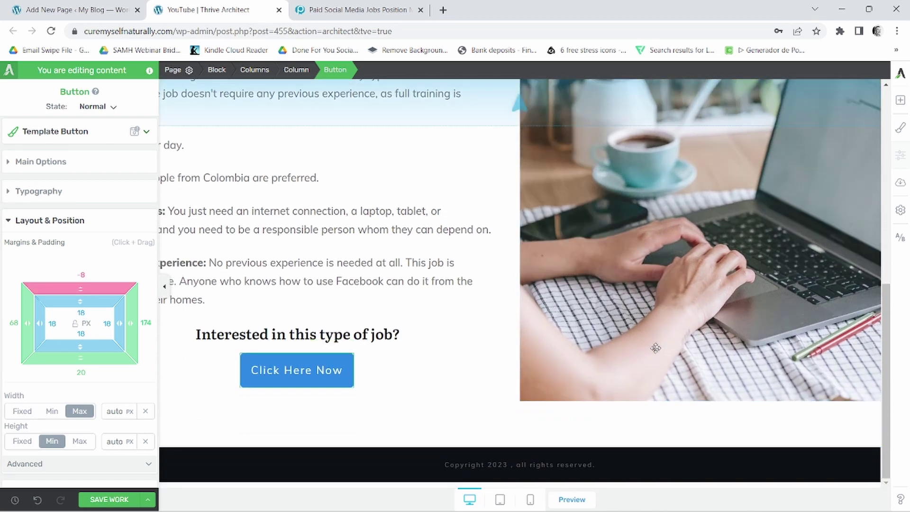
pyautogui.click(660, 335)
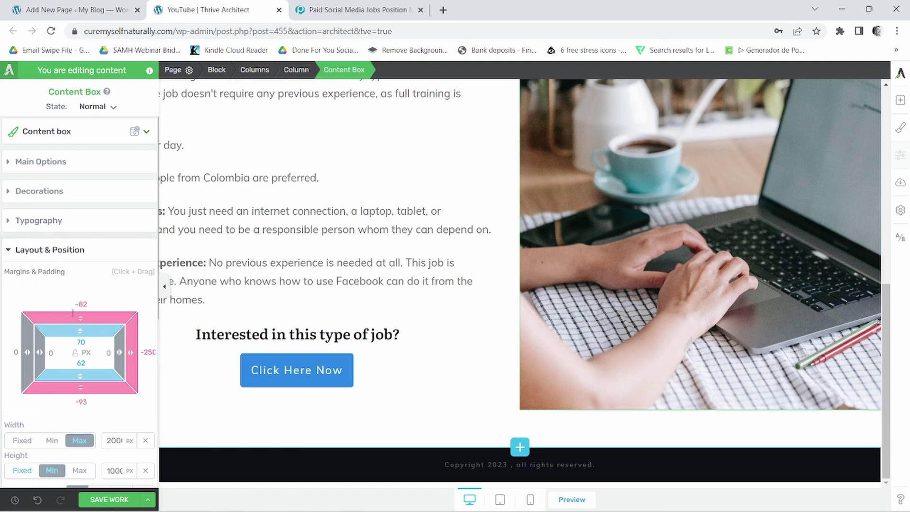
pyautogui.moveTo(88, 318); pyautogui.dragTo(106, 475)
pyautogui.scroll(10, 626, 274)
pyautogui.scroll(-8, 303, 467)
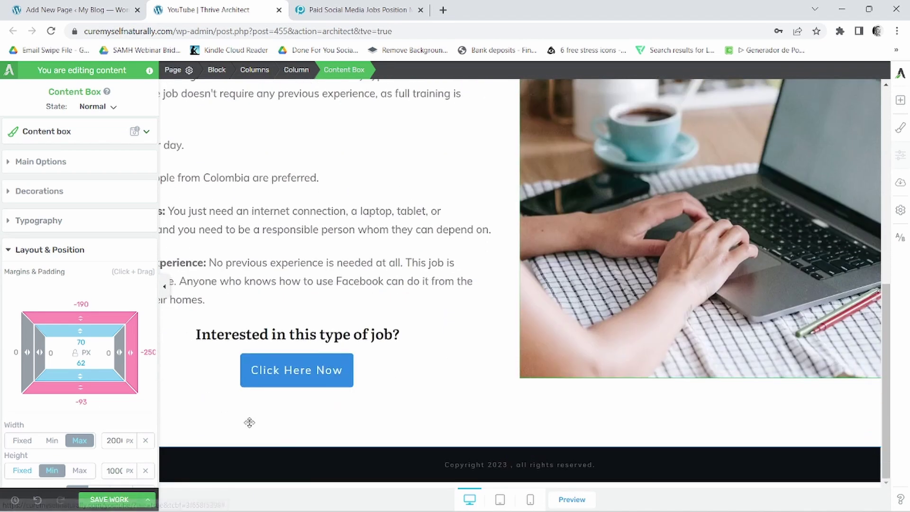
pyautogui.moveTo(81, 331); pyautogui.dragTo(120, 509)
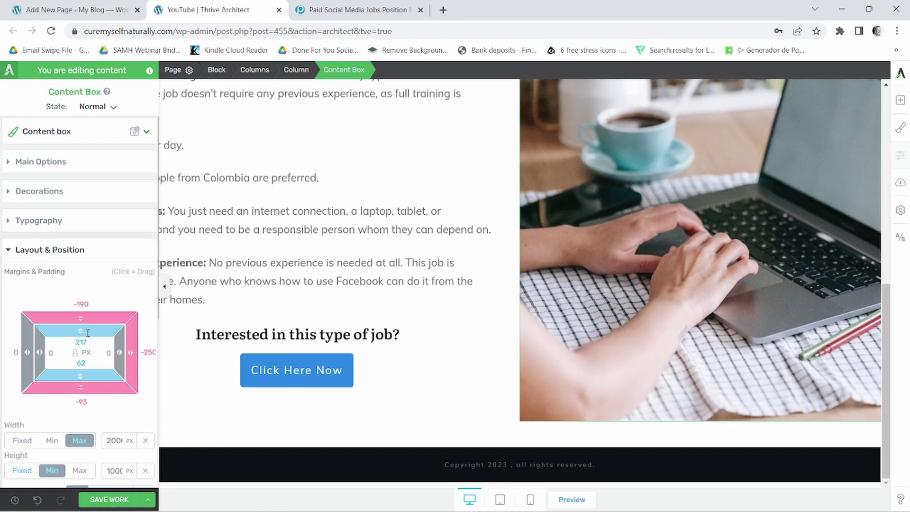
pyautogui.moveTo(79, 331); pyautogui.dragTo(113, 432)
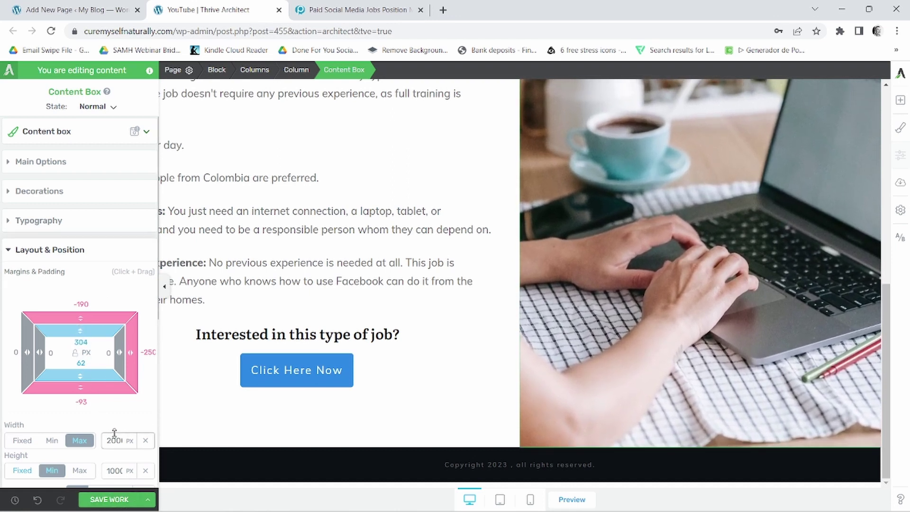
# Save the page and preview it, checking the new button and the image's lower edge against the footer.
pyautogui.click(104, 505)
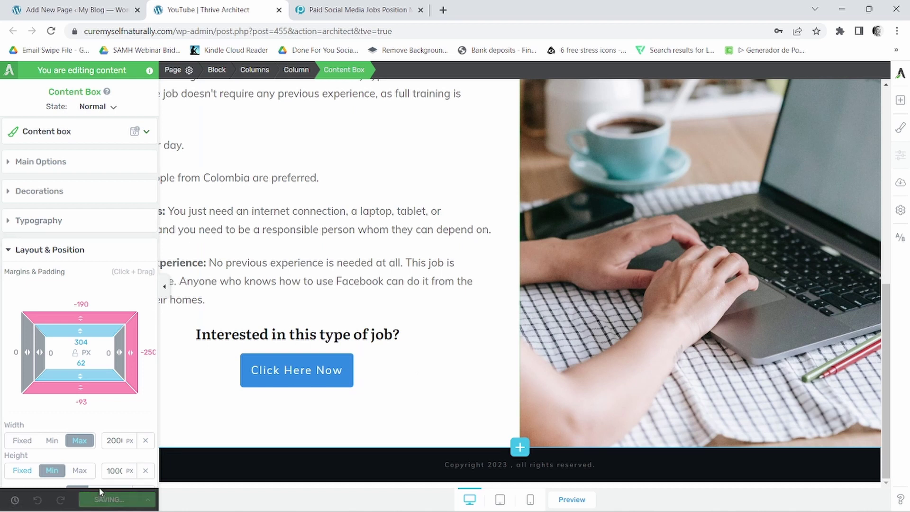
pyautogui.click(569, 501)
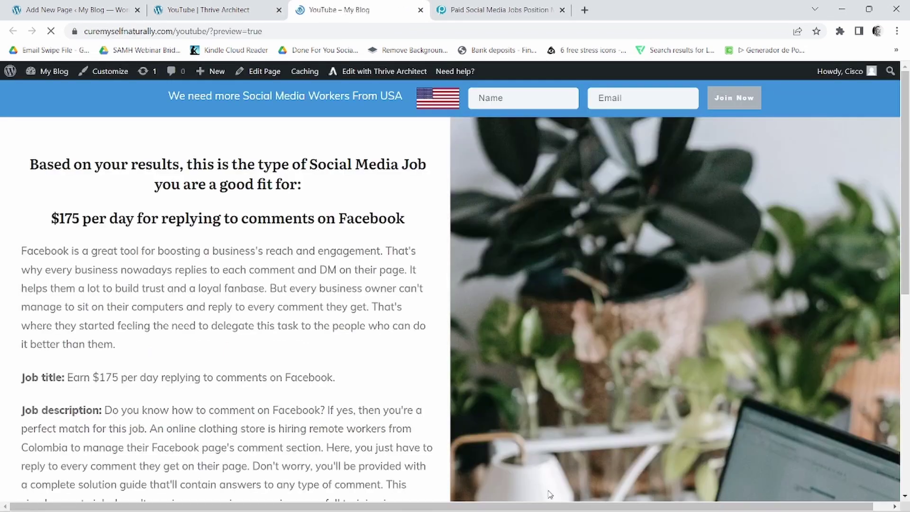
pyautogui.scroll(-7, 490, 332)
pyautogui.scroll(5, 492, 367)
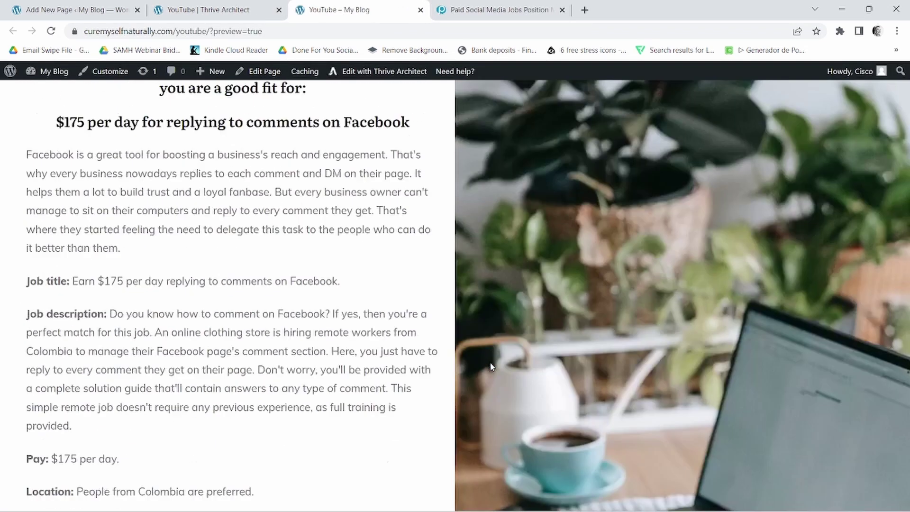
pyautogui.scroll(2, 491, 367)
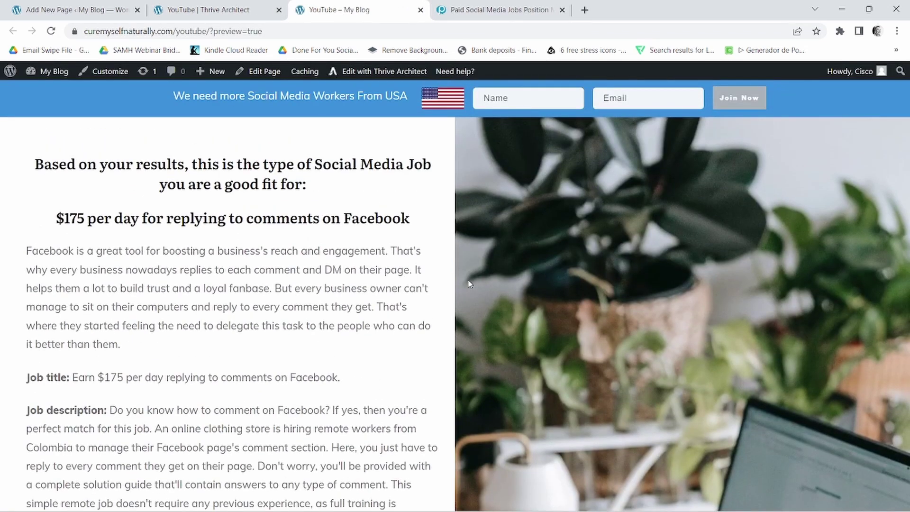
pyautogui.scroll(-8, 458, 274)
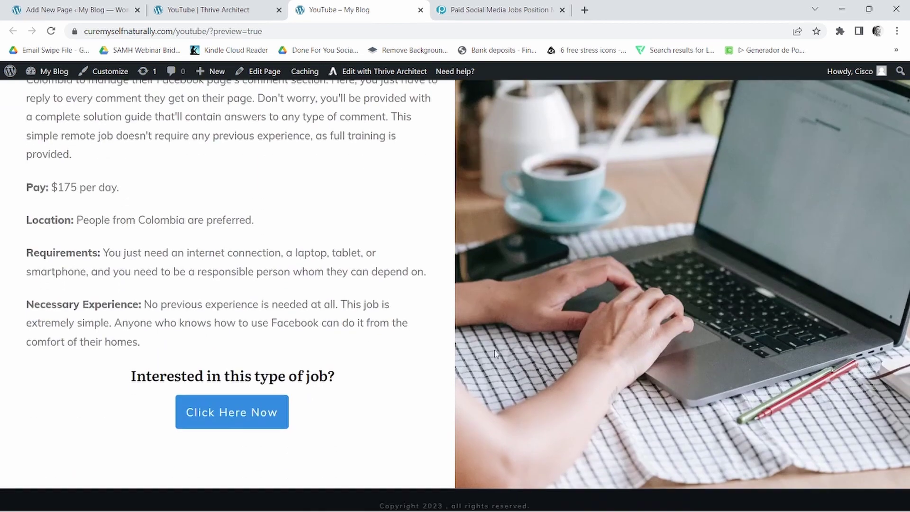
pyautogui.scroll(8, 537, 331)
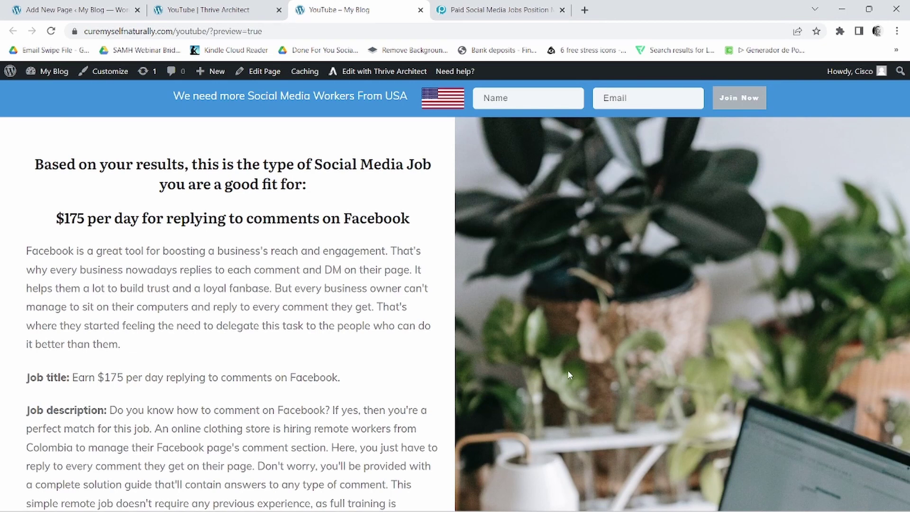
pyautogui.scroll(-8, 568, 370)
pyautogui.scroll(7, 535, 404)
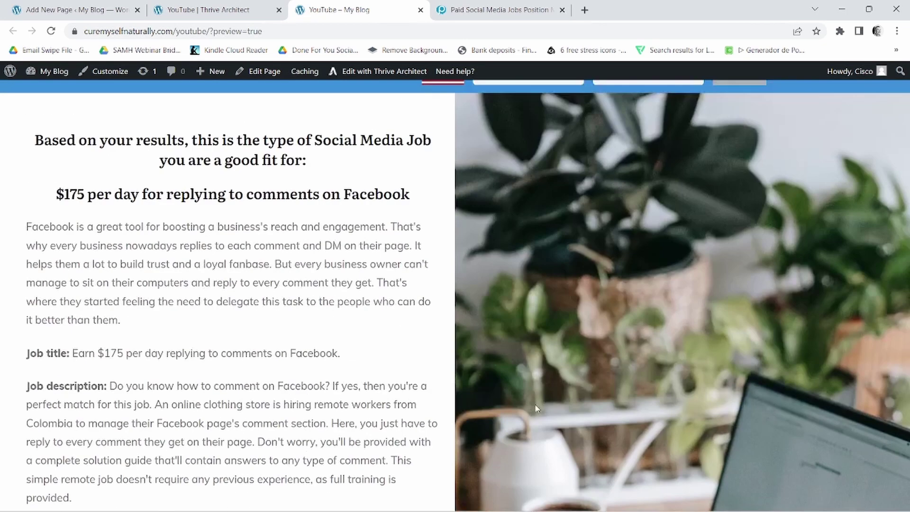
# Exit the page's WordPress block editor and save the YouTube page again in Thrive Architect.
pyautogui.click(76, 10)
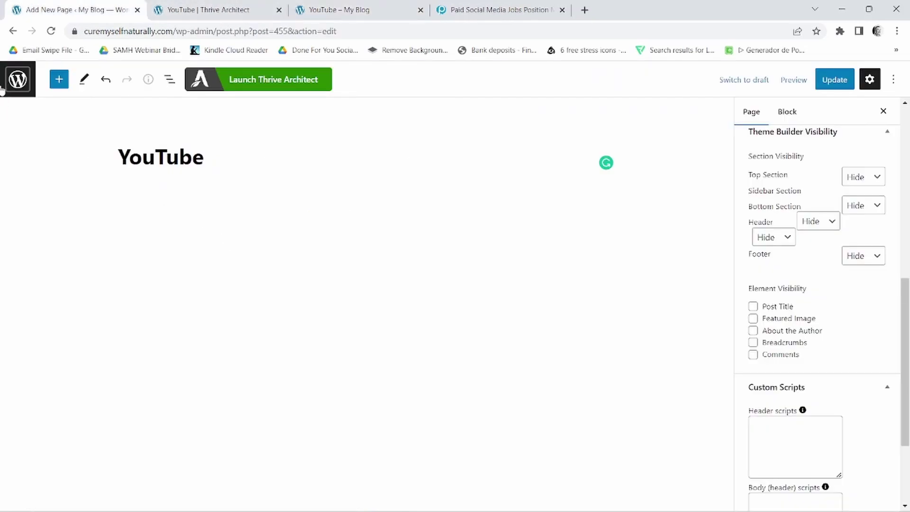
pyautogui.click(18, 79)
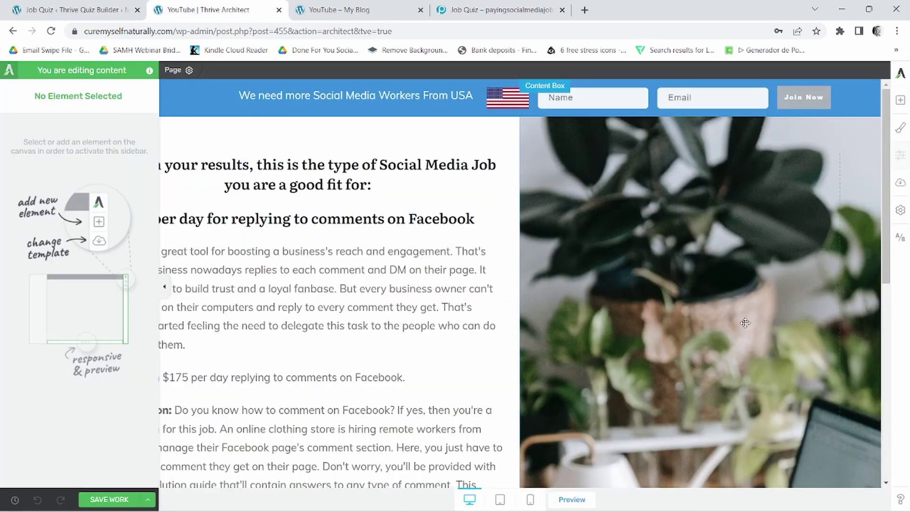
pyautogui.scroll(-10, 649, 307)
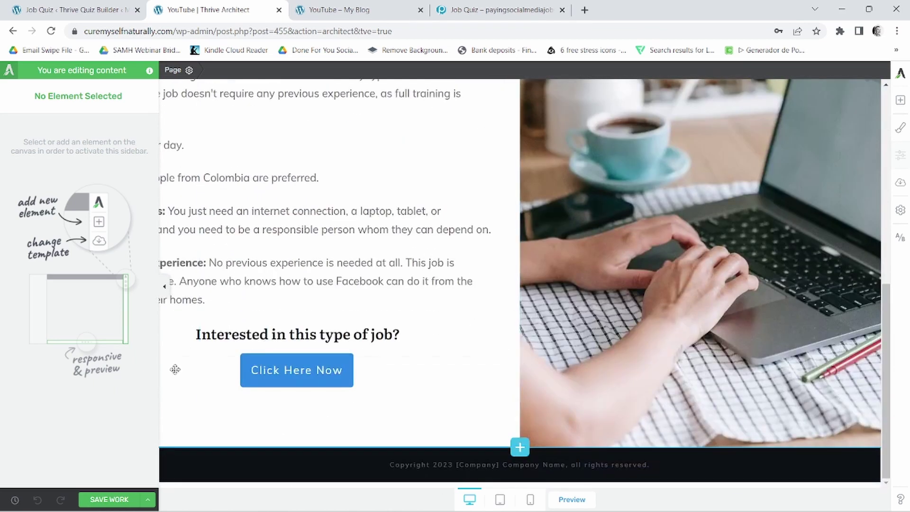
pyautogui.click(117, 500)
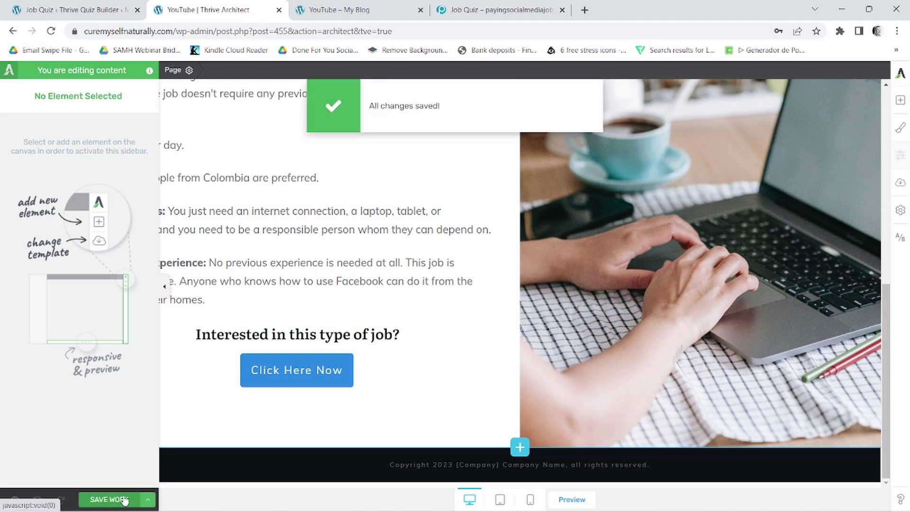
# View the published YouTube page from the WordPress page list and copy its URL.
pyautogui.click(78, 6)
pyautogui.scroll(6, 80, 306)
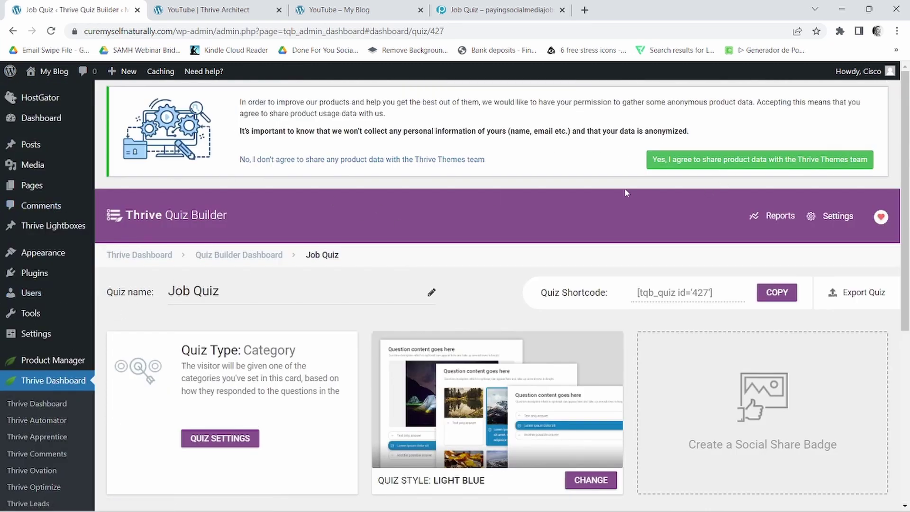
pyautogui.click(34, 186)
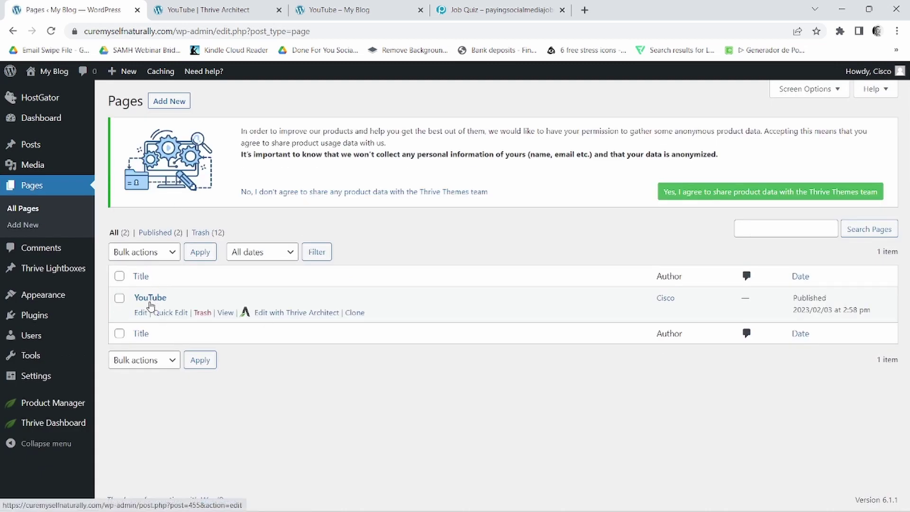
pyautogui.click(225, 313)
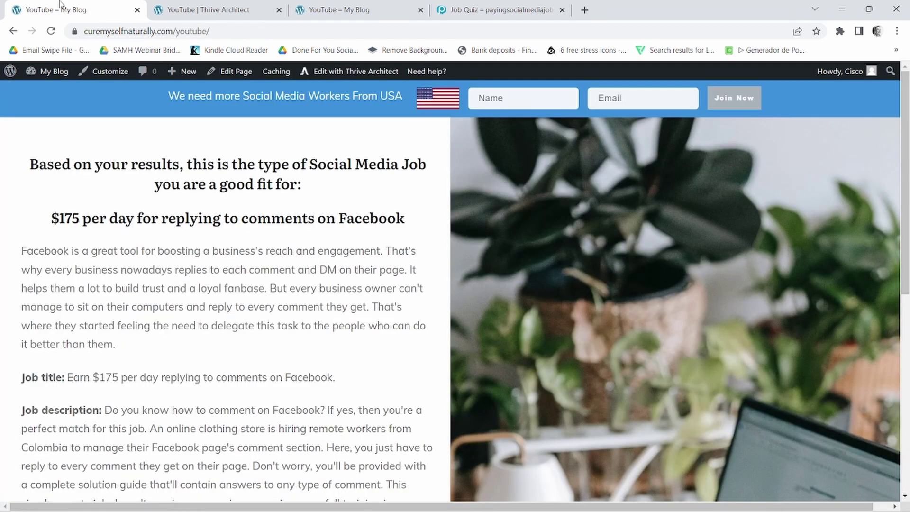
pyautogui.click(153, 30)
pyautogui.rightClick(152, 30)
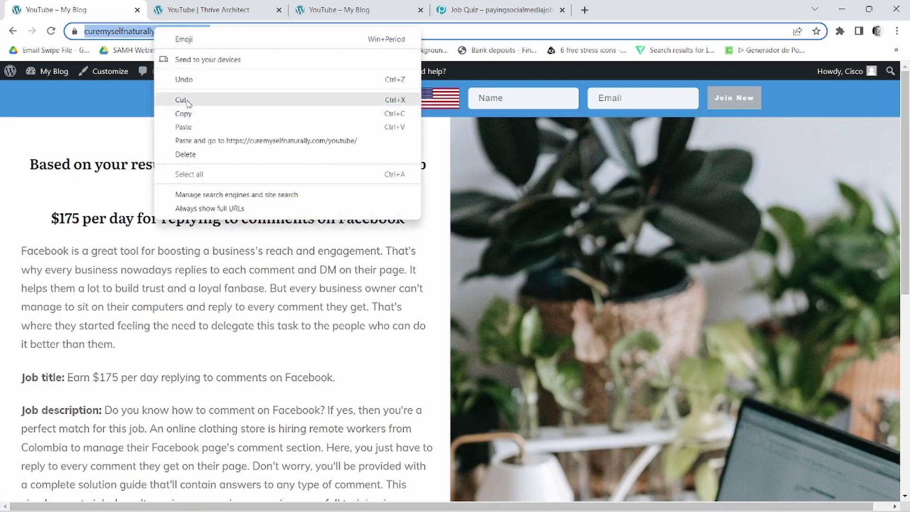
pyautogui.click(183, 113)
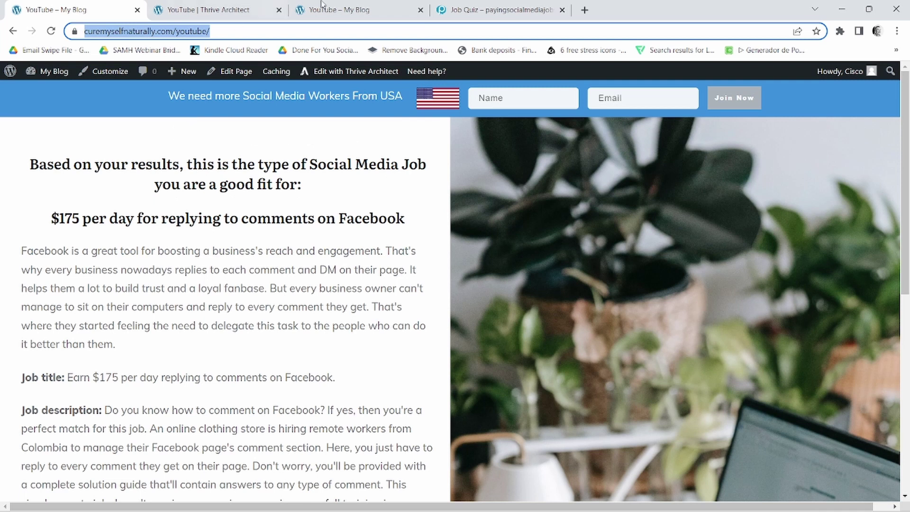
# Return to the WordPress dashboard and open the Job Quiz for editing in Thrive Quiz Builder, at its Quiz Structure section.
pyautogui.click(341, 9)
pyautogui.click(224, 9)
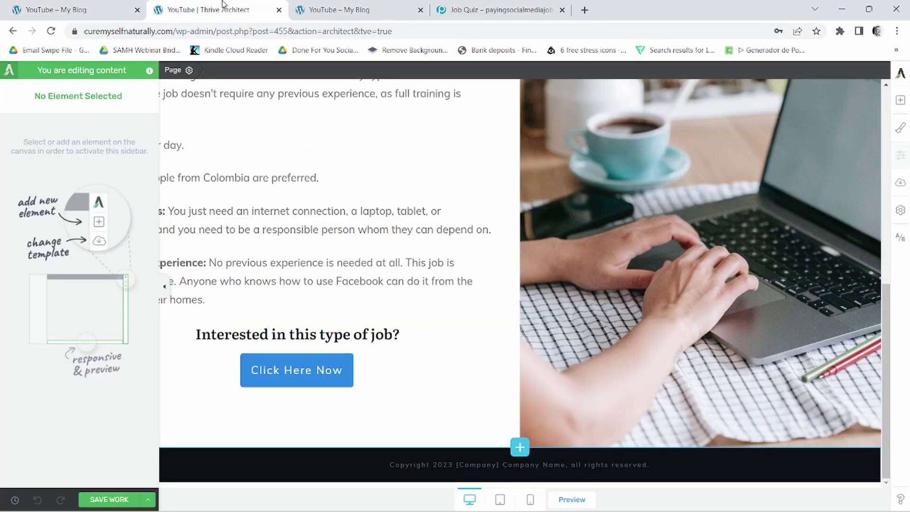
pyautogui.click(83, 10)
pyautogui.moveTo(37, 70)
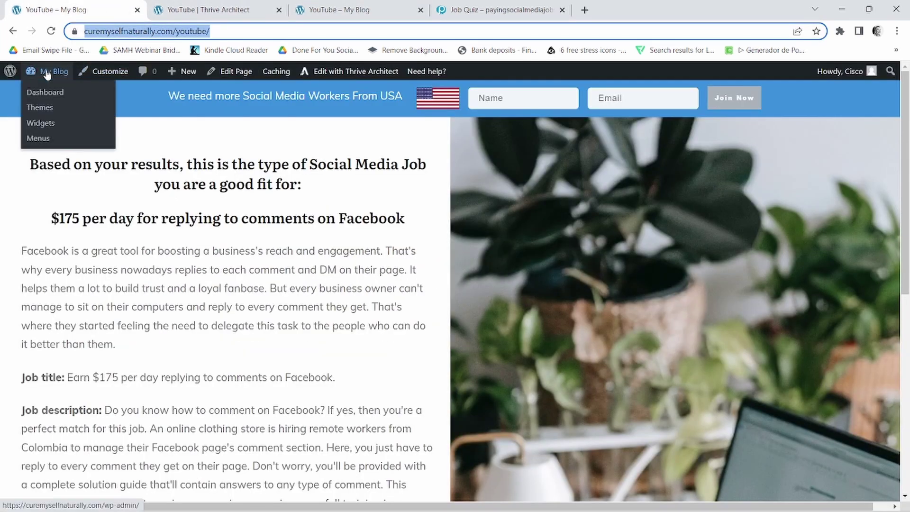
pyautogui.click(49, 95)
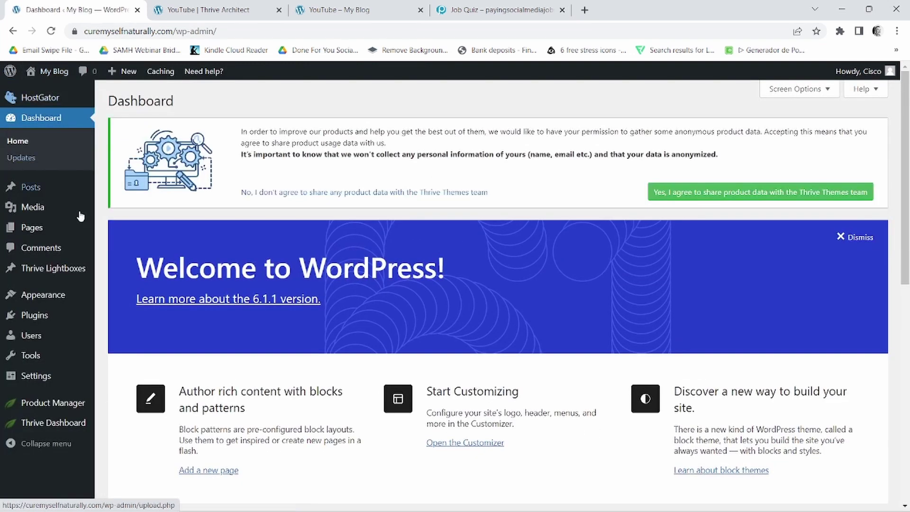
pyautogui.moveTo(41, 422)
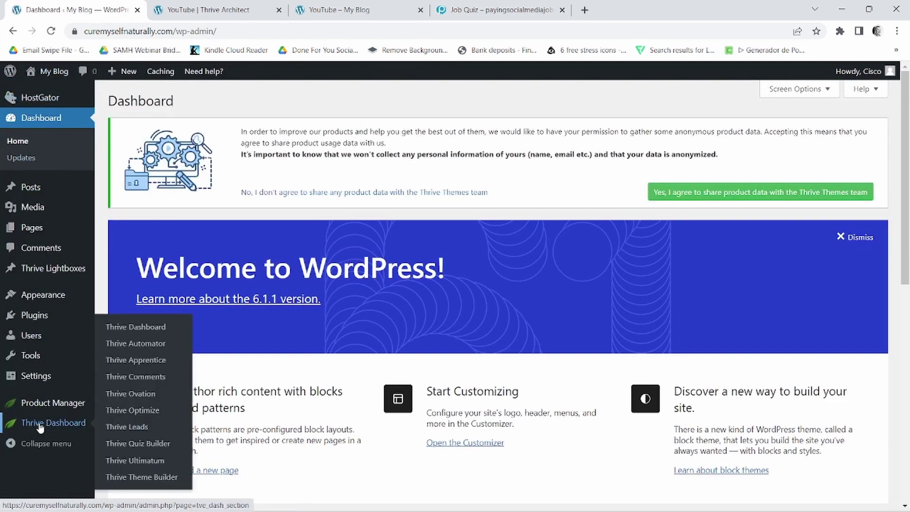
pyautogui.click(136, 443)
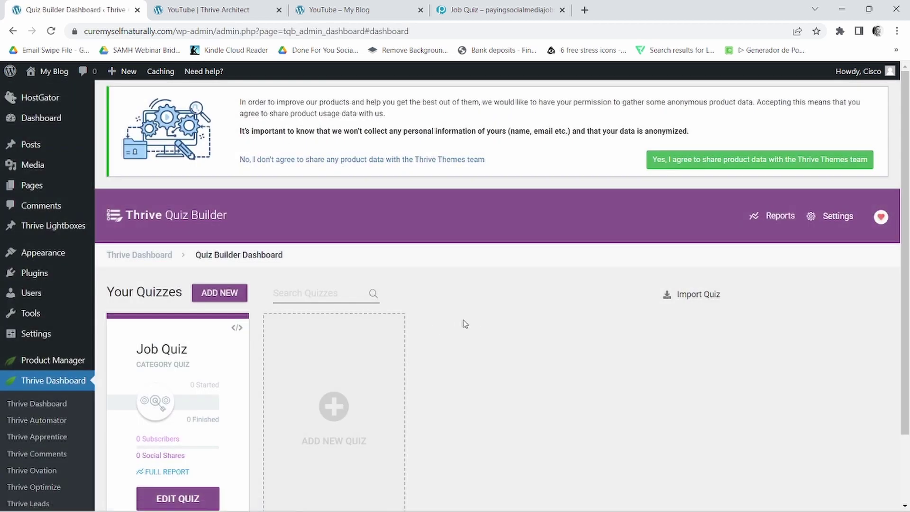
pyautogui.scroll(-3, 537, 330)
pyautogui.click(178, 418)
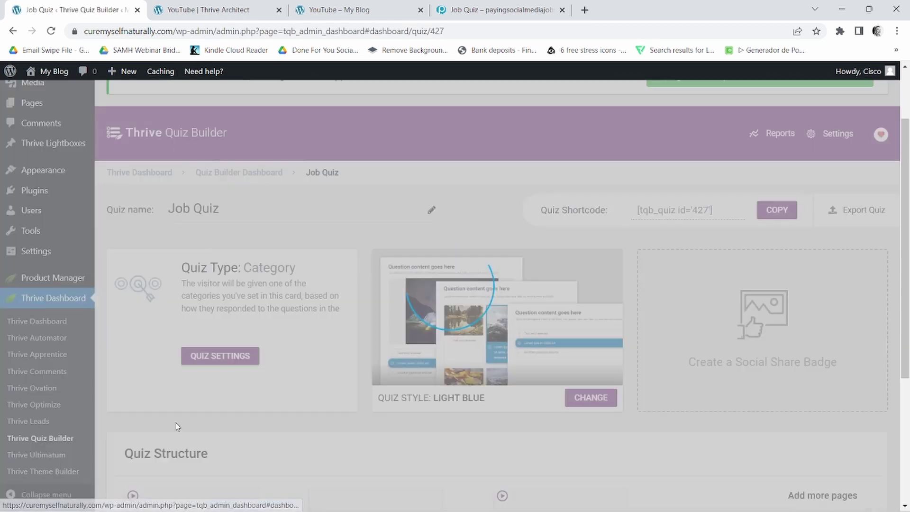
pyautogui.scroll(-5, 419, 386)
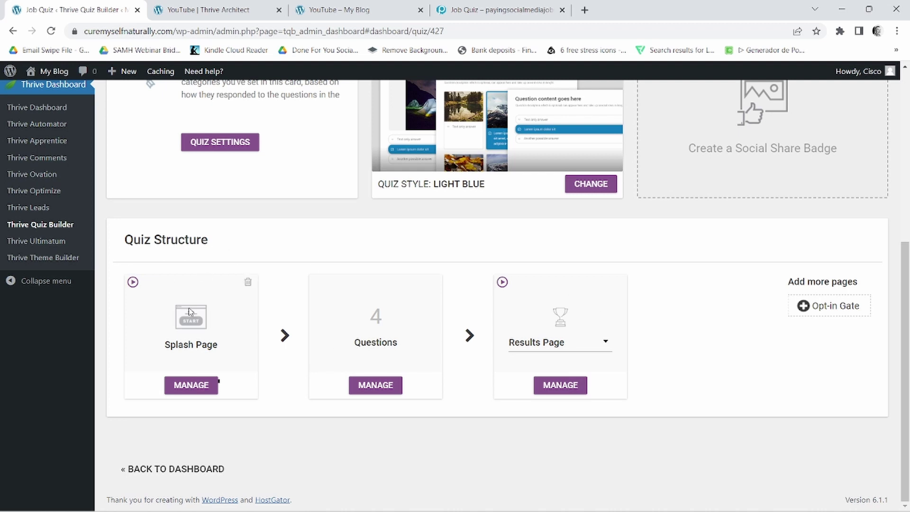
# Change the quiz's results stage to URL Redirect and open its redirect settings.
pyautogui.click(605, 343)
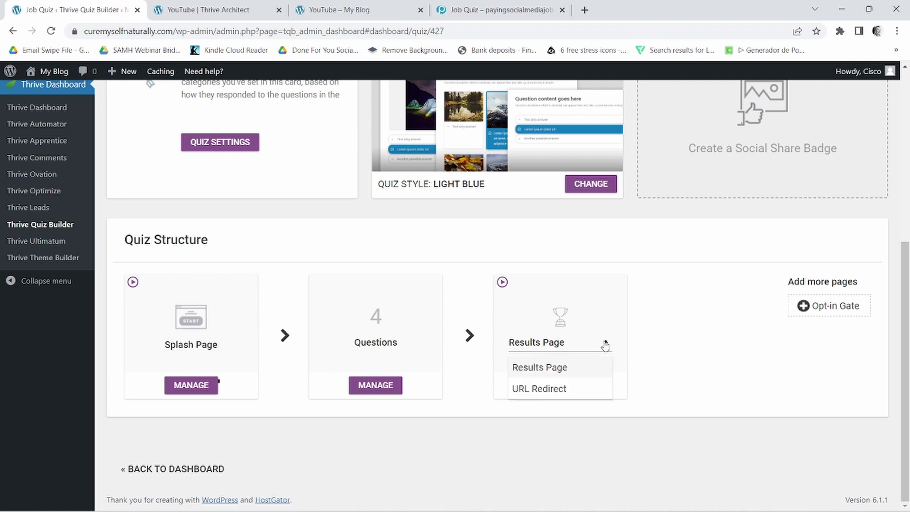
pyautogui.click(533, 390)
pyautogui.click(571, 386)
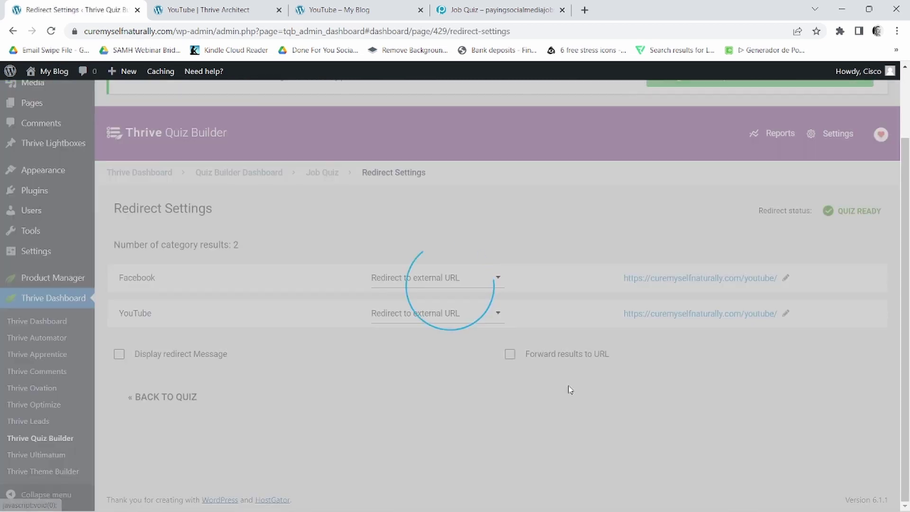
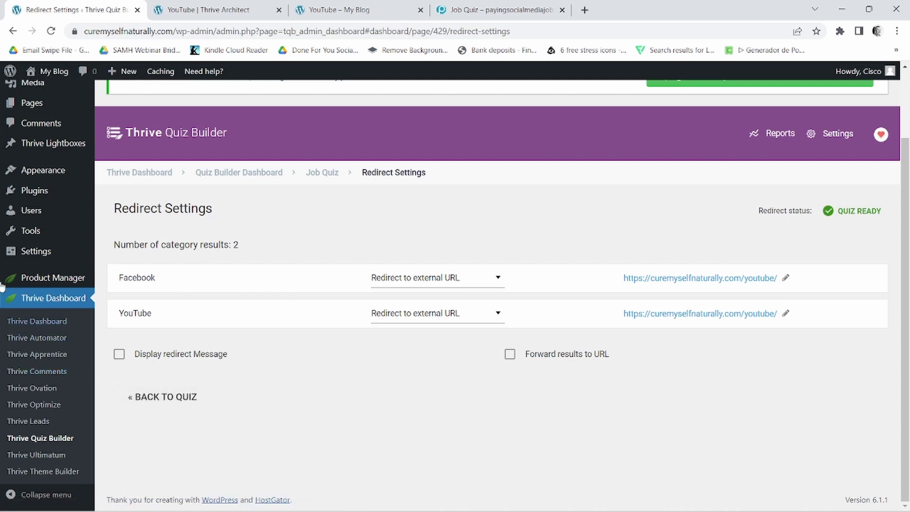
pyautogui.moveTo(26, 106)
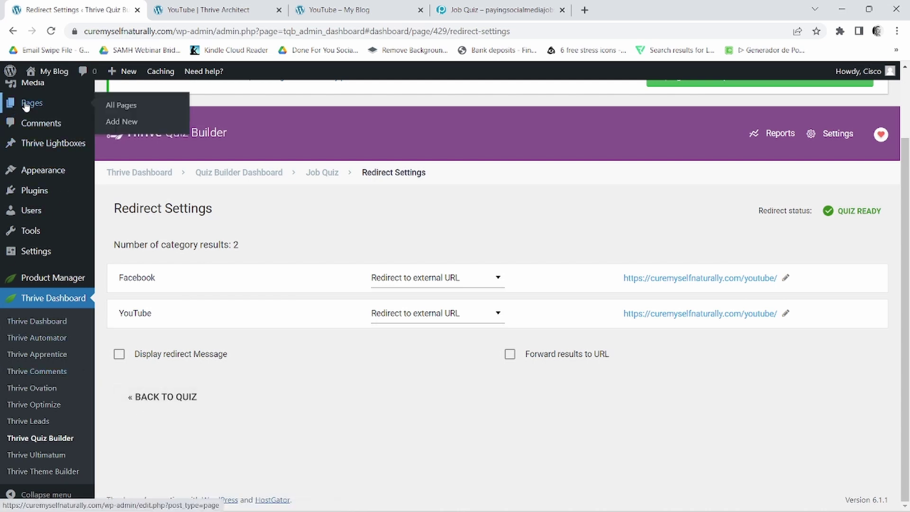
# Examine the reference Job Quiz start page on payingsocialmediajobs.com.
pyautogui.click(536, 5)
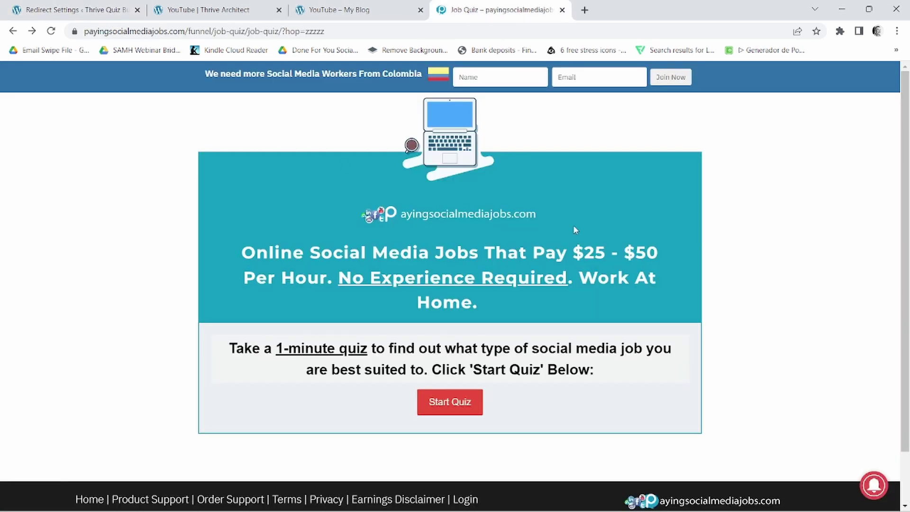
pyautogui.scroll(-2, 719, 299)
pyautogui.scroll(2, 684, 296)
# Close the published YouTube page and its Thrive Architect editor.
pyautogui.click(334, 4)
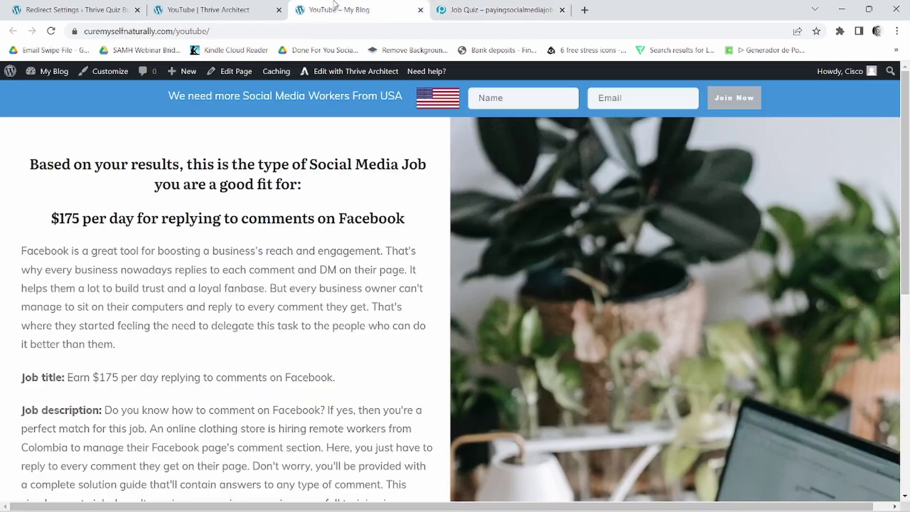
pyautogui.click(420, 10)
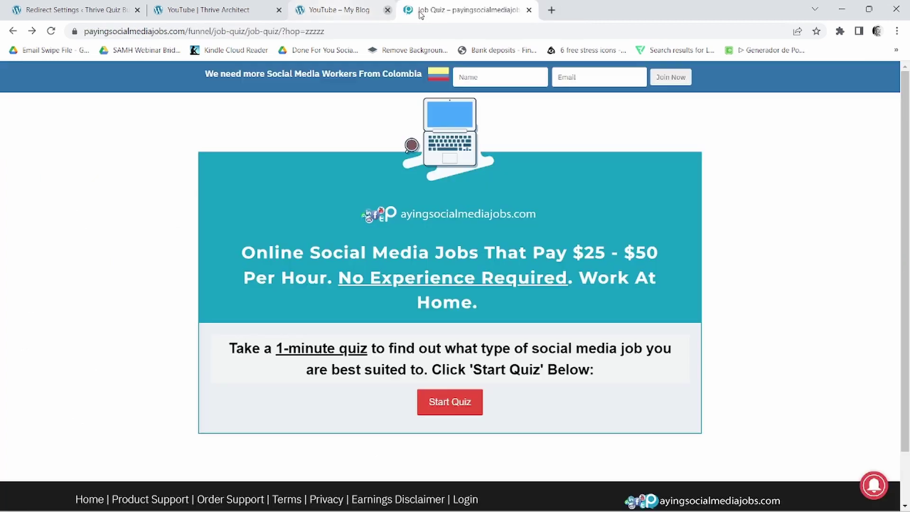
pyautogui.click(206, 7)
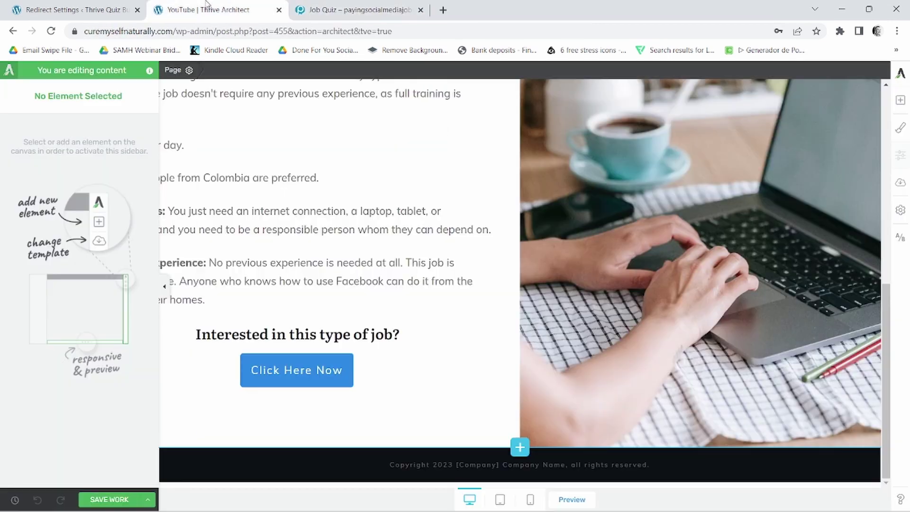
pyautogui.click(279, 10)
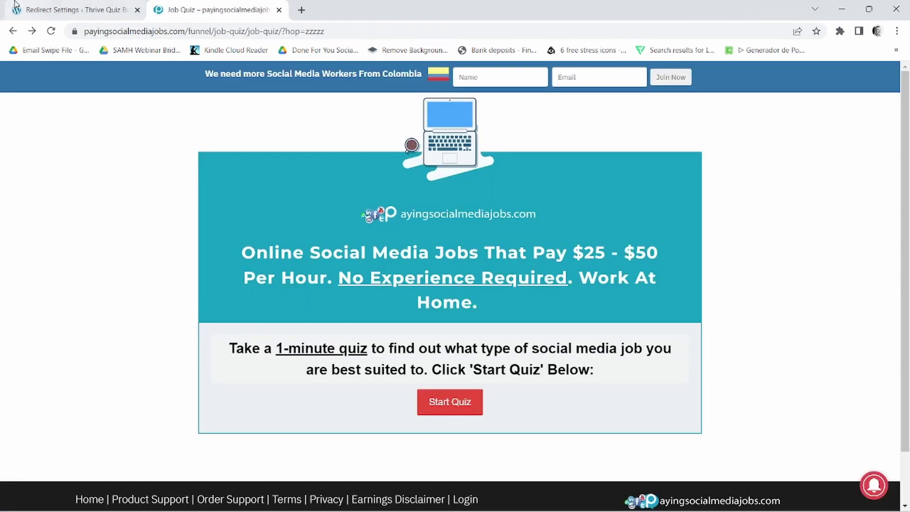
# Create a new WordPress page titled "Start Quiz".
pyautogui.click(43, 4)
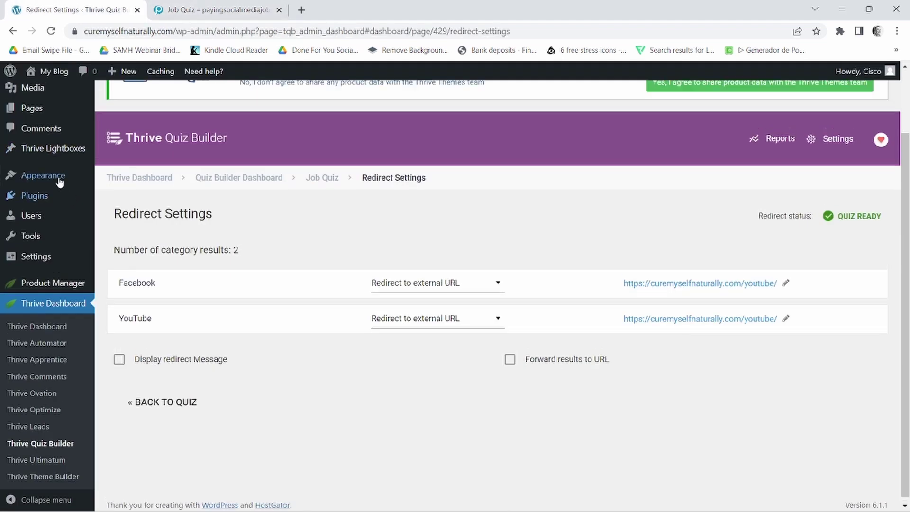
pyautogui.scroll(2, 60, 179)
pyautogui.moveTo(74, 194)
pyautogui.click(121, 205)
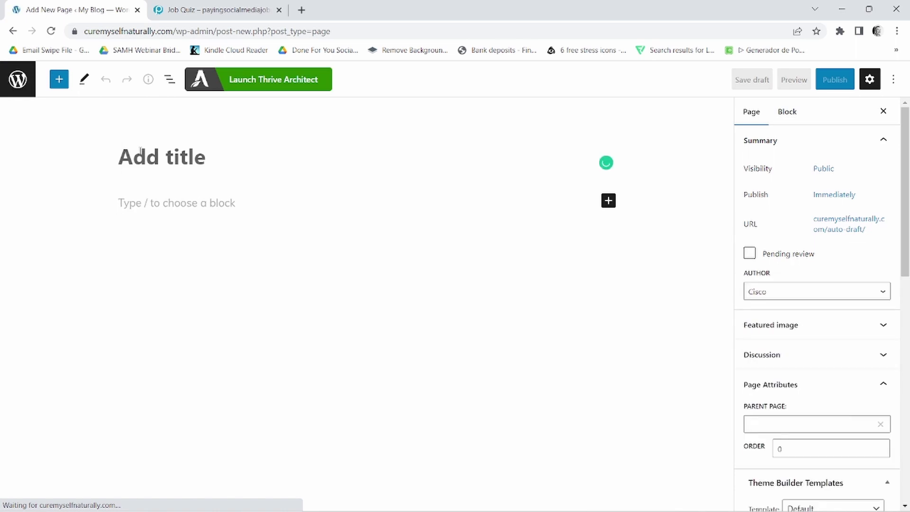
pyautogui.press('capslock')
pyautogui.write('Q')
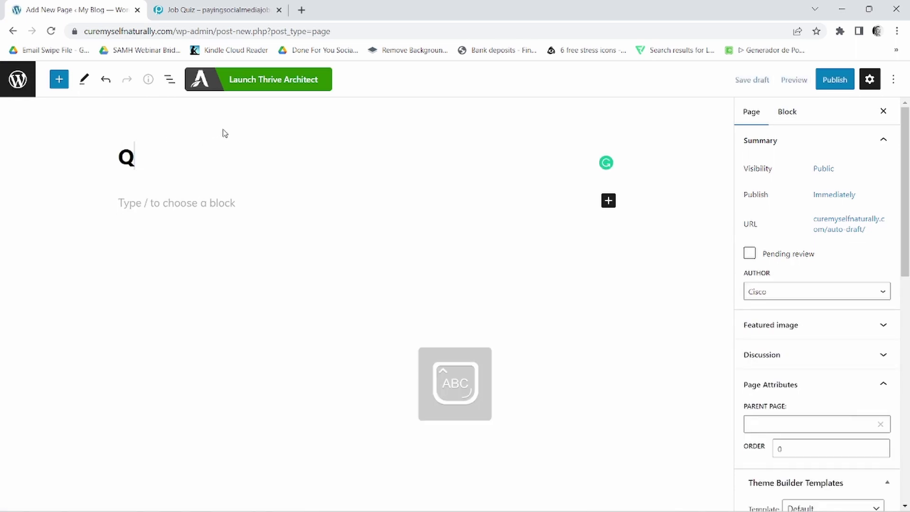
pyautogui.press('capslock')
pyautogui.press('BackSpace')
pyautogui.write('St')
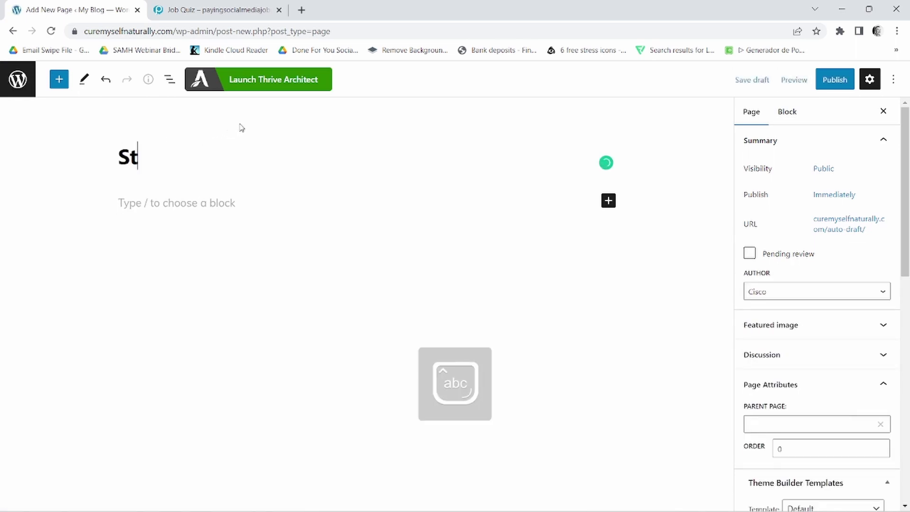
pyautogui.write('art Quiz')
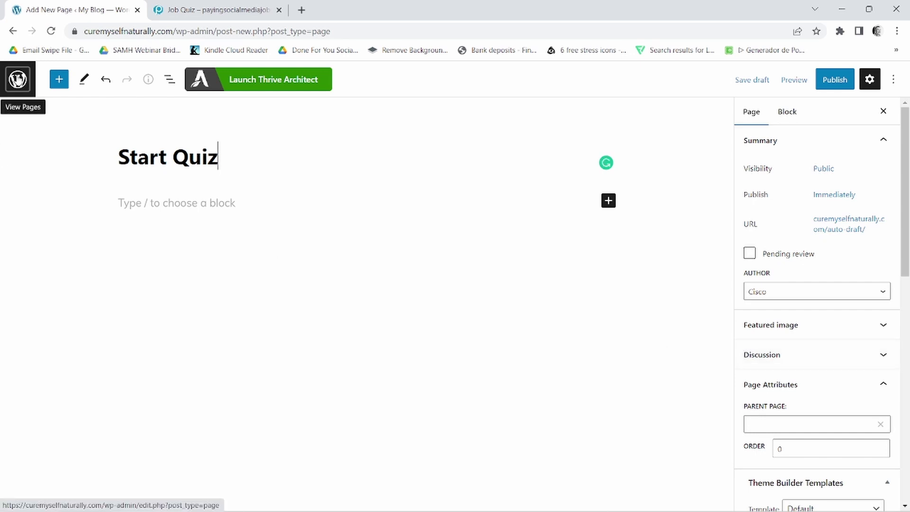
# Open the Job Quiz in Thrive Quiz Builder in a separate browser tab and copy its quiz shortcode.
pyautogui.rightClick(19, 76)
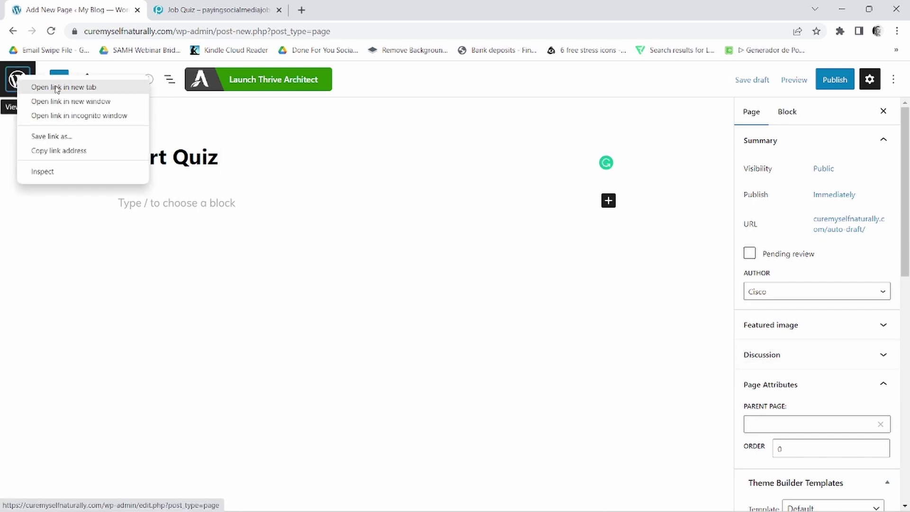
pyautogui.click(56, 86)
pyautogui.click(192, 9)
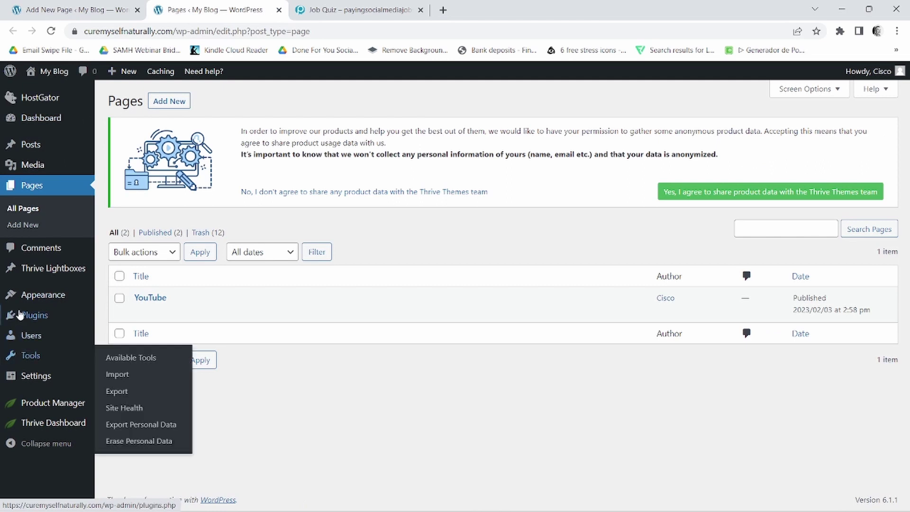
pyautogui.moveTo(43, 424)
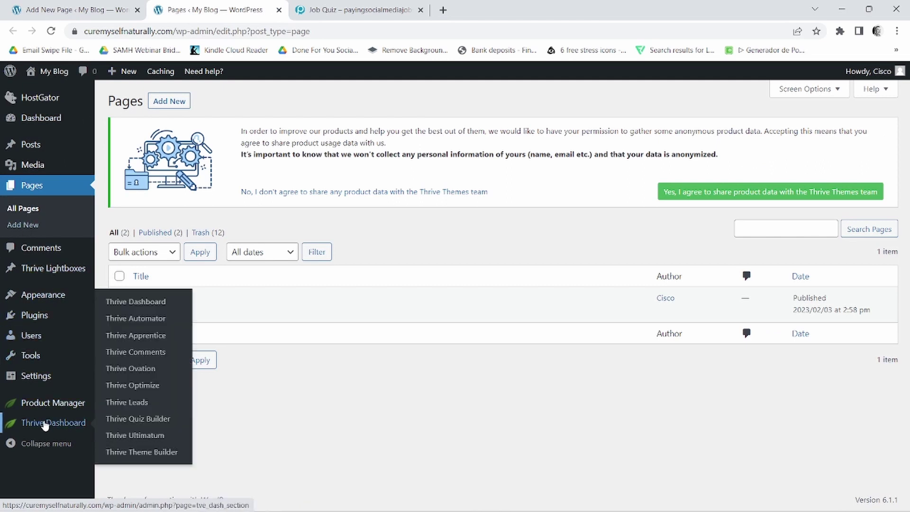
pyautogui.click(140, 420)
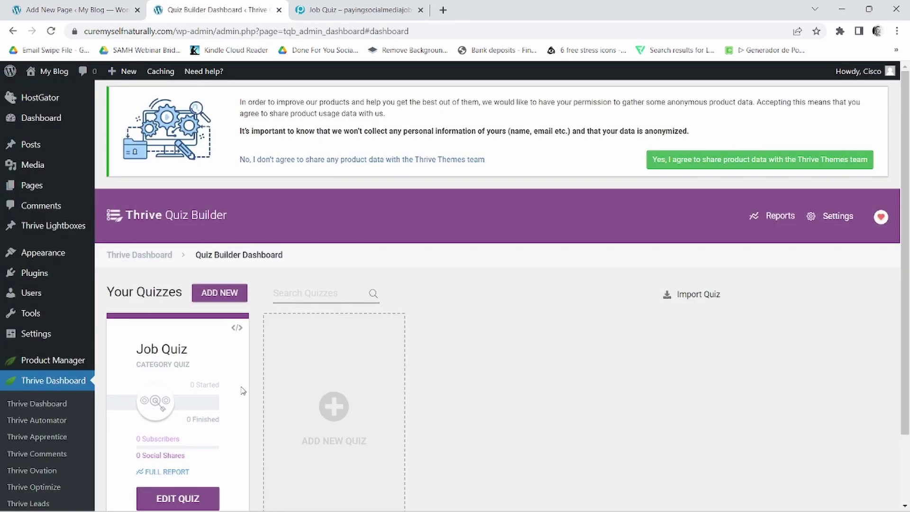
pyautogui.click(177, 498)
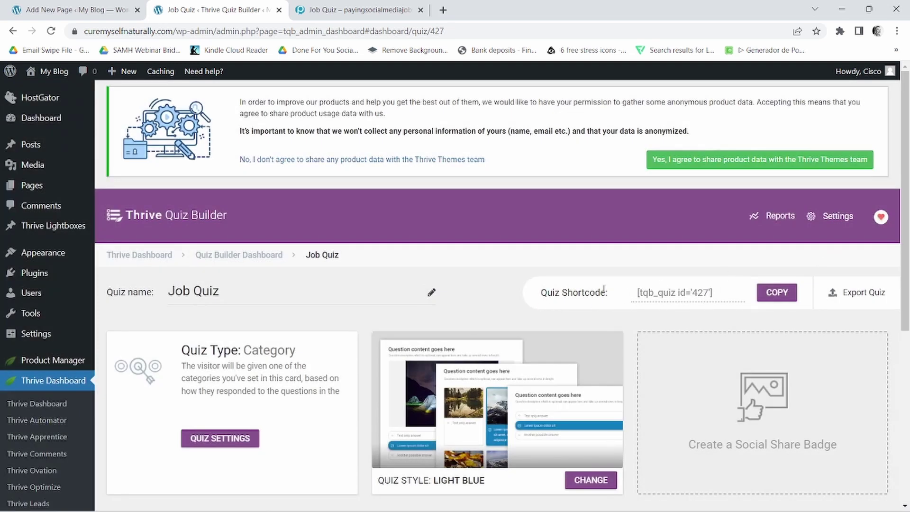
pyautogui.moveTo(596, 290); pyautogui.dragTo(563, 296)
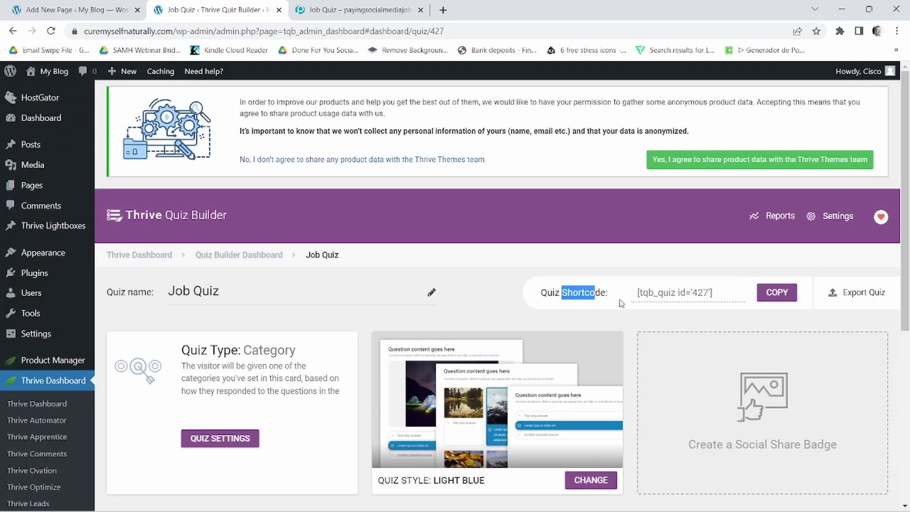
pyautogui.click(778, 293)
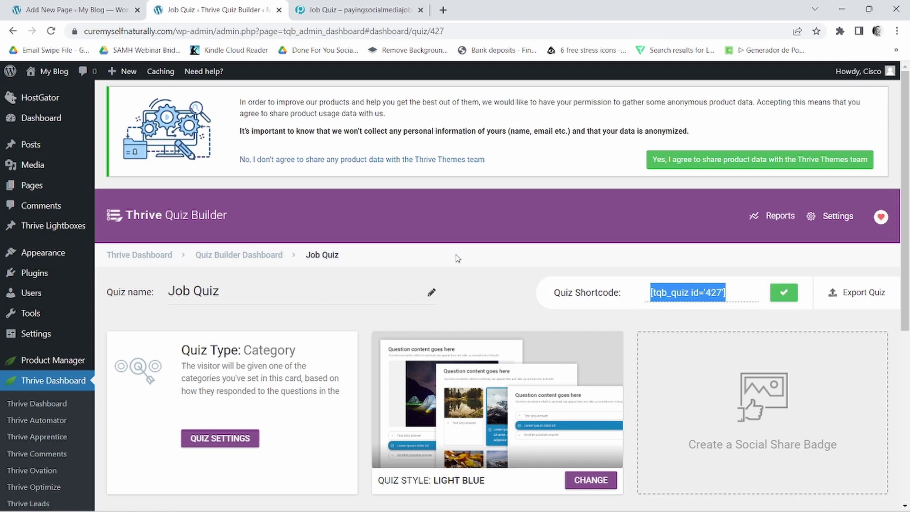
# Add a Shortcode block to the Start Quiz page and paste [tqb_quiz id='427'] into it.
pyautogui.click(80, 9)
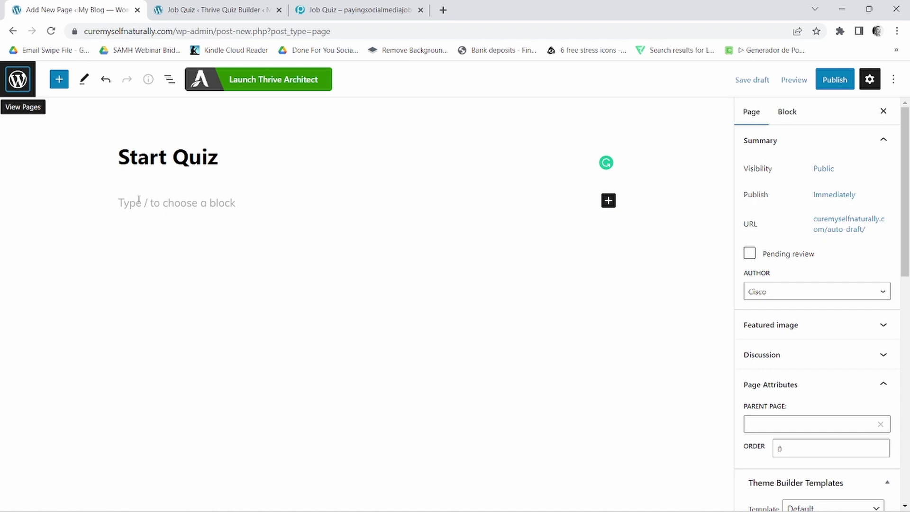
pyautogui.click(610, 198)
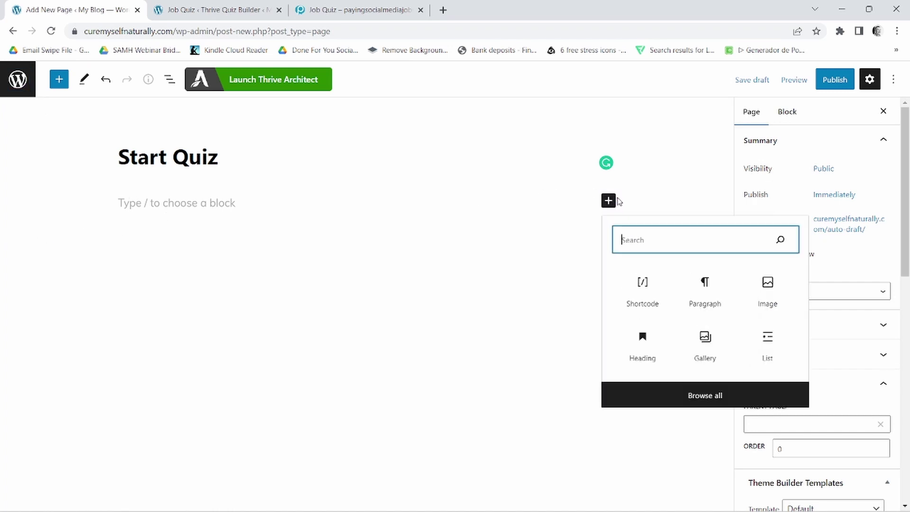
pyautogui.click(649, 297)
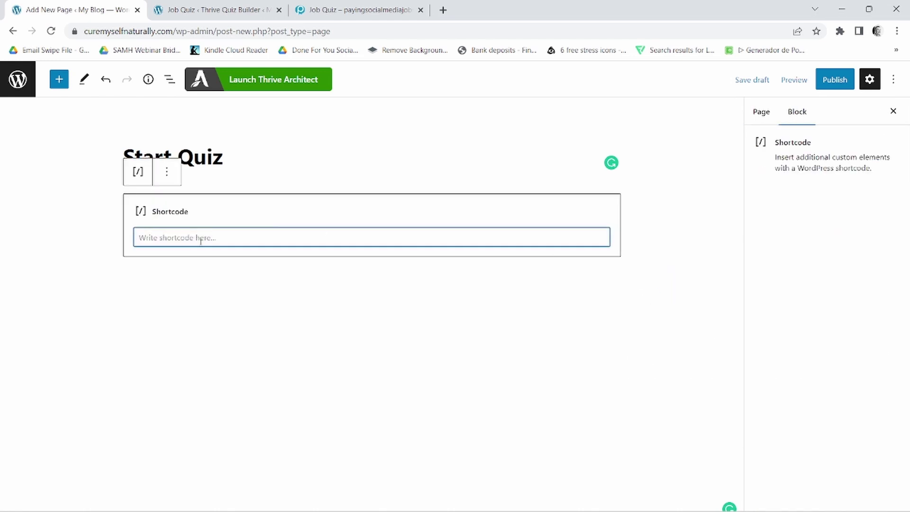
pyautogui.rightClick(163, 235)
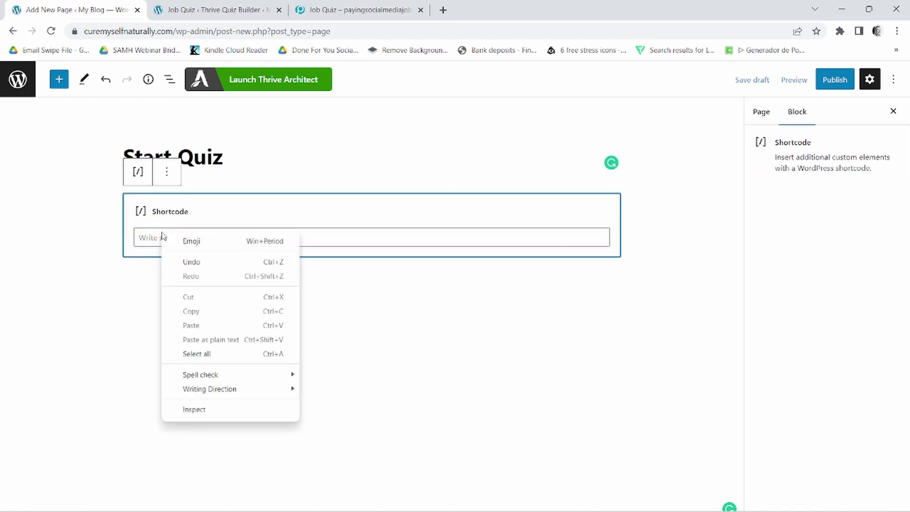
pyautogui.click(189, 326)
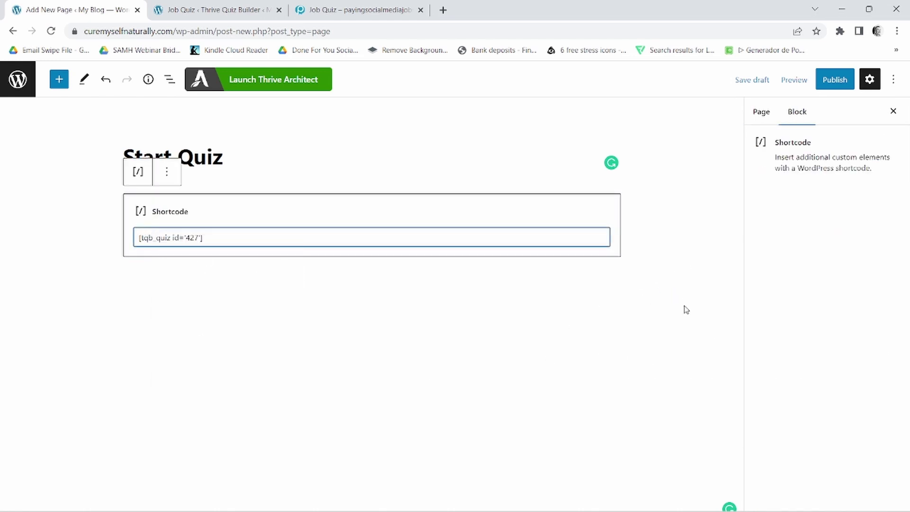
# Set the Start Quiz page's Theme Builder template to Title Banner - Call to Action.
pyautogui.click(756, 114)
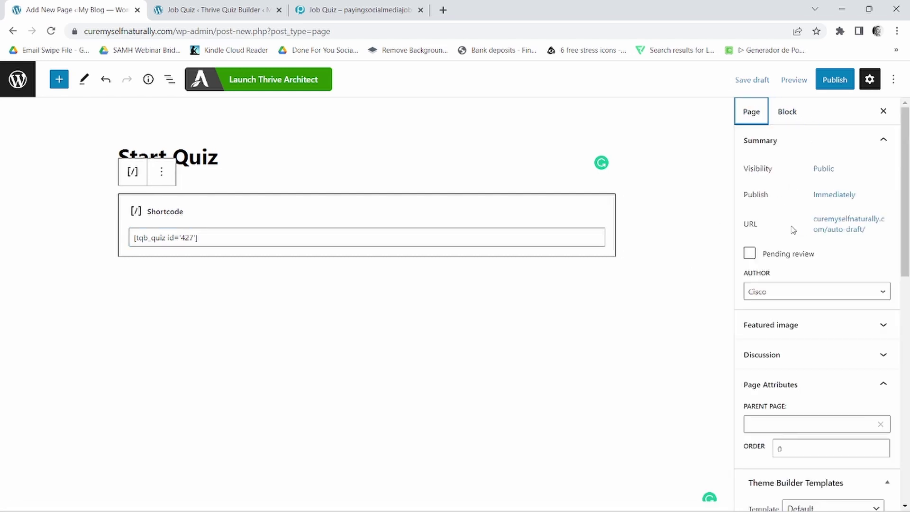
pyautogui.scroll(-3, 792, 237)
pyautogui.scroll(-1, 791, 245)
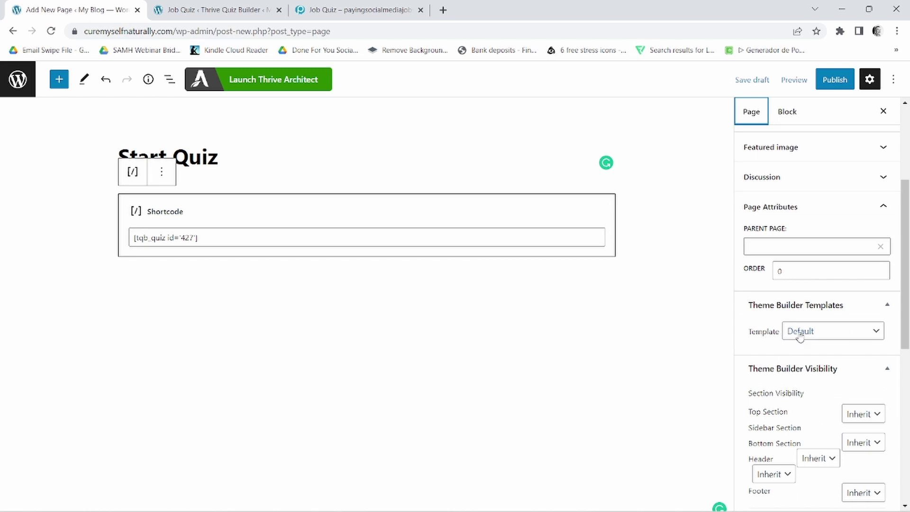
pyautogui.click(878, 333)
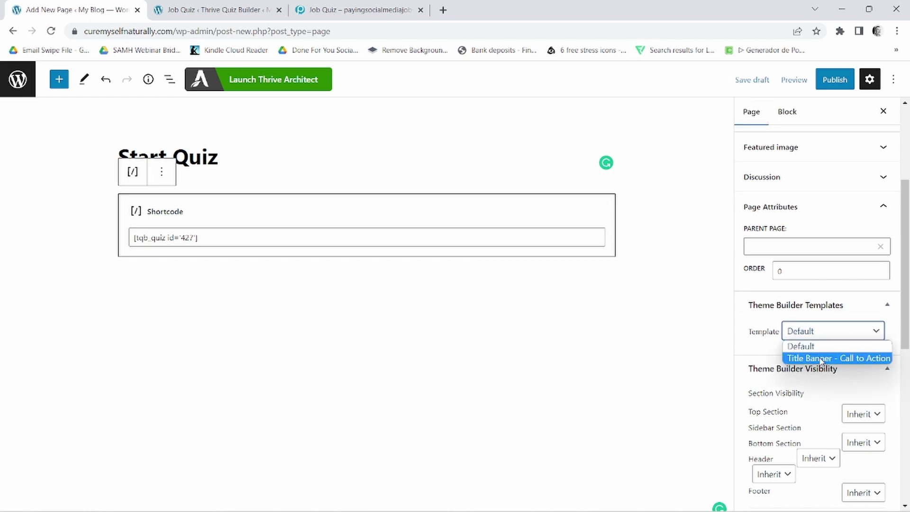
pyautogui.click(822, 359)
# Set the visibility of the page's top, sidebar and bottom sections, header and footer to Hide.
pyautogui.scroll(-3, 822, 363)
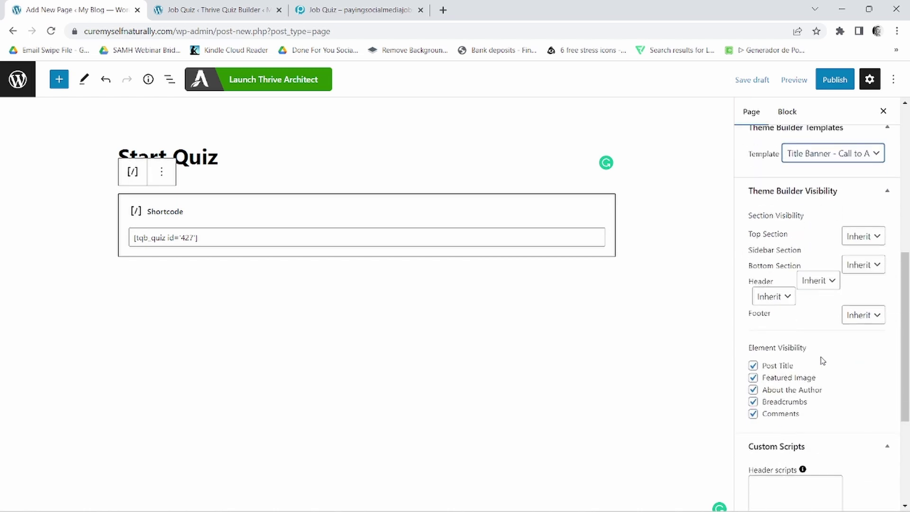
pyautogui.click(873, 237)
pyautogui.click(863, 273)
pyautogui.click(869, 266)
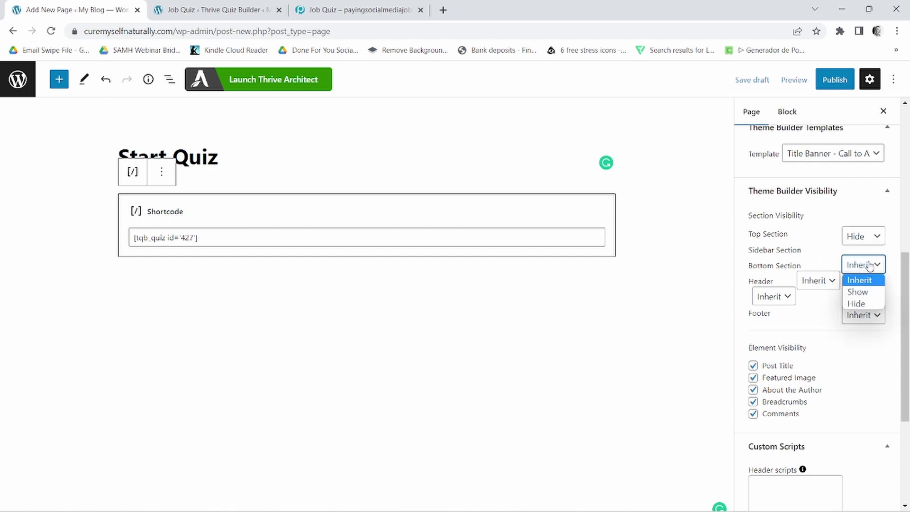
pyautogui.click(860, 304)
pyautogui.click(832, 281)
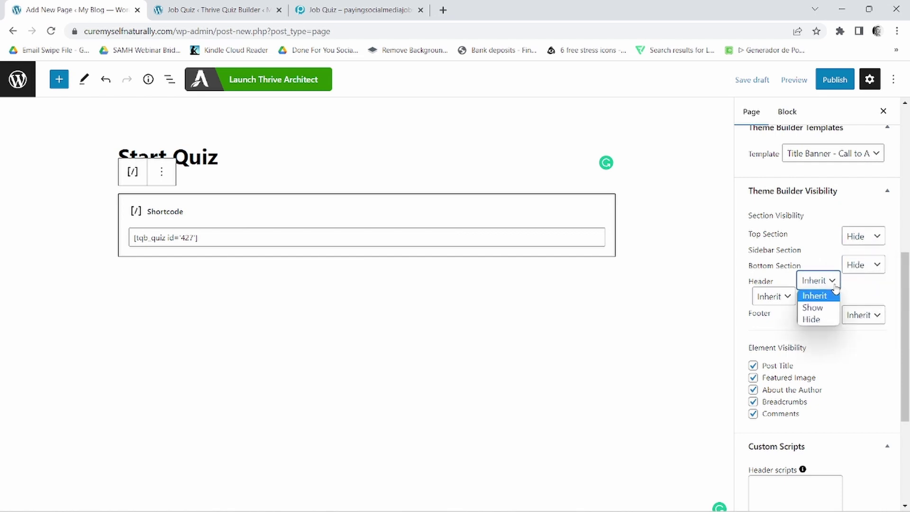
pyautogui.click(828, 319)
pyautogui.click(782, 297)
pyautogui.click(767, 336)
pyautogui.click(863, 314)
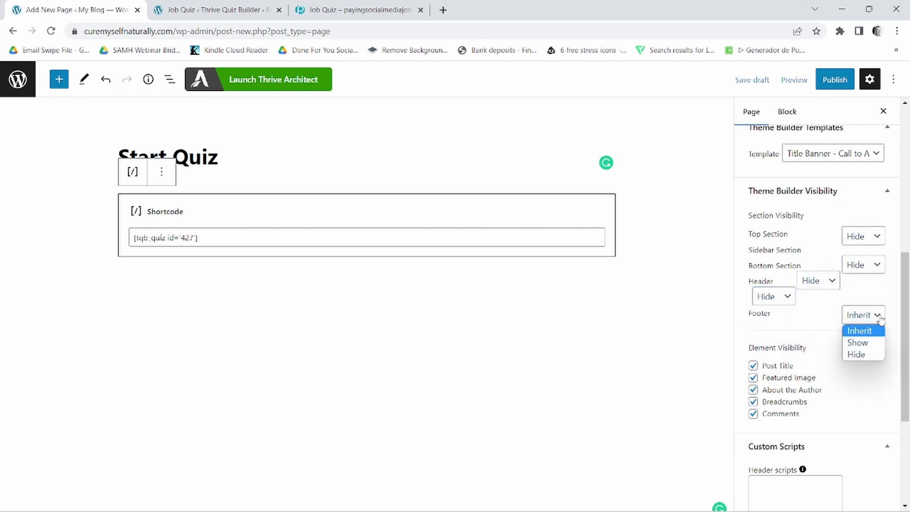
pyautogui.click(853, 354)
# Turn off the visibility of the page's post title, featured image, about the author, breadcrumbs and comments.
pyautogui.click(753, 365)
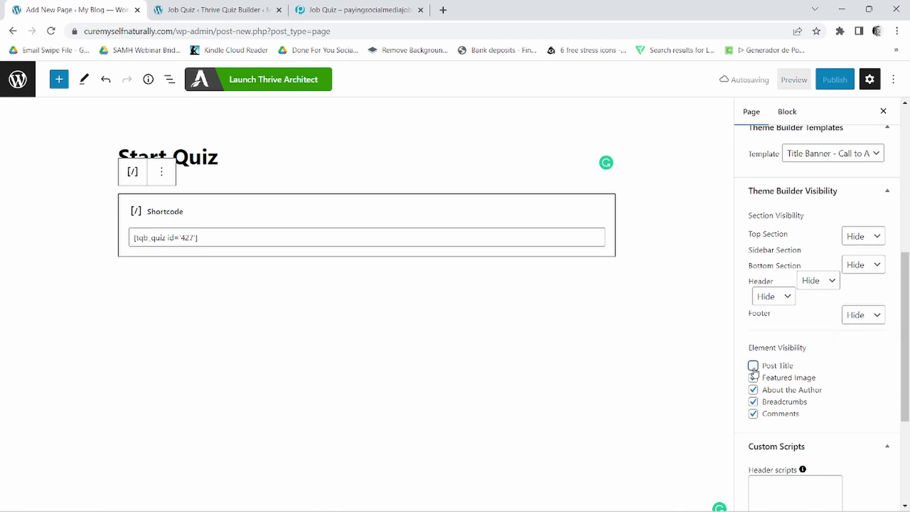
pyautogui.click(754, 378)
pyautogui.click(753, 389)
pyautogui.click(753, 401)
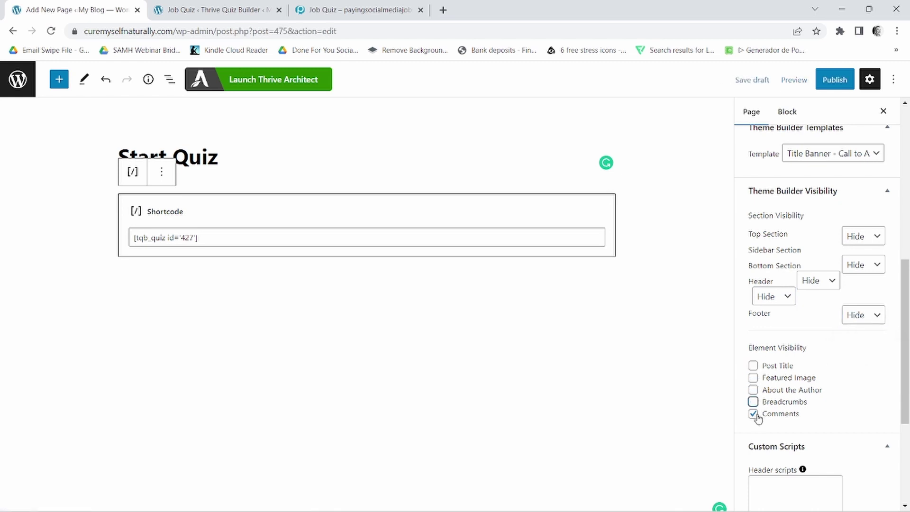
pyautogui.click(753, 414)
# Publish the Start Quiz page and open it in Thrive Architect.
pyautogui.scroll(-4, 758, 418)
pyautogui.scroll(6, 816, 392)
pyautogui.scroll(5, 815, 393)
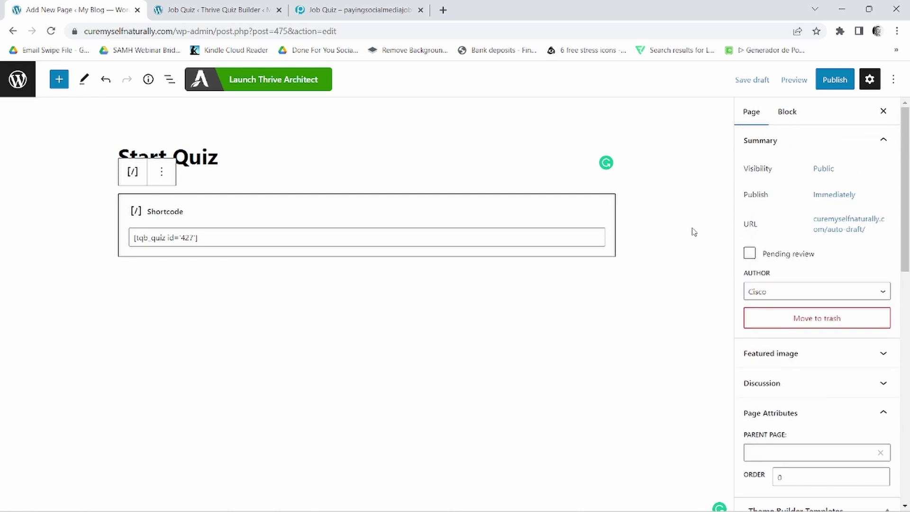
pyautogui.click(835, 81)
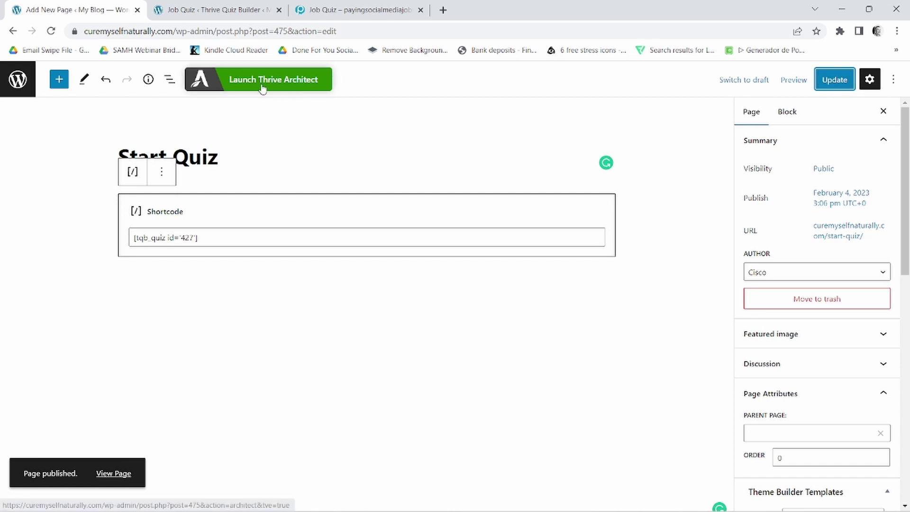
pyautogui.click(284, 82)
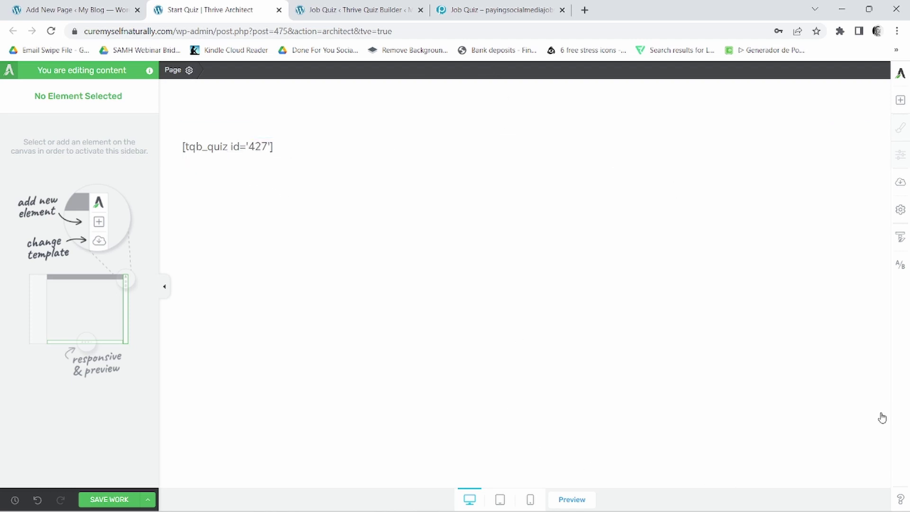
# Save the Start Quiz page and switch to editing its Title Banner - Call to Action template.
pyautogui.click(899, 239)
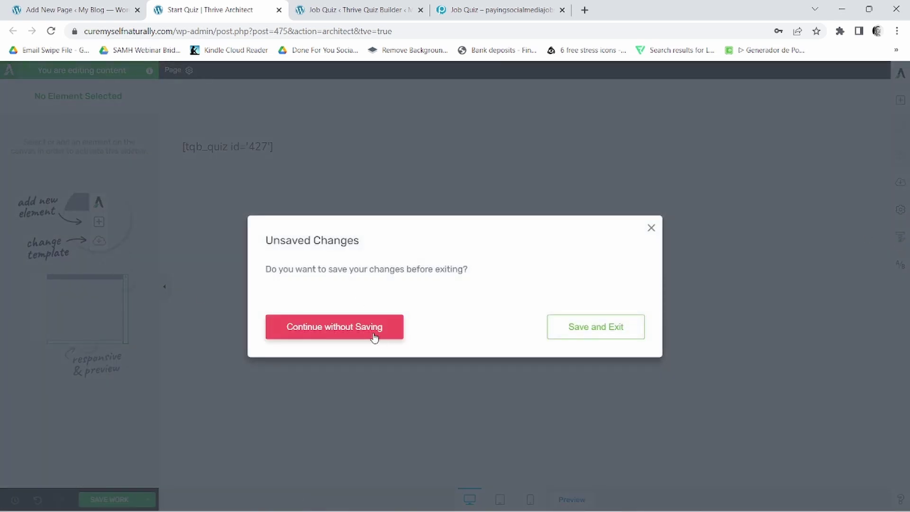
pyautogui.click(596, 331)
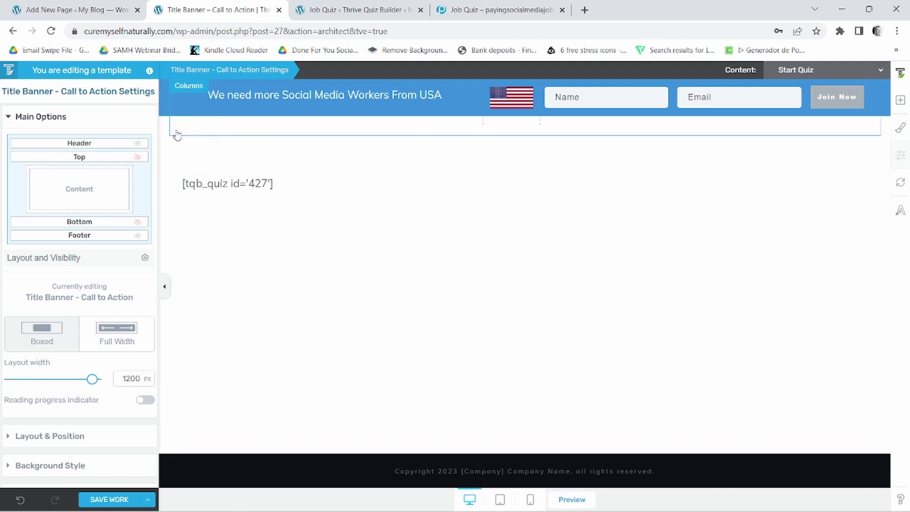
pyautogui.scroll(-2, 109, 270)
pyautogui.scroll(2, 97, 269)
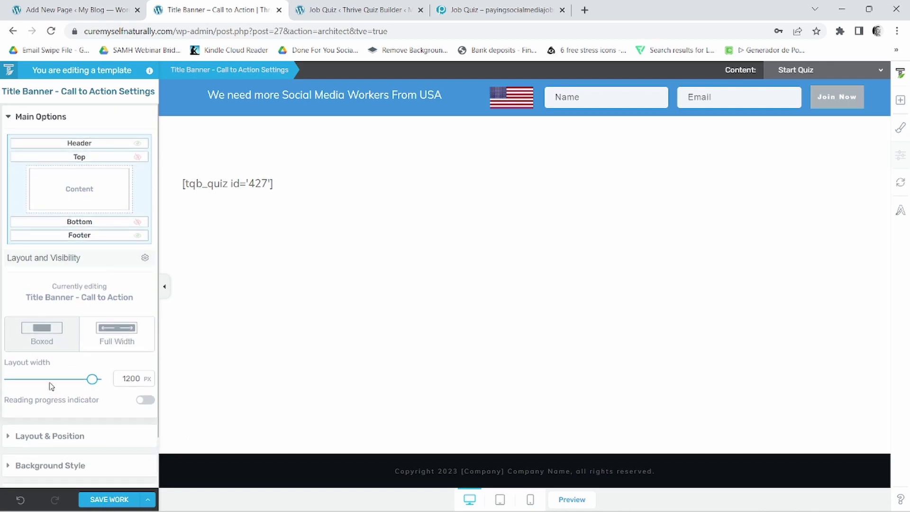
pyautogui.scroll(-2, 51, 387)
pyautogui.scroll(2, 51, 386)
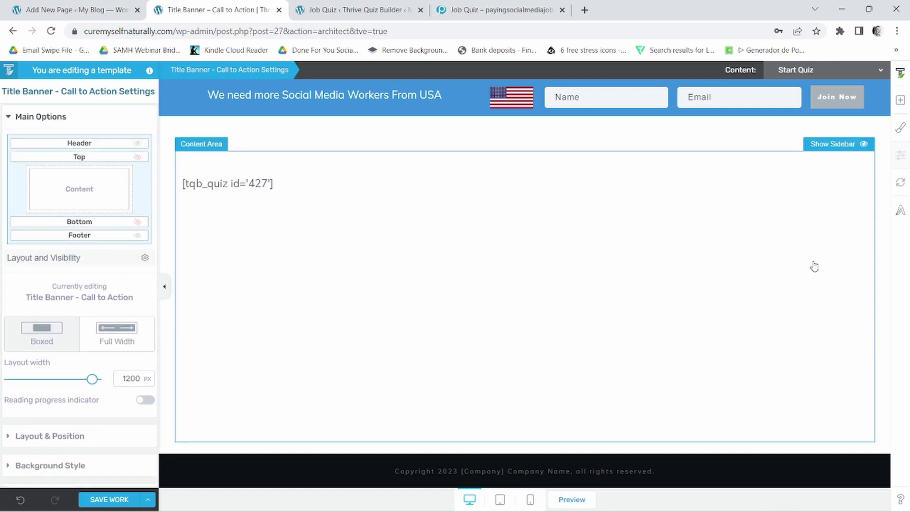
# Return to the Start Quiz page content without saving the template, and reopen the template with the page saved.
pyautogui.click(901, 212)
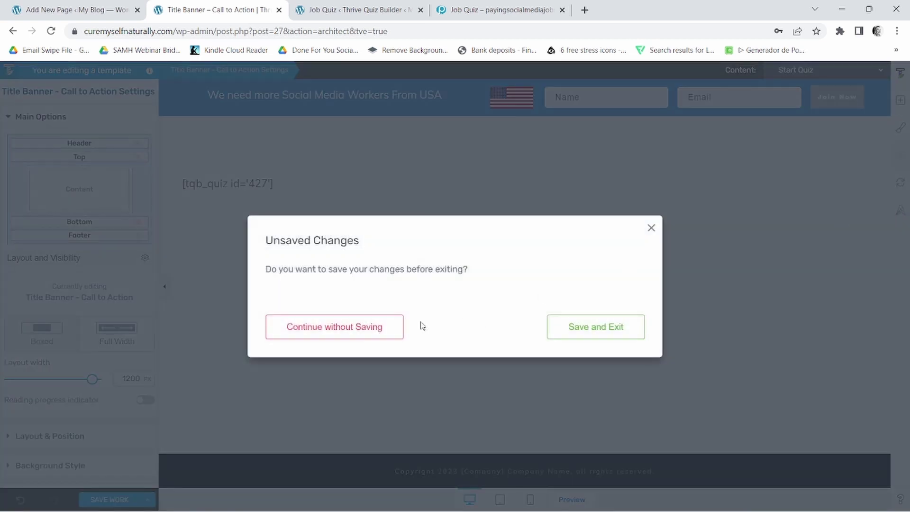
pyautogui.click(342, 335)
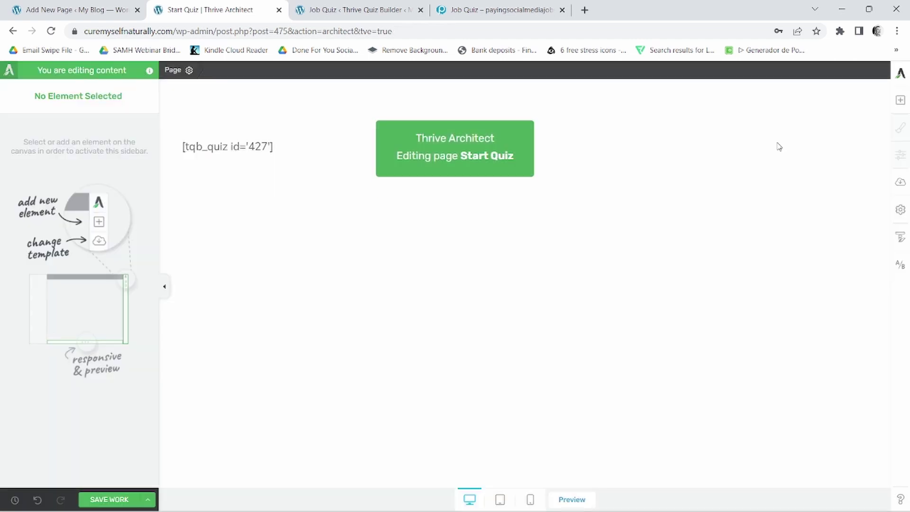
pyautogui.click(898, 244)
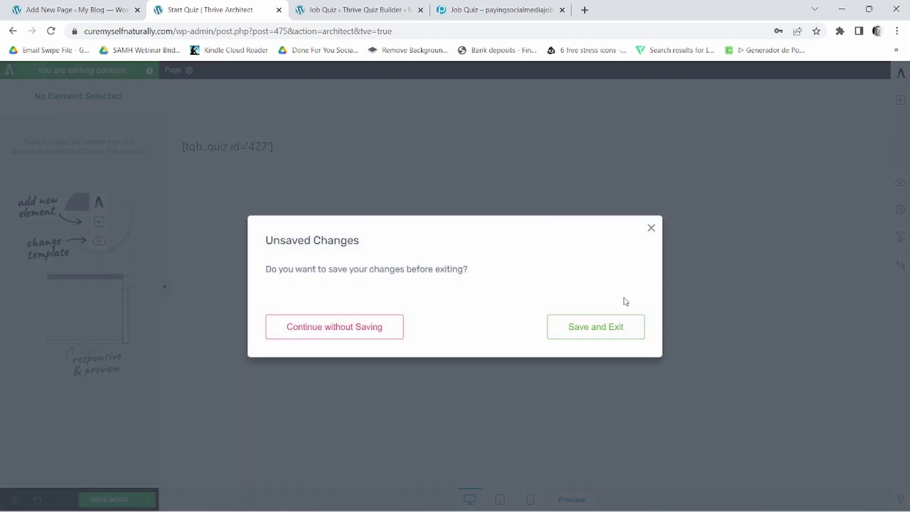
pyautogui.click(582, 327)
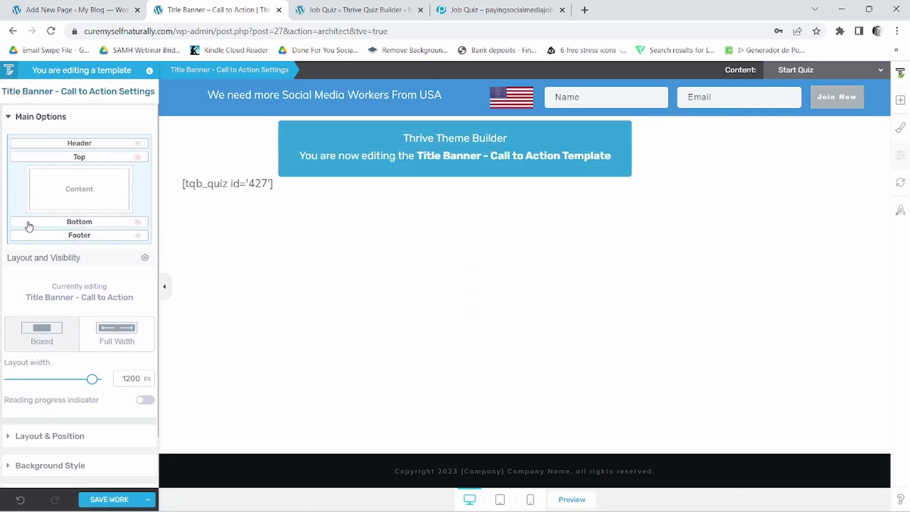
pyautogui.click(16, 121)
pyautogui.click(16, 148)
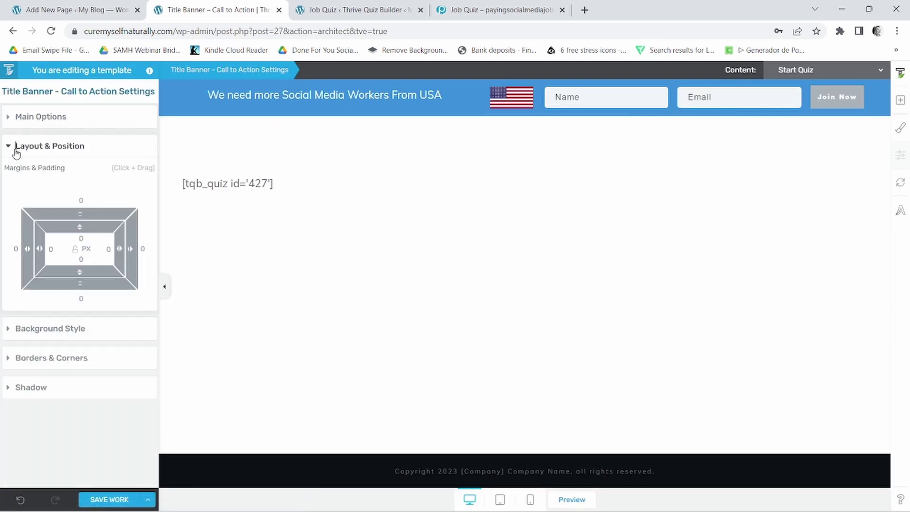
pyautogui.click(17, 148)
pyautogui.click(20, 122)
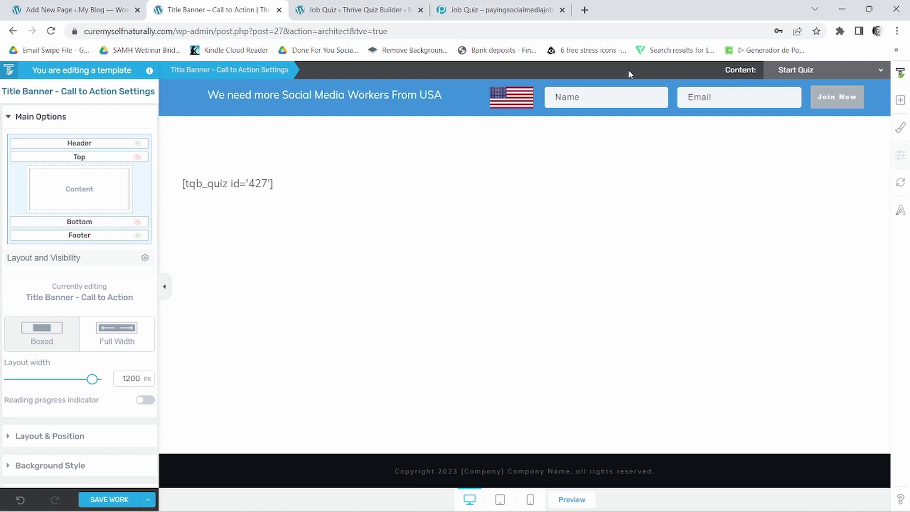
pyautogui.click(886, 70)
pyautogui.click(887, 70)
pyautogui.click(903, 75)
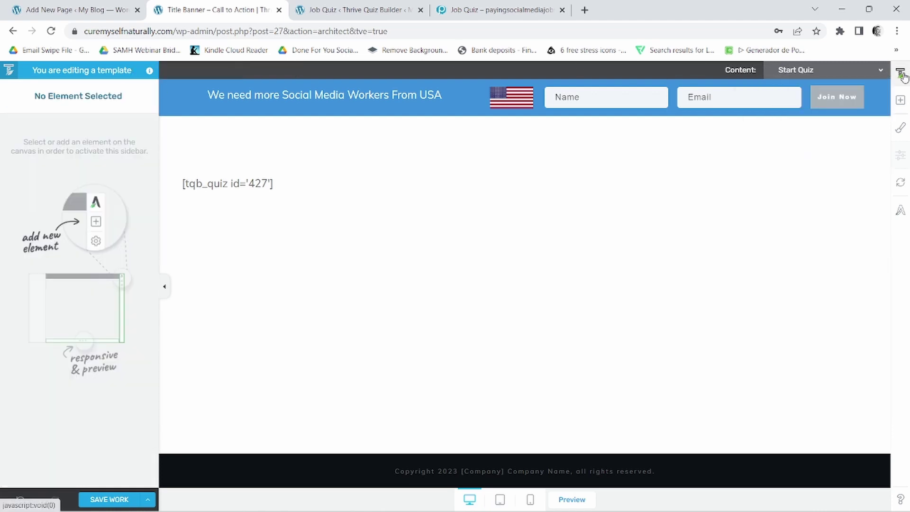
# Browse the ready-made theme designs and the saved header sections available for the template's header.
pyautogui.click(170, 112)
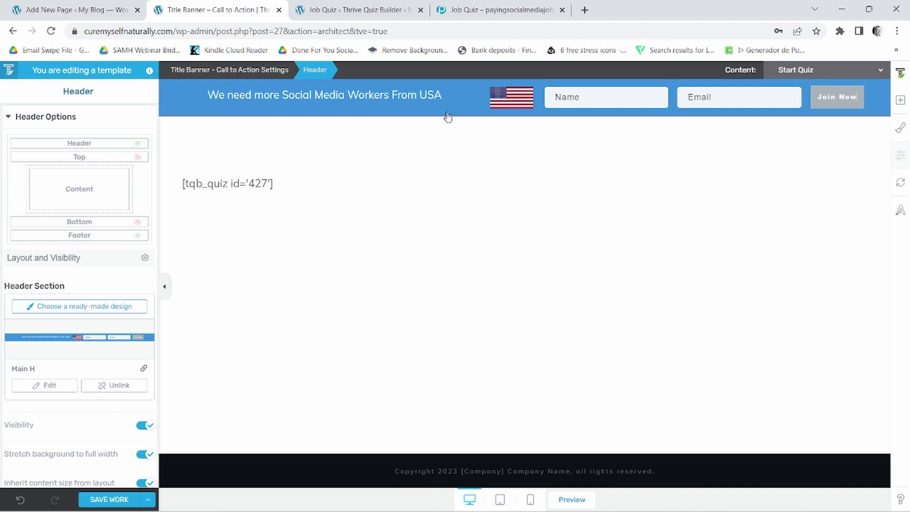
pyautogui.click(61, 307)
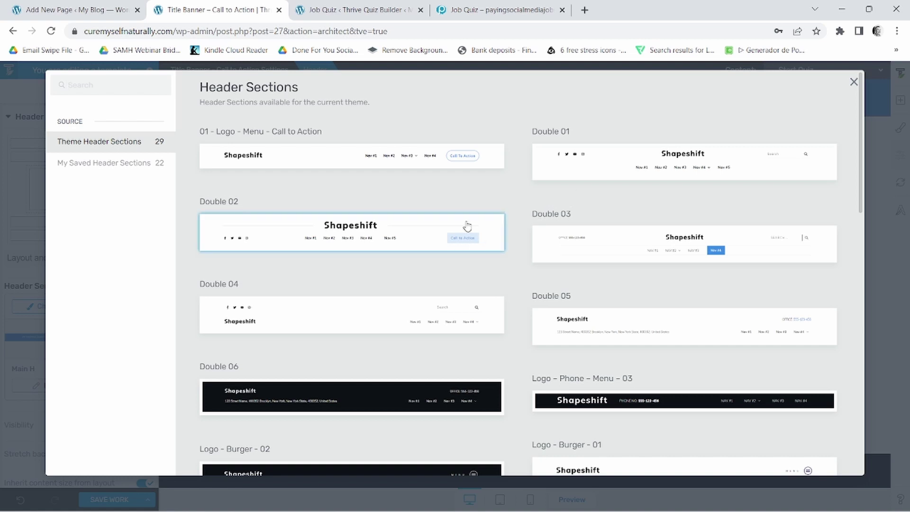
pyautogui.scroll(-8, 463, 266)
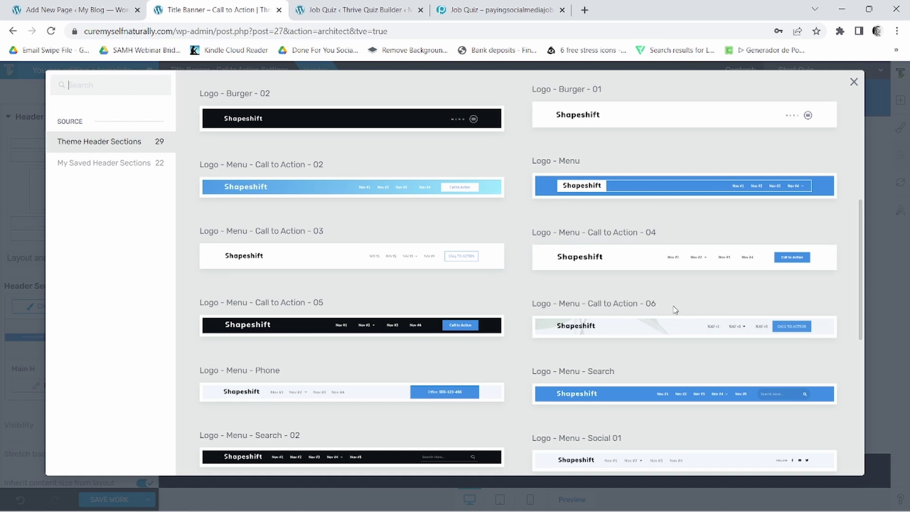
pyautogui.scroll(-8, 675, 308)
pyautogui.scroll(2, 408, 309)
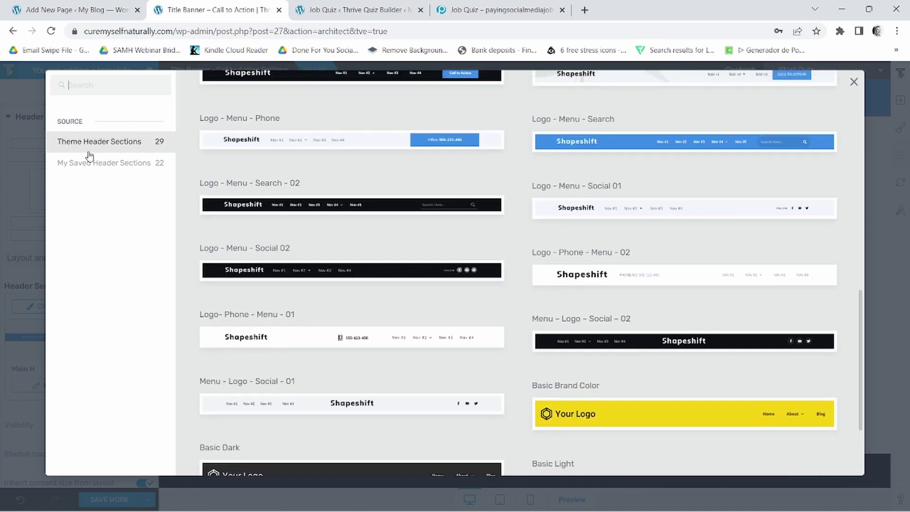
pyautogui.click(120, 167)
pyautogui.scroll(-10, 309, 381)
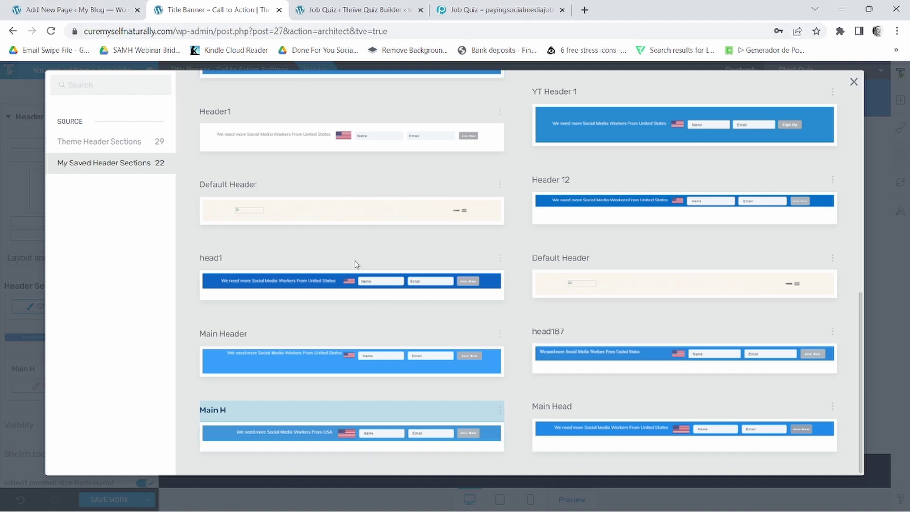
pyautogui.click(854, 82)
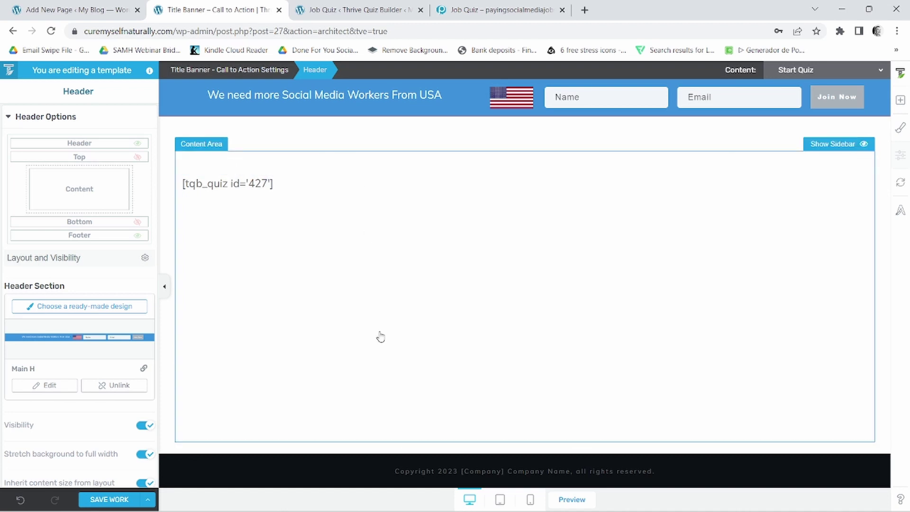
# Set the header text's left margin to about 131 px and right margin to about -20 px, and save the template.
pyautogui.click(406, 105)
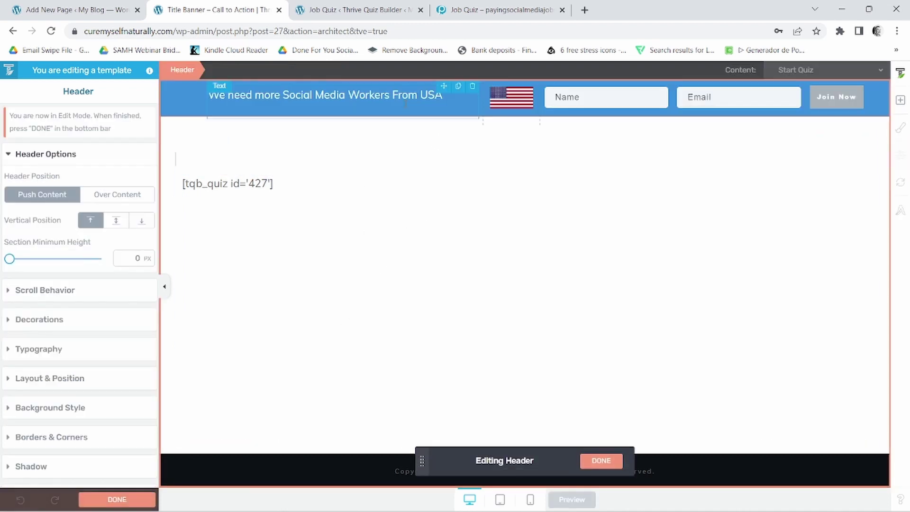
pyautogui.click(407, 98)
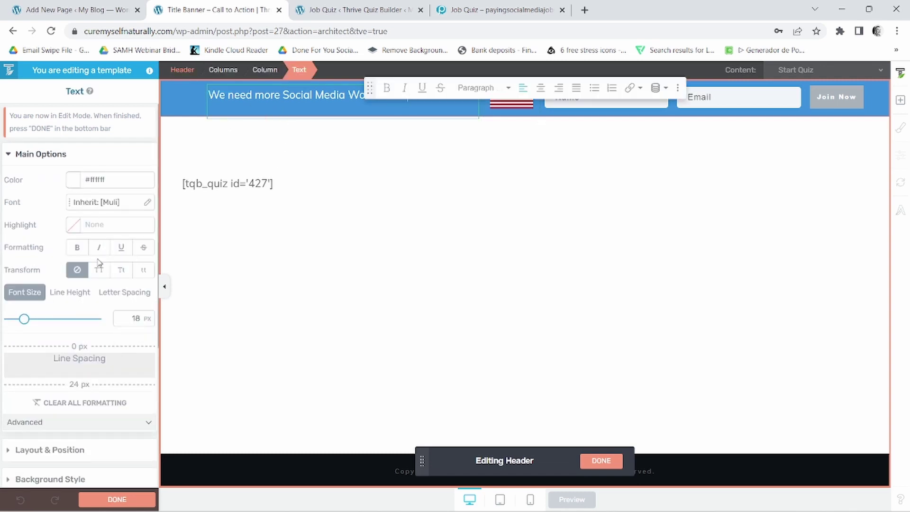
pyautogui.scroll(-2, 39, 366)
pyautogui.click(29, 332)
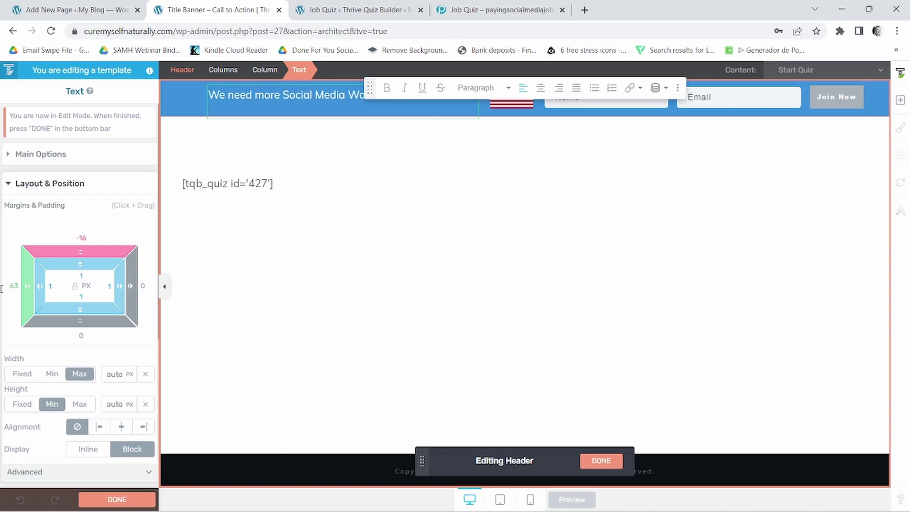
pyautogui.moveTo(29, 286); pyautogui.dragTo(41, 287)
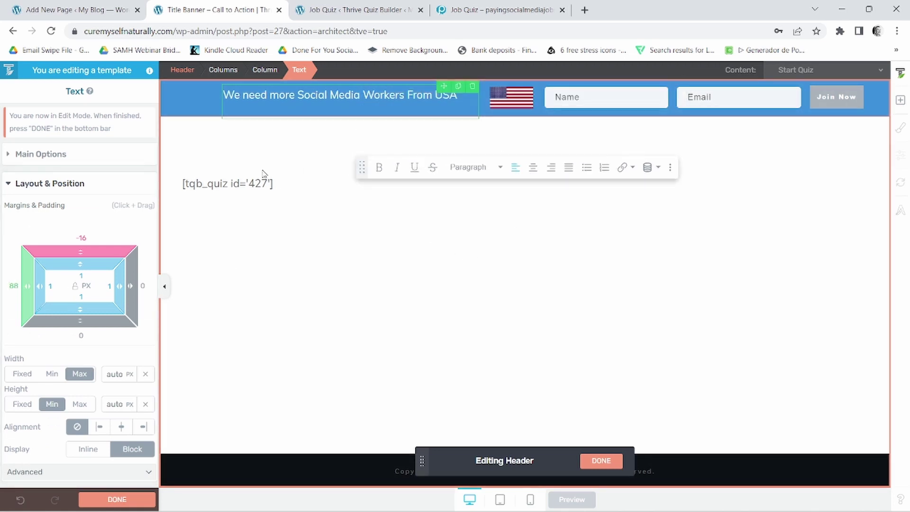
pyautogui.moveTo(27, 287); pyautogui.dragTo(37, 287)
pyautogui.moveTo(130, 286); pyautogui.dragTo(108, 282)
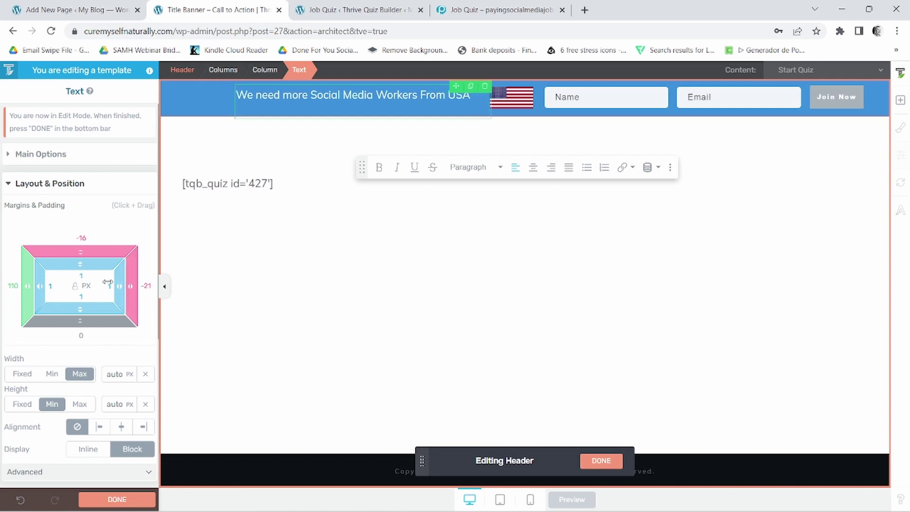
pyautogui.moveTo(22, 290); pyautogui.dragTo(2, 291)
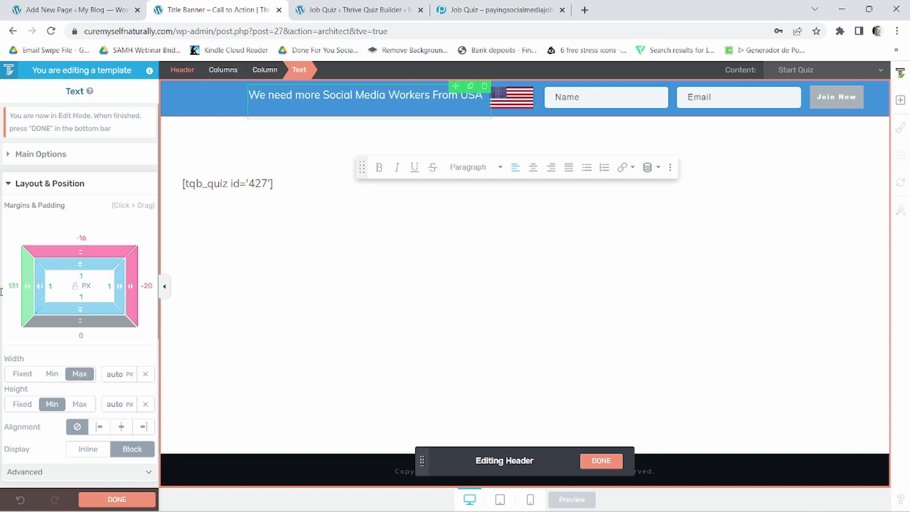
pyautogui.click(121, 503)
pyautogui.click(121, 503)
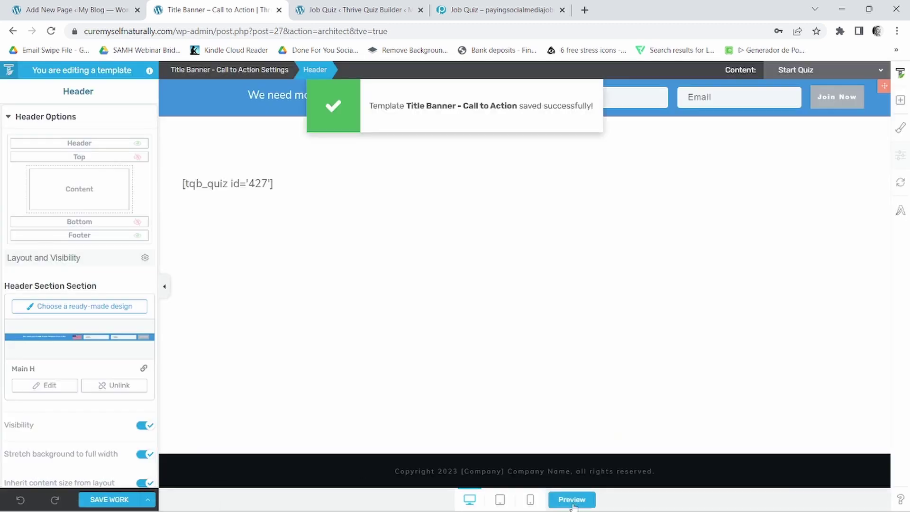
# Preview the Start Quiz page to check the header and quiz layout, and return to the template editor.
pyautogui.click(573, 505)
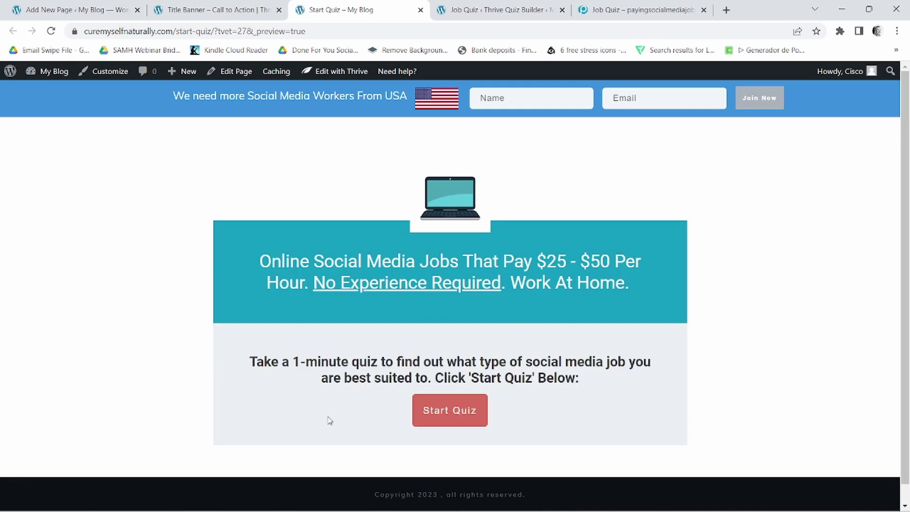
pyautogui.scroll(-1, 702, 334)
pyautogui.scroll(1, 702, 336)
pyautogui.click(216, 5)
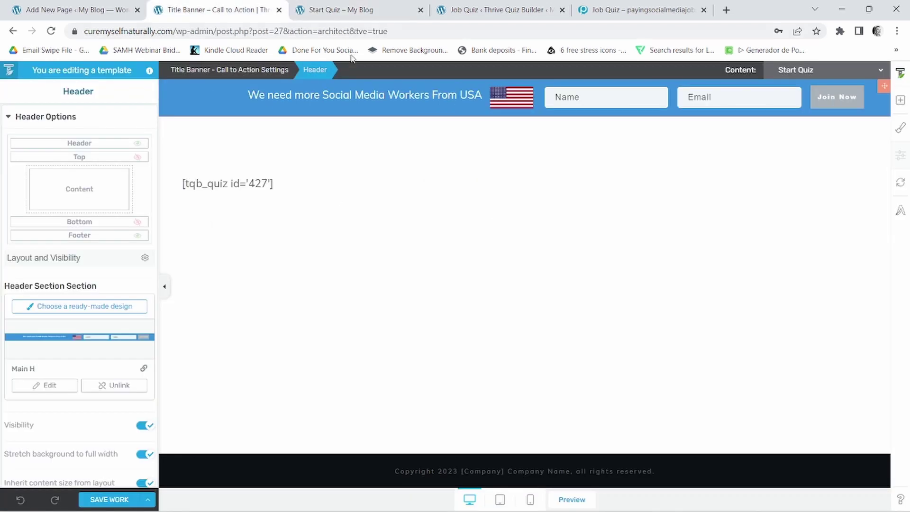
# Set the Post Content block's top margin to about -49 px and save the template.
pyautogui.click(329, 179)
pyautogui.moveTo(85, 183); pyautogui.dragTo(77, 243)
pyautogui.click(89, 498)
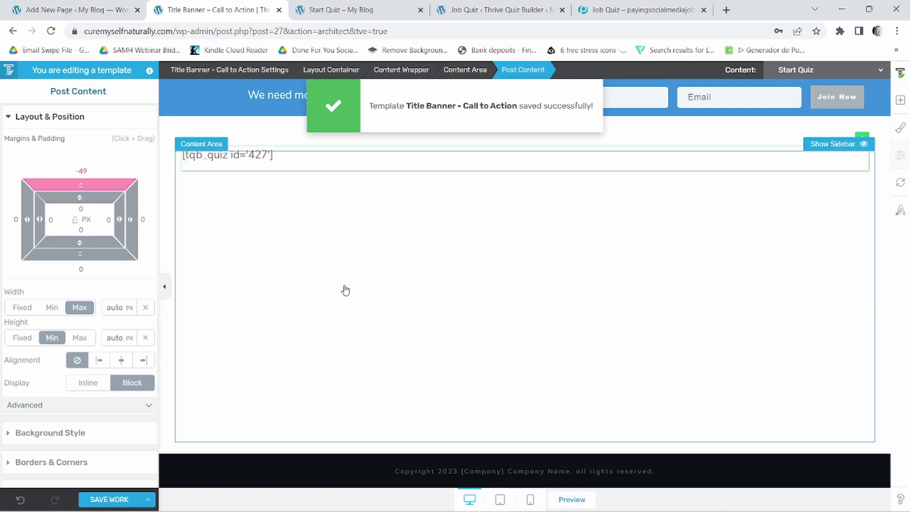
# Open the Start Quiz page in the WordPress editor from its preview and review its page and block settings.
pyautogui.click(331, 8)
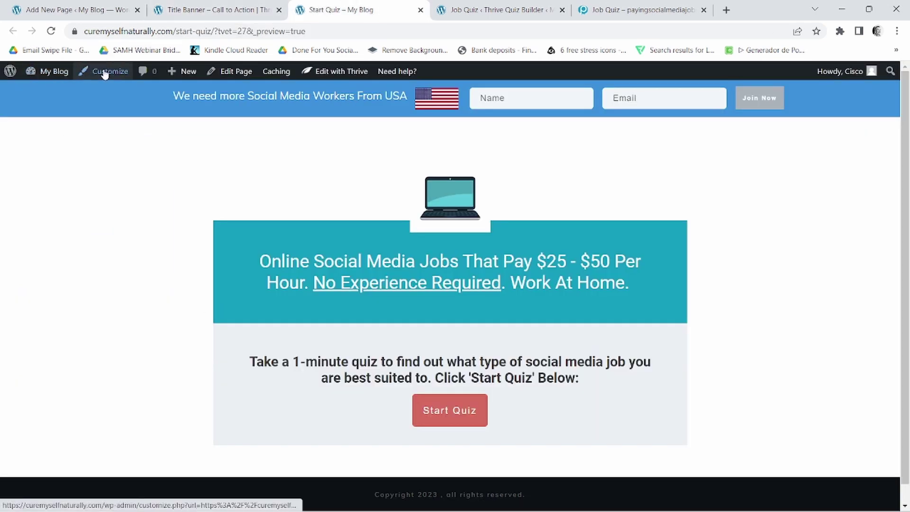
pyautogui.click(234, 72)
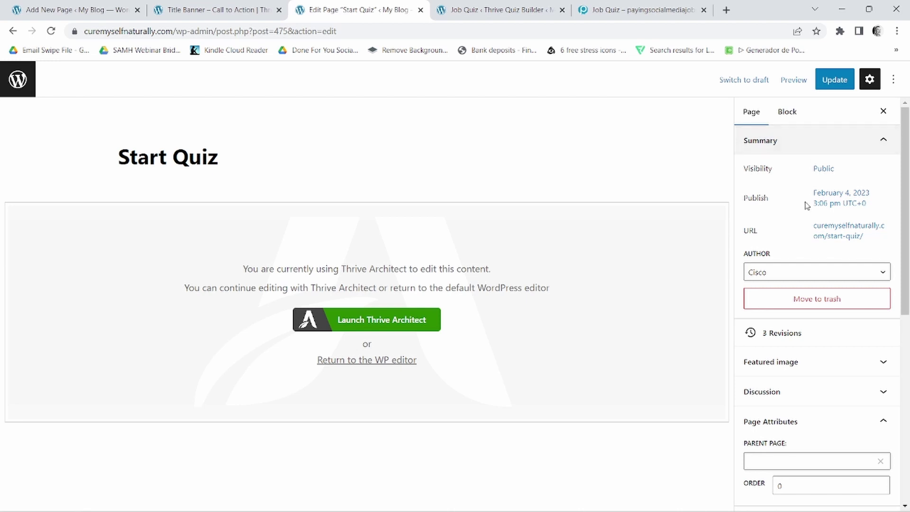
pyautogui.scroll(-7, 855, 317)
pyautogui.scroll(7, 857, 317)
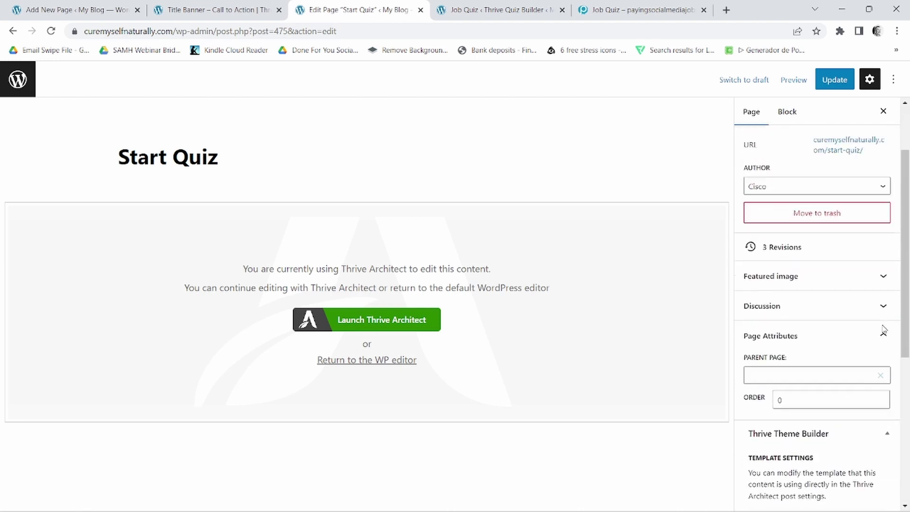
pyautogui.scroll(1, 889, 337)
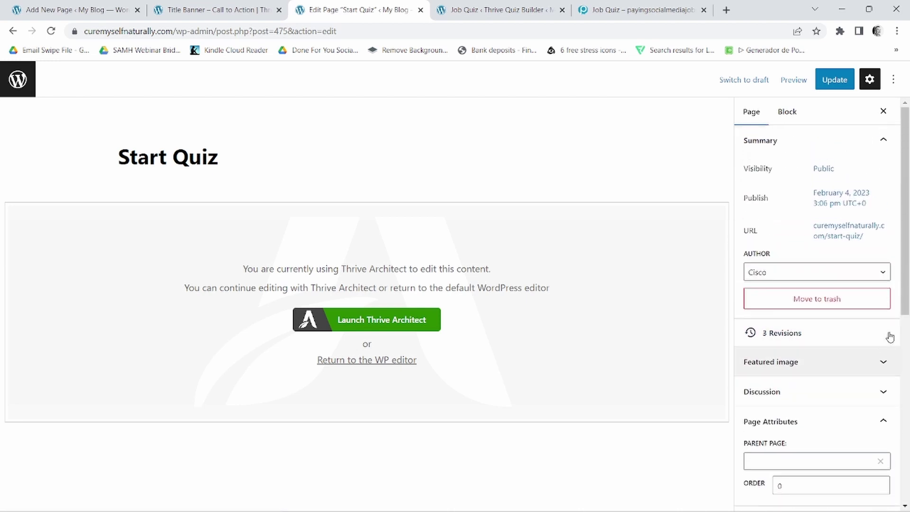
pyautogui.click(785, 112)
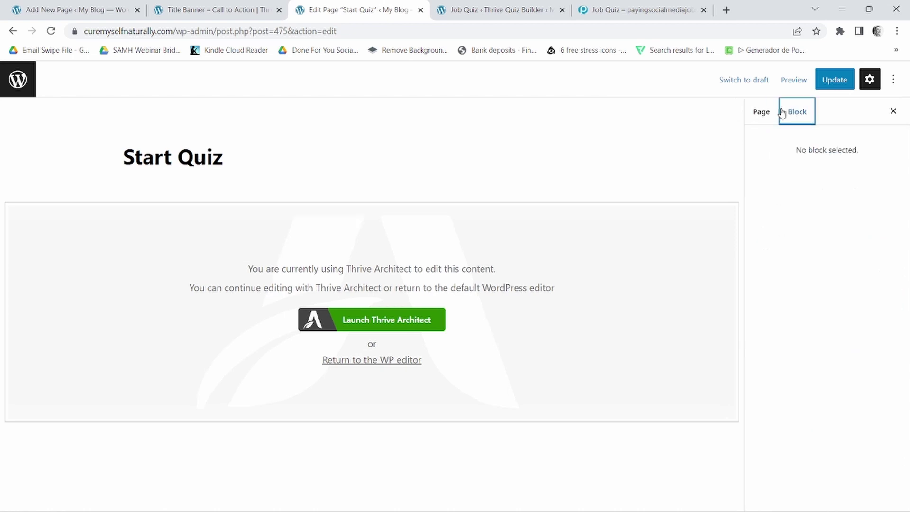
pyautogui.click(759, 112)
pyautogui.scroll(-5, 788, 274)
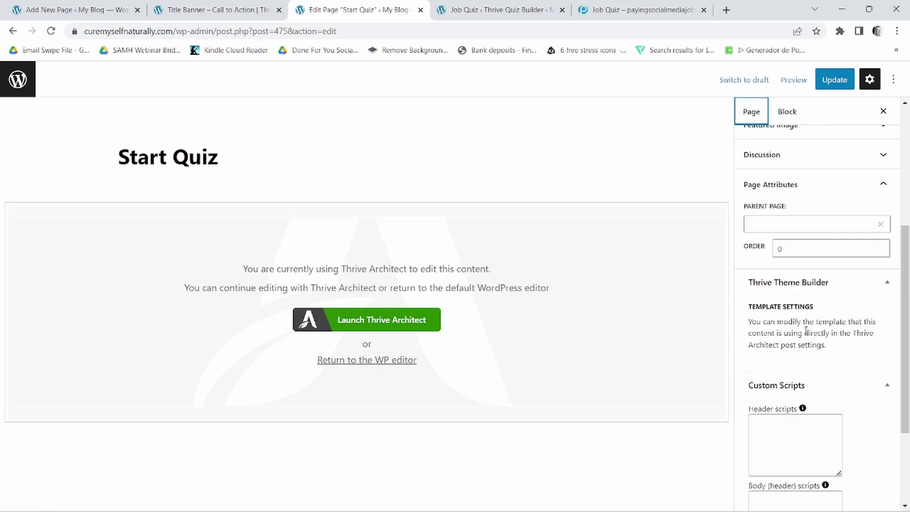
# Return the Start Quiz page from Thrive Architect to the default WP editor.
pyautogui.click(369, 361)
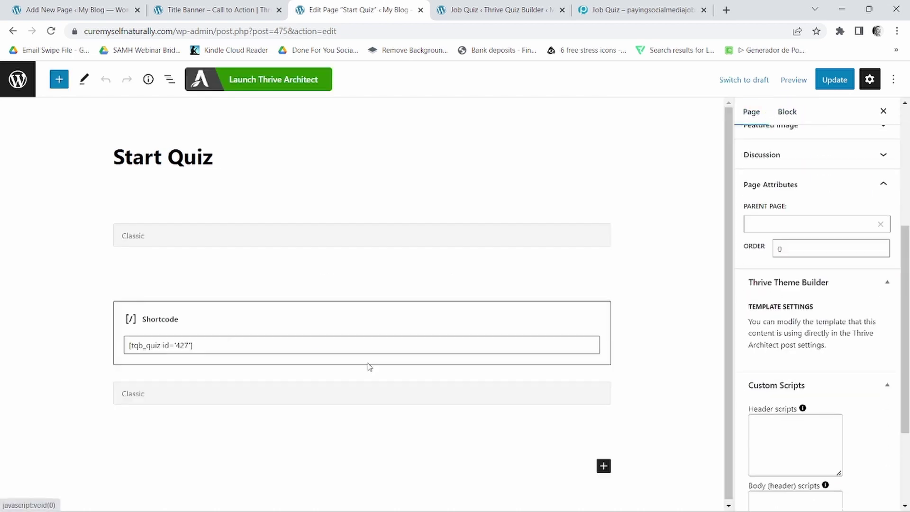
pyautogui.scroll(5, 823, 305)
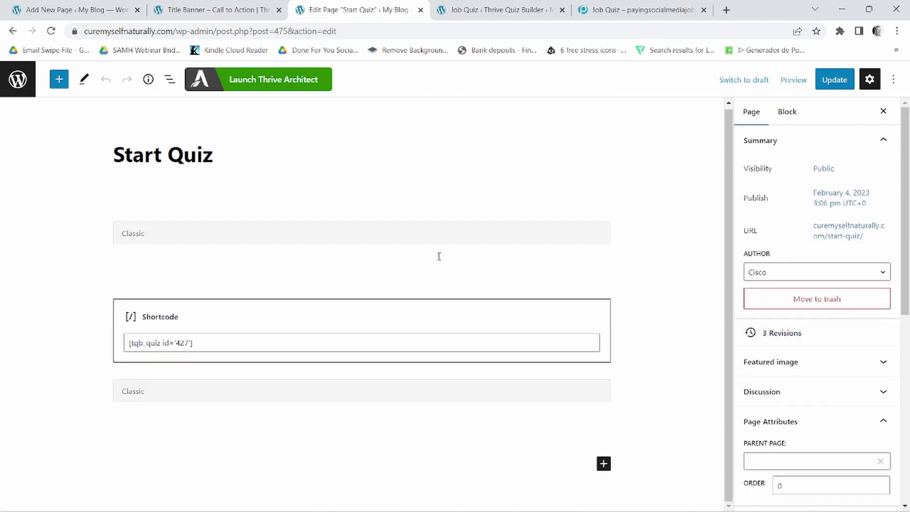
# Reopen the Start Quiz page for editing, set its Header and Footer section visibility to Show, and update the page.
pyautogui.click(18, 79)
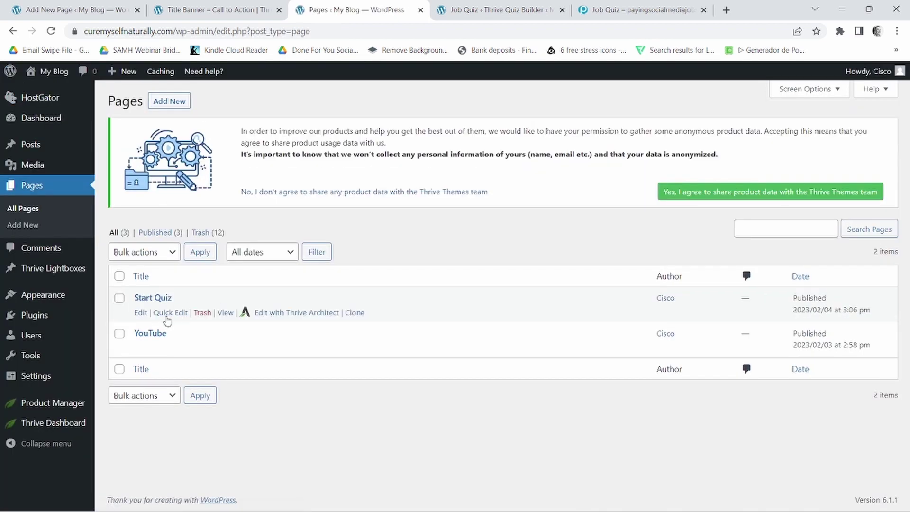
pyautogui.click(141, 313)
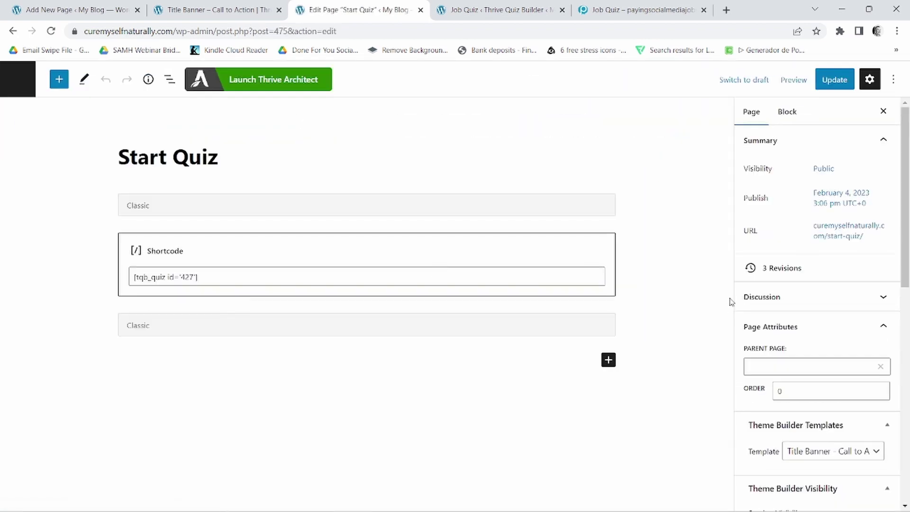
pyautogui.scroll(-8, 839, 273)
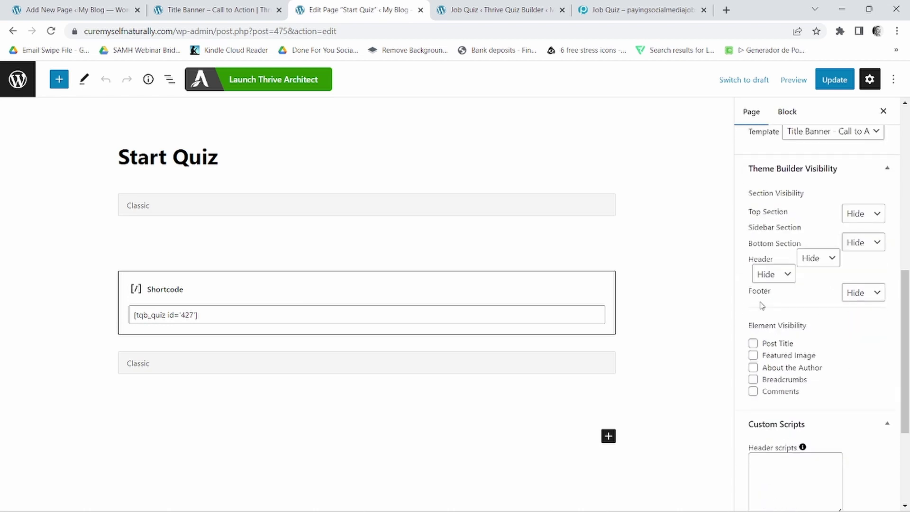
pyautogui.scroll(4, 853, 279)
pyautogui.scroll(-4, 851, 272)
pyautogui.click(789, 276)
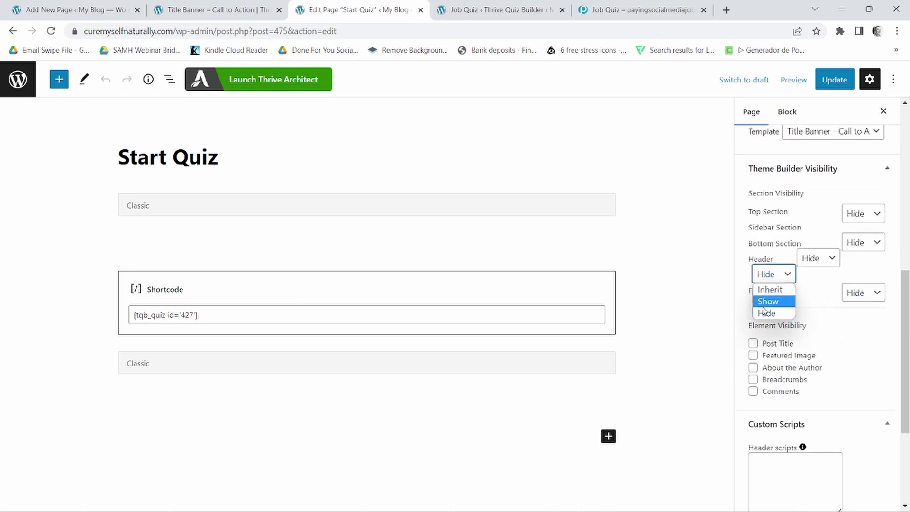
pyautogui.click(767, 303)
pyautogui.click(882, 296)
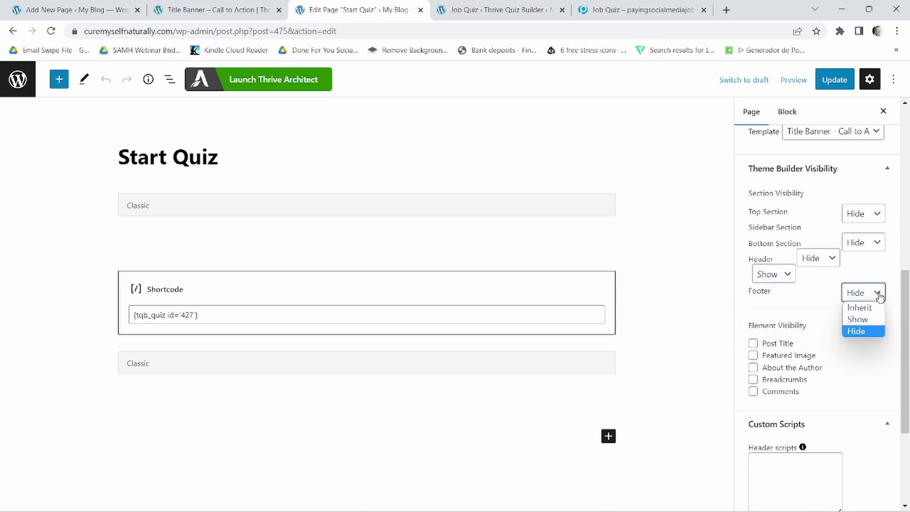
pyautogui.click(864, 319)
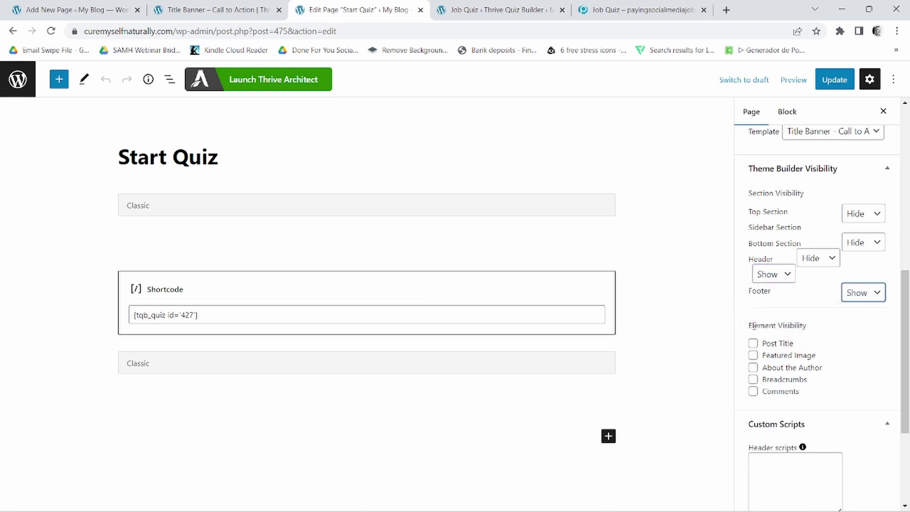
pyautogui.click(836, 80)
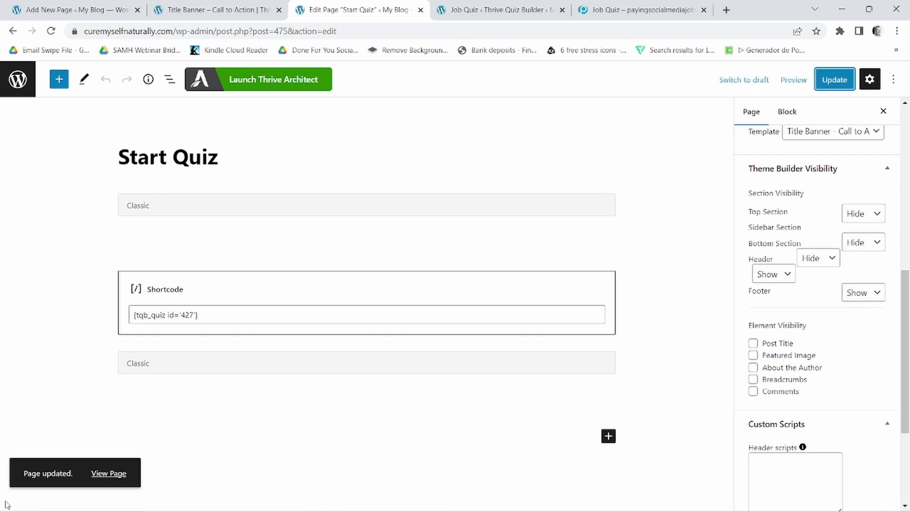
# In the theme customizer's homepage settings, set the static page Start Quiz as the homepage, publish the change, and close the customizer.
pyautogui.click(22, 87)
pyautogui.moveTo(58, 75)
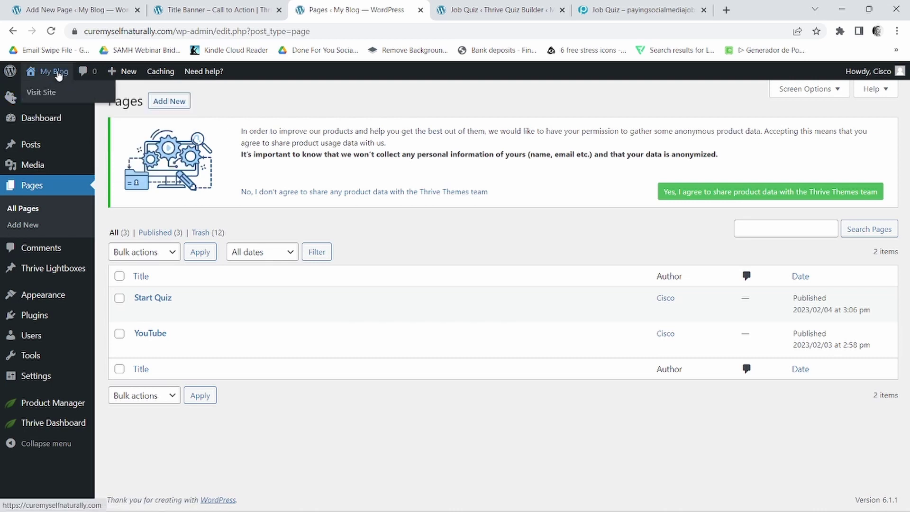
pyautogui.moveTo(39, 293)
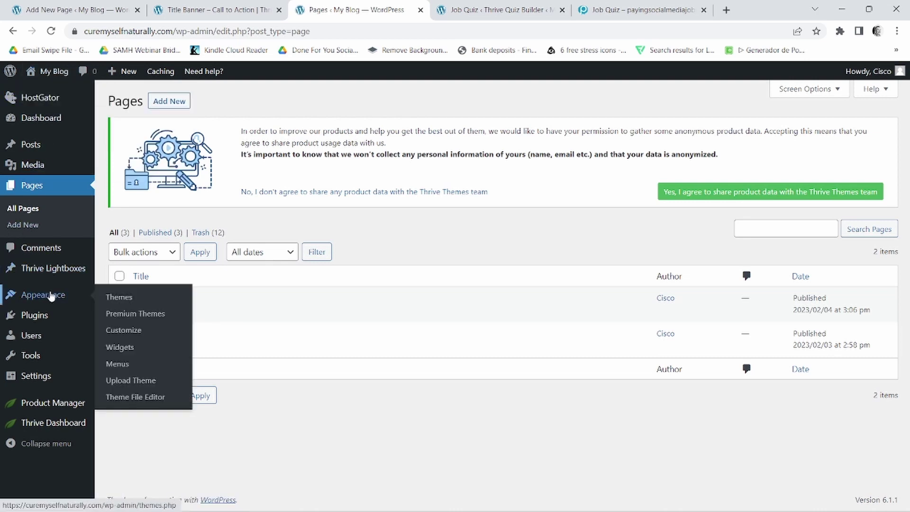
pyautogui.click(121, 330)
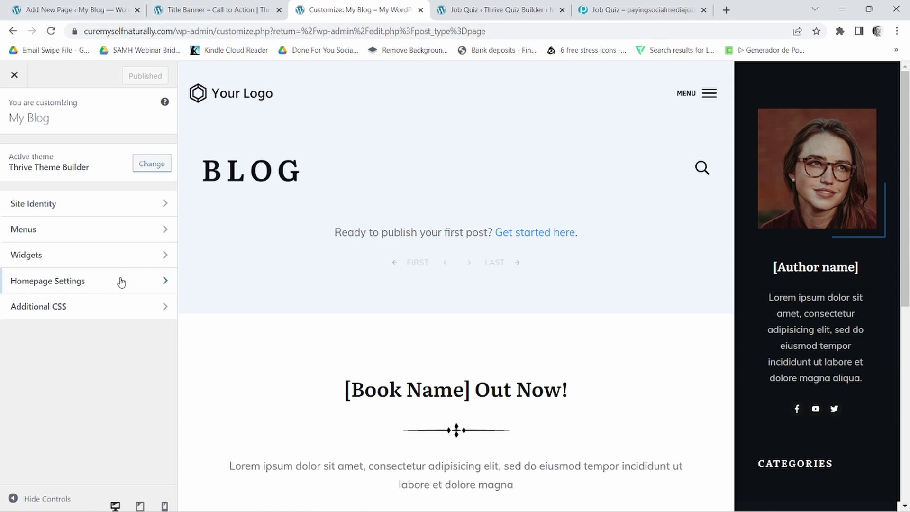
pyautogui.click(166, 283)
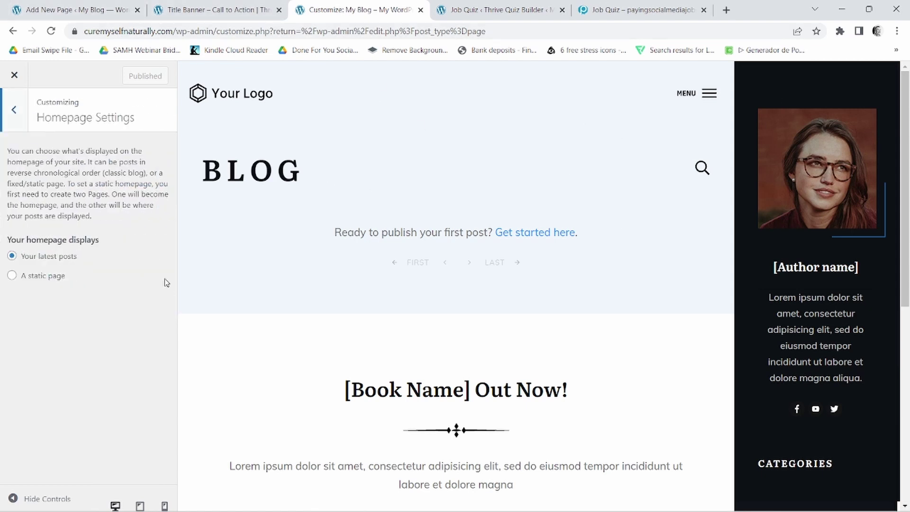
pyautogui.click(12, 277)
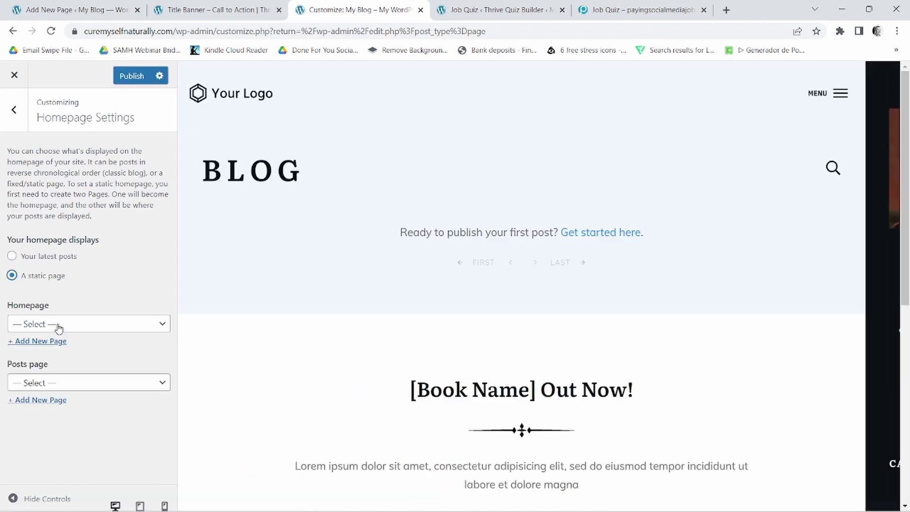
pyautogui.click(153, 324)
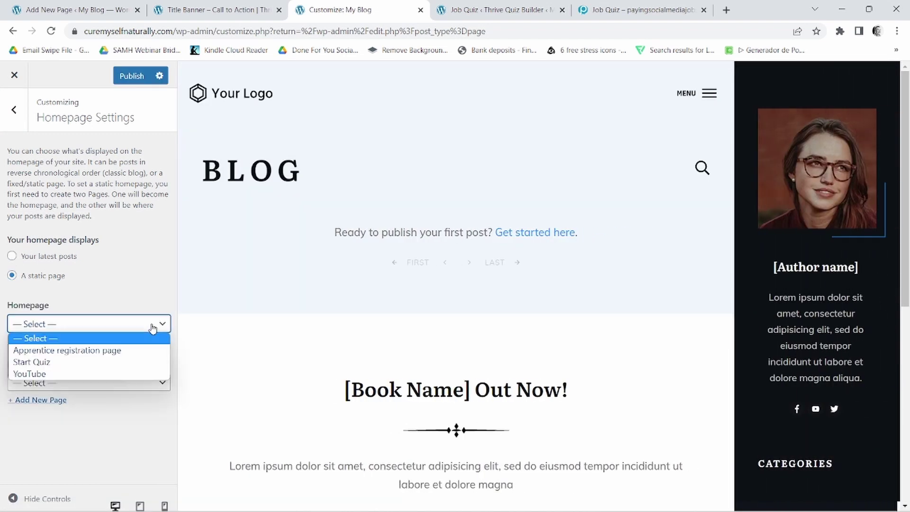
pyautogui.click(27, 364)
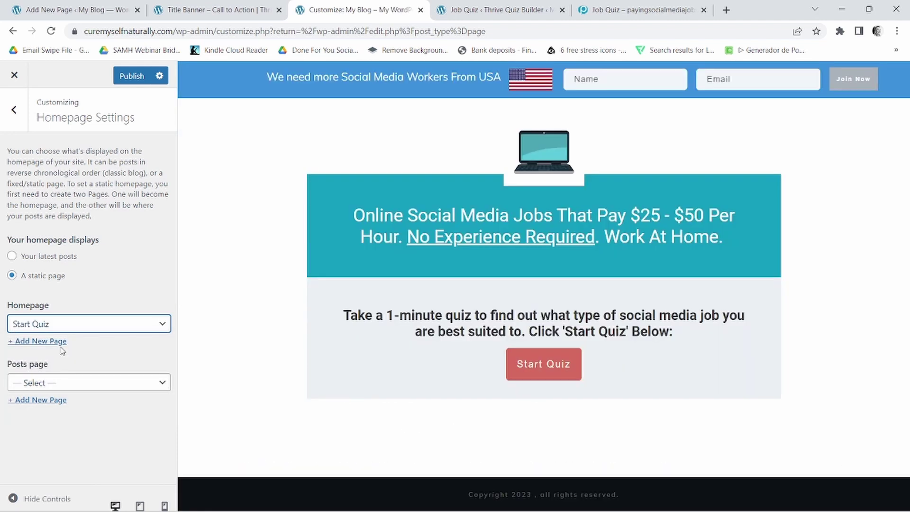
pyautogui.click(131, 76)
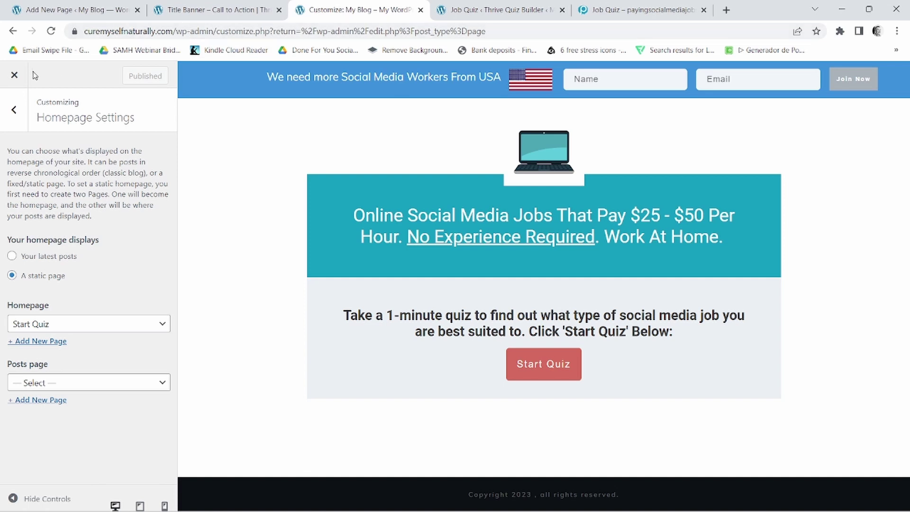
pyautogui.click(16, 75)
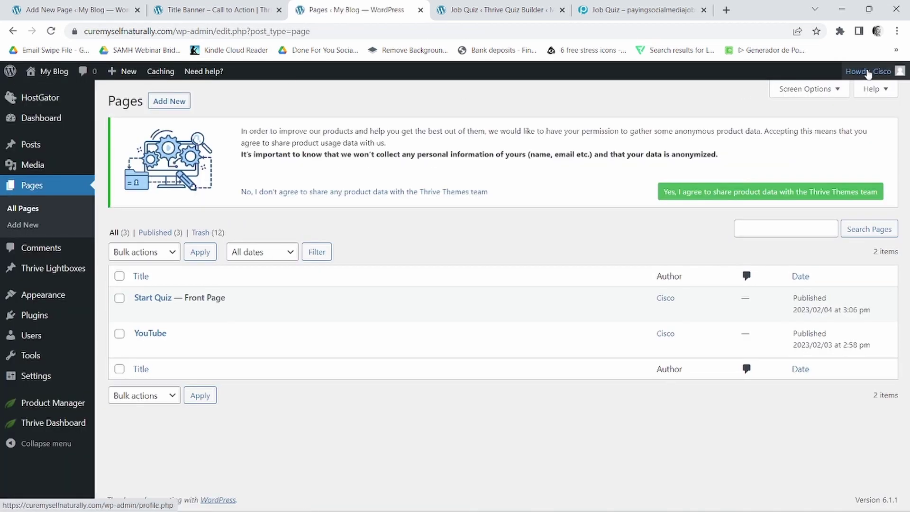
# Log out of WordPress and copy the site's root address without the login path.
pyautogui.moveTo(826, 90)
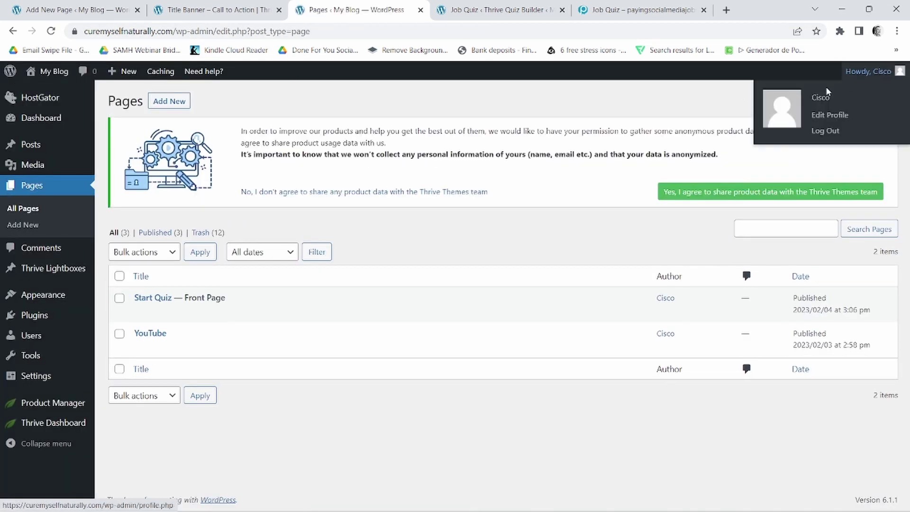
pyautogui.click(817, 133)
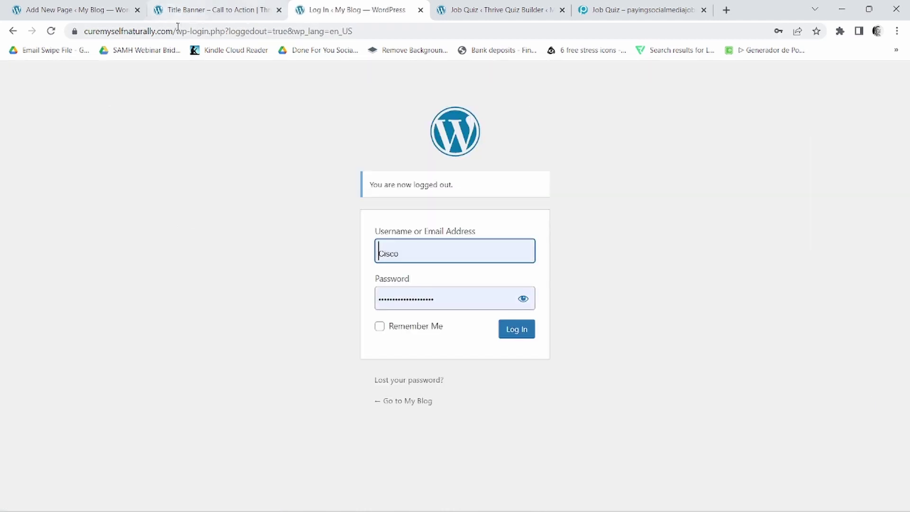
pyautogui.moveTo(200, 32); pyautogui.dragTo(85, 31)
pyautogui.rightClick(115, 31)
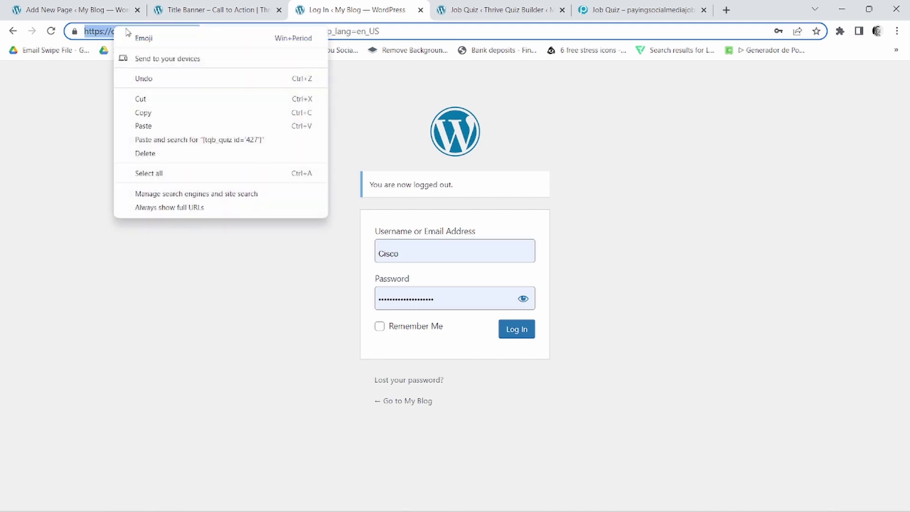
pyautogui.click(149, 114)
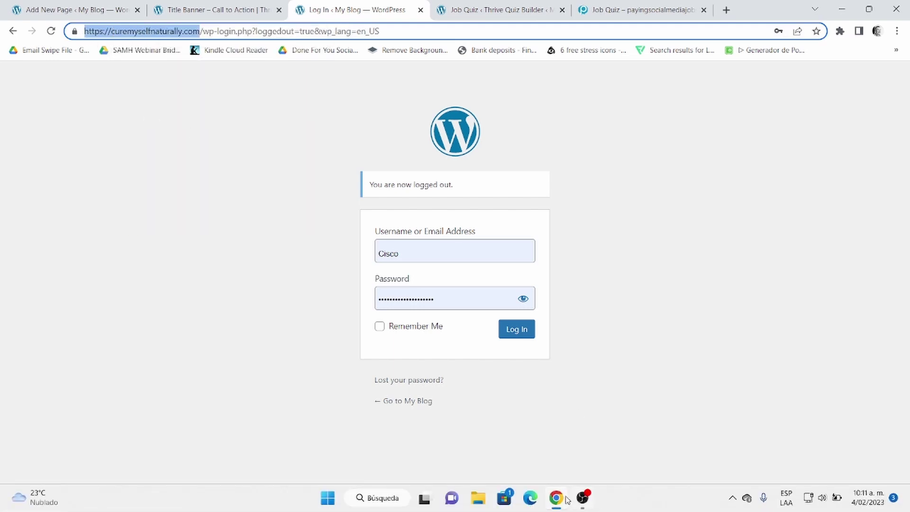
# Open the copied site address in a new Incognito window.
pyautogui.rightClick(559, 499)
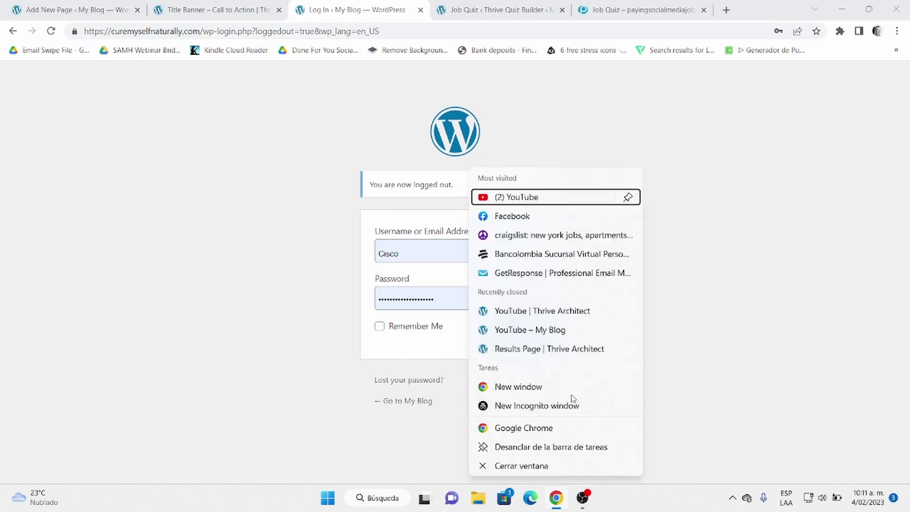
pyautogui.click(537, 405)
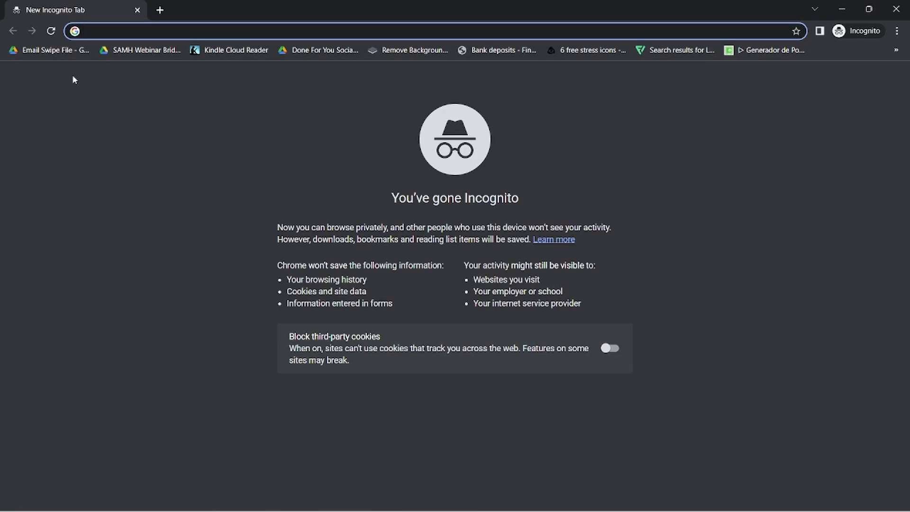
pyautogui.rightClick(122, 32)
pyautogui.click(163, 129)
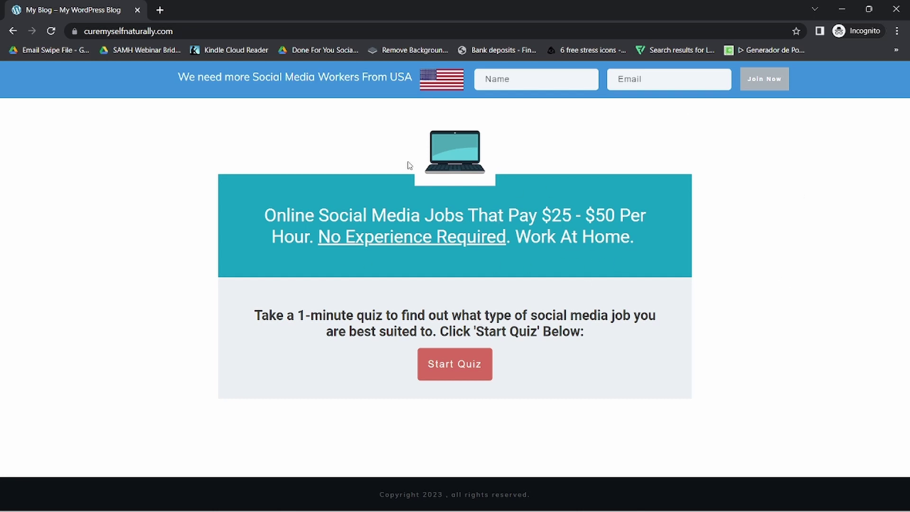
# Test the live quiz by answering job from home, YouTube, full time income, and Laptop/Desktop.
pyautogui.click(458, 365)
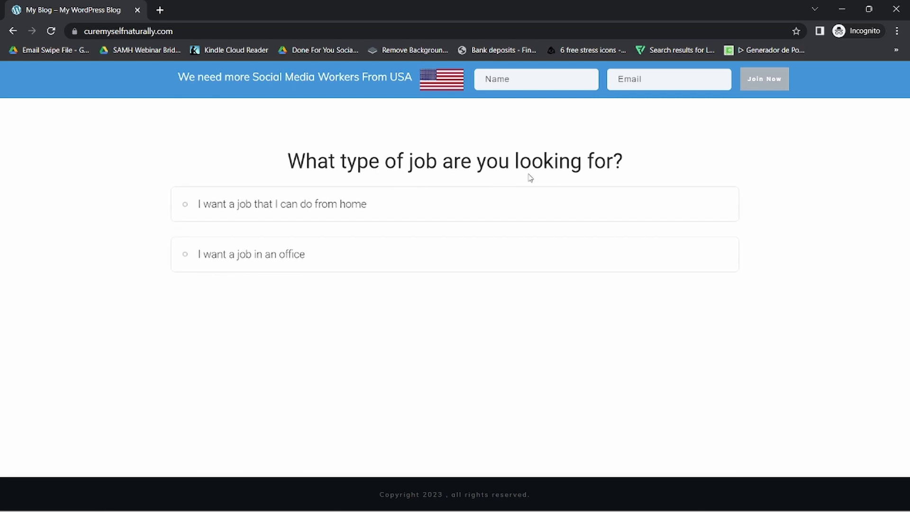
pyautogui.click(240, 207)
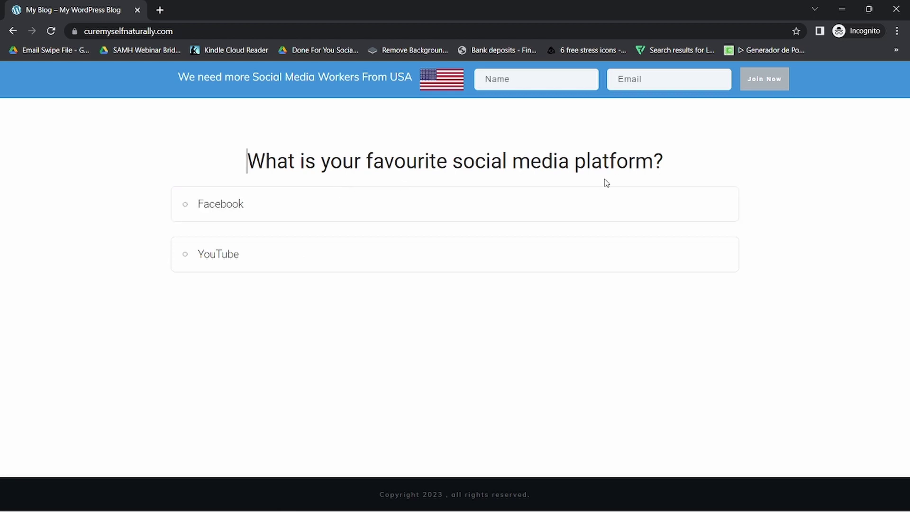
pyautogui.click(318, 258)
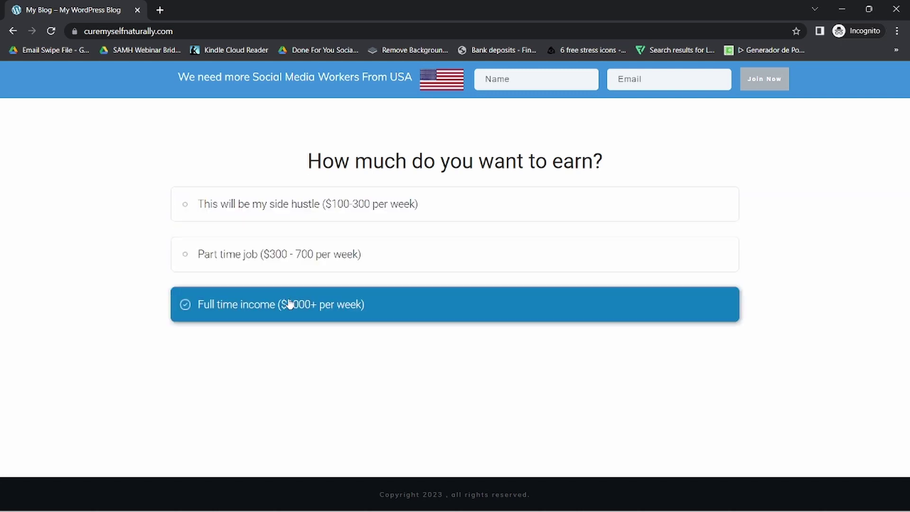
pyautogui.click(289, 304)
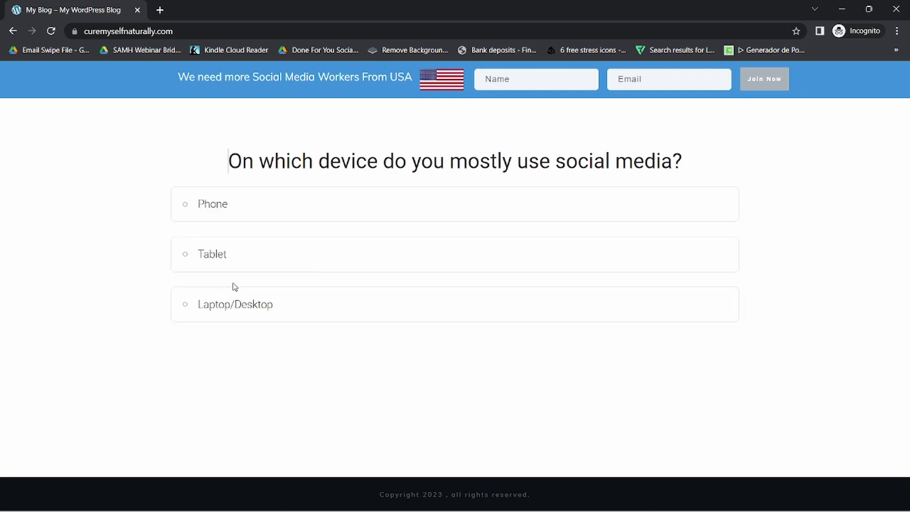
pyautogui.click(232, 300)
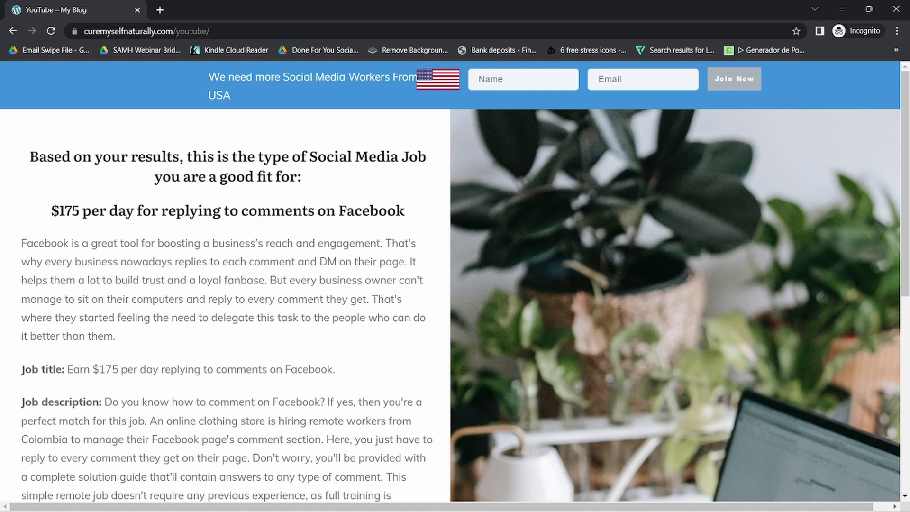
# Review the YouTube results page from its header down to the job call-to-action and footer.
pyautogui.scroll(-8, 541, 143)
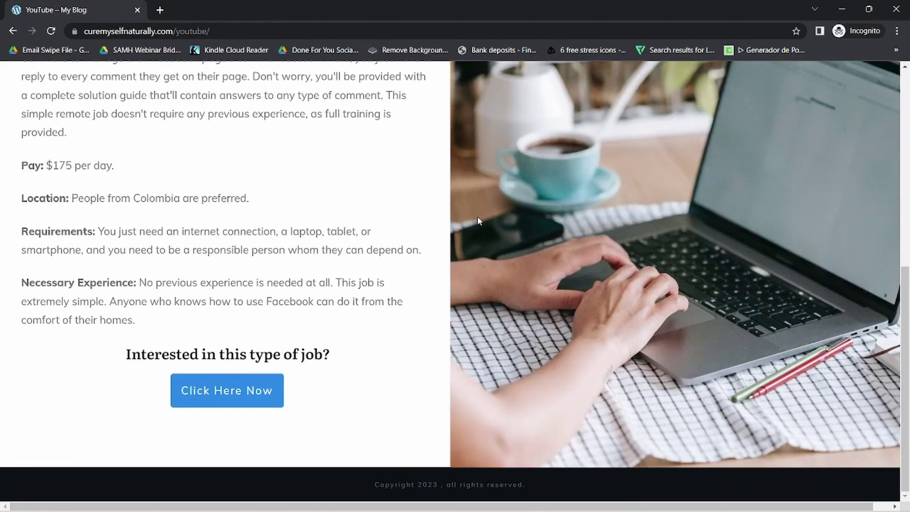
pyautogui.scroll(8, 477, 216)
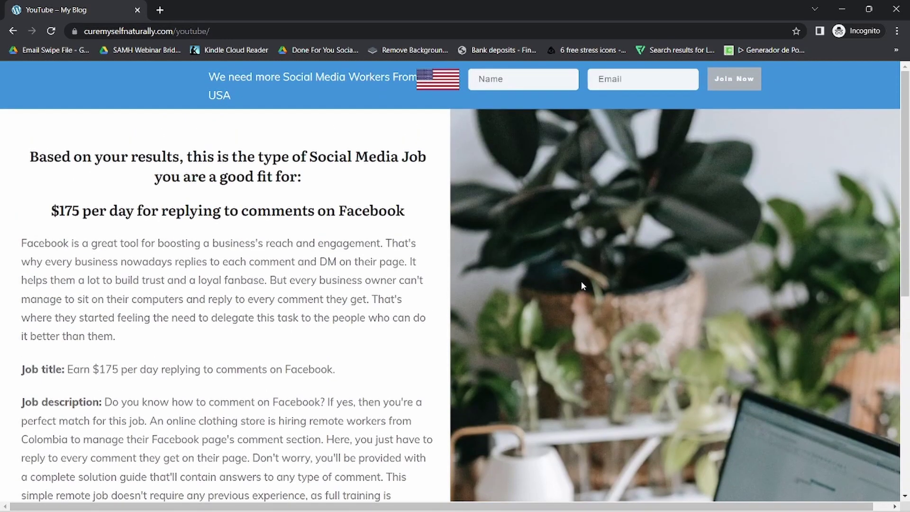
pyautogui.scroll(-8, 408, 351)
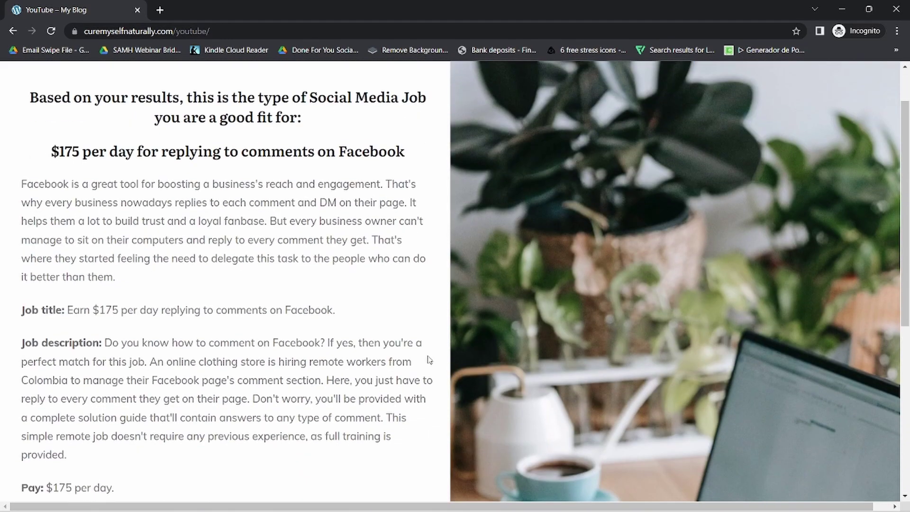